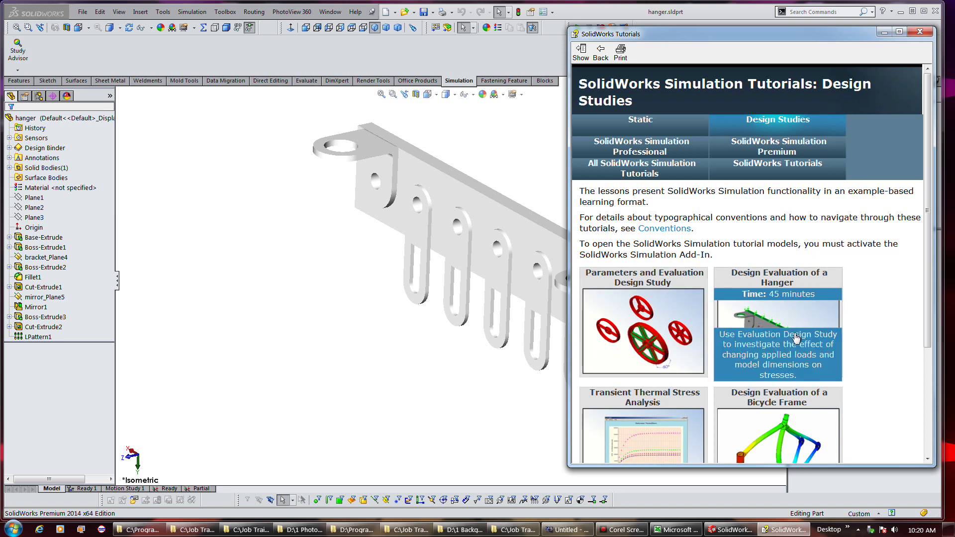
Step: Preview the Transient Thermal Stress Analysis lesson, then return to the Design Studies list
{"action": "scroll", "coordinate": [866, 286], "scroll_direction": "down", "scroll_amount": 3}
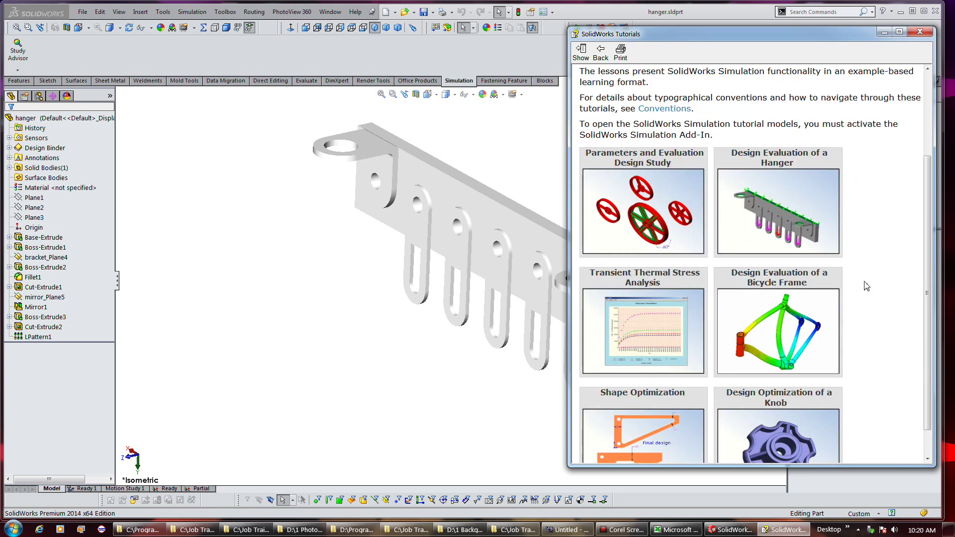
{"action": "scroll", "coordinate": [866, 285], "scroll_direction": "down", "scroll_amount": 1}
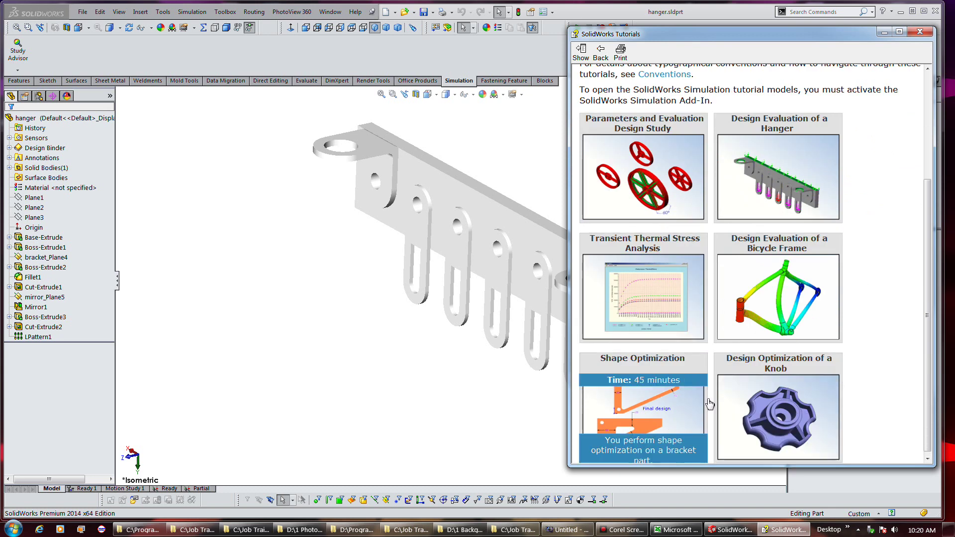
{"action": "mouse_move", "coordinate": [643, 331]}
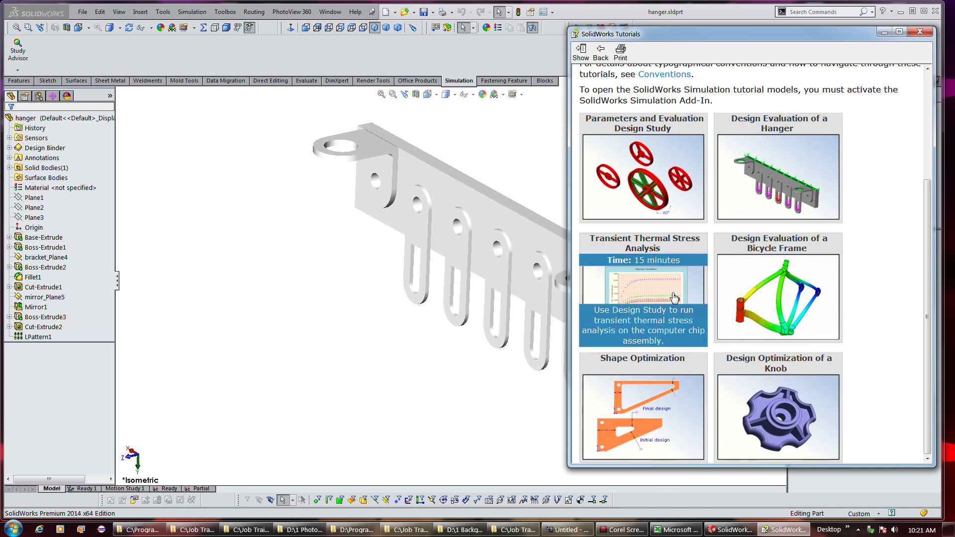
{"action": "left_click", "coordinate": [675, 298]}
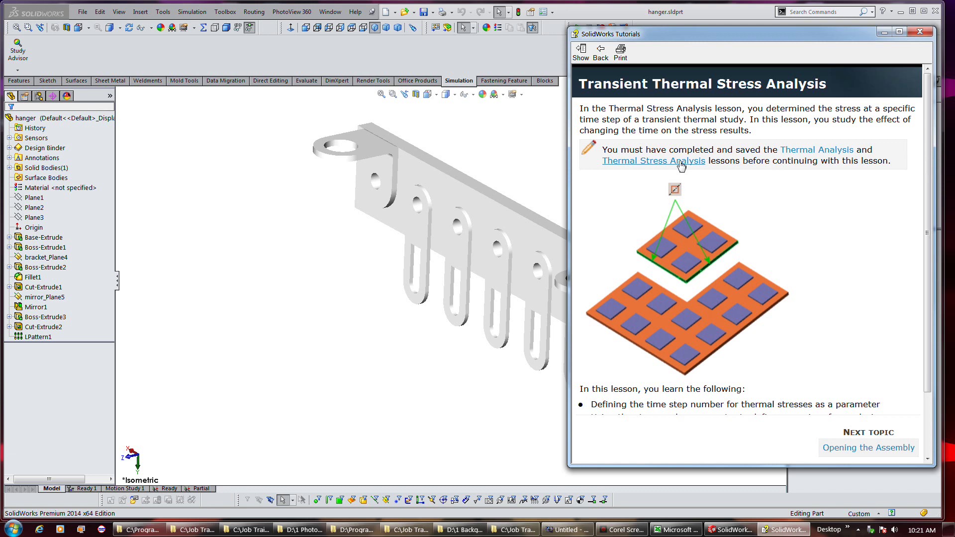
{"action": "left_click", "coordinate": [600, 51]}
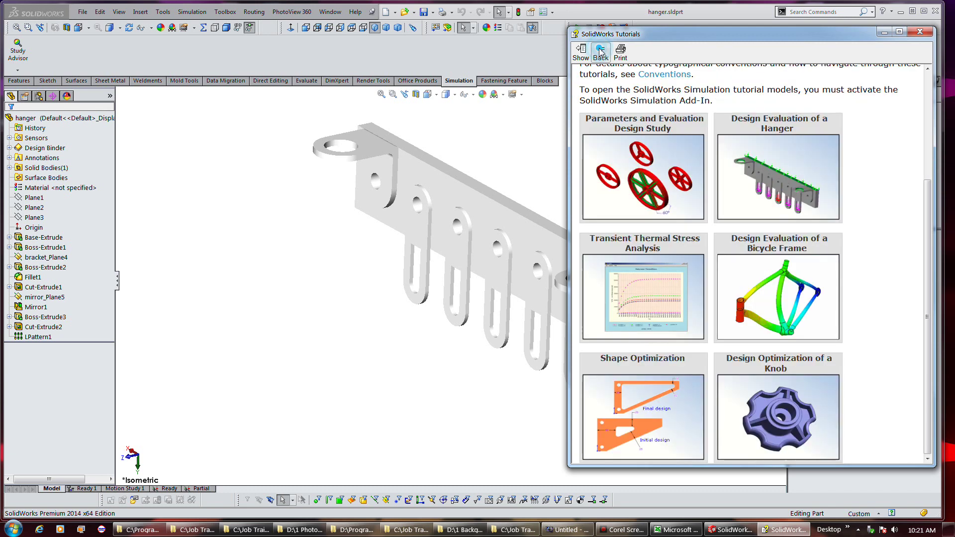
Step: Browse the Simulation Professional tutorials list, then switch back to Design Studies
{"action": "scroll", "coordinate": [854, 213], "scroll_direction": "up", "scroll_amount": 3}
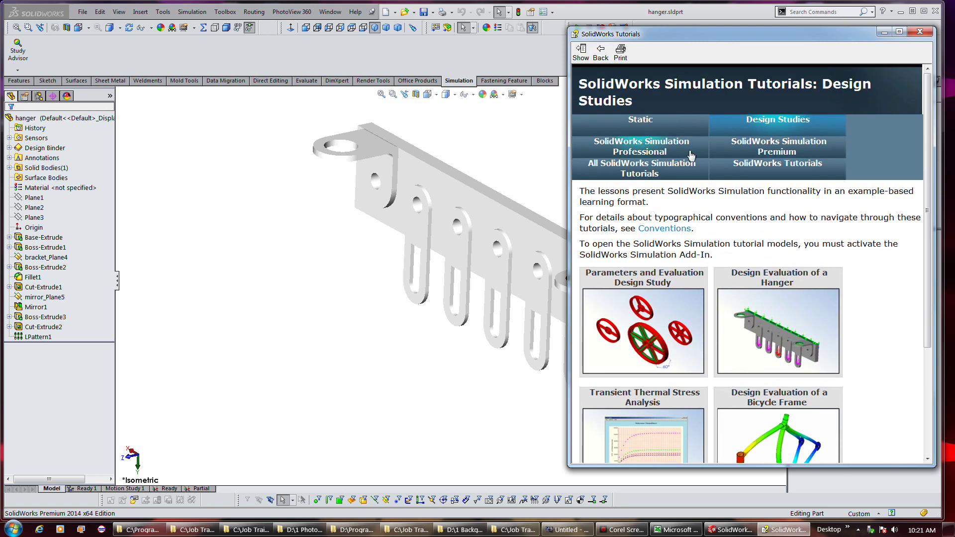
{"action": "left_click", "coordinate": [636, 156]}
{"action": "scroll", "coordinate": [751, 281], "scroll_direction": "down", "scroll_amount": 5}
{"action": "scroll", "coordinate": [751, 281], "scroll_direction": "down", "scroll_amount": 3}
{"action": "scroll", "coordinate": [672, 229], "scroll_direction": "down", "scroll_amount": 2}
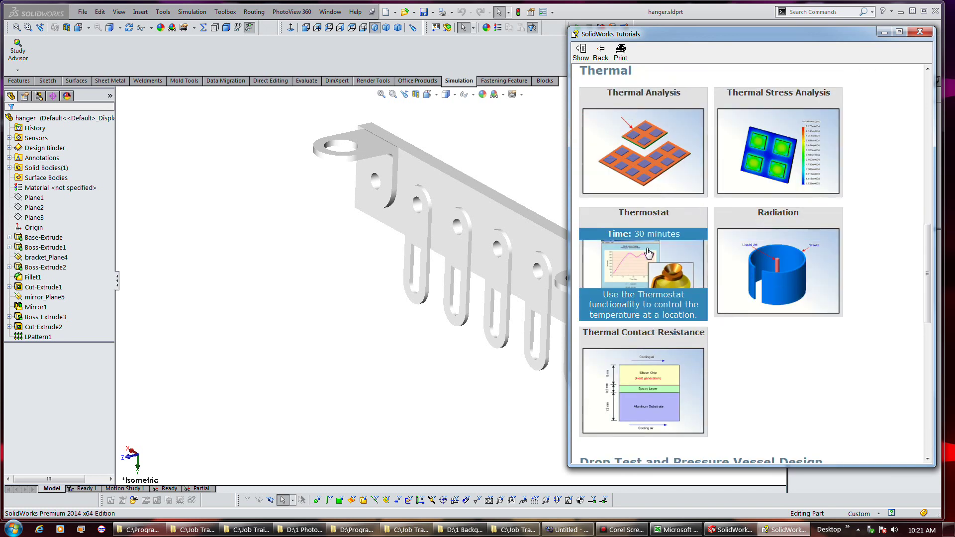
{"action": "scroll", "coordinate": [872, 195], "scroll_direction": "up", "scroll_amount": 1}
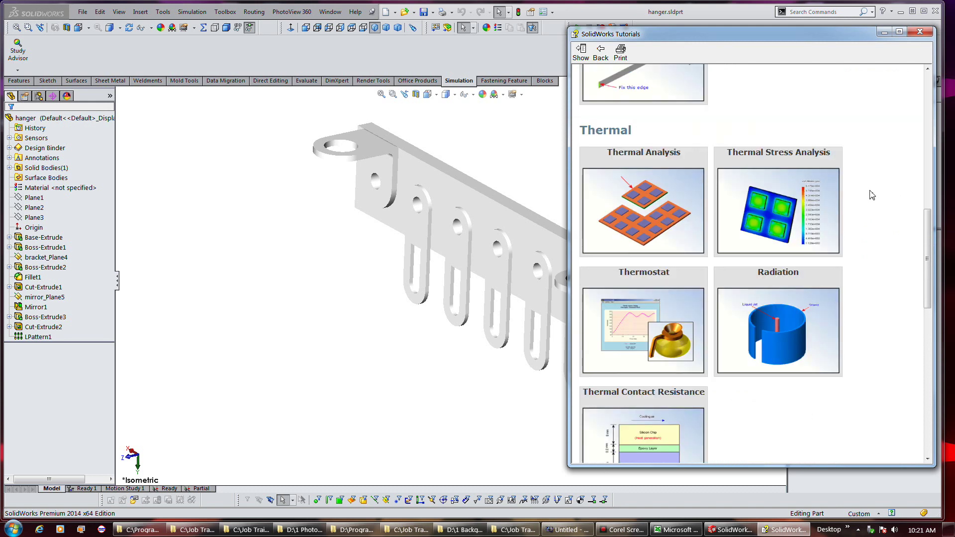
{"action": "mouse_move", "coordinate": [777, 151]}
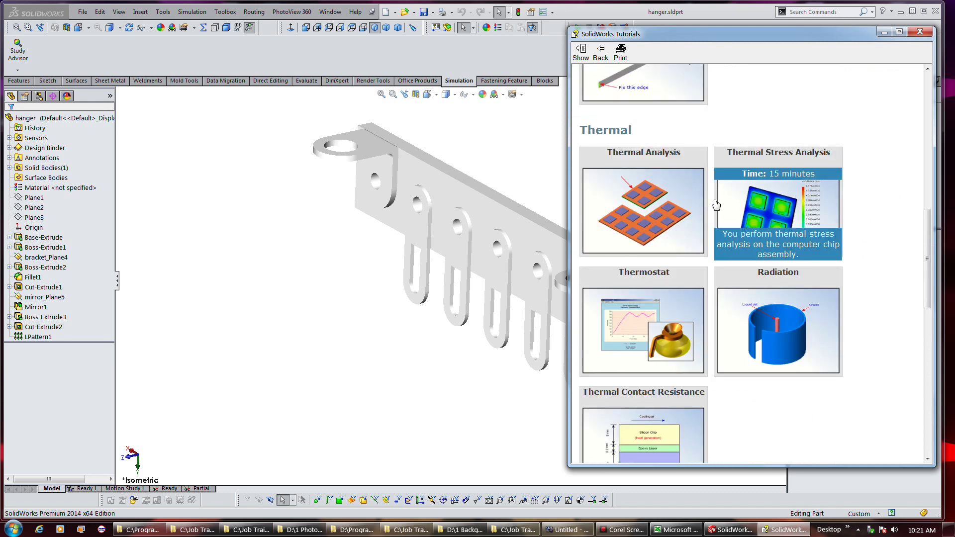
{"action": "scroll", "coordinate": [821, 182], "scroll_direction": "up", "scroll_amount": 4}
{"action": "scroll", "coordinate": [821, 181], "scroll_direction": "up", "scroll_amount": 3}
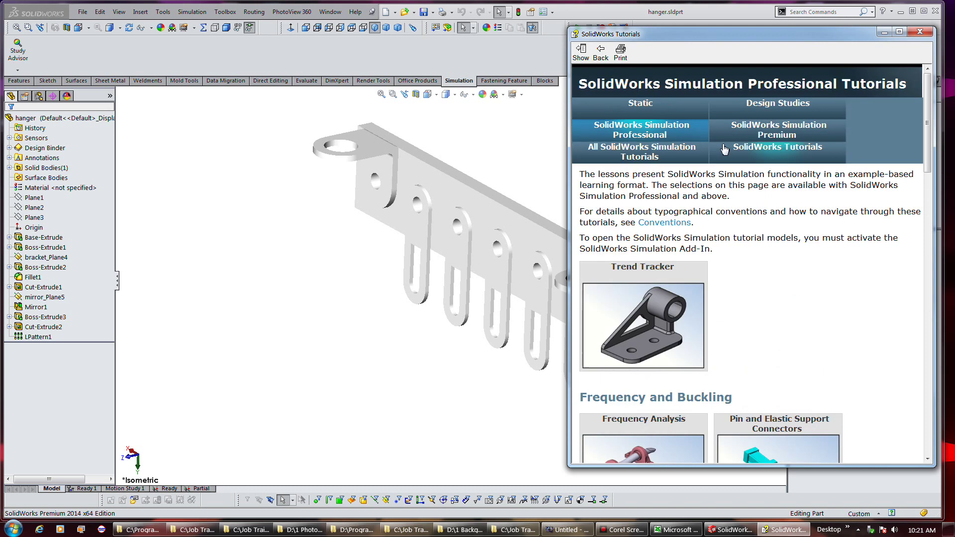
{"action": "left_click", "coordinate": [600, 52]}
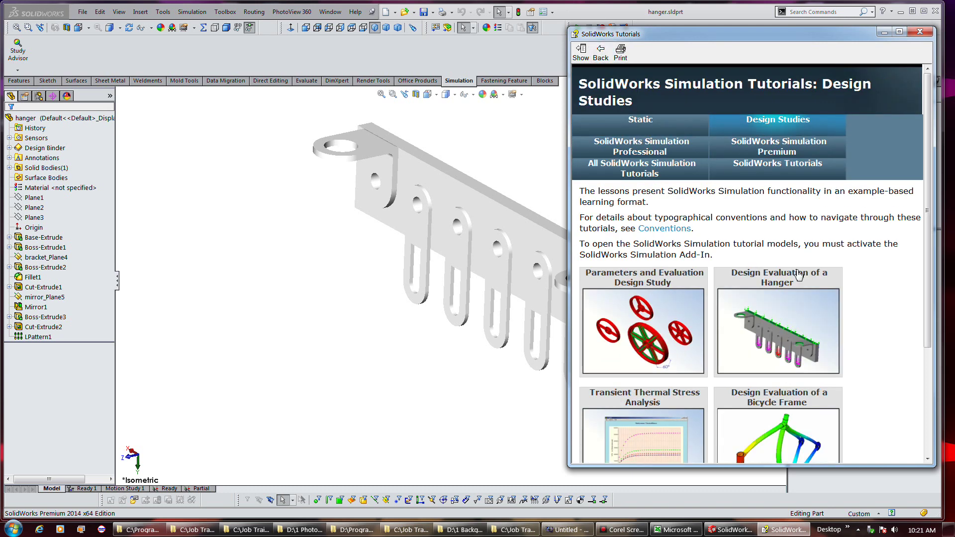
Step: Preview the Design Evaluation of a Bicycle Frame lesson, then return to the list
{"action": "scroll", "coordinate": [798, 275], "scroll_direction": "down", "scroll_amount": 3}
{"action": "left_click", "coordinate": [791, 314]}
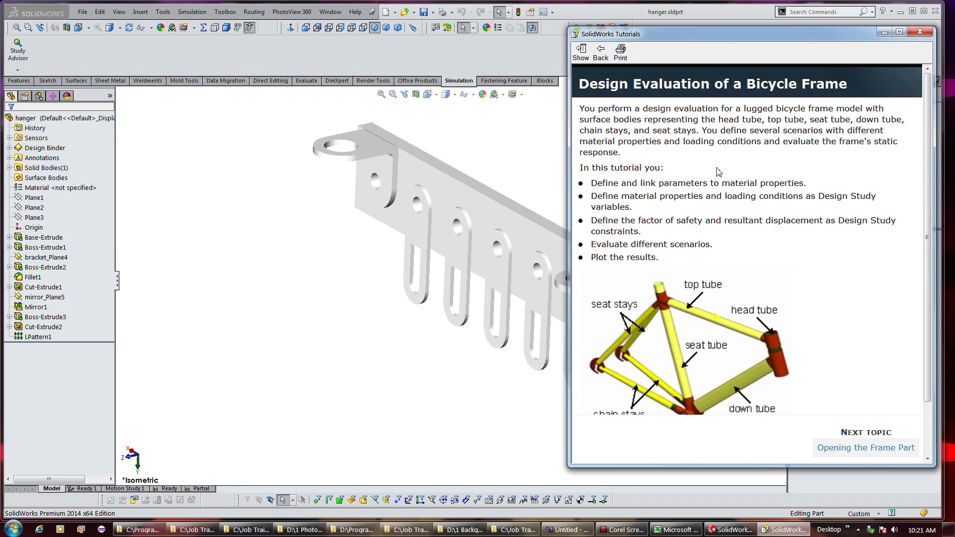
{"action": "scroll", "coordinate": [798, 228], "scroll_direction": "down", "scroll_amount": 3}
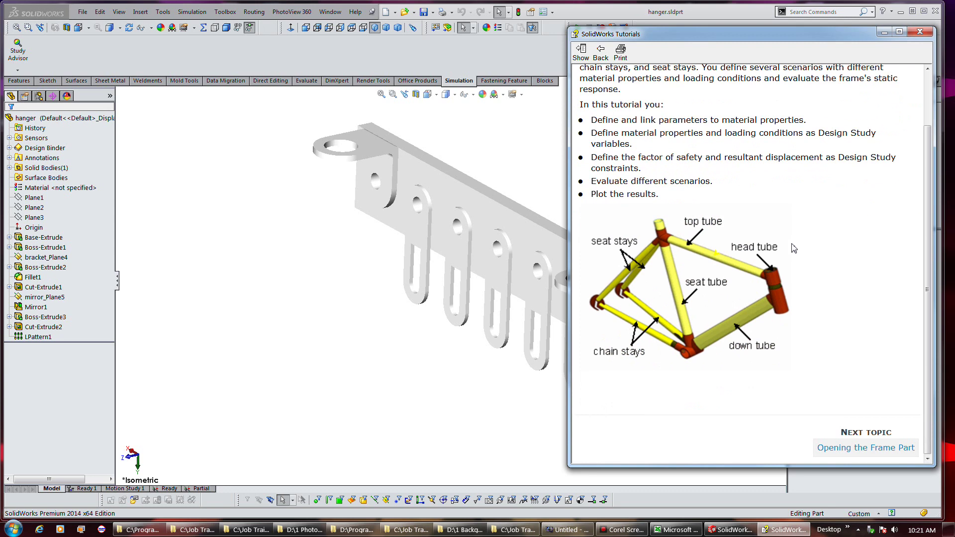
{"action": "scroll", "coordinate": [794, 248], "scroll_direction": "up", "scroll_amount": 3}
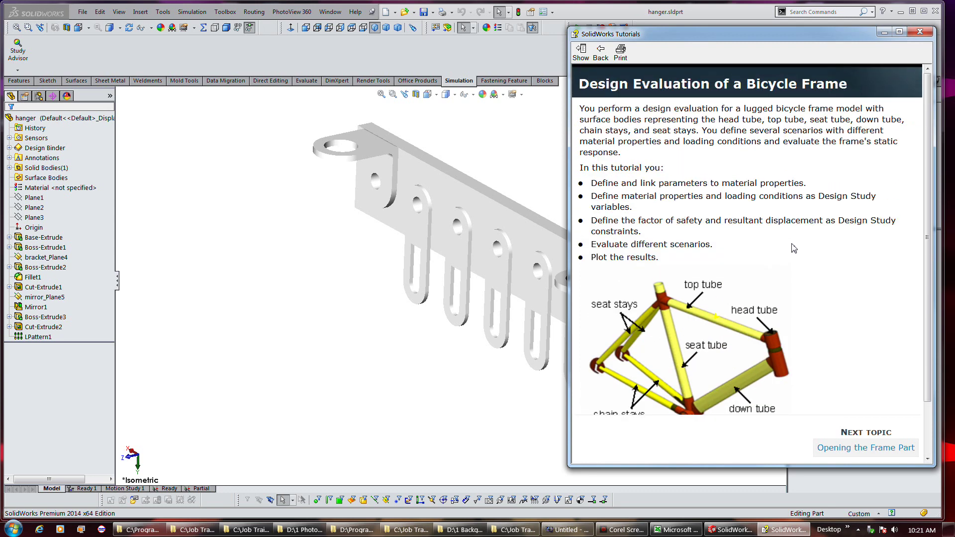
{"action": "left_click", "coordinate": [601, 51]}
Step: Preview the Shape Optimization lesson, then return to the Design Studies list
{"action": "scroll", "coordinate": [851, 338], "scroll_direction": "down", "scroll_amount": 2}
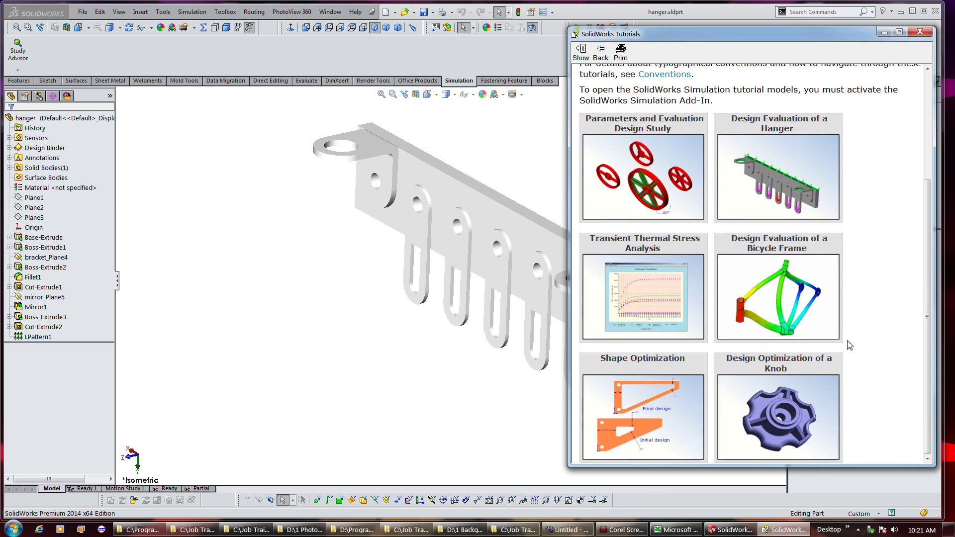
{"action": "left_click", "coordinate": [680, 409]}
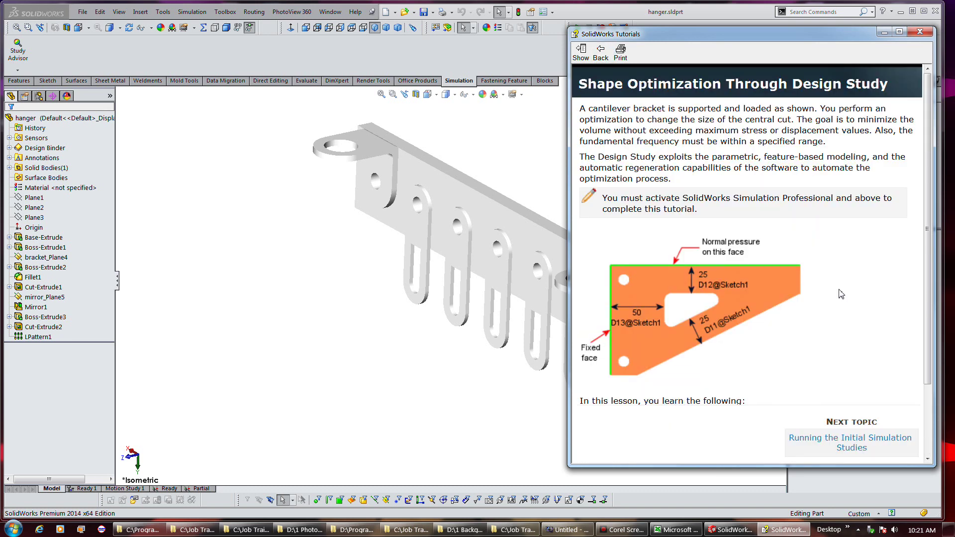
{"action": "scroll", "coordinate": [841, 294], "scroll_direction": "down", "scroll_amount": 3}
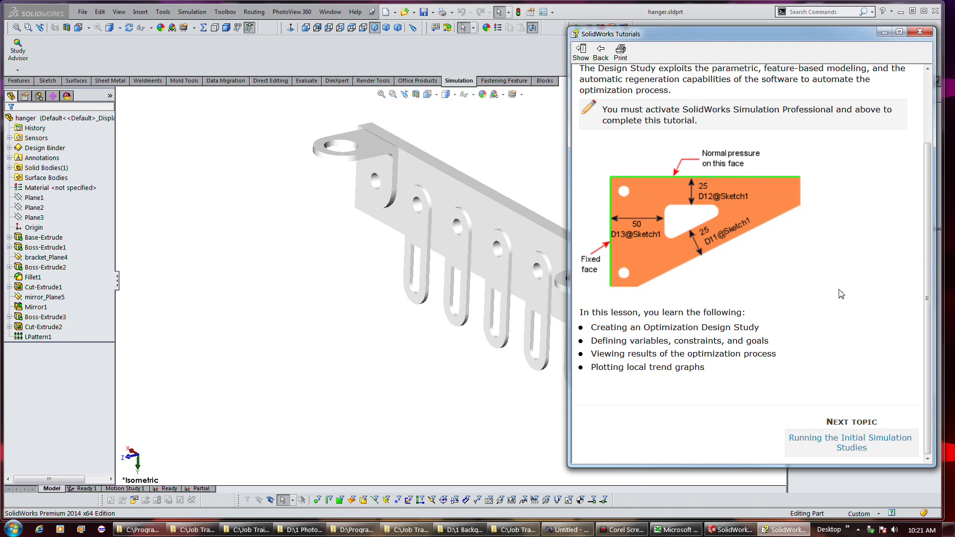
{"action": "scroll", "coordinate": [841, 294], "scroll_direction": "up", "scroll_amount": 3}
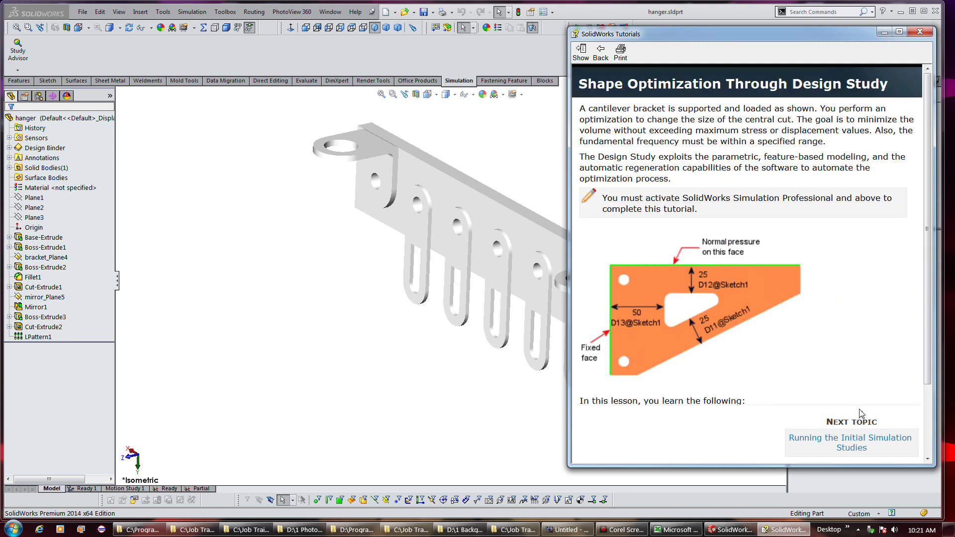
{"action": "left_click", "coordinate": [600, 52]}
Step: Preview the Design Optimization of a Knob lesson, then return to the list
{"action": "left_click", "coordinate": [748, 393]}
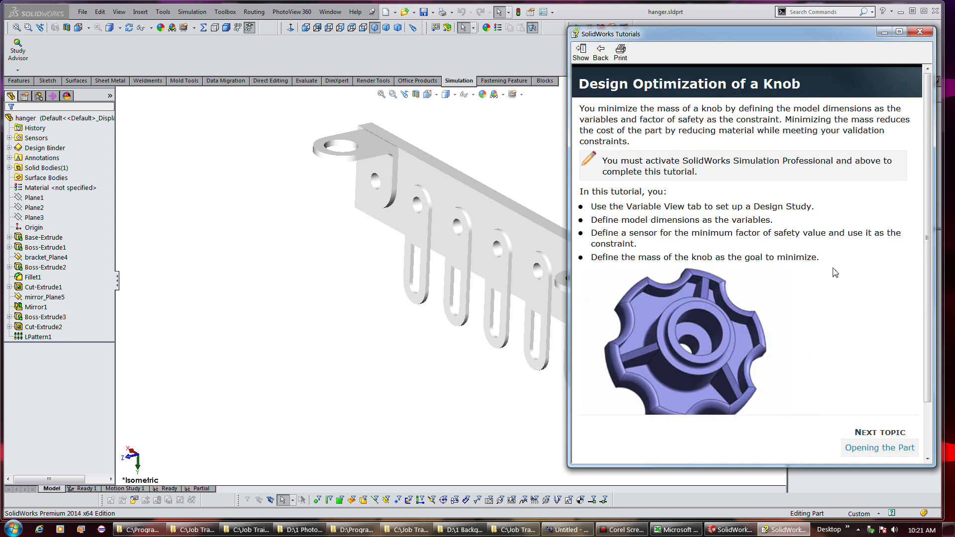
{"action": "scroll", "coordinate": [833, 273], "scroll_direction": "down", "scroll_amount": 2}
{"action": "scroll", "coordinate": [832, 274], "scroll_direction": "up", "scroll_amount": 2}
{"action": "left_click", "coordinate": [601, 52]}
Step: Open the hanger design evaluation lesson and advance to the Opening the Part topic
{"action": "left_click", "coordinate": [771, 163]}
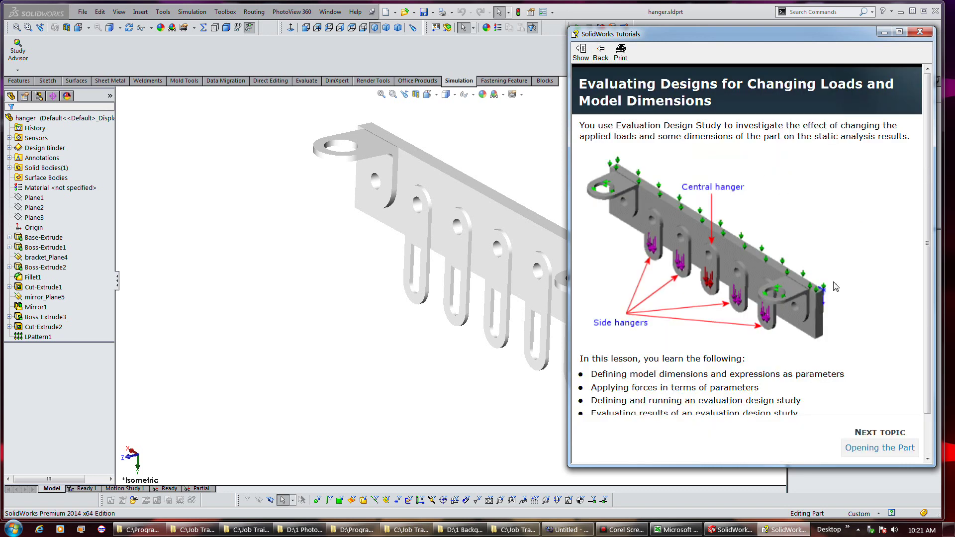
{"action": "scroll", "coordinate": [895, 364], "scroll_direction": "down", "scroll_amount": 1}
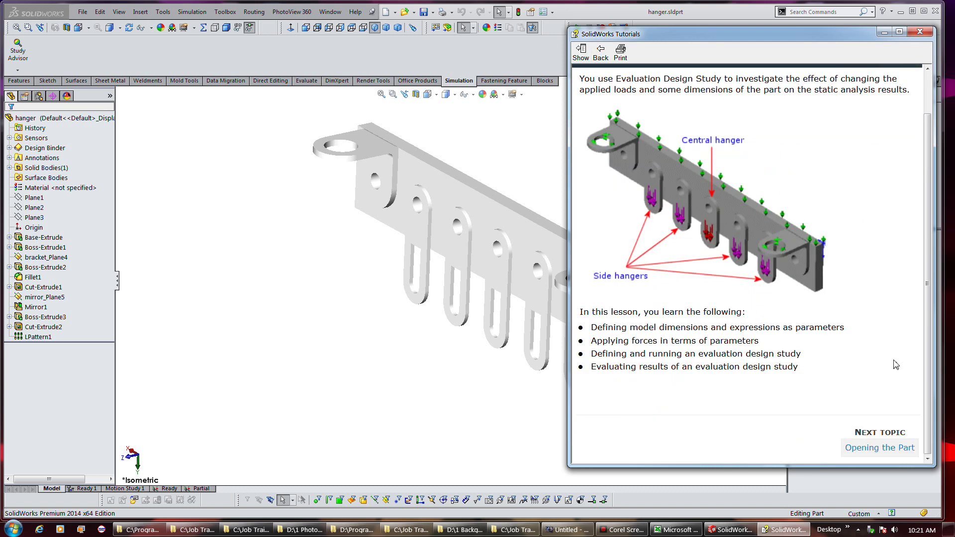
{"action": "scroll", "coordinate": [891, 359], "scroll_direction": "up", "scroll_amount": 1}
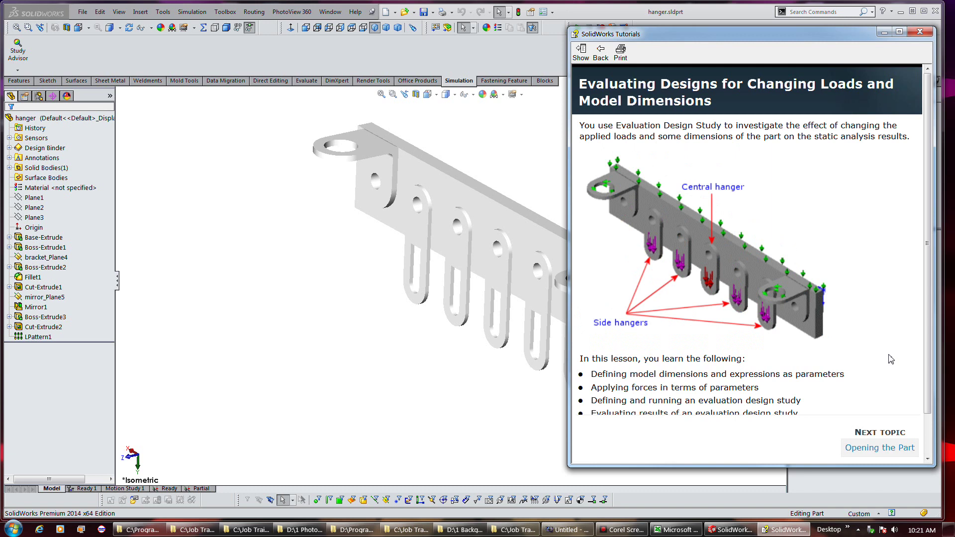
{"action": "scroll", "coordinate": [890, 359], "scroll_direction": "down", "scroll_amount": 1}
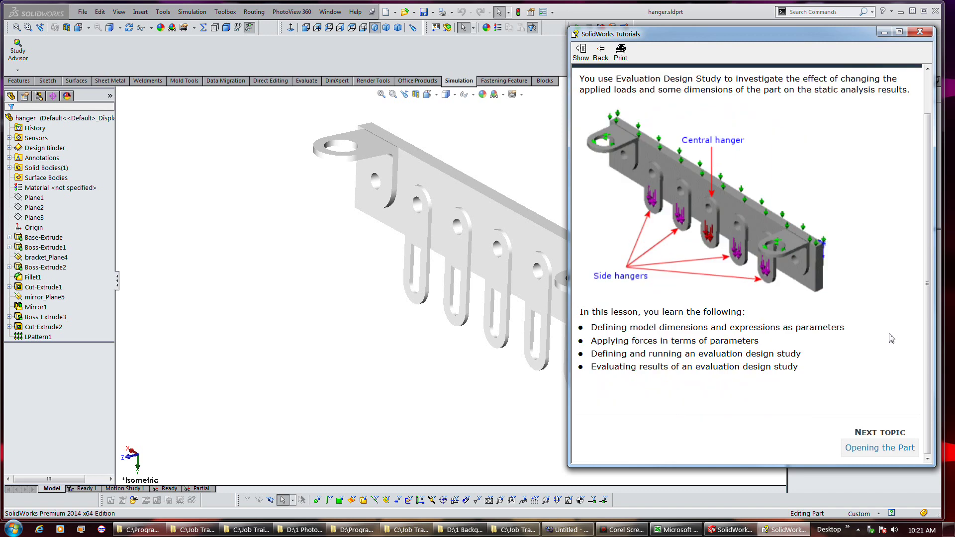
{"action": "left_click", "coordinate": [866, 456]}
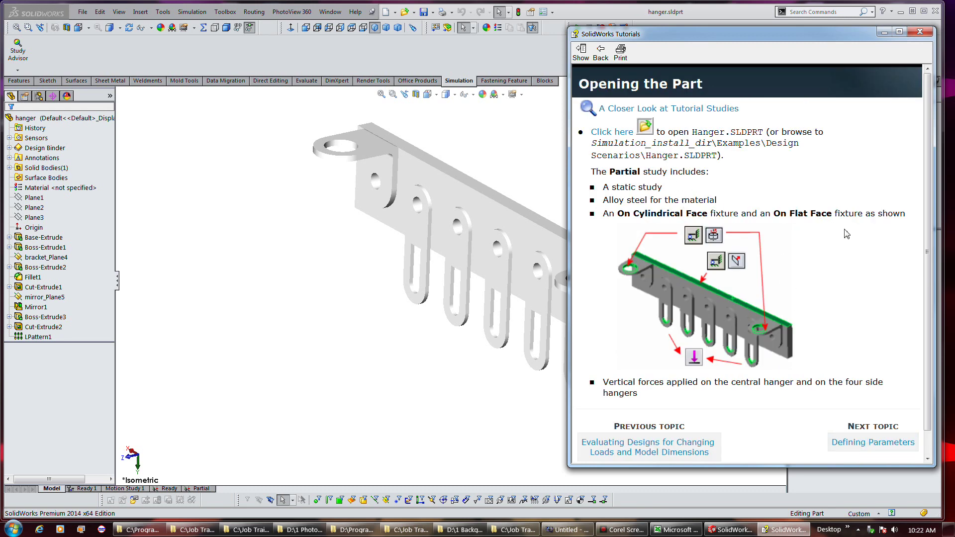
{"action": "scroll", "coordinate": [835, 263], "scroll_direction": "down", "scroll_amount": 1}
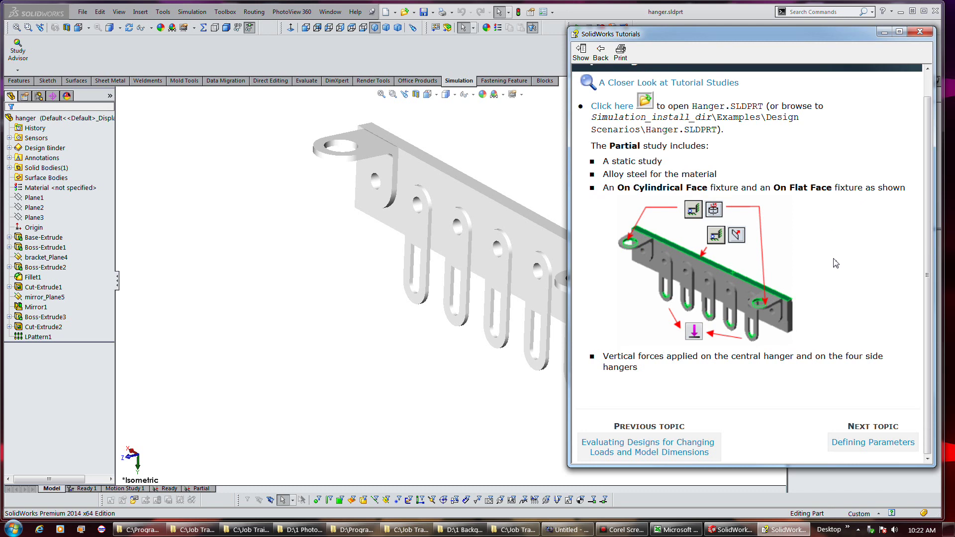
Step: Read through the Defining Parameters table and advance to Defining the FTotal Parameter
{"action": "left_click", "coordinate": [839, 448]}
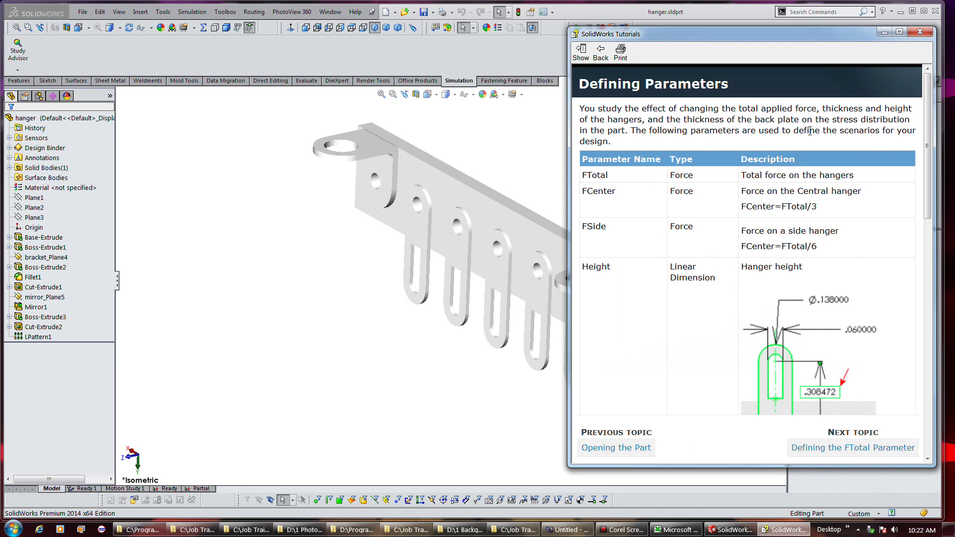
{"action": "scroll", "coordinate": [896, 285], "scroll_direction": "down", "scroll_amount": 2}
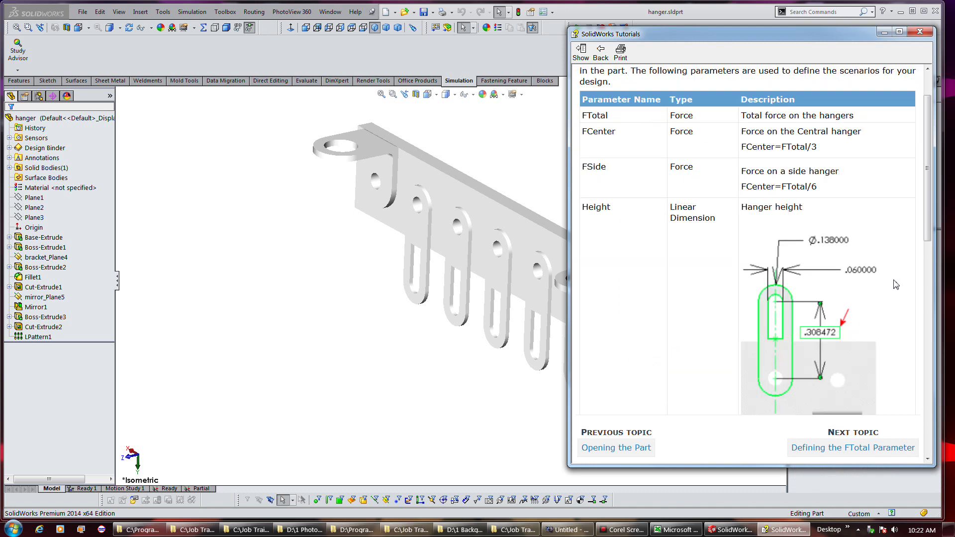
{"action": "scroll", "coordinate": [895, 285], "scroll_direction": "down", "scroll_amount": 2}
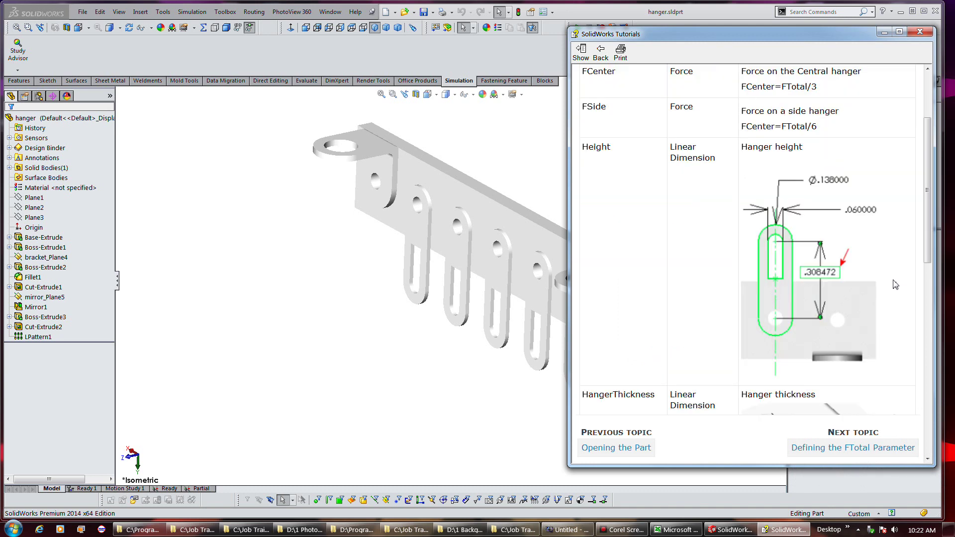
{"action": "scroll", "coordinate": [896, 285], "scroll_direction": "down", "scroll_amount": 2}
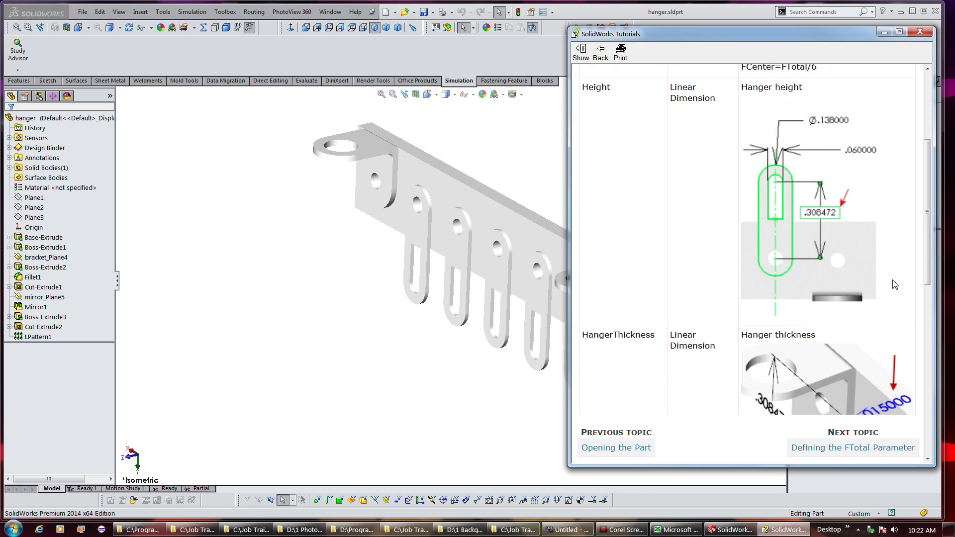
{"action": "scroll", "coordinate": [895, 284], "scroll_direction": "down", "scroll_amount": 2}
{"action": "scroll", "coordinate": [895, 284], "scroll_direction": "down", "scroll_amount": 2}
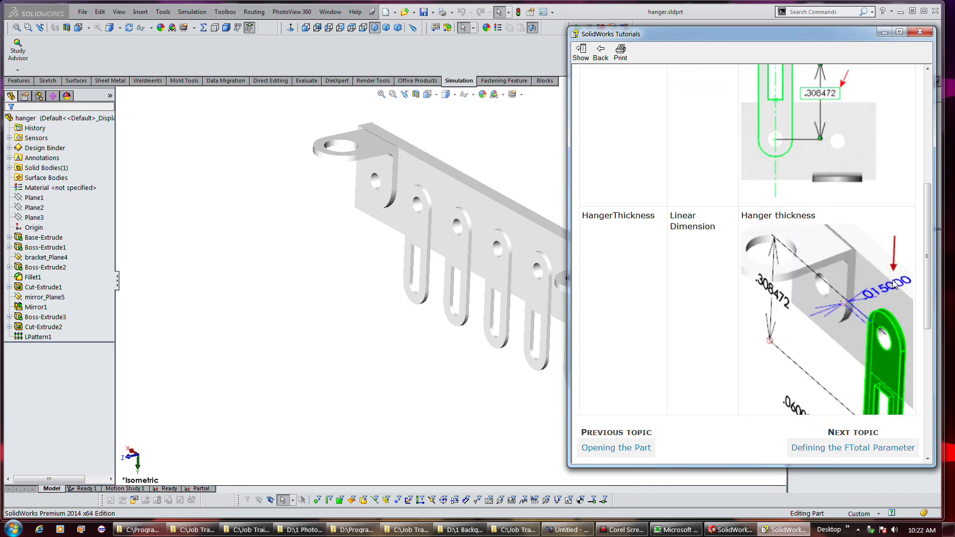
{"action": "scroll", "coordinate": [894, 284], "scroll_direction": "down", "scroll_amount": 2}
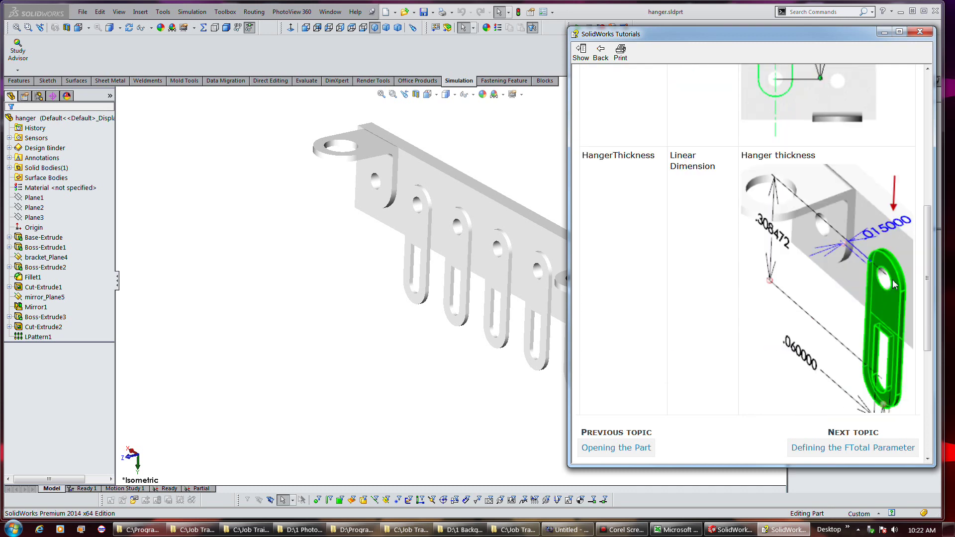
{"action": "scroll", "coordinate": [915, 393], "scroll_direction": "down", "scroll_amount": 2}
{"action": "scroll", "coordinate": [915, 392], "scroll_direction": "down", "scroll_amount": 2}
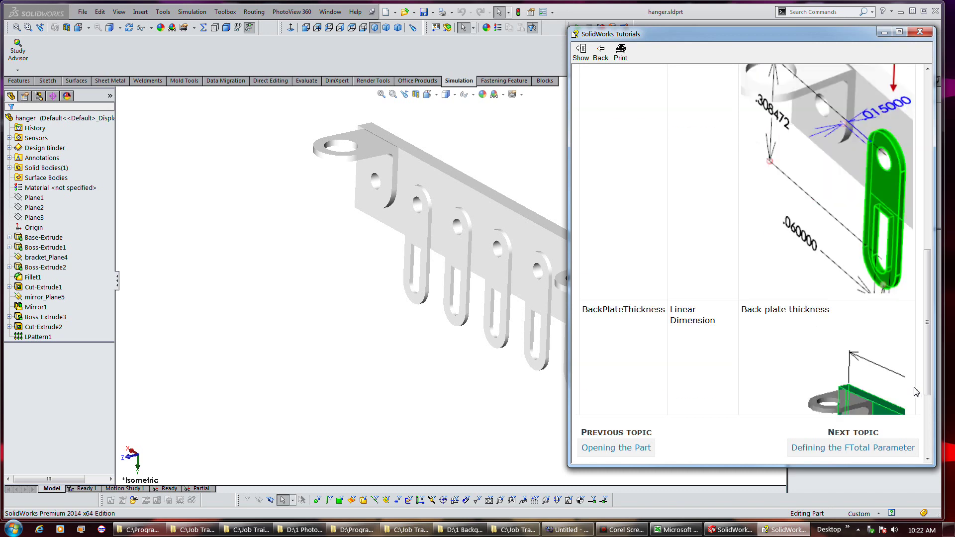
{"action": "scroll", "coordinate": [918, 389], "scroll_direction": "down", "scroll_amount": 2}
{"action": "scroll", "coordinate": [918, 389], "scroll_direction": "down", "scroll_amount": 3}
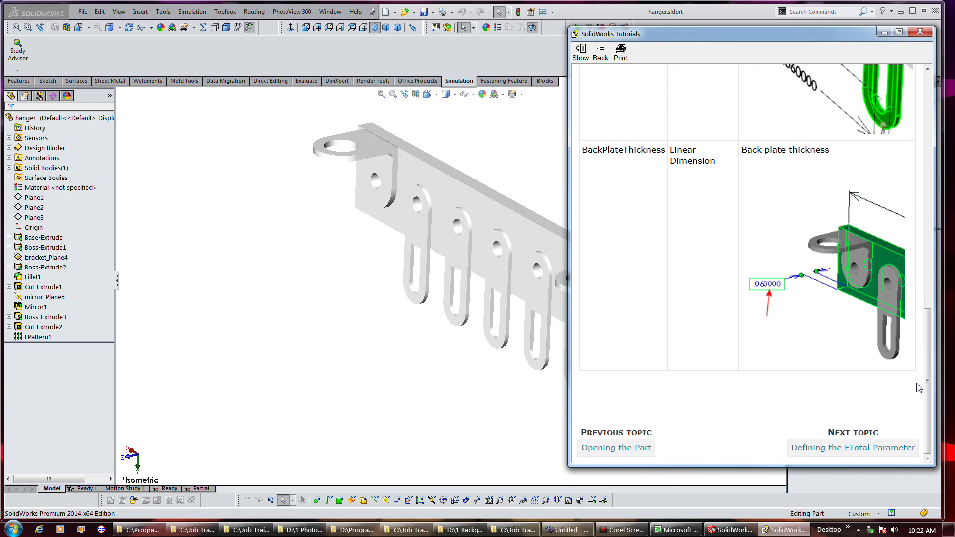
{"action": "left_click", "coordinate": [847, 446]}
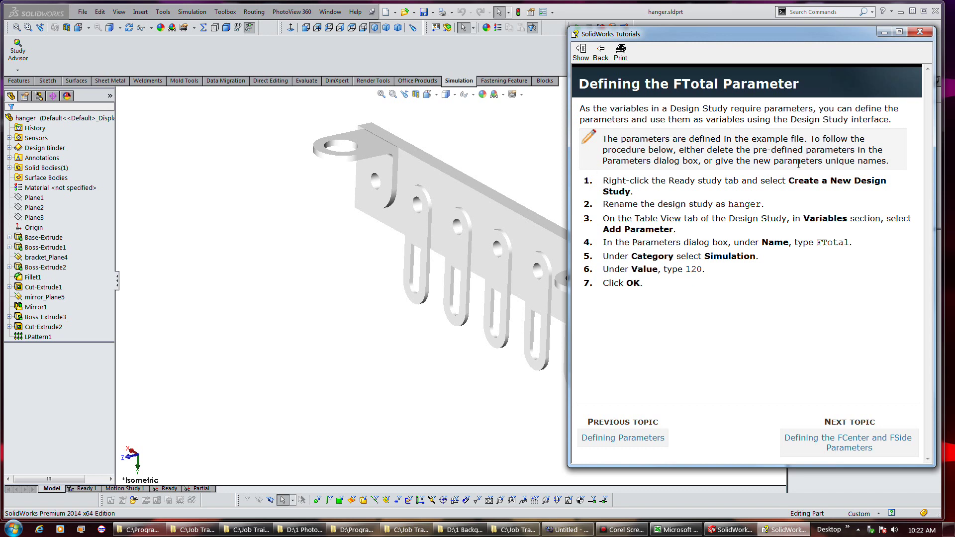
Step: Highlight the tutorial note about unique parameter names, then clear the highlight
{"action": "left_click_drag", "start_coordinate": [885, 162], "coordinate": [754, 164]}
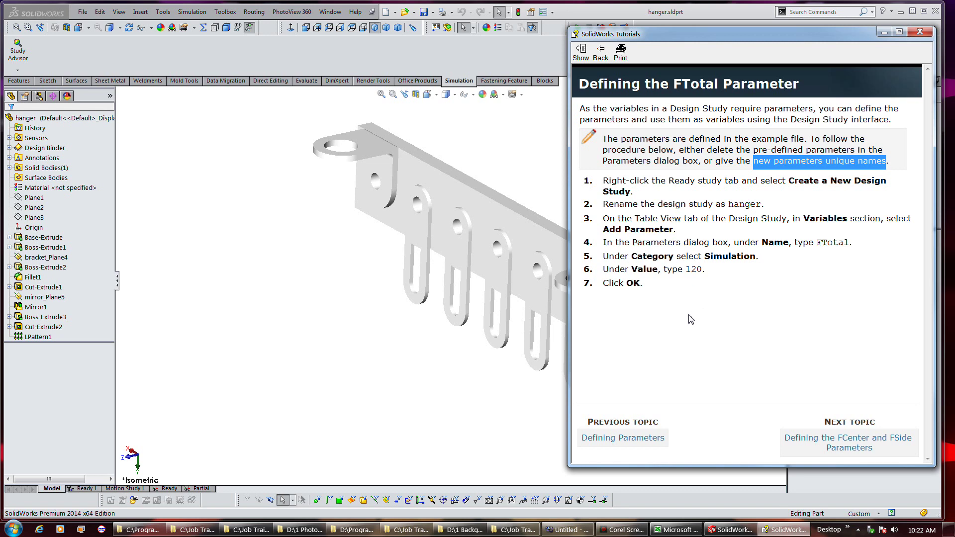
{"action": "left_click", "coordinate": [691, 319]}
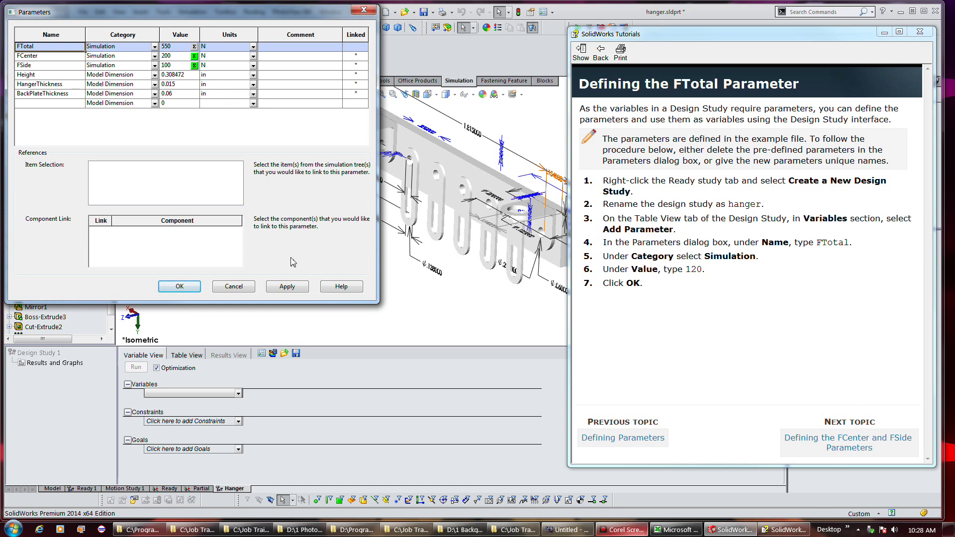
Step: Step back to Defining Parameters and forward again, then shift the tutorial window right
{"action": "left_click", "coordinate": [641, 449]}
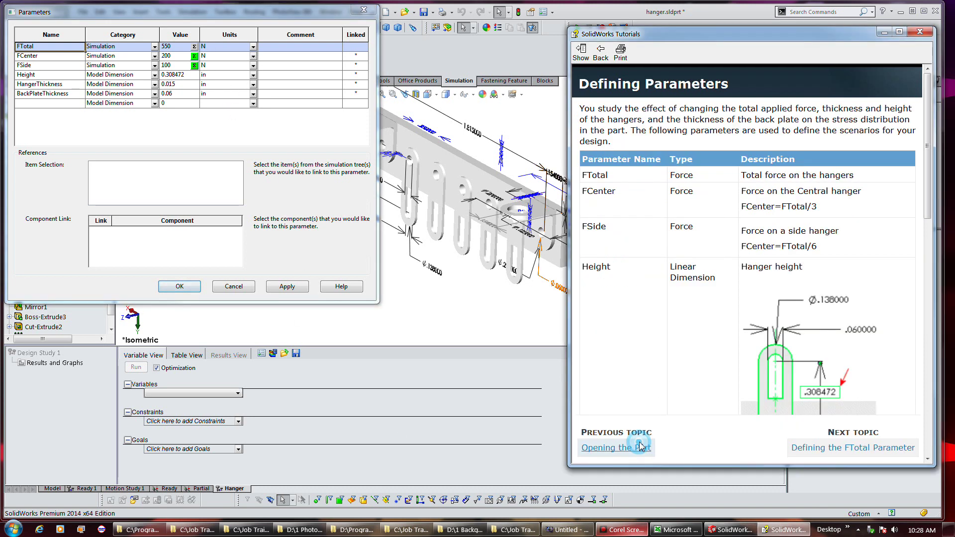
{"action": "left_click", "coordinate": [853, 450]}
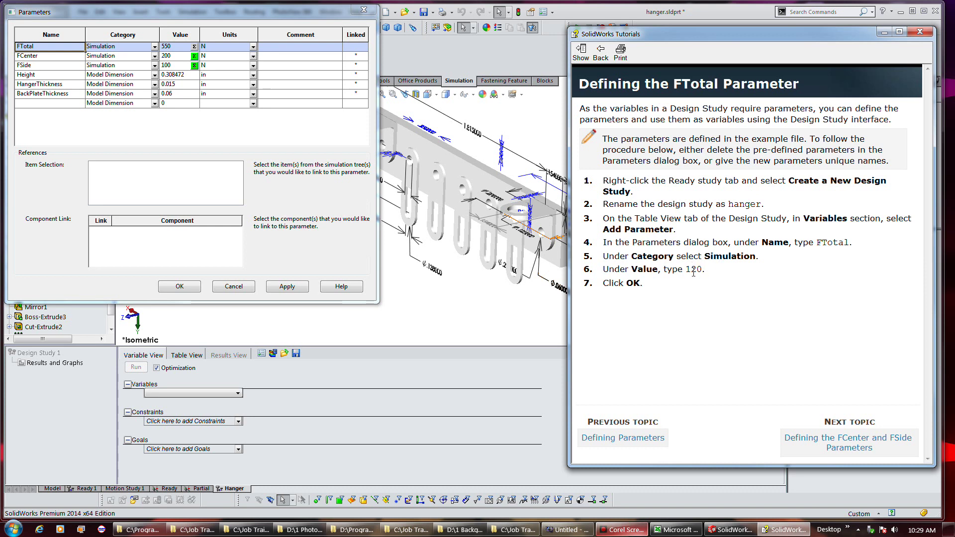
{"action": "mouse_move", "coordinate": [726, 34]}
{"action": "left_mouse_down"}
{"action": "mouse_move", "coordinate": [847, 36]}
{"action": "mouse_move", "coordinate": [832, 35]}
{"action": "left_mouse_up"}
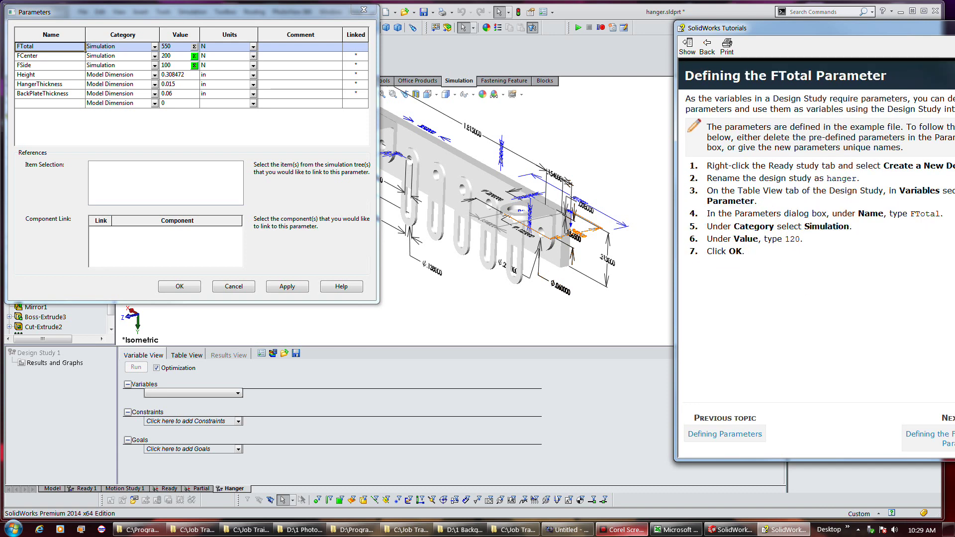
Step: Narrow and shorten the tutorial window, then pan, zoom and orbit the hanger to a frontal view
{"action": "left_click_drag", "start_coordinate": [954, 241], "coordinate": [943, 241]}
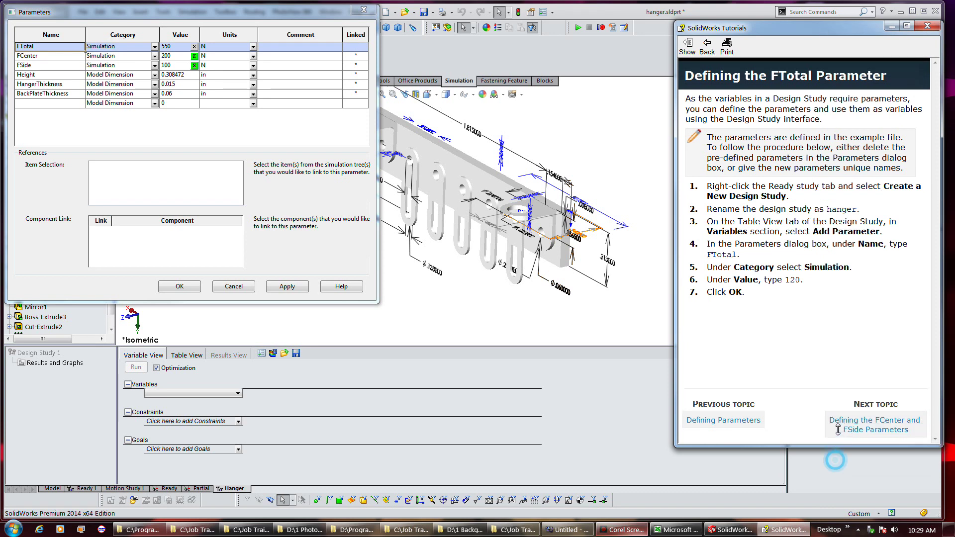
{"action": "left_click_drag", "start_coordinate": [840, 461], "coordinate": [840, 394]}
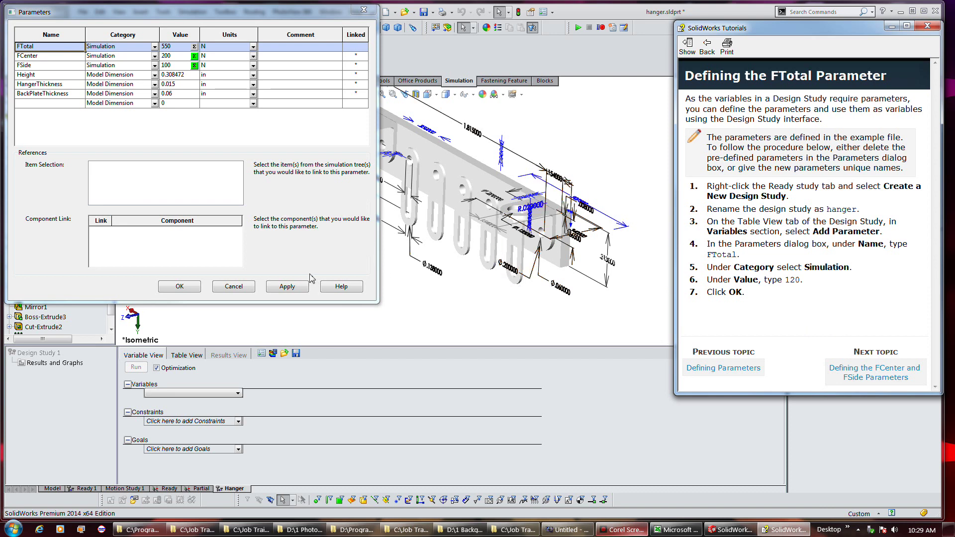
{"action": "middle_click_drag", "start_coordinate": [498, 285], "coordinate": [549, 306], "text": "ctrl"}
{"action": "scroll", "coordinate": [549, 306], "scroll_direction": "up", "scroll_amount": 1}
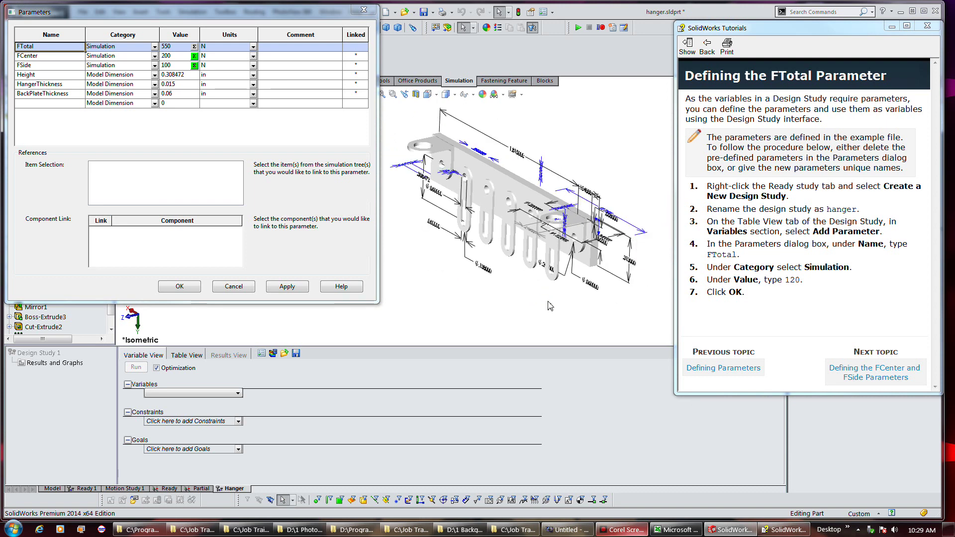
{"action": "mouse_move", "coordinate": [623, 178]}
{"action": "middle_mouse_down"}
{"action": "mouse_move", "coordinate": [636, 160]}
{"action": "mouse_move", "coordinate": [616, 217]}
{"action": "mouse_move", "coordinate": [633, 212]}
{"action": "middle_mouse_up"}
{"action": "left_click_drag", "start_coordinate": [633, 211], "coordinate": [632, 208]}
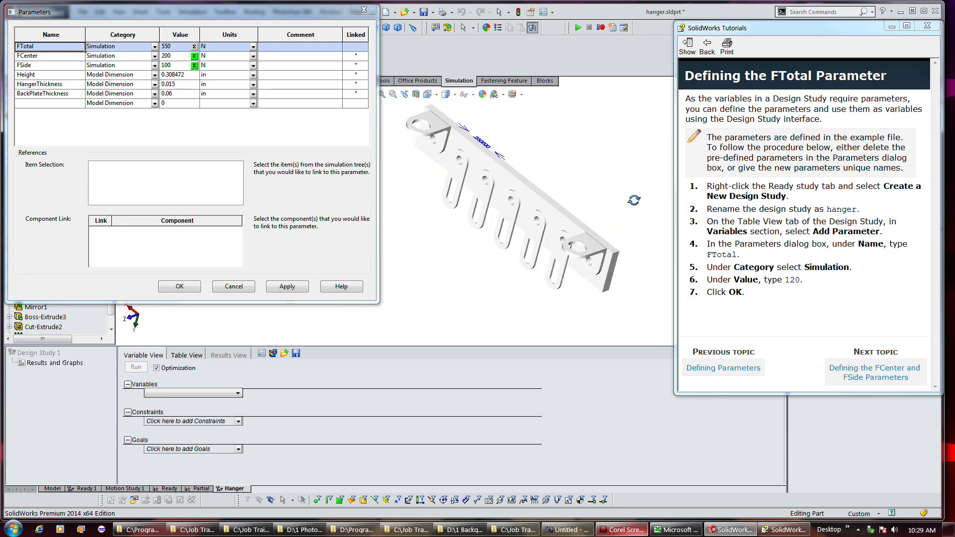
{"action": "key", "text": "Escape"}
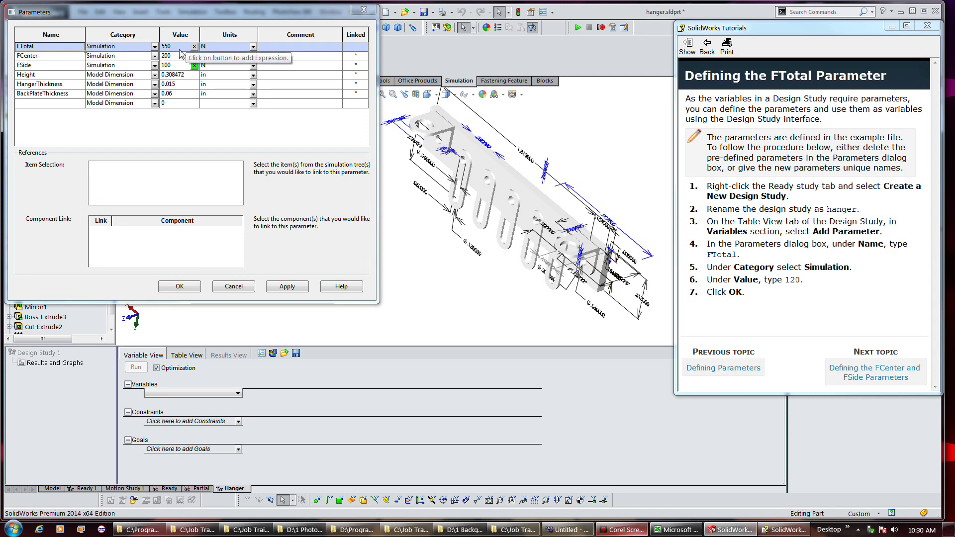
Step: Commit FTotal's value so FCenter and FSide recalculate to 183.333 and 91.6667
{"action": "double_click", "coordinate": [181, 47]}
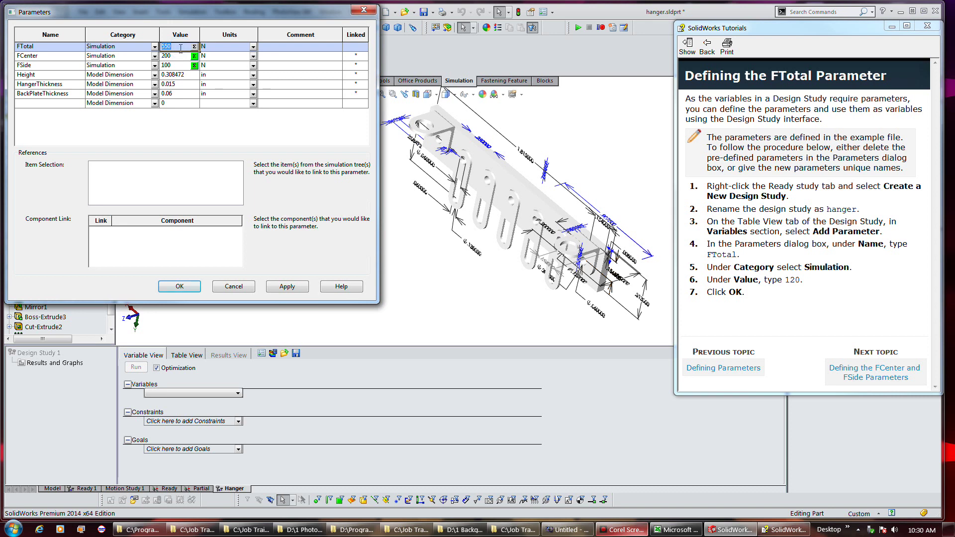
{"action": "left_click", "coordinate": [182, 121]}
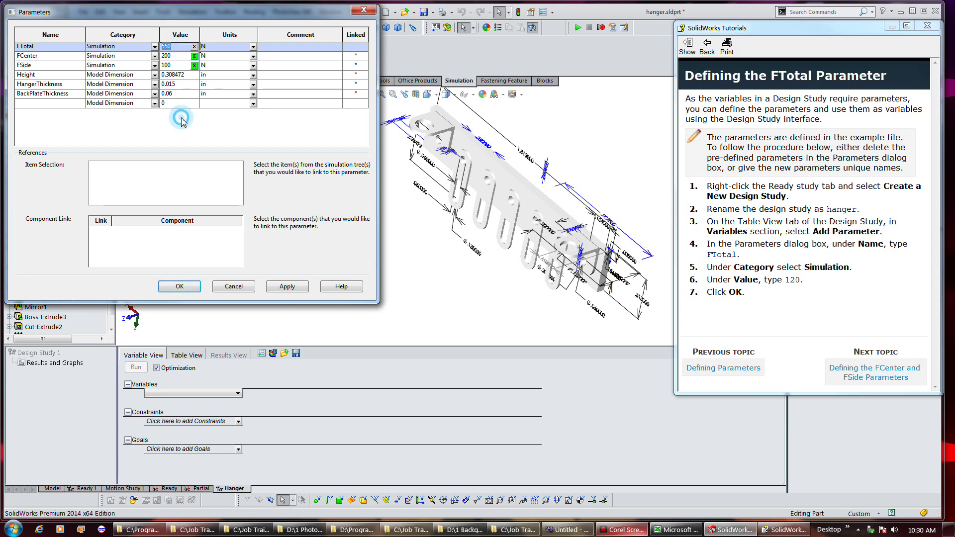
{"action": "left_click", "coordinate": [133, 119]}
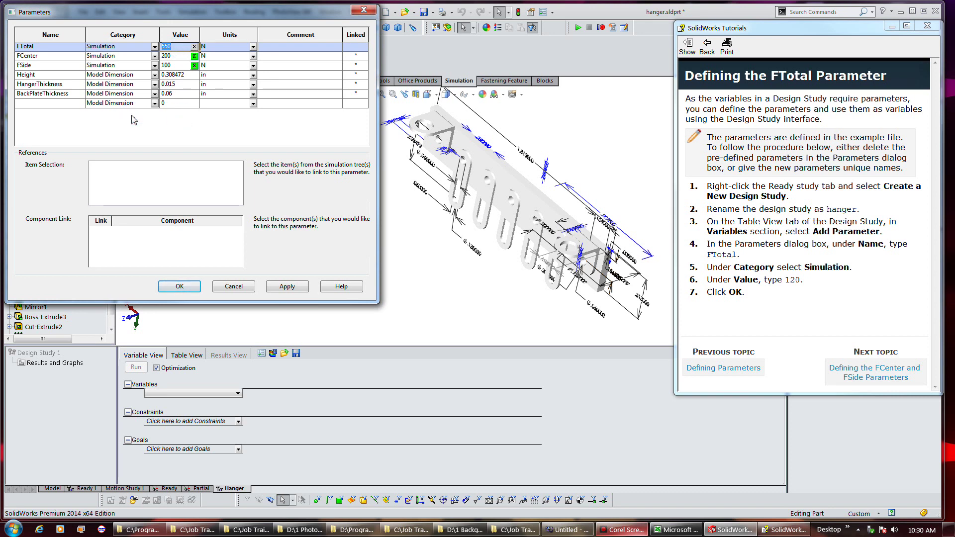
{"action": "left_click", "coordinate": [65, 103]}
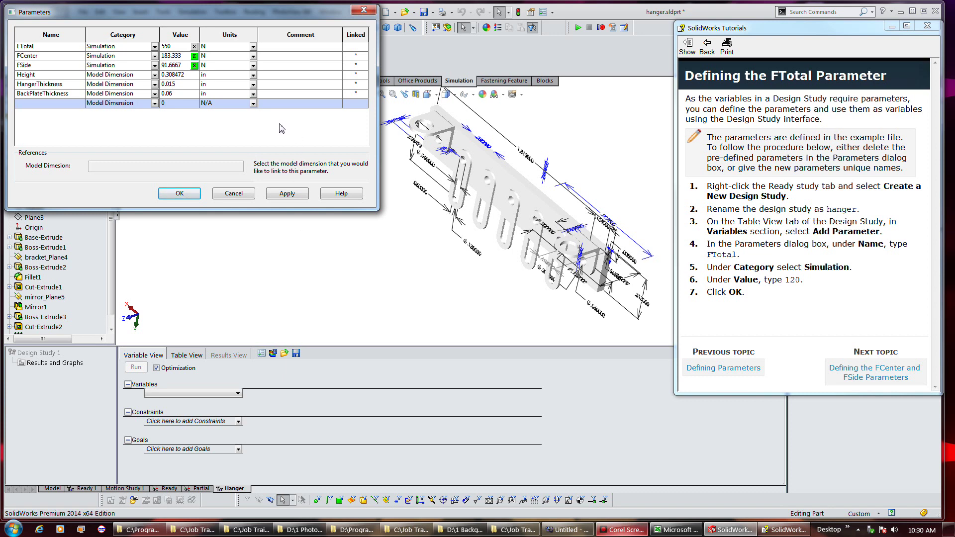
Step: Switch FTotal's units to lbf (123.645) and advance the tutorial to the FCenter and FSide topic
{"action": "left_click", "coordinate": [252, 46]}
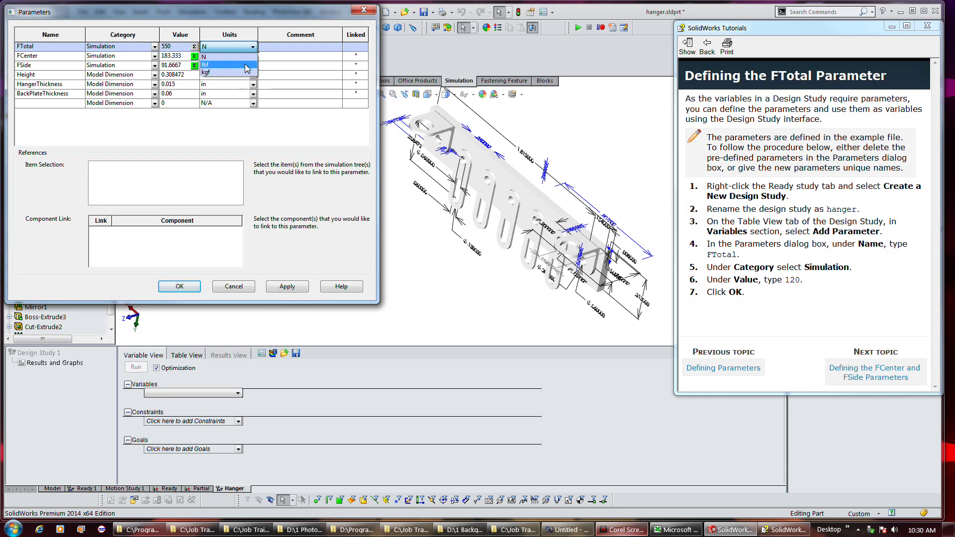
{"action": "left_click", "coordinate": [250, 65]}
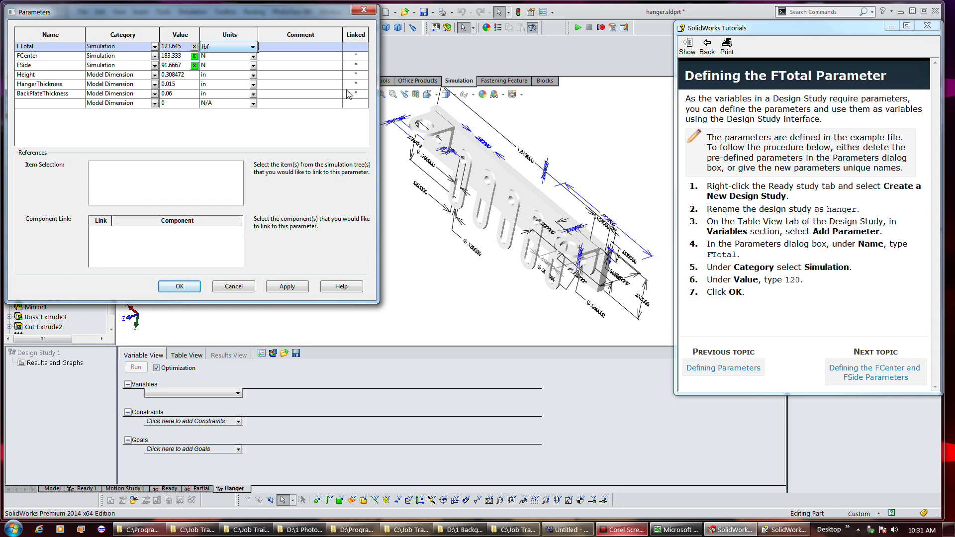
{"action": "left_click", "coordinate": [750, 191]}
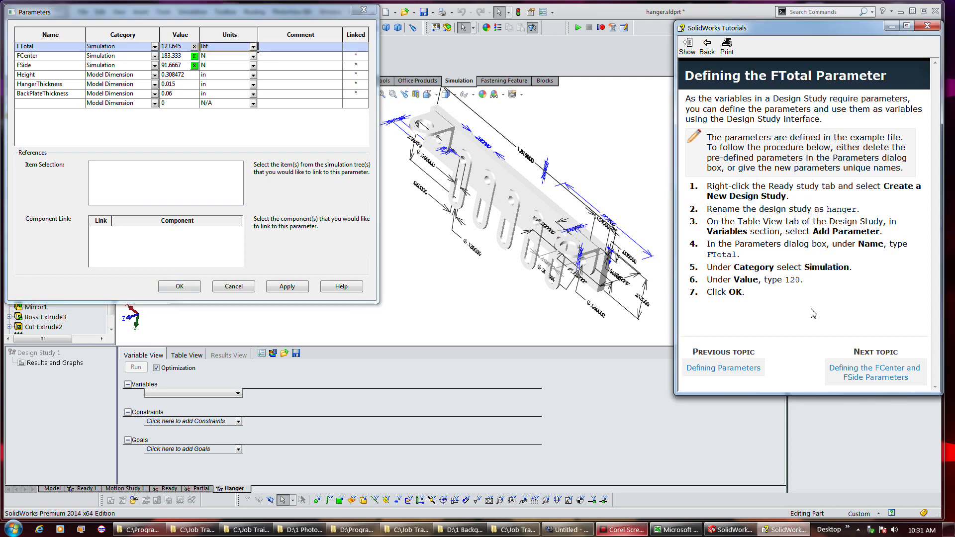
{"action": "left_click", "coordinate": [874, 378]}
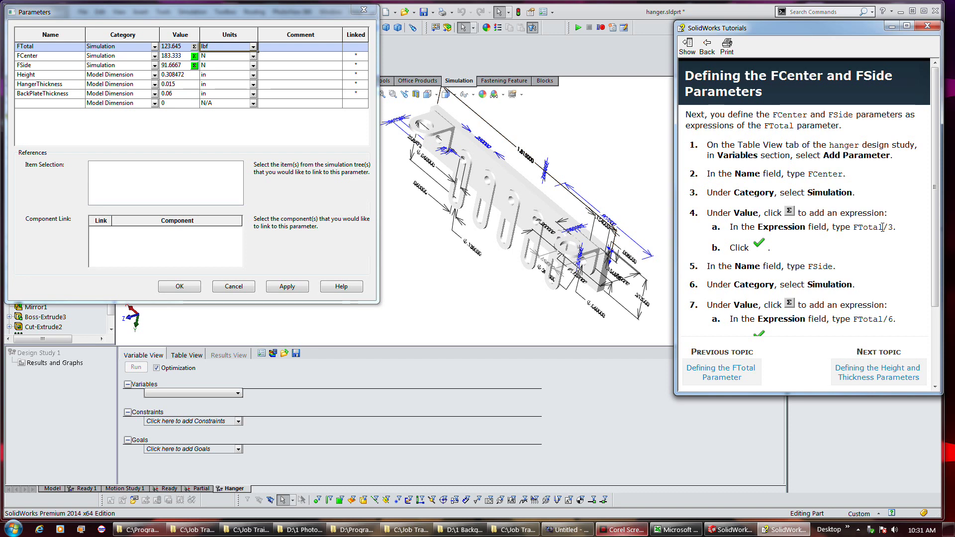
Step: Change FTotal's units back to N (550) and scroll the tutorial down to step 8
{"action": "left_click", "coordinate": [253, 47]}
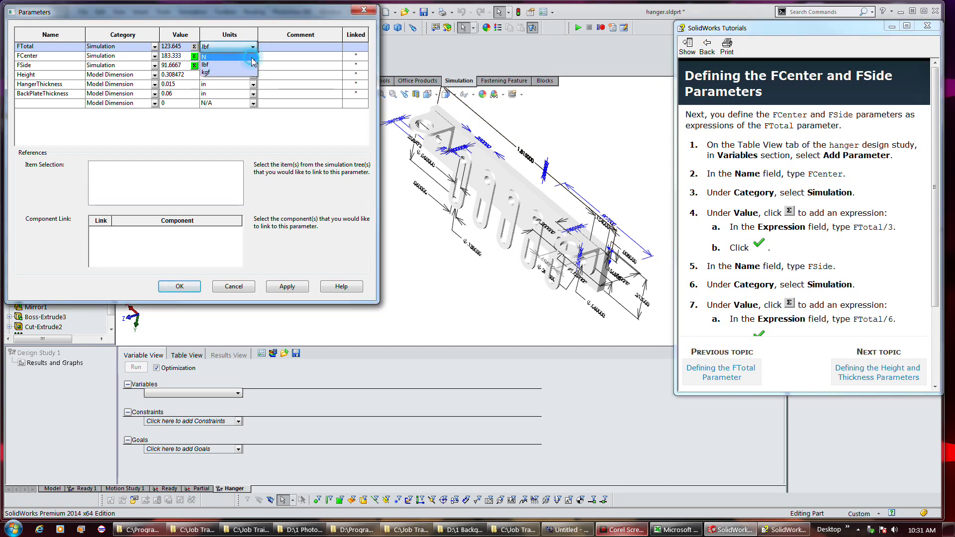
{"action": "left_click", "coordinate": [228, 57]}
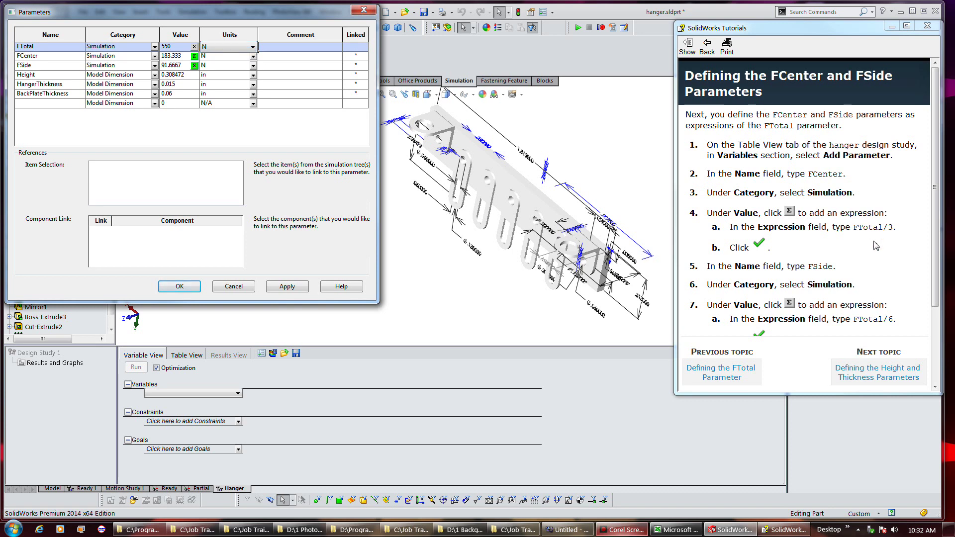
{"action": "left_click", "coordinate": [876, 275]}
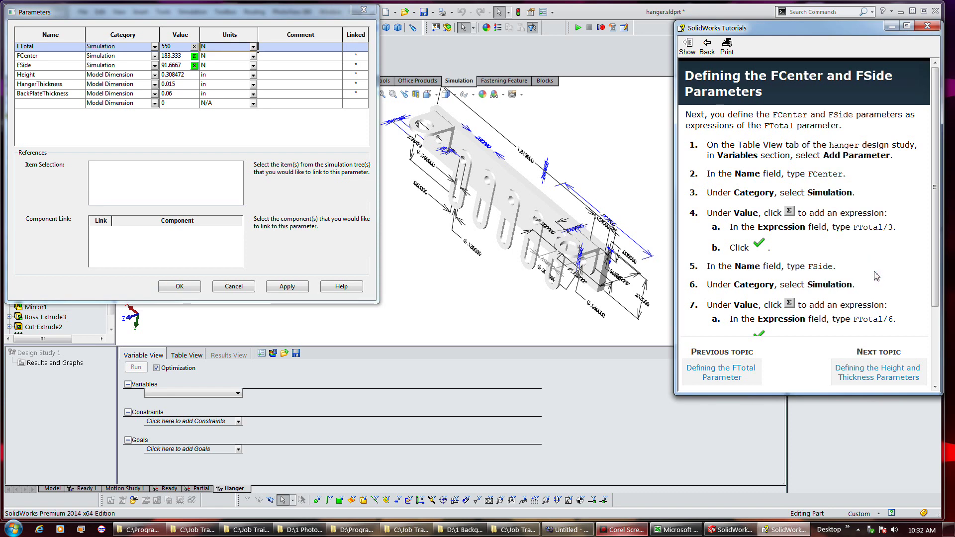
{"action": "scroll", "coordinate": [876, 273], "scroll_direction": "down", "scroll_amount": 1}
{"action": "scroll", "coordinate": [873, 271], "scroll_direction": "down", "scroll_amount": 1}
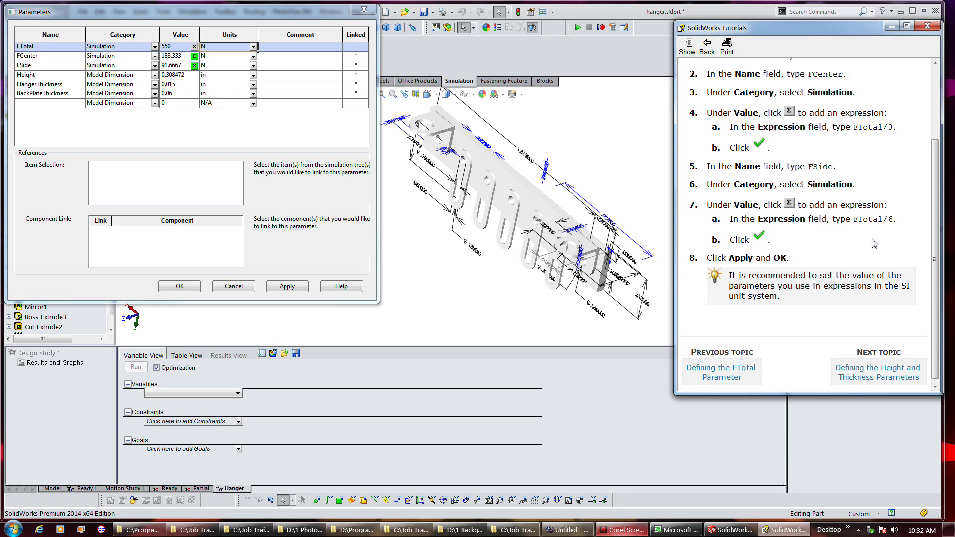
{"action": "scroll", "coordinate": [875, 244], "scroll_direction": "down", "scroll_amount": 1}
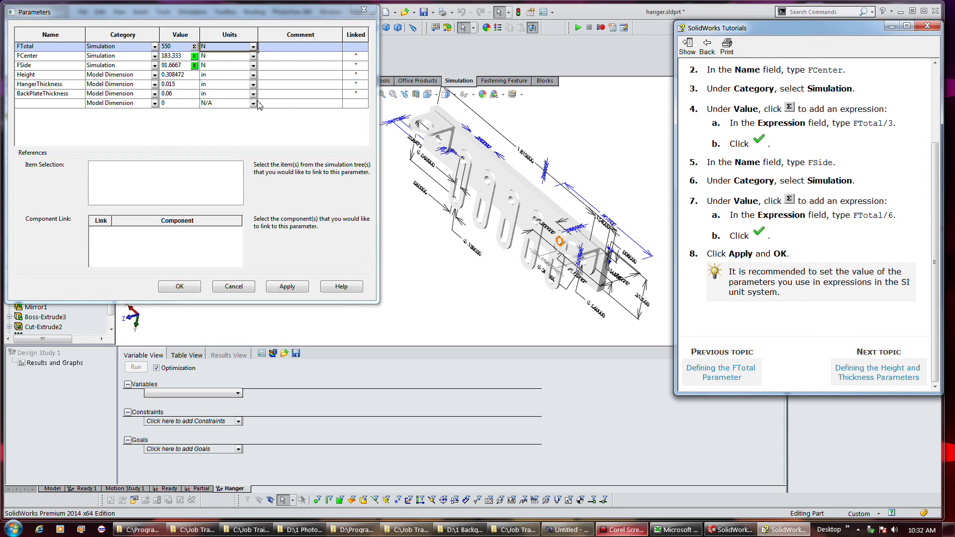
Step: Add a new Simulation parameter named FF with value 120
{"action": "left_click", "coordinate": [70, 103]}
{"action": "type", "text": "FF"}
{"action": "left_click", "coordinate": [154, 104]}
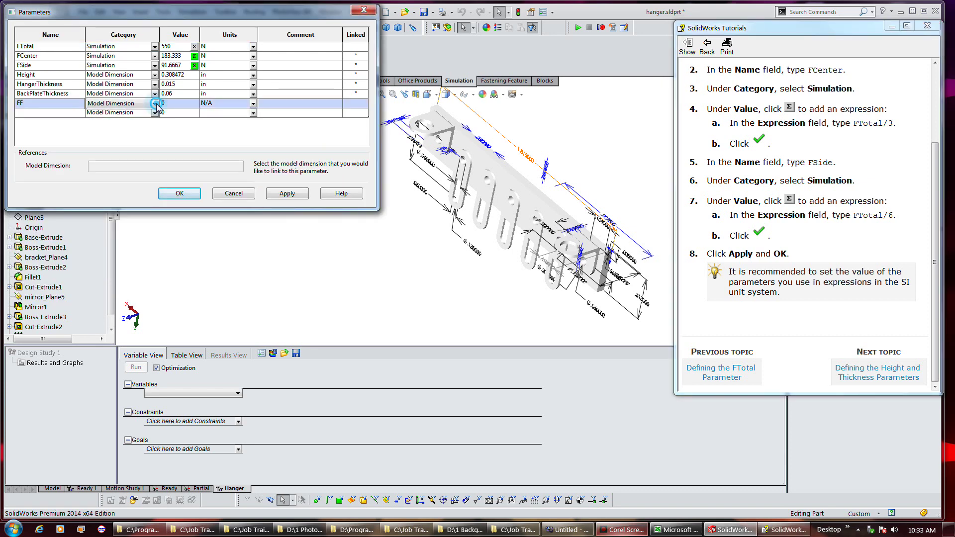
{"action": "left_click", "coordinate": [135, 132]}
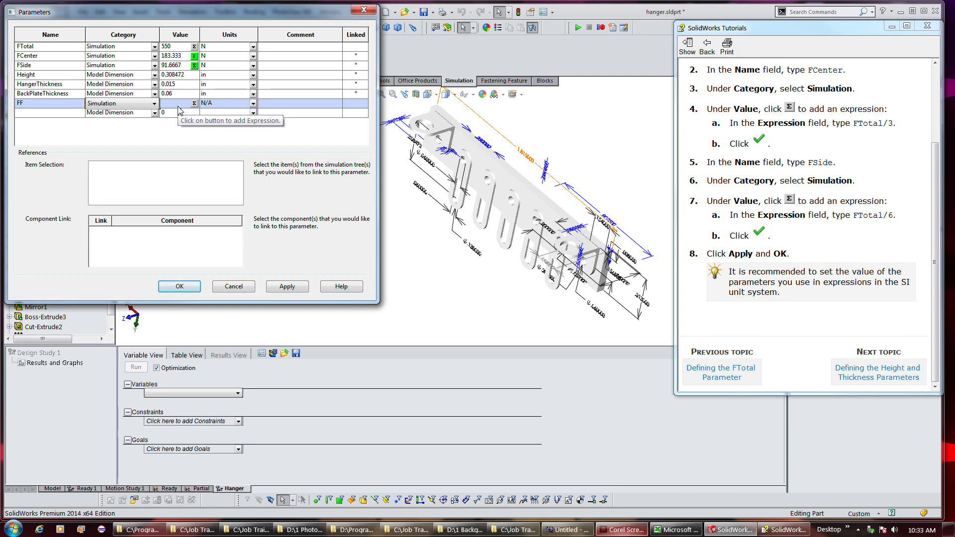
{"action": "left_click", "coordinate": [177, 104]}
{"action": "type", "text": "120"}
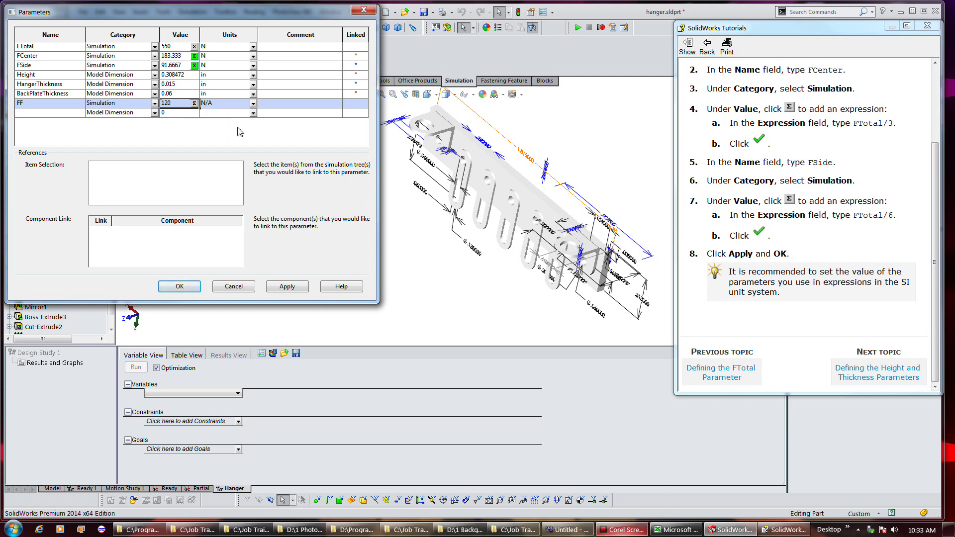
{"action": "left_click", "coordinate": [278, 103]}
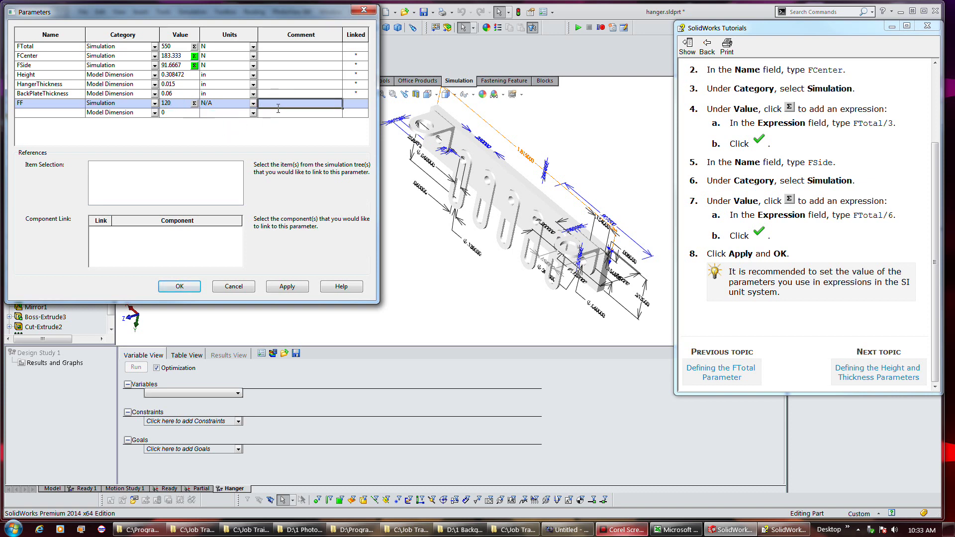
Step: Review FF's Units and Category dropdowns, keeping N/A and Simulation, then start a new row
{"action": "left_click", "coordinate": [254, 105]}
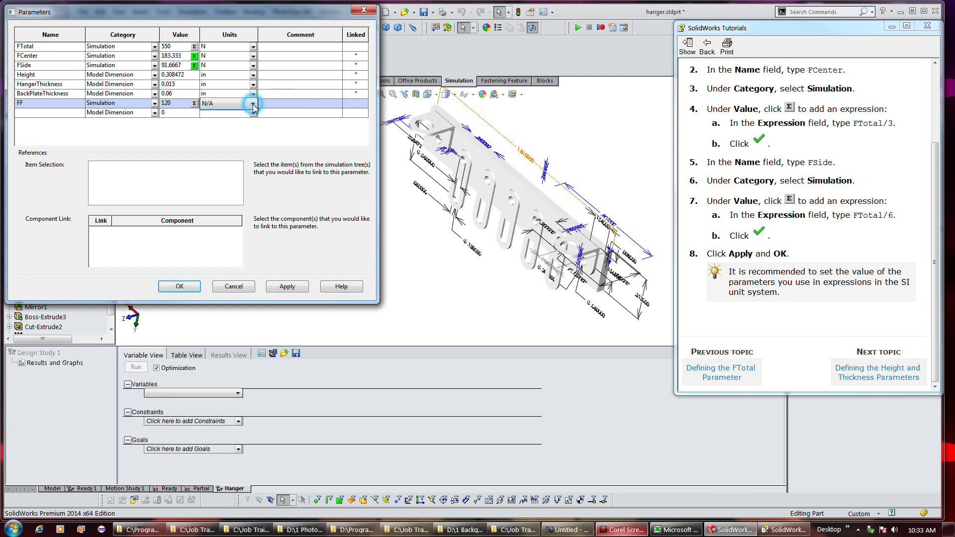
{"action": "left_click", "coordinate": [248, 114]}
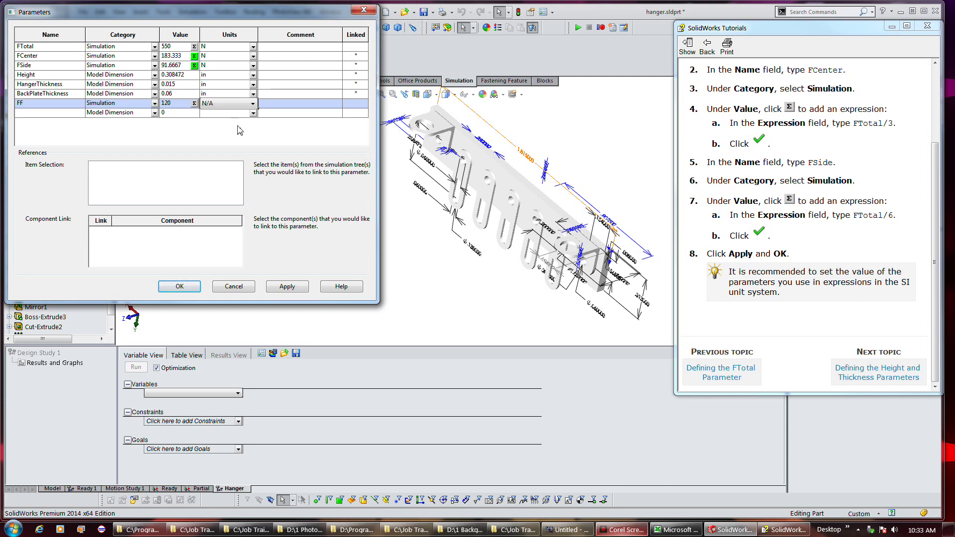
{"action": "left_click", "coordinate": [253, 104]}
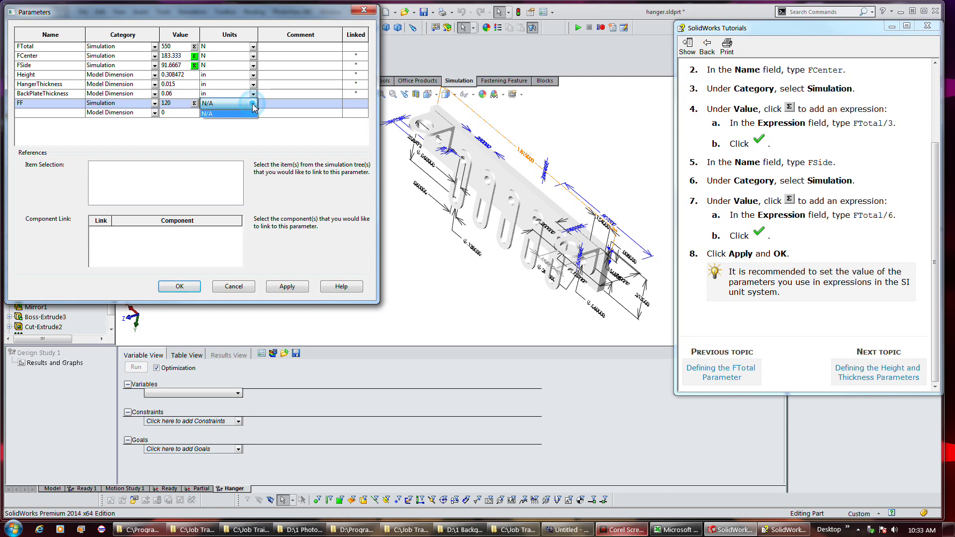
{"action": "left_click", "coordinate": [253, 104]}
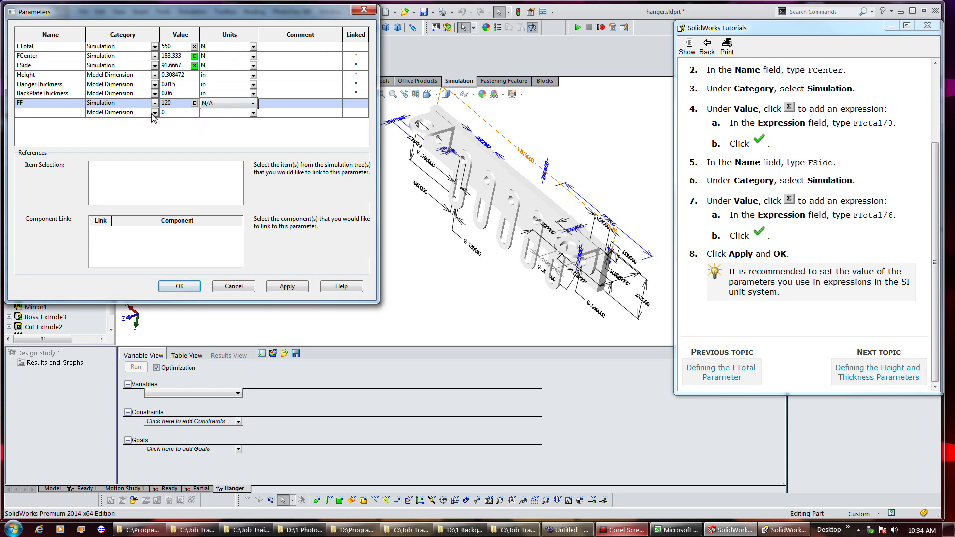
{"action": "left_click", "coordinate": [155, 103]}
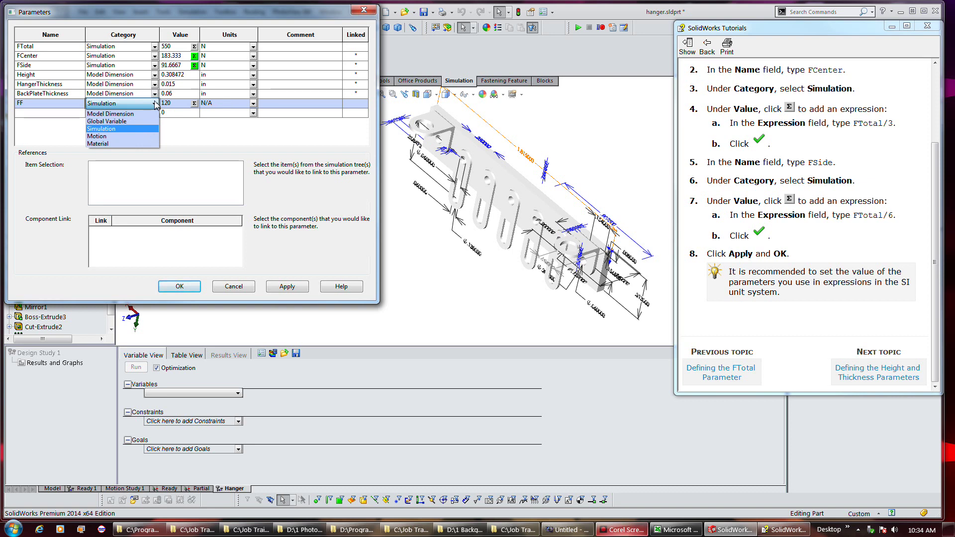
{"action": "left_click", "coordinate": [155, 103]}
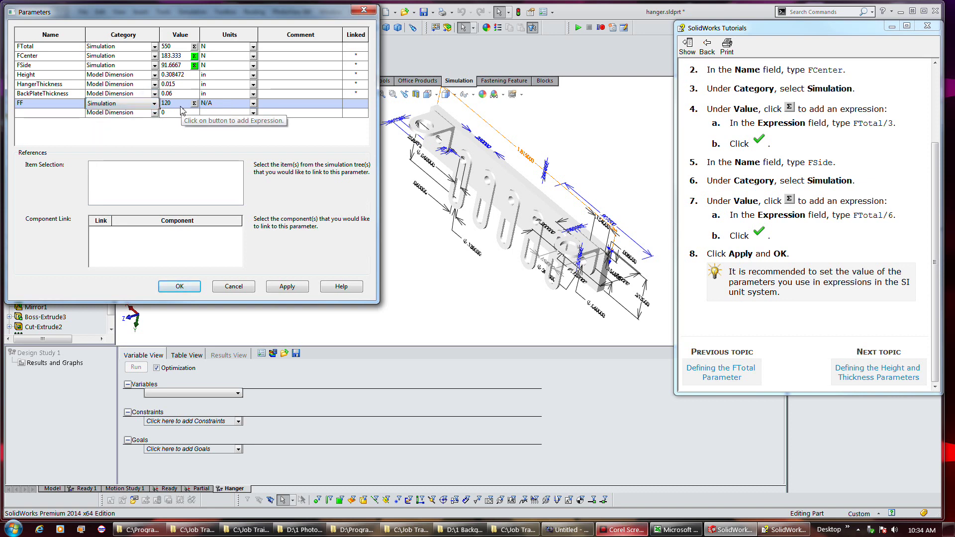
{"action": "key", "text": "Tab"}
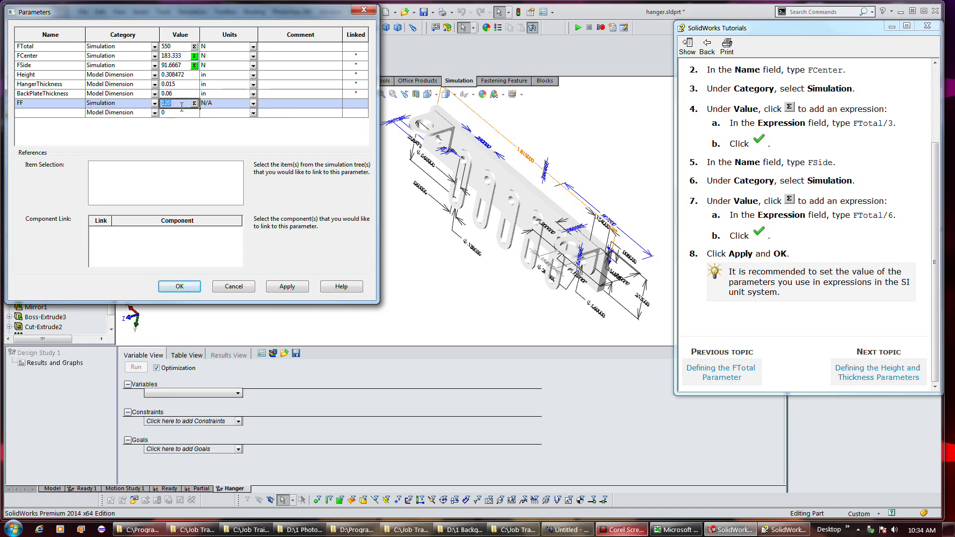
{"action": "key", "text": "Tab"}
{"action": "left_click", "coordinate": [254, 104]}
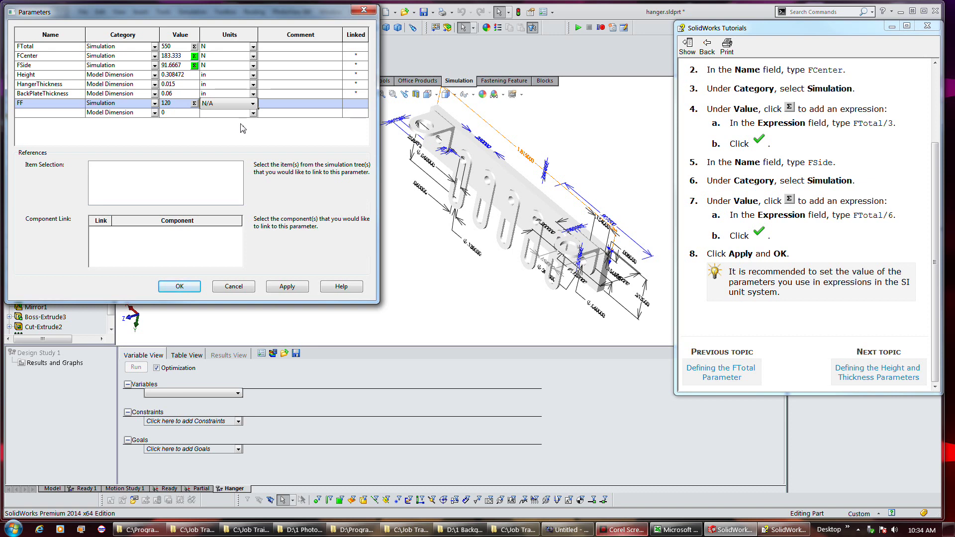
{"action": "left_click", "coordinate": [269, 104]}
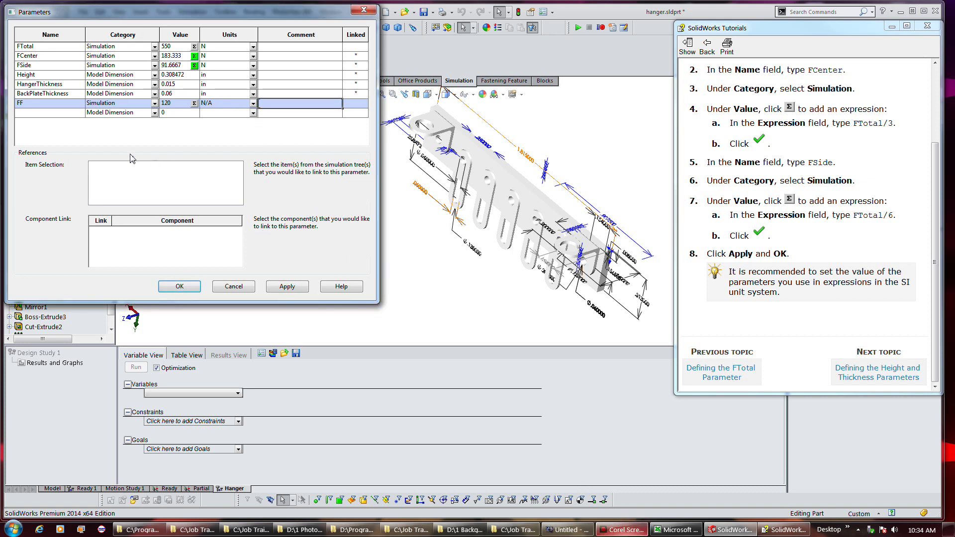
{"action": "left_click", "coordinate": [60, 114]}
Step: Create Simulation parameter F1 and try the FF/3 expression; dismiss the undefined-variable error and cancel it
{"action": "type", "text": "F"}
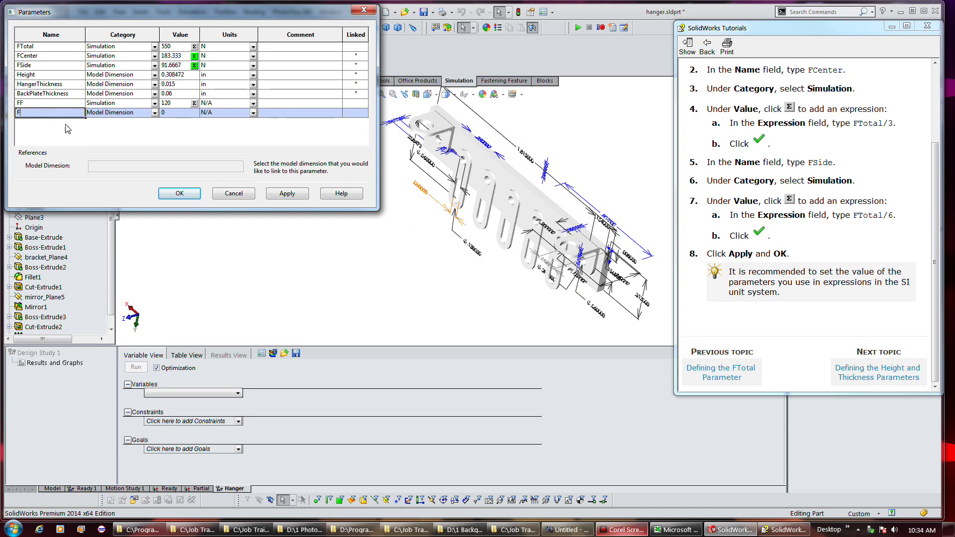
{"action": "type", "text": "1"}
{"action": "key", "text": "Return"}
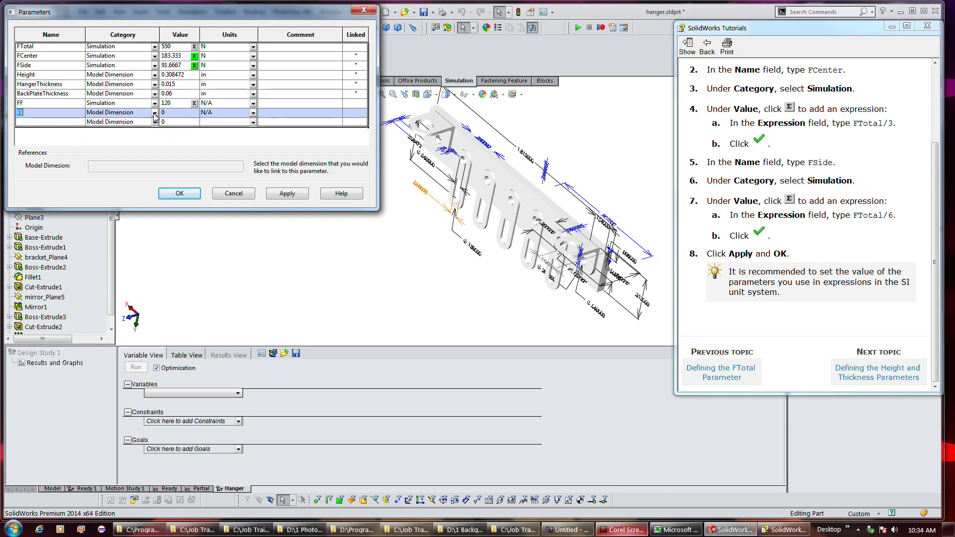
{"action": "left_click", "coordinate": [155, 115]}
{"action": "left_click", "coordinate": [132, 142]}
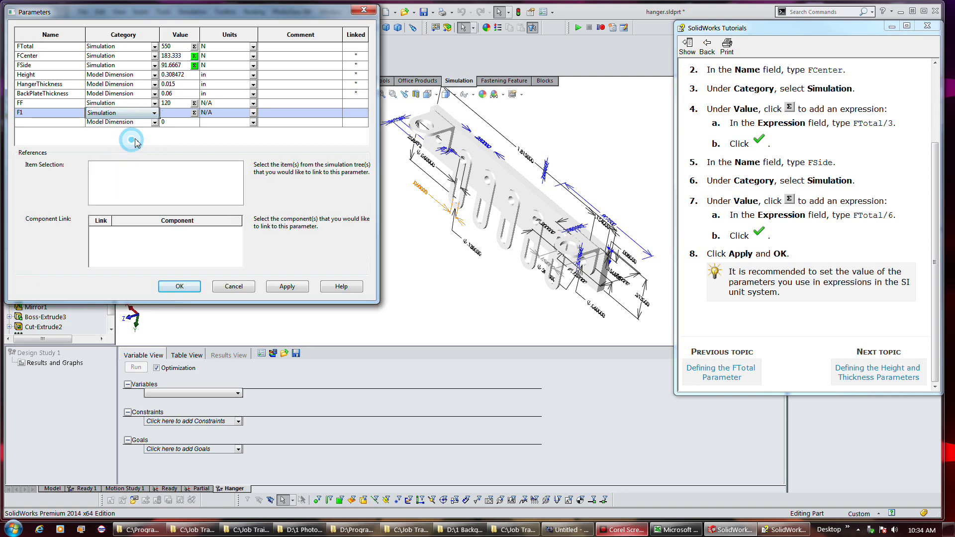
{"action": "left_click", "coordinate": [195, 113]}
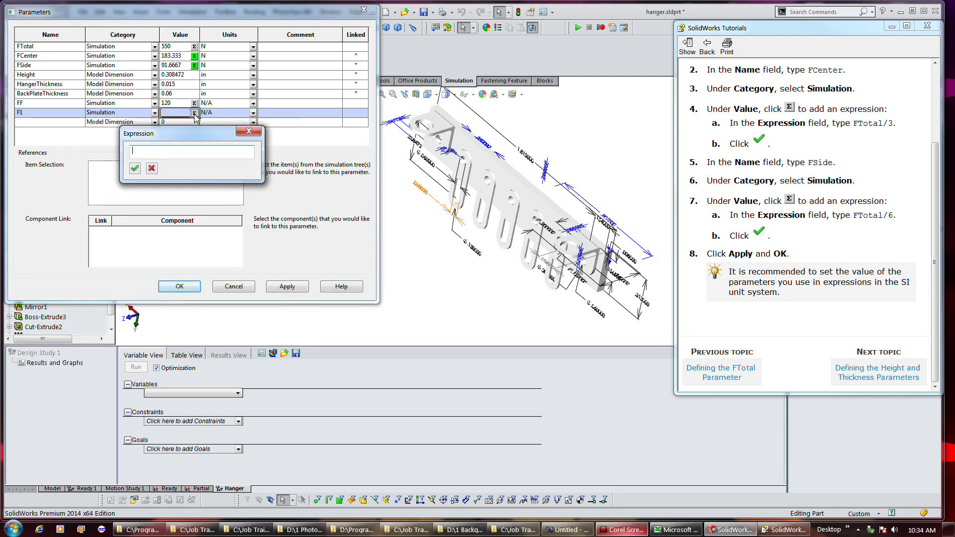
{"action": "type", "text": "FF/"}
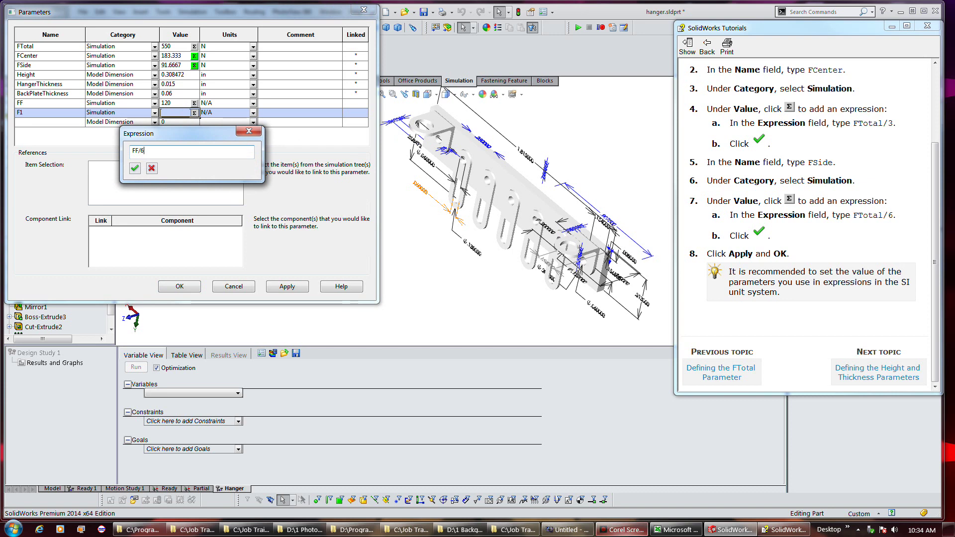
{"action": "type", "text": "3"}
{"action": "left_click", "coordinate": [134, 169]}
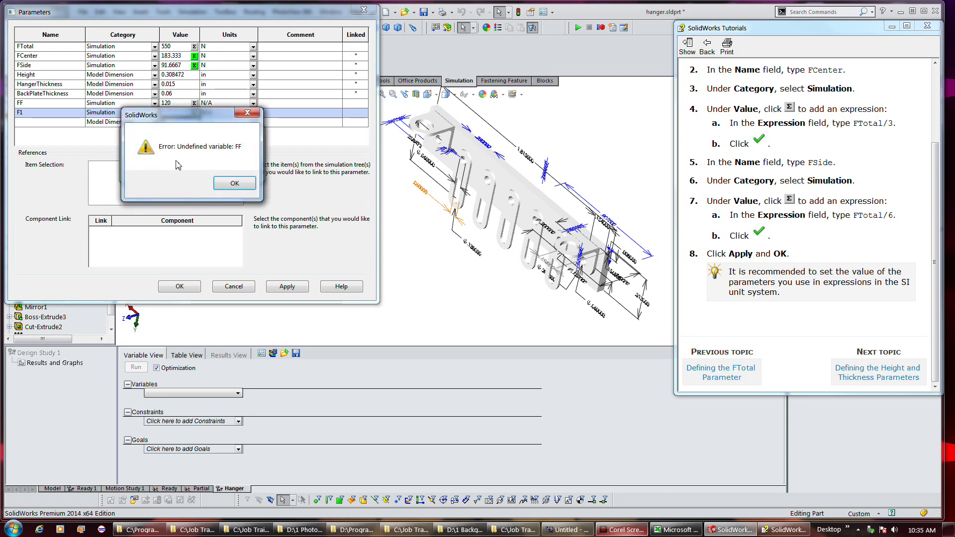
{"action": "left_click", "coordinate": [237, 185]}
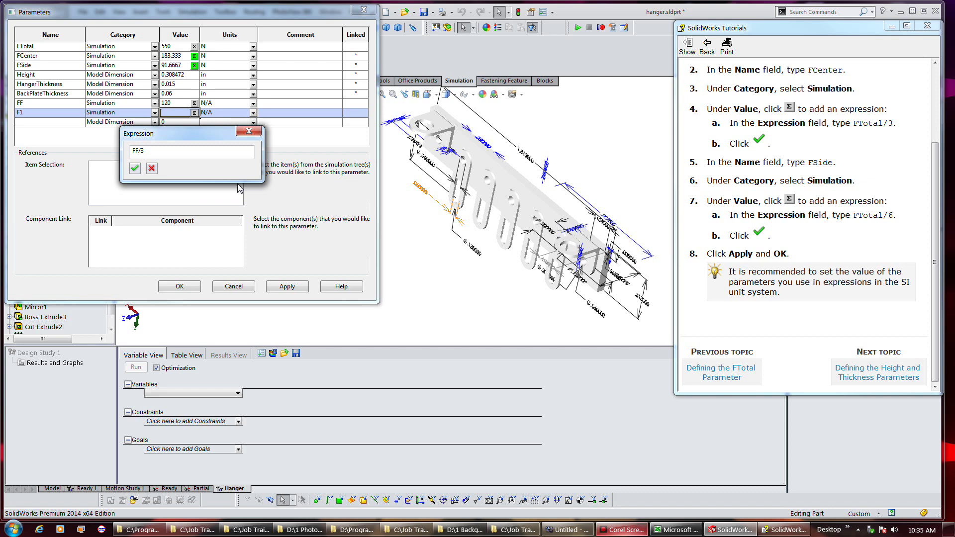
{"action": "left_click", "coordinate": [152, 169]}
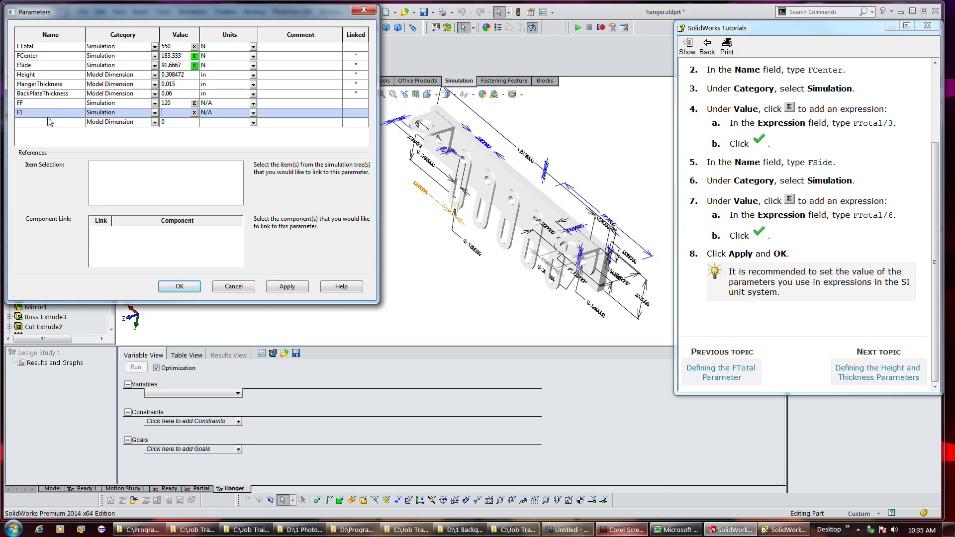
Step: Enter 222 as F1's value
{"action": "left_click", "coordinate": [57, 124]}
{"action": "left_click", "coordinate": [232, 133]}
{"action": "type", "text": "222"}
{"action": "left_click", "coordinate": [156, 138]}
{"action": "key", "text": "Tab"}
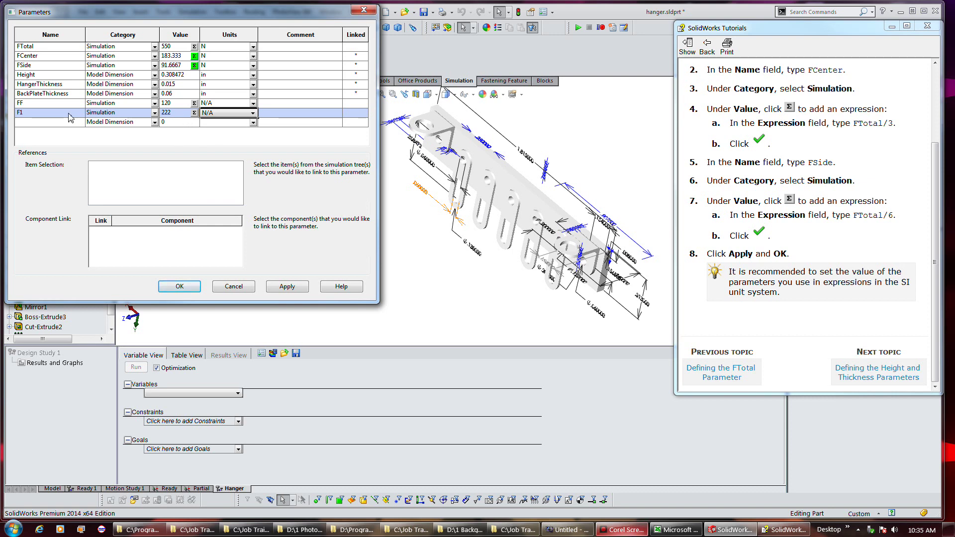
Step: Rename the FF parameter to FTotal2, keeping its units at N/A
{"action": "left_click", "coordinate": [47, 105]}
{"action": "double_click", "coordinate": [47, 105]}
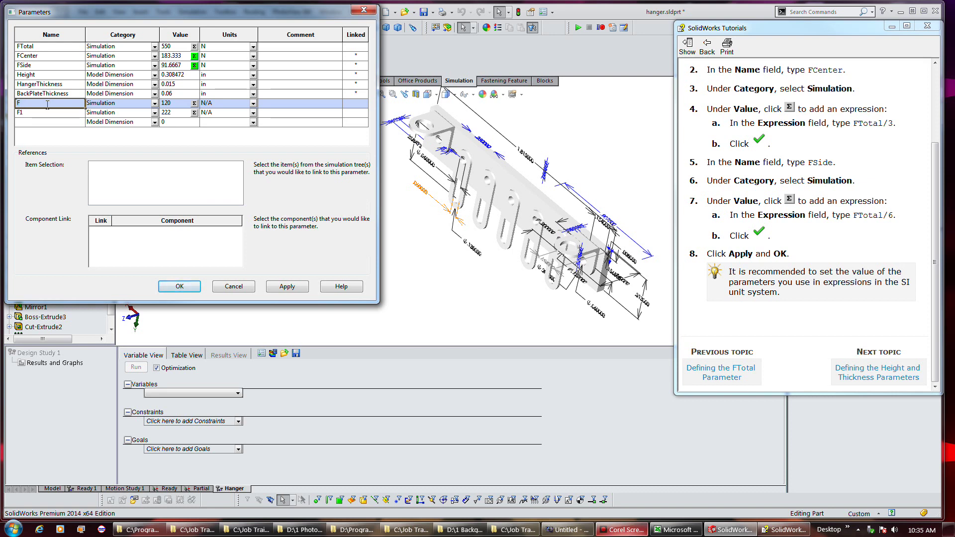
{"action": "type", "text": "otal2"}
{"action": "key", "text": "Tab"}
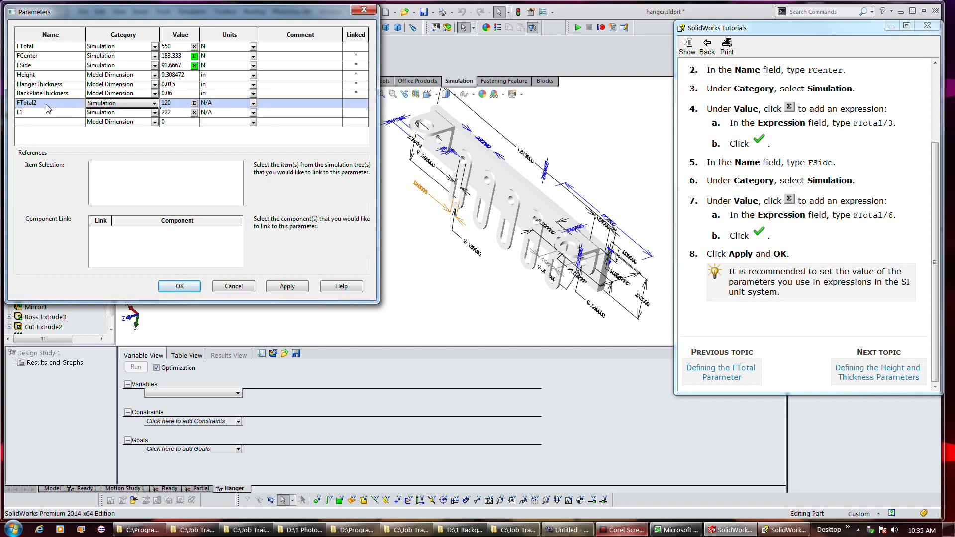
{"action": "key", "text": "Tab"}
{"action": "key", "text": "Tab"}
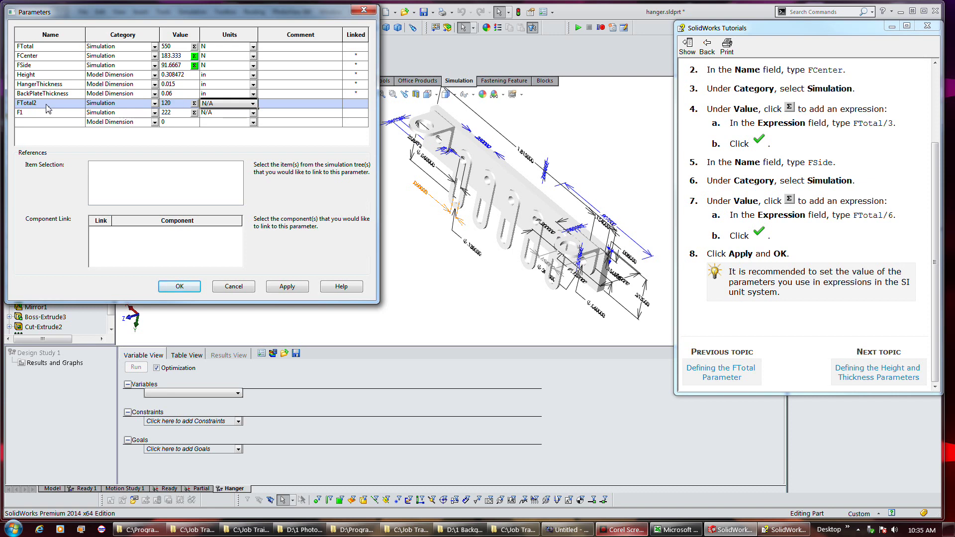
{"action": "key", "text": "Down"}
{"action": "key", "text": "Up"}
{"action": "left_click", "coordinate": [254, 104]}
{"action": "left_click", "coordinate": [229, 114]}
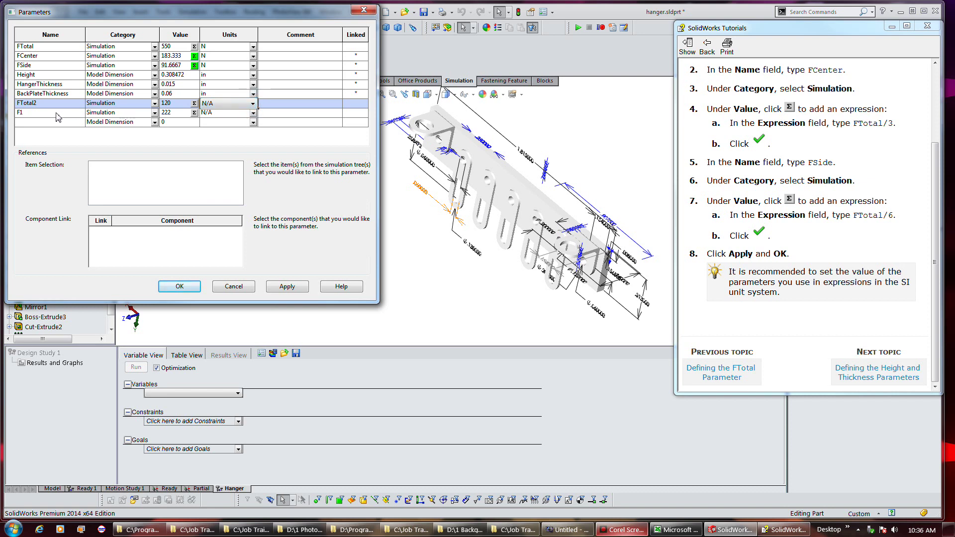
Step: Rename F1 to FCenter2, then press Delete on its value to request deletion
{"action": "left_click", "coordinate": [57, 113]}
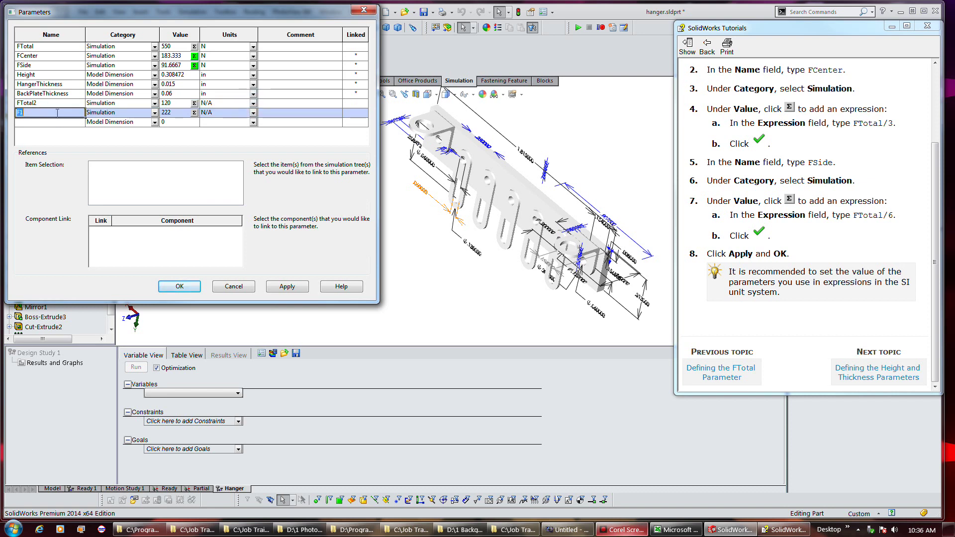
{"action": "type", "text": "FC"}
{"action": "type", "text": "enter2"}
{"action": "key", "text": "Tab"}
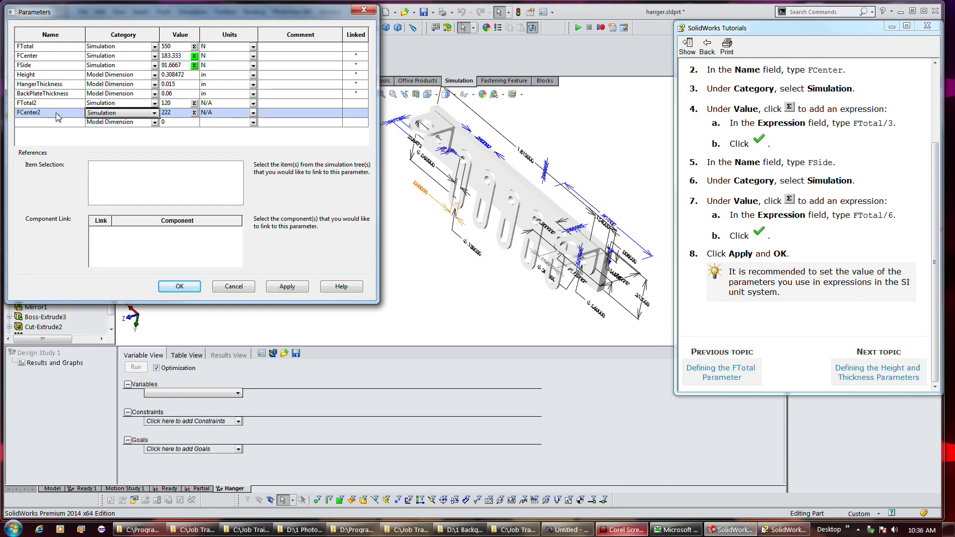
{"action": "key", "text": "Tab"}
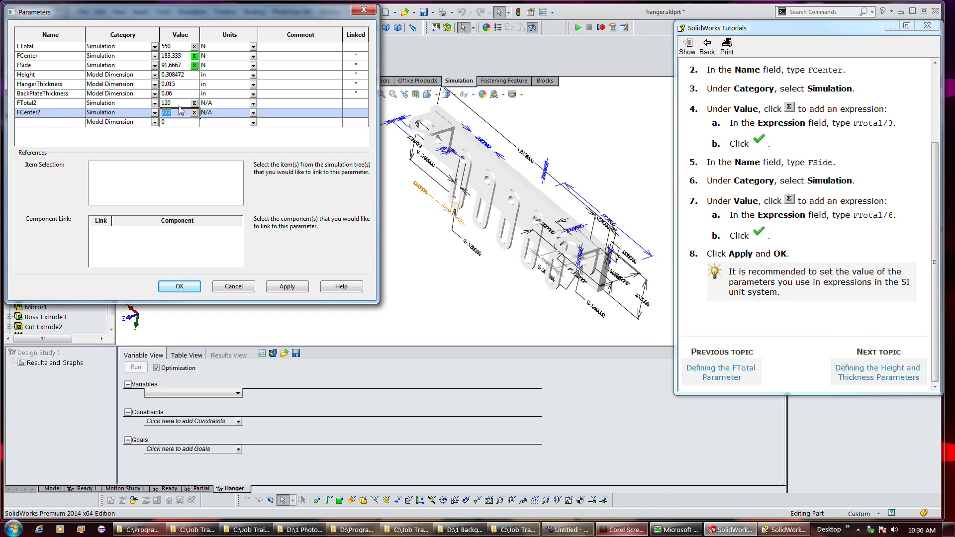
{"action": "left_click", "coordinate": [194, 113]}
{"action": "key", "text": "Delete"}
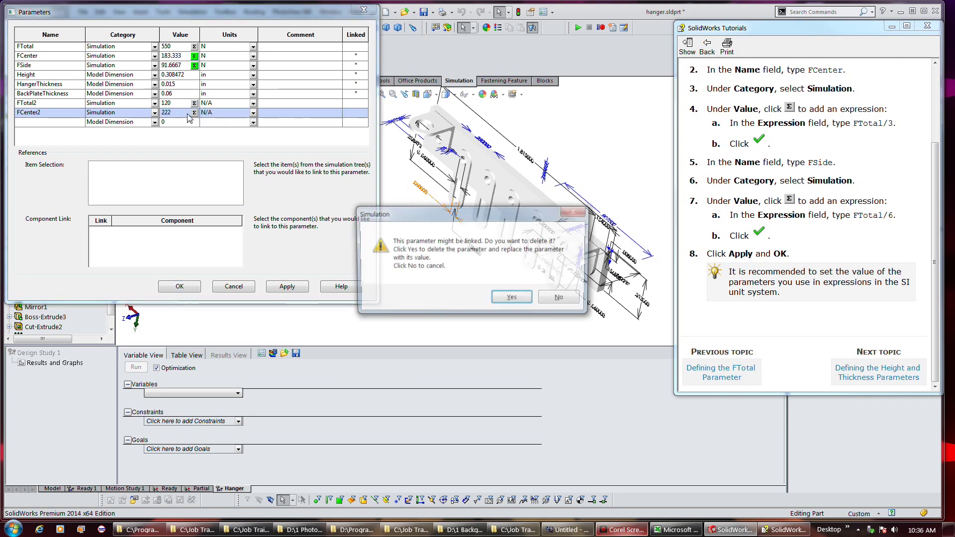
Step: Confirm the deletion and name the parameter row FCenter2
{"action": "left_click", "coordinate": [513, 299]}
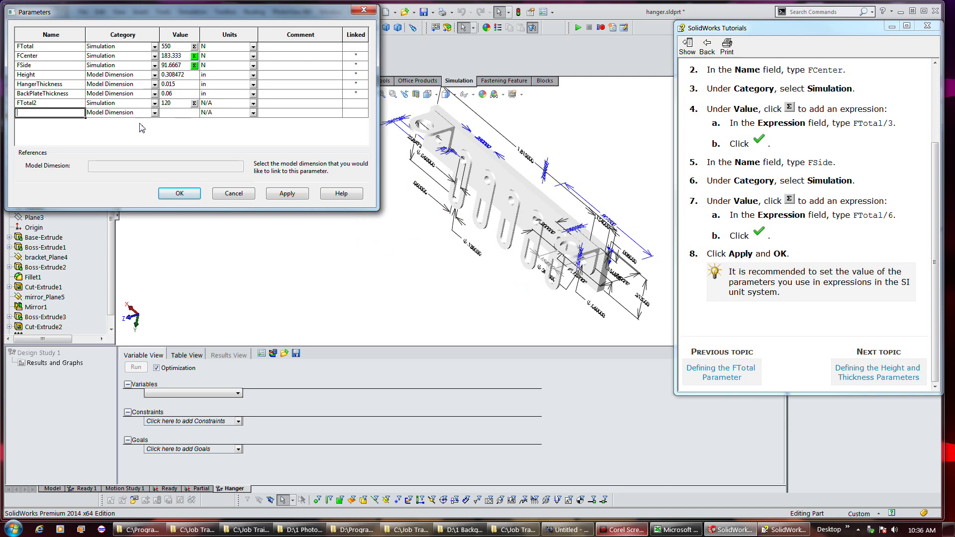
{"action": "type", "text": "FC"}
{"action": "type", "text": "enter"}
{"action": "type", "text": "2"}
{"action": "key", "text": "Tab"}
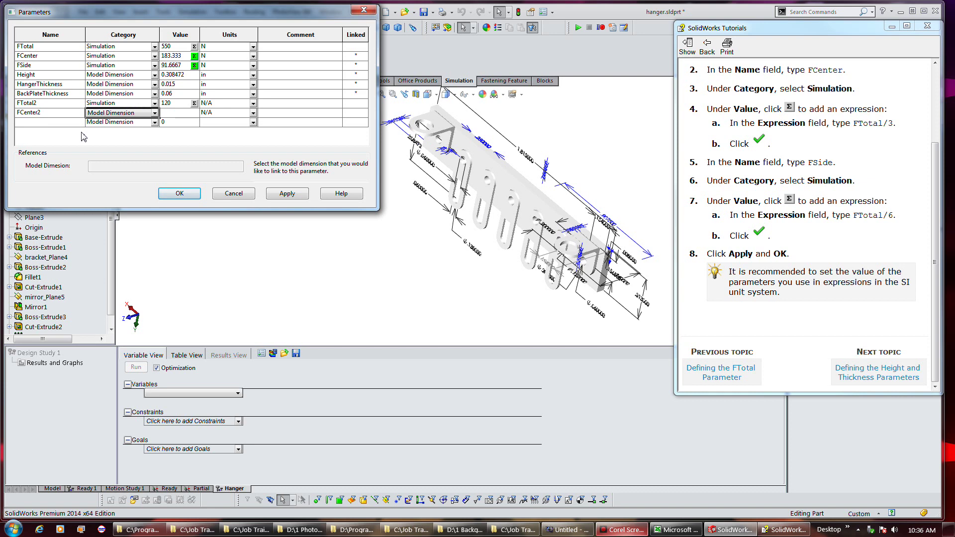
{"action": "key", "text": "Tab"}
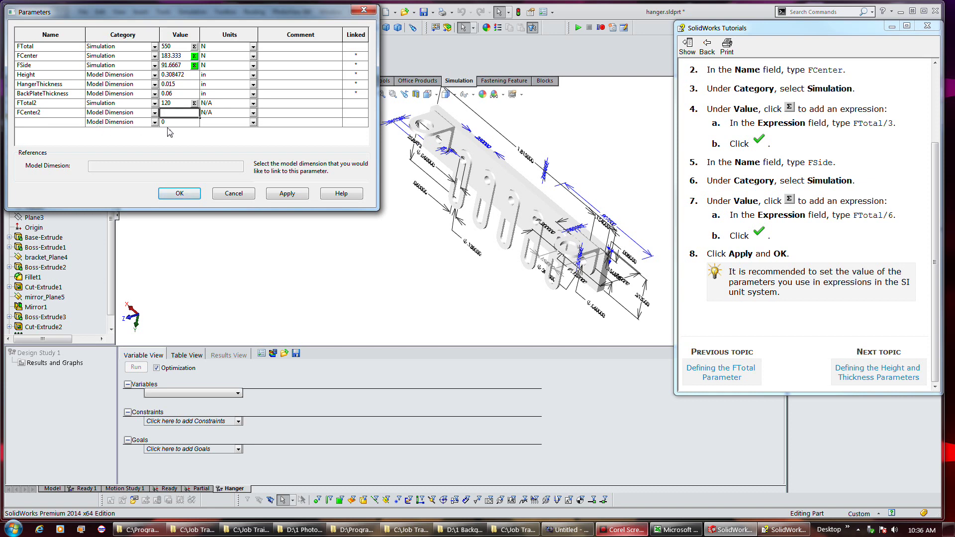
Step: Try changing FCenter2's category, then reselect the FCenter2 row
{"action": "left_click", "coordinate": [153, 114]}
{"action": "left_click", "coordinate": [134, 116]}
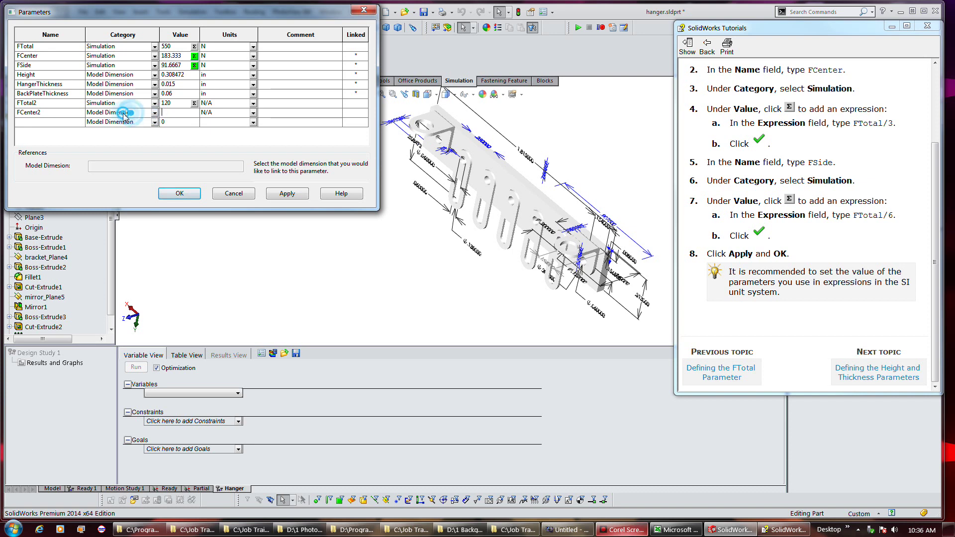
{"action": "left_click", "coordinate": [185, 137]}
{"action": "left_click", "coordinate": [158, 141]}
{"action": "left_click", "coordinate": [52, 110]}
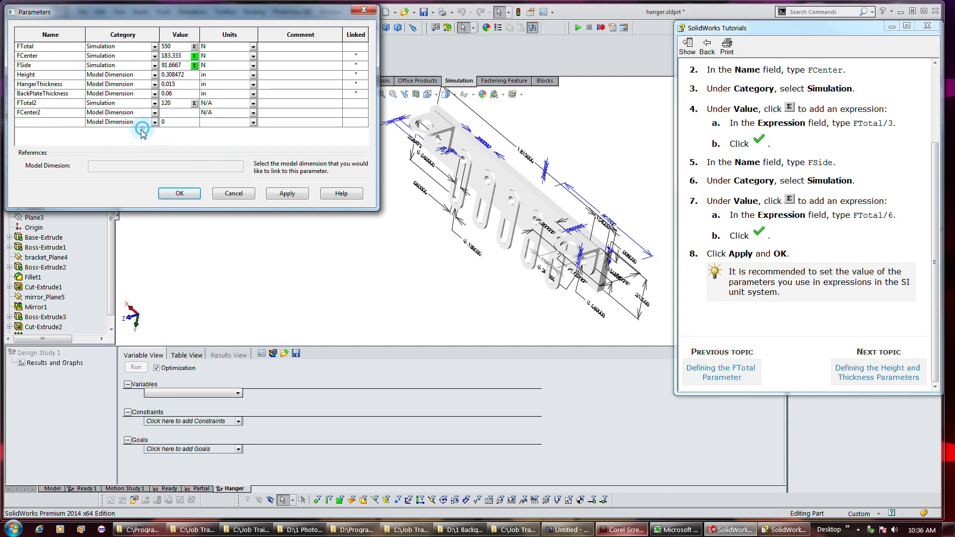
Step: Dismiss the missing-dimension warning and request deletion of the last empty parameter row
{"action": "left_click", "coordinate": [122, 120]}
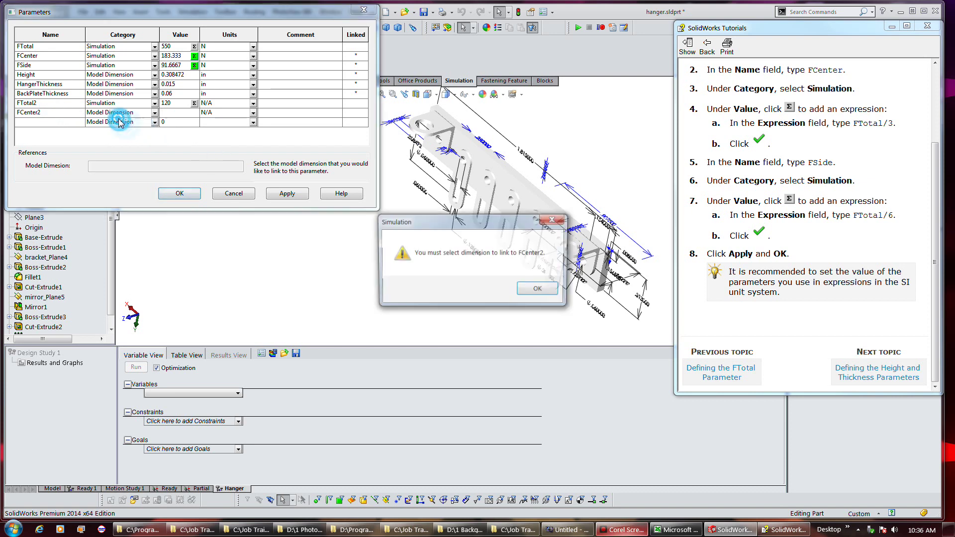
{"action": "left_click", "coordinate": [539, 292]}
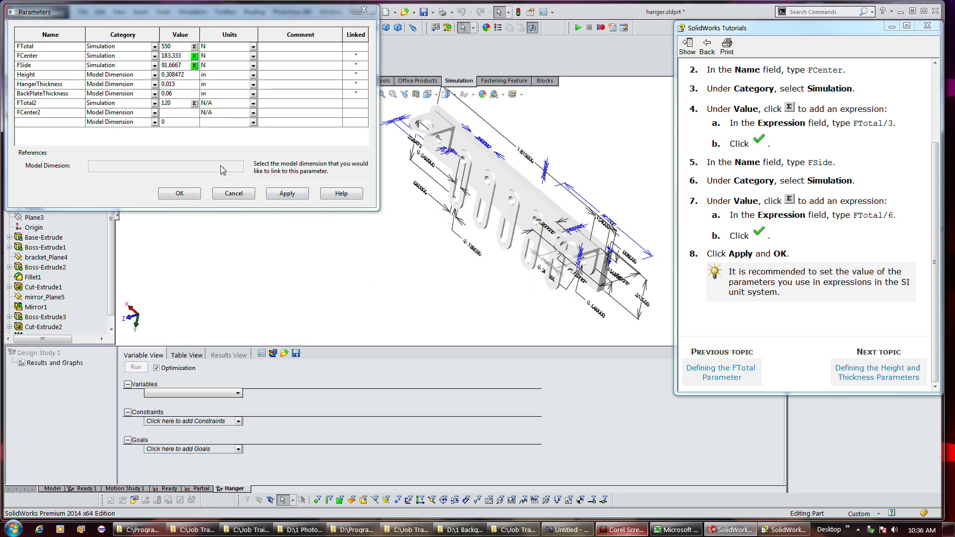
{"action": "left_click", "coordinate": [51, 112]}
{"action": "right_click", "coordinate": [123, 118]}
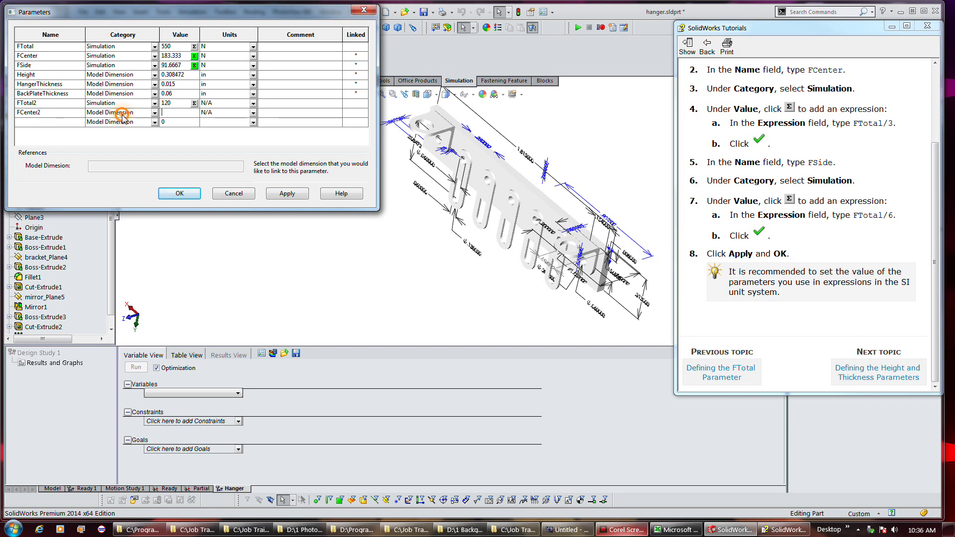
{"action": "left_click", "coordinate": [145, 122]}
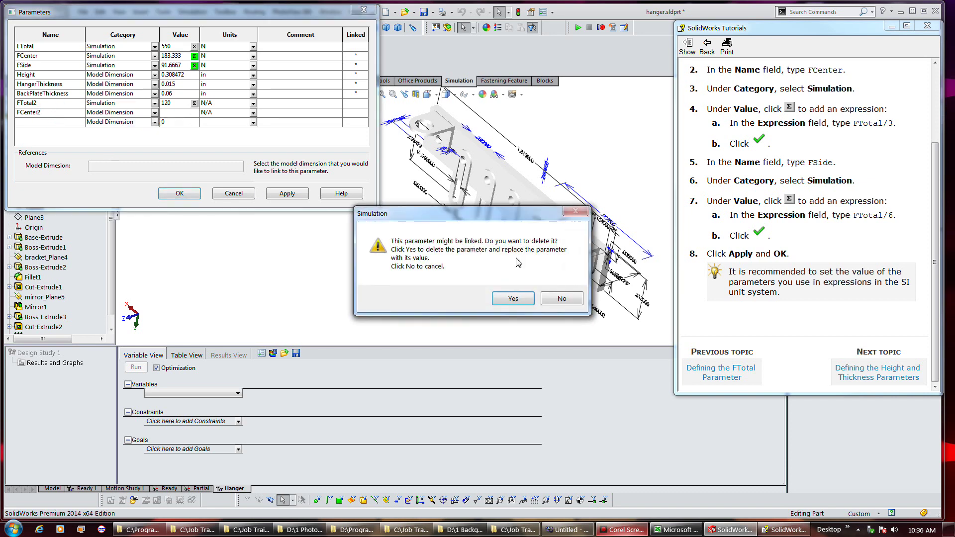
Step: Confirm the row deletion, try naming the row FCenter, and dismiss the name-exists warning
{"action": "left_click", "coordinate": [510, 297]}
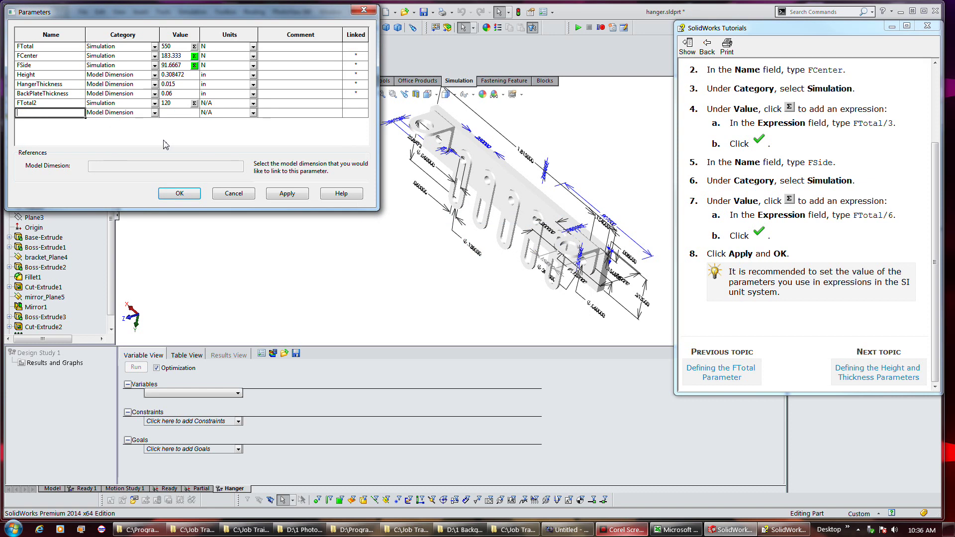
{"action": "type", "text": "FCenter"}
{"action": "left_click", "coordinate": [159, 115]}
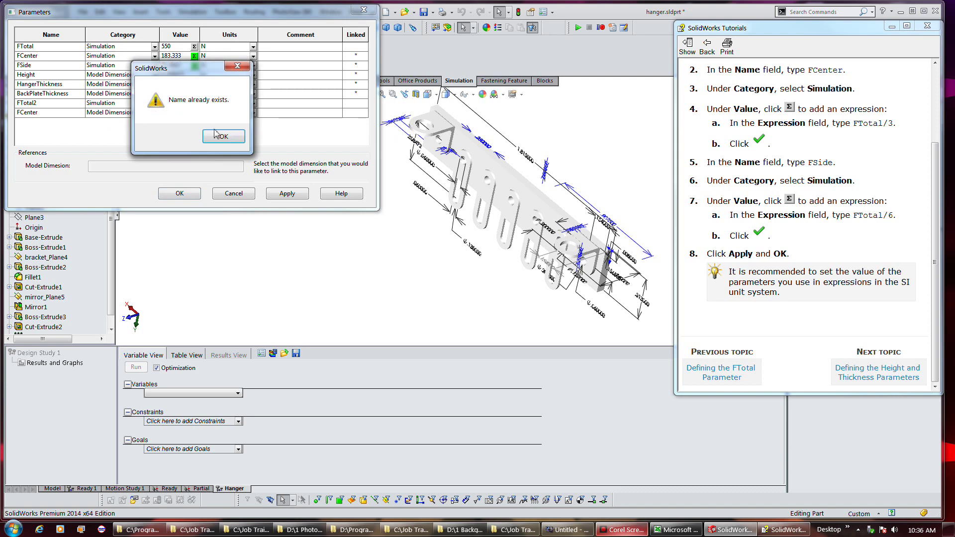
{"action": "left_click", "coordinate": [215, 134]}
{"action": "type", "text": "2"}
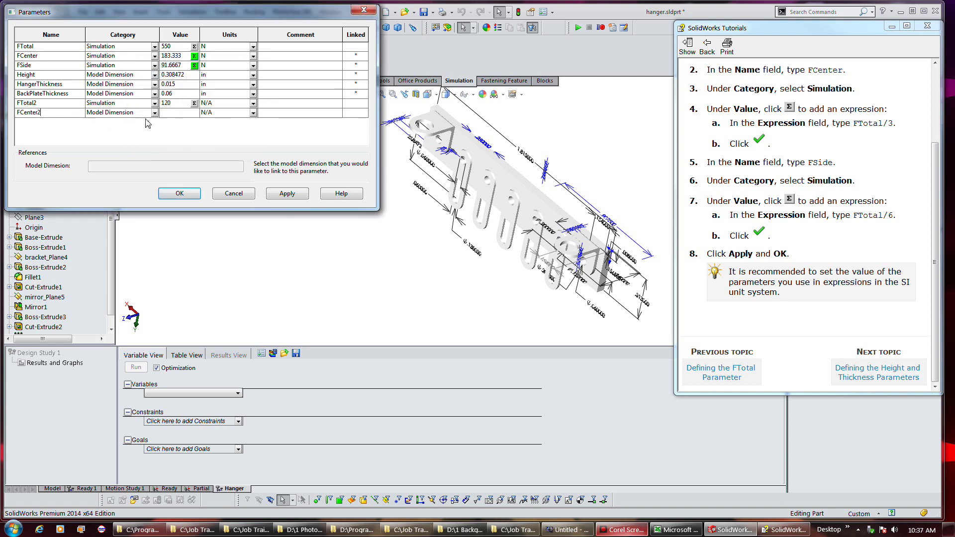
Step: Make FCenter2 a Simulation parameter, try the FTotal2/3 expression, then cancel the Parameters dialog
{"action": "left_click", "coordinate": [152, 113]}
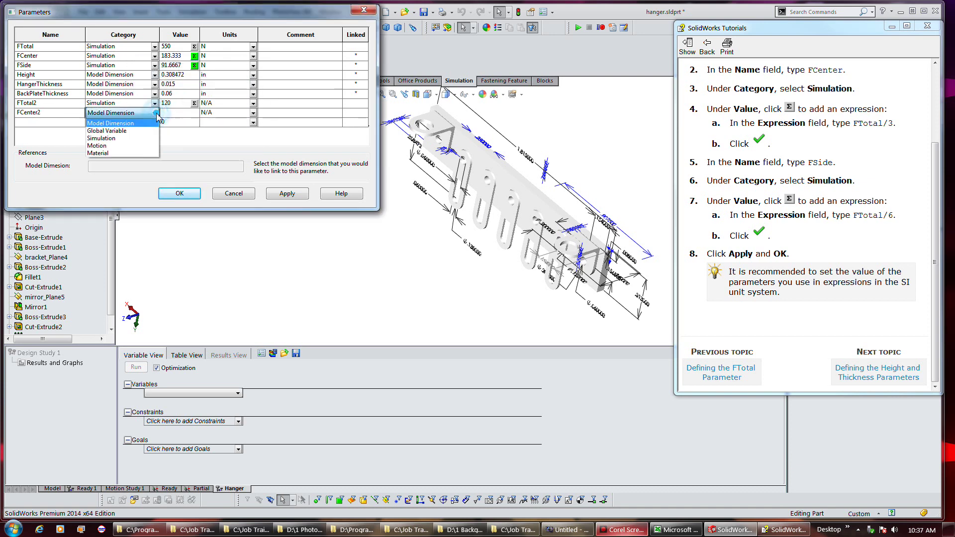
{"action": "left_click", "coordinate": [142, 139]}
{"action": "left_click", "coordinate": [194, 113]}
{"action": "type", "text": "FTot"}
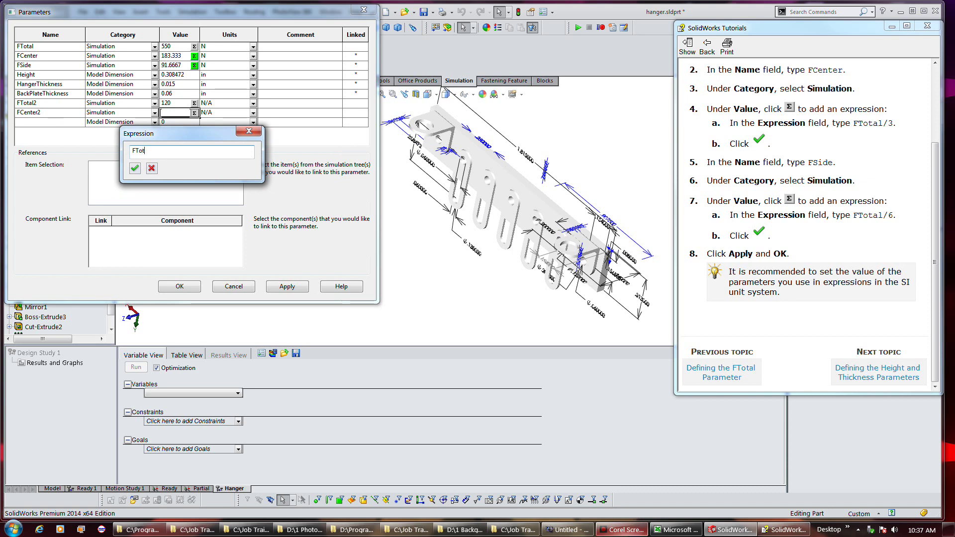
{"action": "type", "text": "al2/3"}
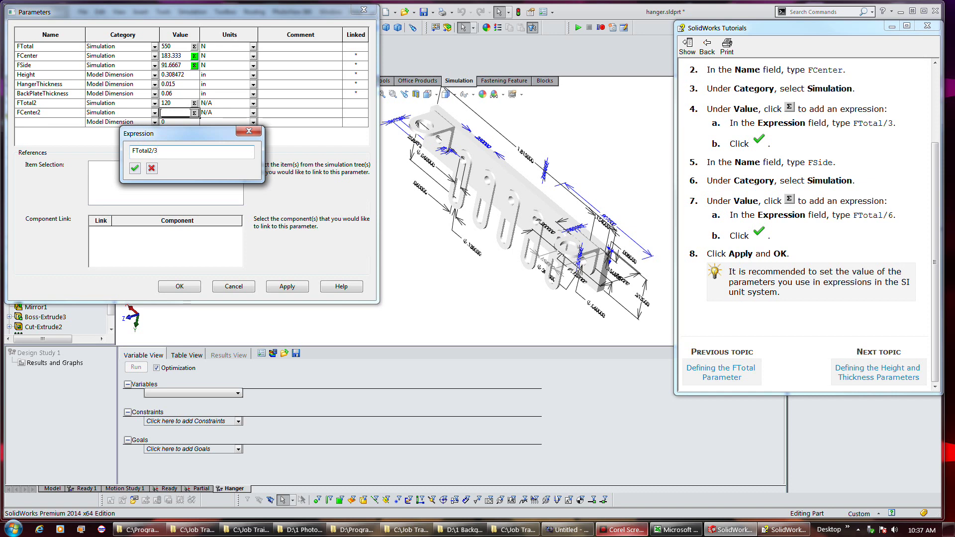
{"action": "left_click", "coordinate": [135, 168]}
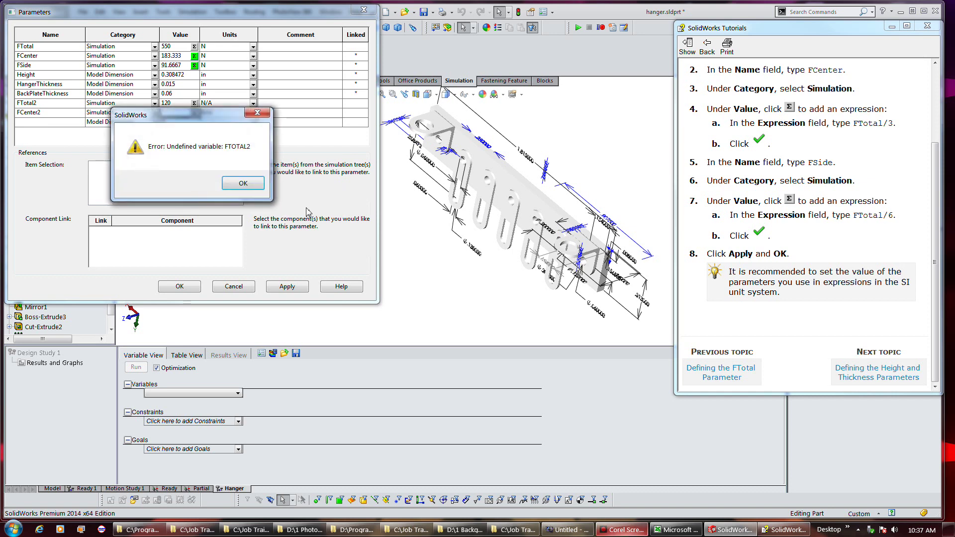
{"action": "left_click", "coordinate": [255, 188]}
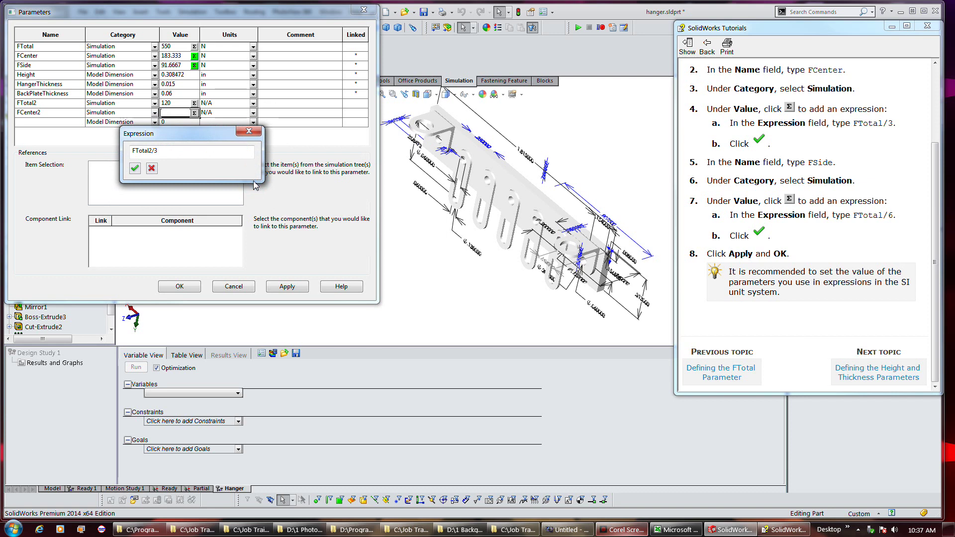
{"action": "left_click", "coordinate": [256, 132]}
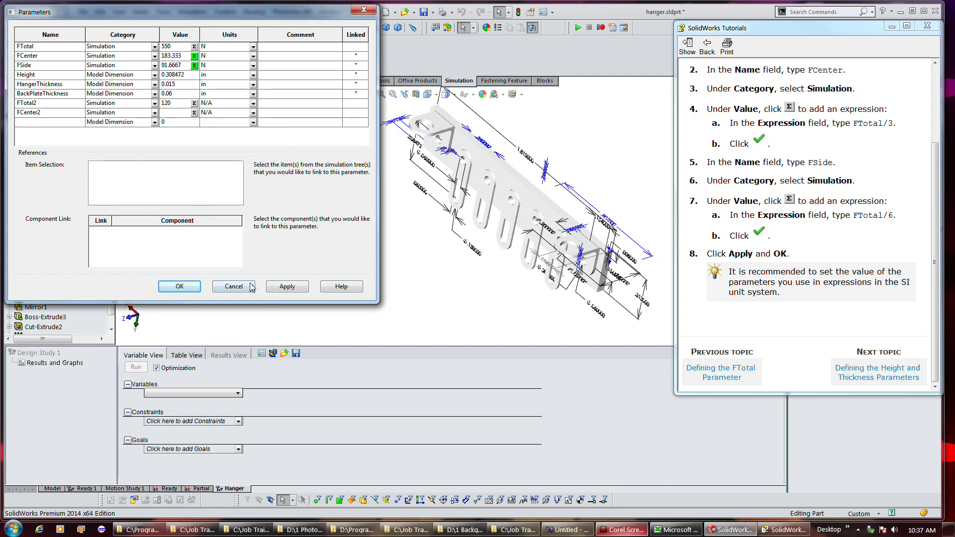
{"action": "left_click", "coordinate": [250, 286]}
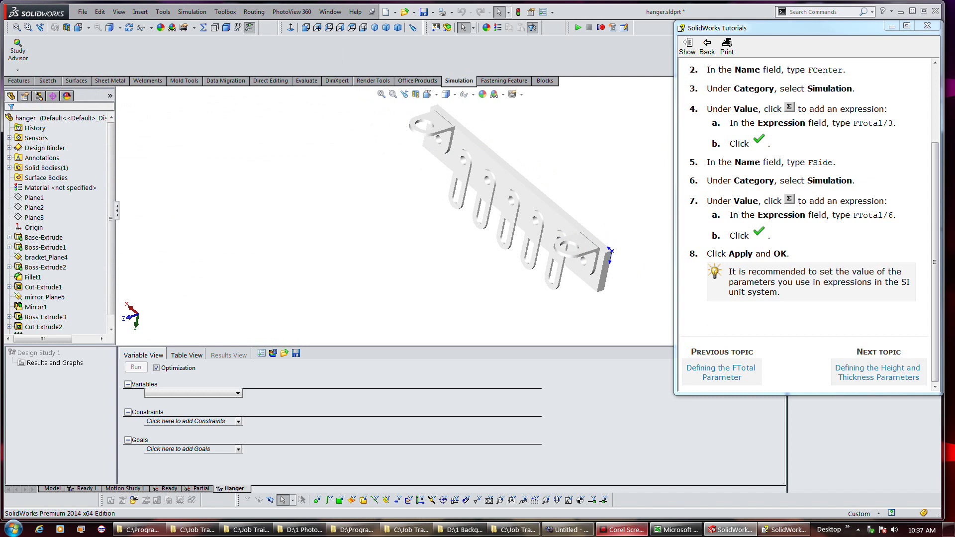
Step: Return to the Defining the FTotal Parameter topic and reopen Parameters via Add Parameter
{"action": "left_click", "coordinate": [724, 369]}
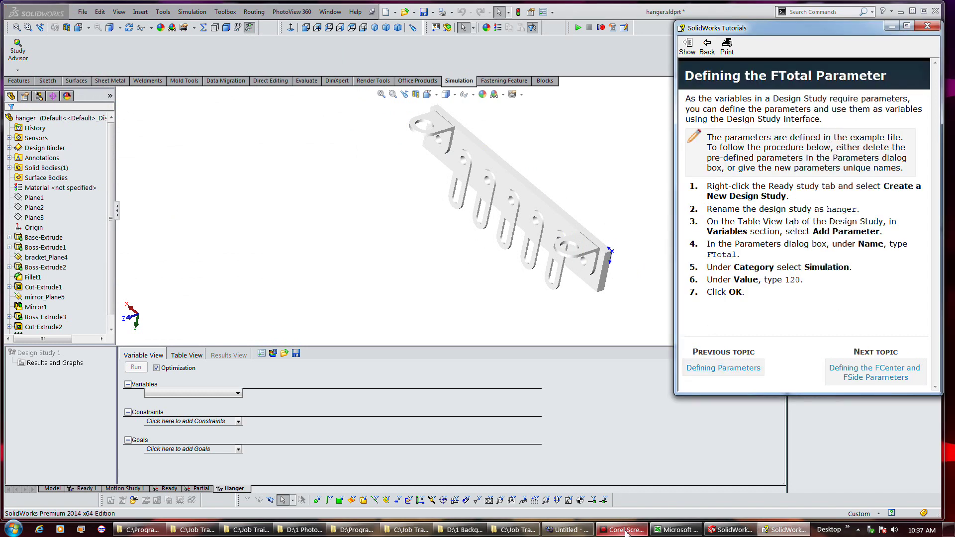
{"action": "left_click", "coordinate": [237, 393]}
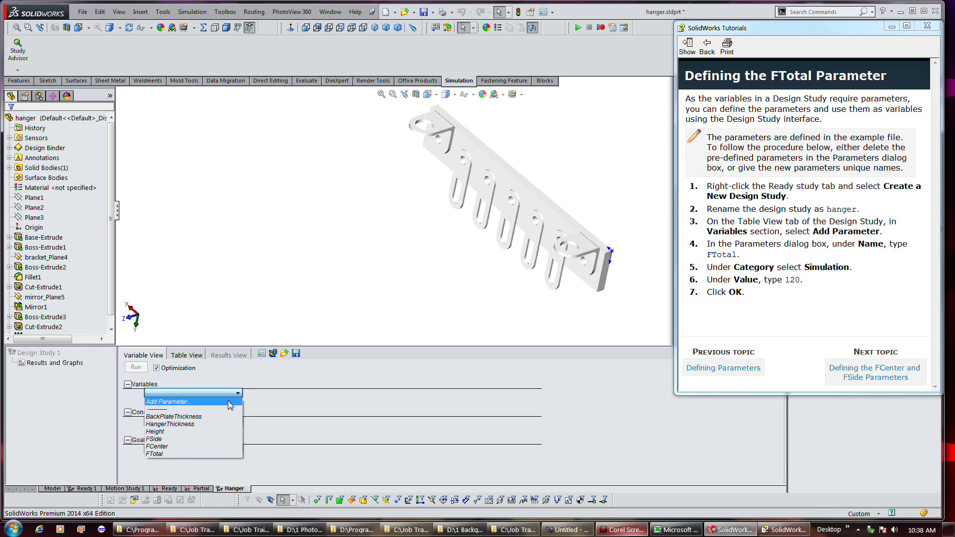
{"action": "left_click", "coordinate": [229, 403]}
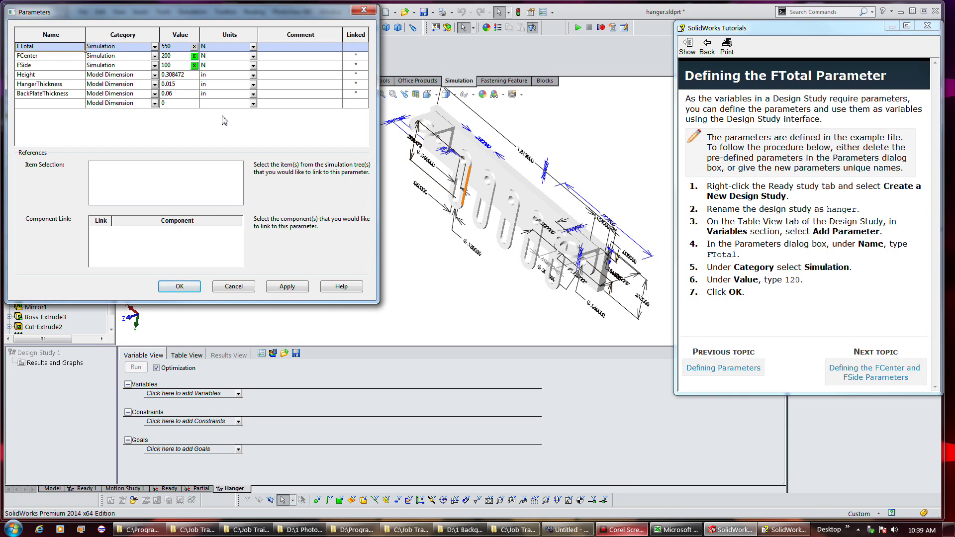
Step: Browse back to the Defining the FTotal Parameter topic and select the empty parameter row
{"action": "left_click", "coordinate": [744, 369]}
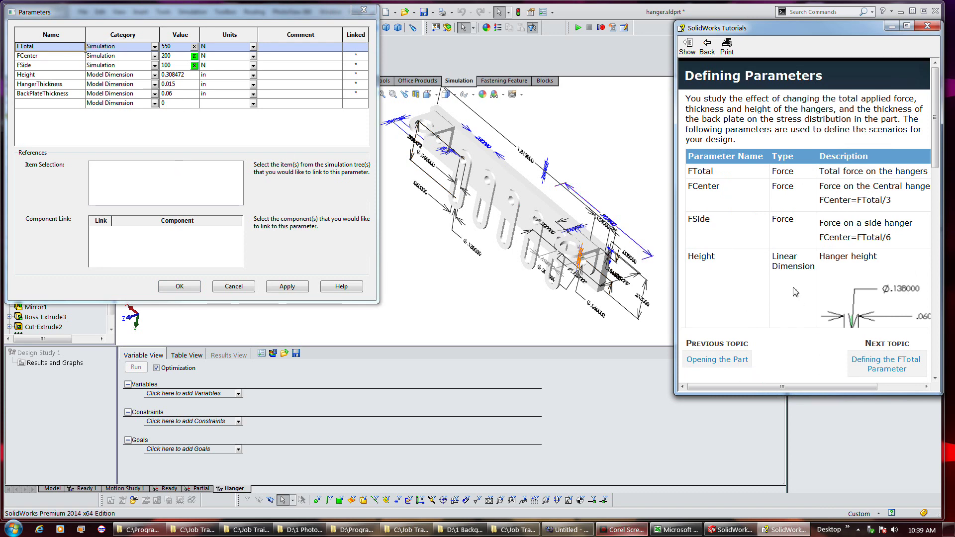
{"action": "left_click", "coordinate": [887, 363]}
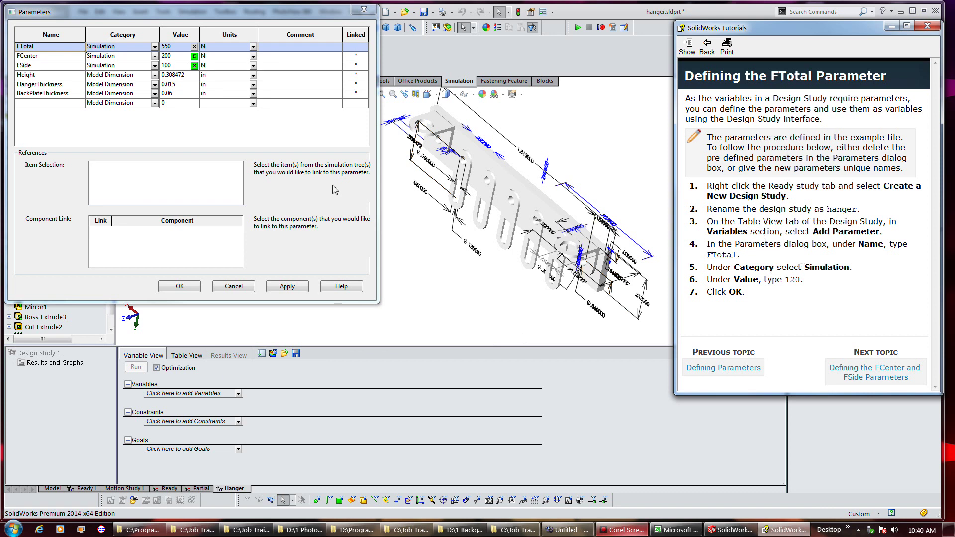
{"action": "left_click", "coordinate": [54, 96]}
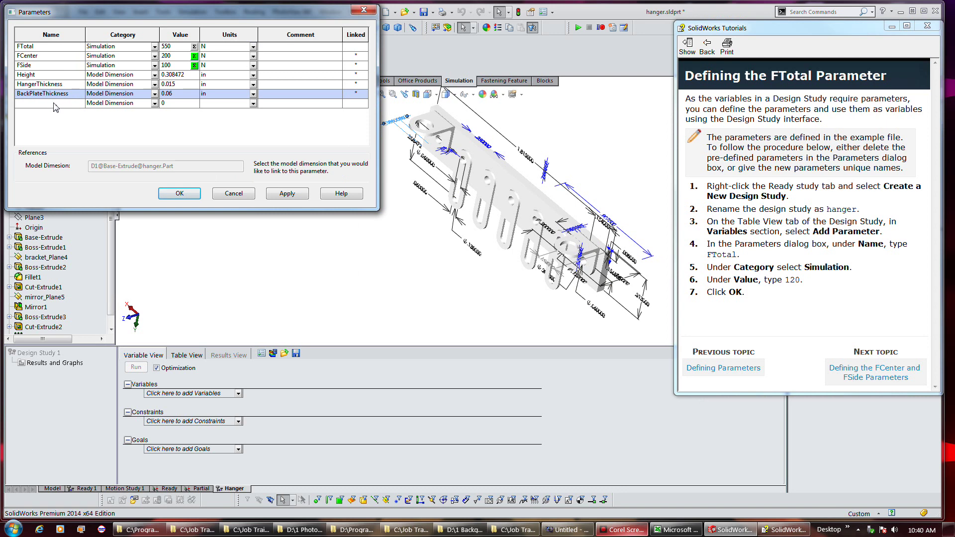
{"action": "left_click", "coordinate": [55, 104]}
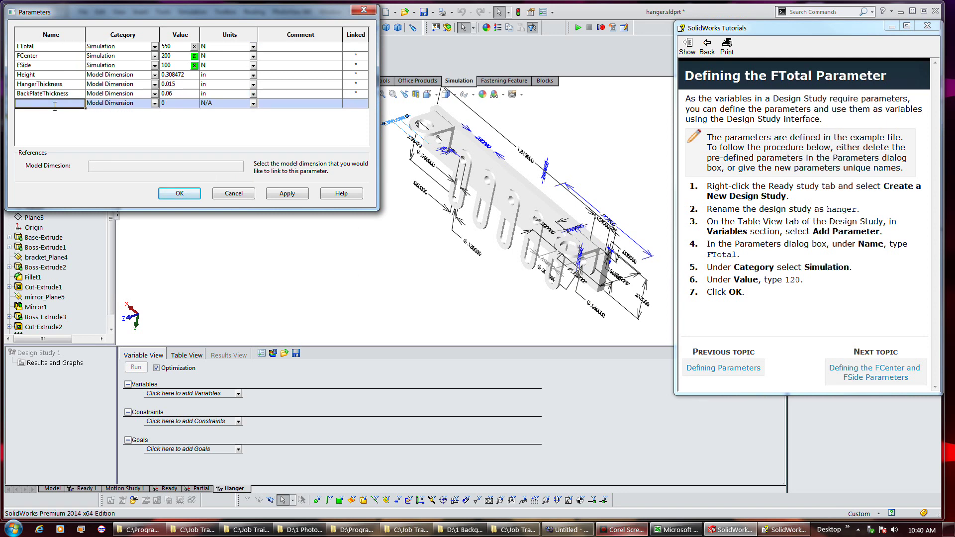
Step: Name the new parameter row FTotal2 and commit it
{"action": "left_click", "coordinate": [215, 192]}
{"action": "left_click", "coordinate": [238, 394]}
{"action": "left_click", "coordinate": [238, 400]}
{"action": "type", "text": "FTotal2"}
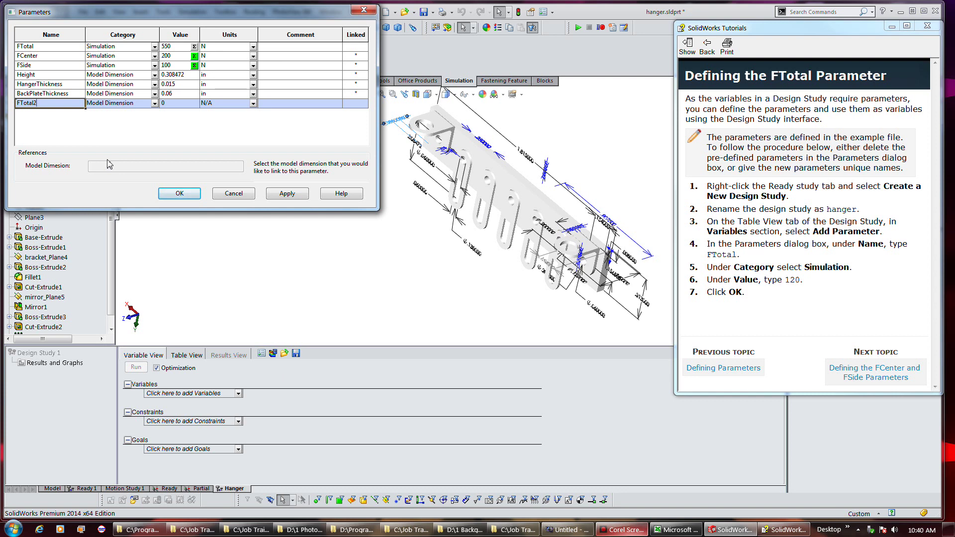
{"action": "key", "text": "Return"}
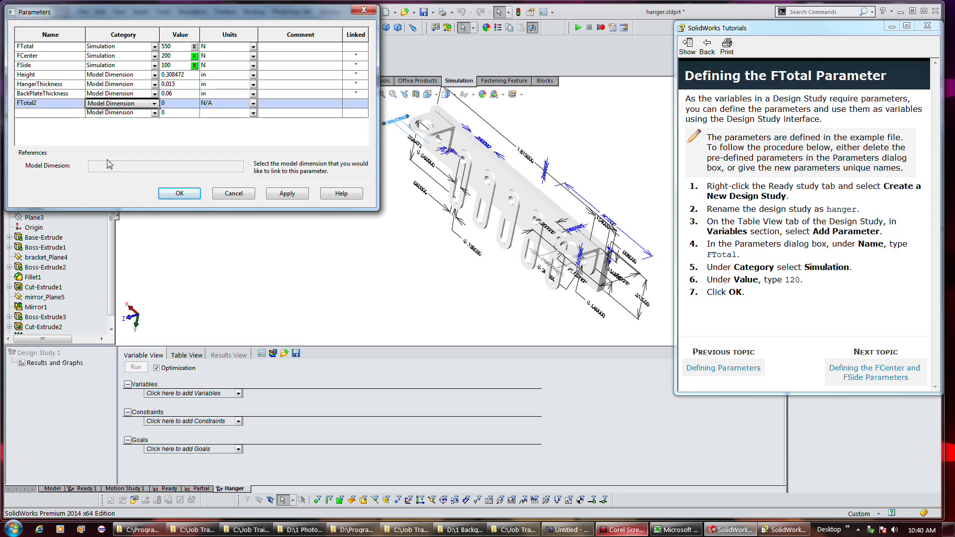
{"action": "key", "text": "Return"}
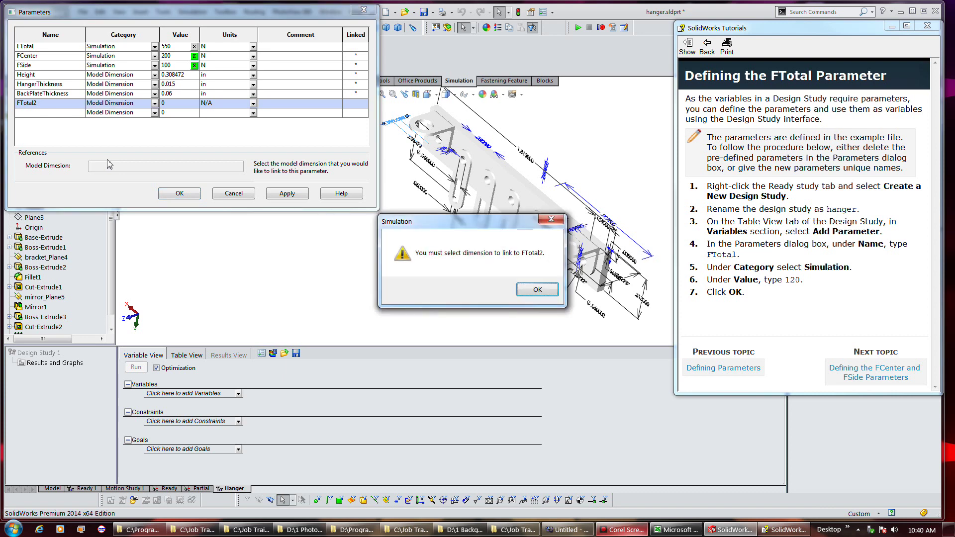
Step: Make FTotal2 a Simulation parameter with value 120, leaving units at N/A
{"action": "left_click", "coordinate": [537, 290]}
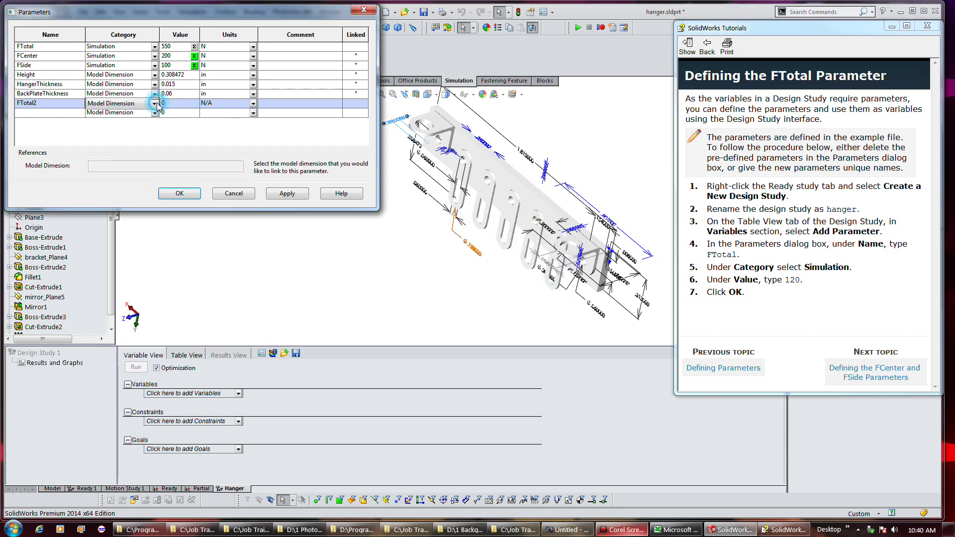
{"action": "left_click", "coordinate": [154, 104]}
{"action": "left_click", "coordinate": [151, 129]}
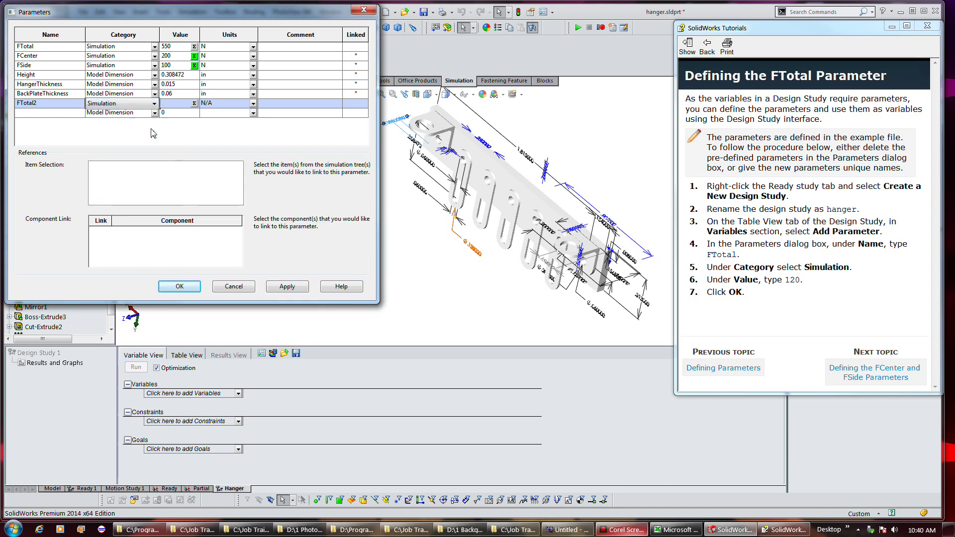
{"action": "left_click", "coordinate": [177, 104]}
{"action": "type", "text": "120"}
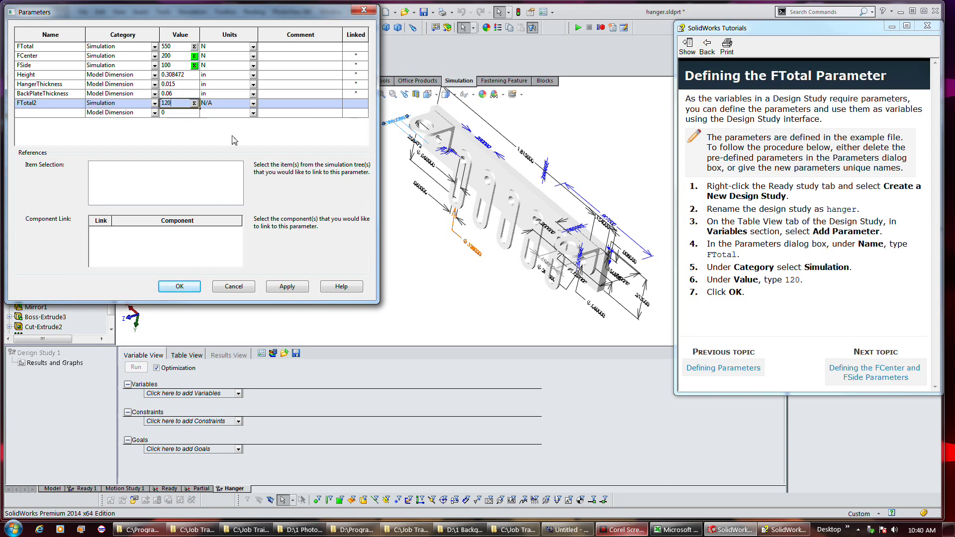
{"action": "left_click", "coordinate": [254, 104]}
{"action": "left_click", "coordinate": [254, 105]}
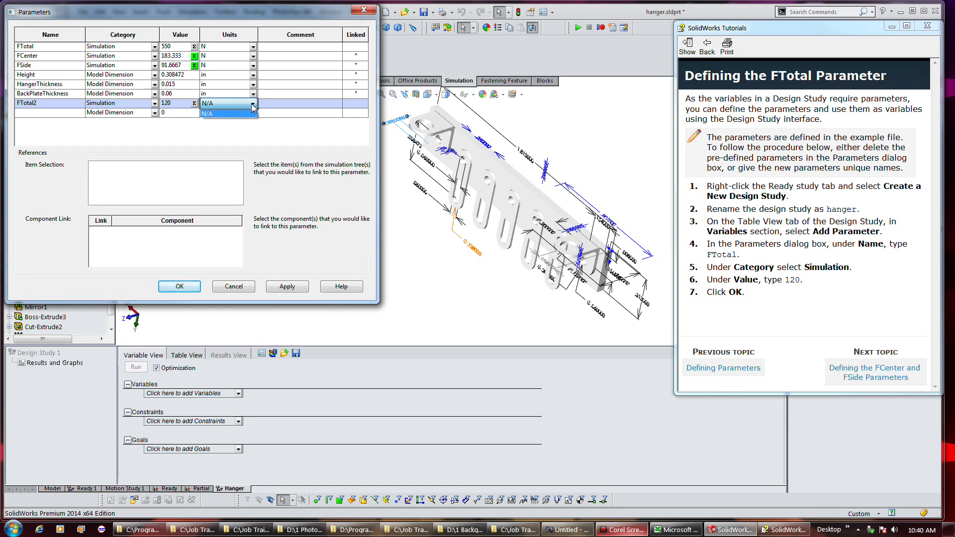
{"action": "left_click", "coordinate": [252, 113]}
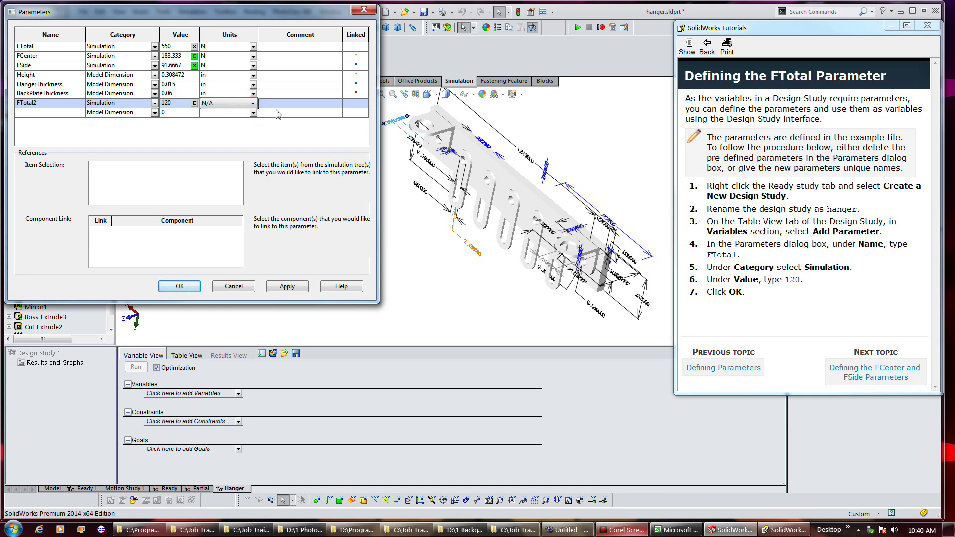
{"action": "left_click", "coordinate": [223, 104]}
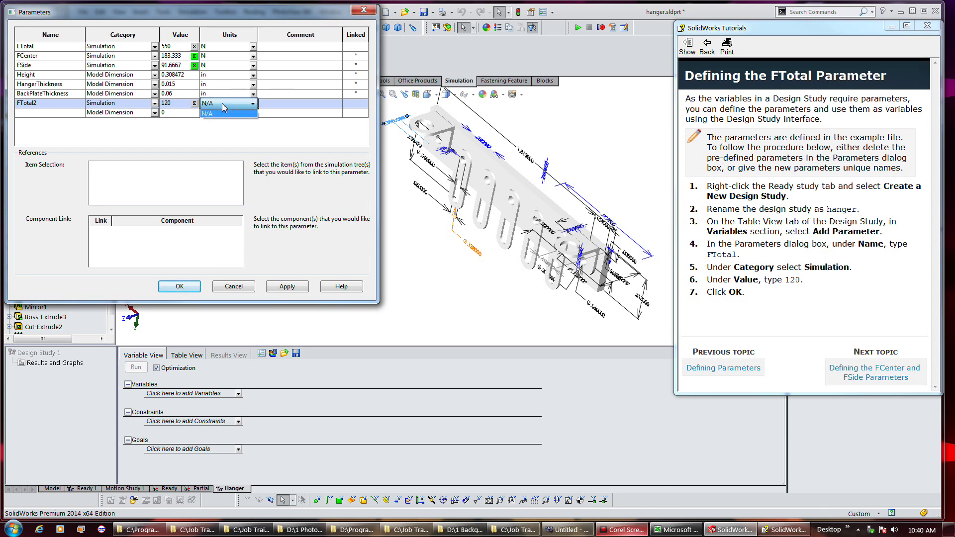
{"action": "left_click", "coordinate": [223, 106]}
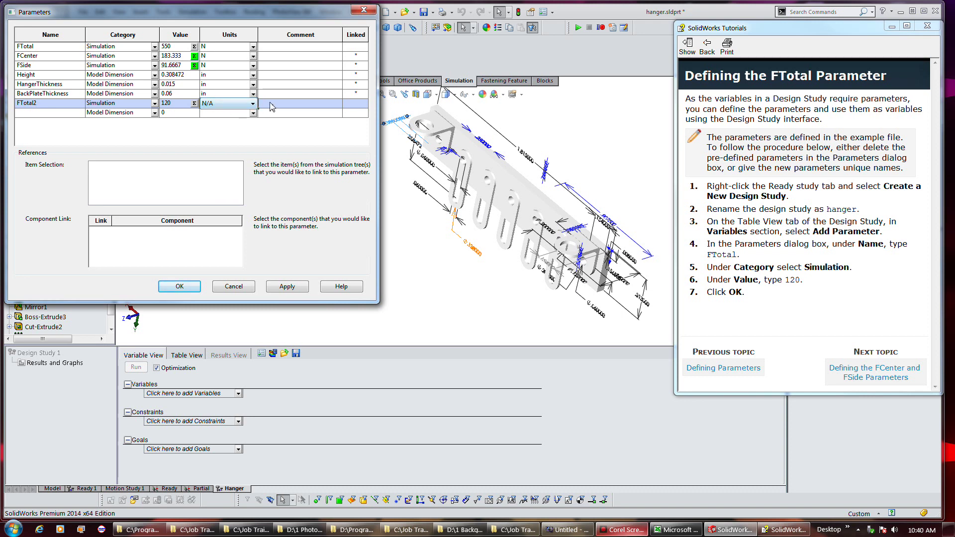
{"action": "left_click", "coordinate": [267, 105]}
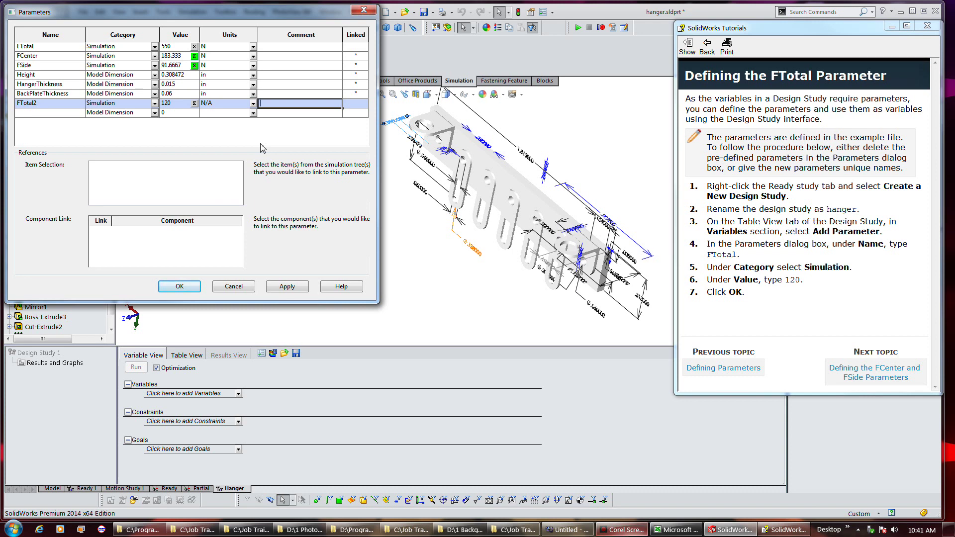
Step: Try FTotal2's value as 120 lbs, dismiss the unit errors, and keep the parameter
{"action": "left_click", "coordinate": [175, 103]}
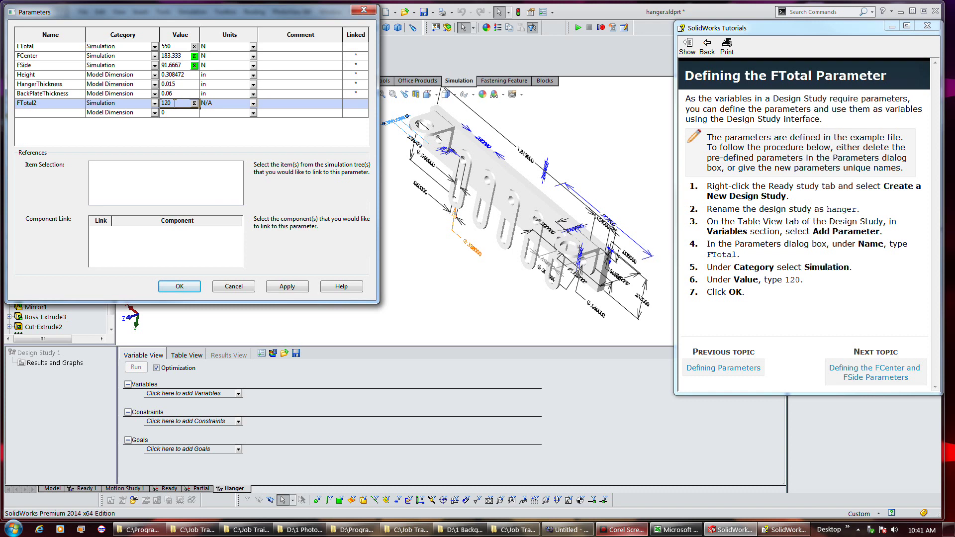
{"action": "type", "text": " lbs"}
{"action": "key", "text": "Return"}
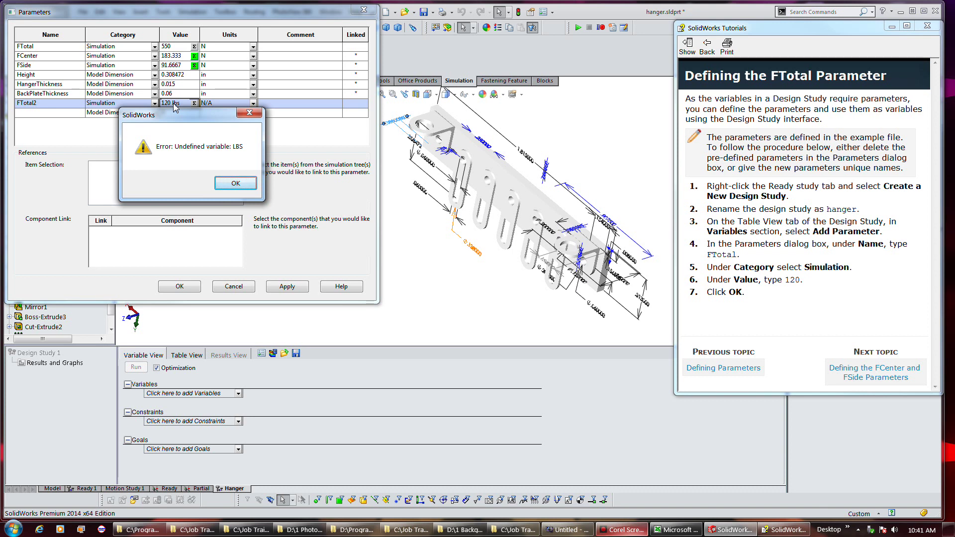
{"action": "key", "text": "Return"}
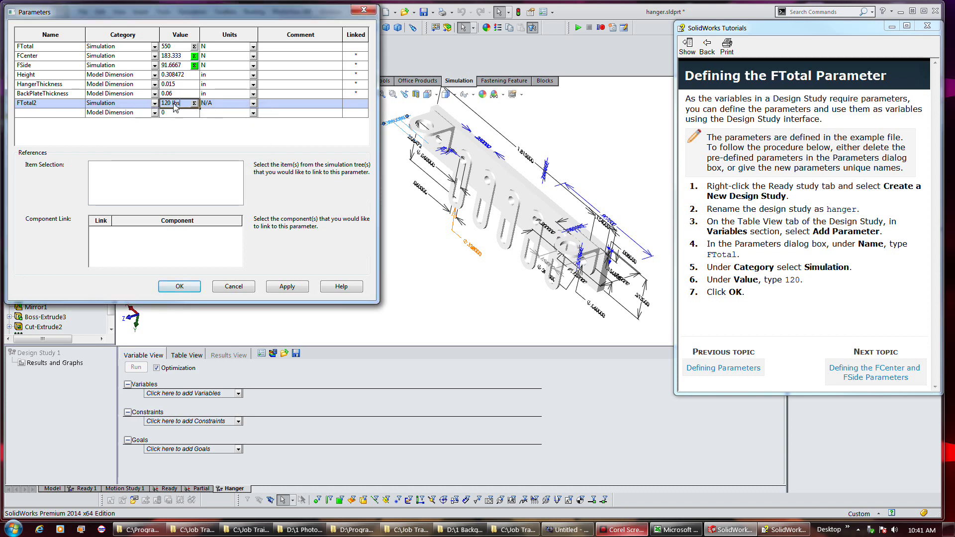
{"action": "key", "text": "Return"}
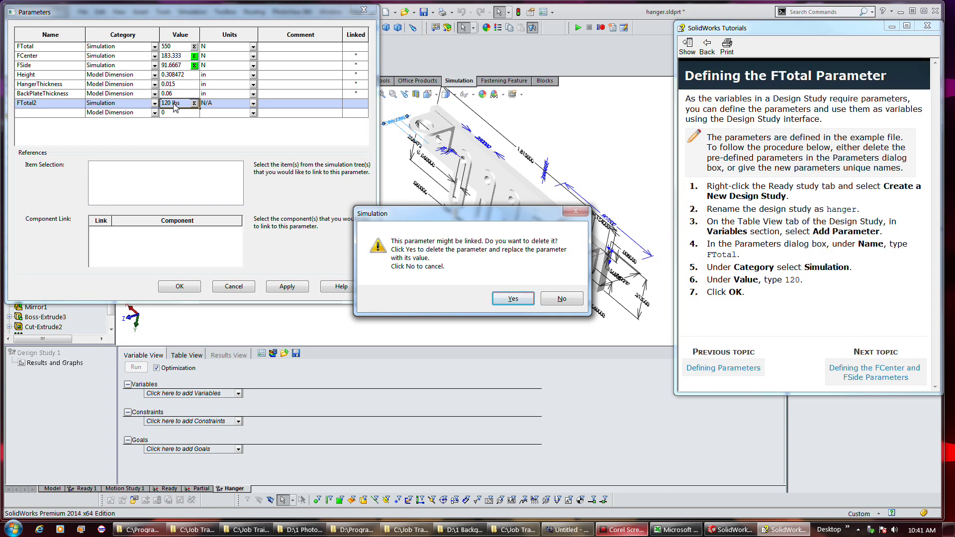
{"action": "key", "text": "Tab"}
{"action": "key", "text": "Return"}
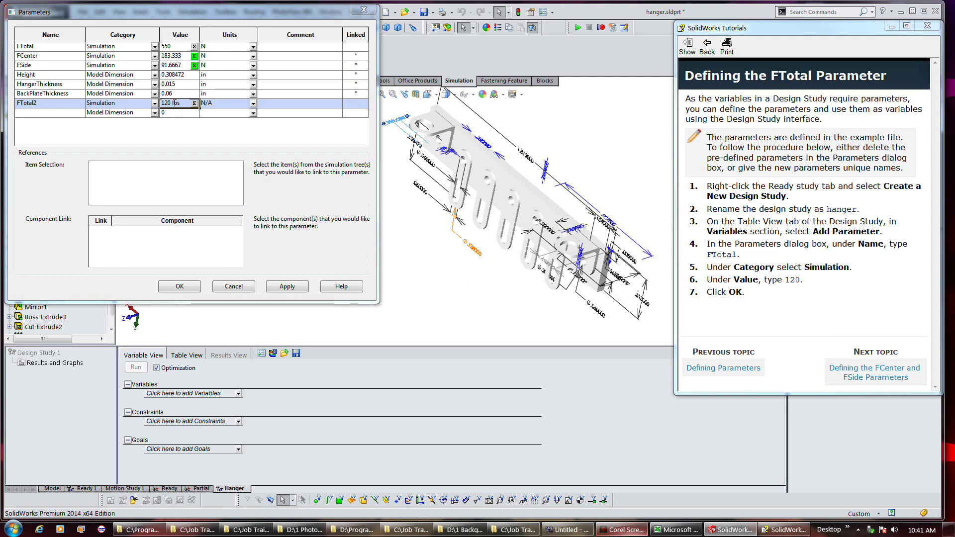
Step: Try 120 N instead, then strip the unit so FTotal2 reads plain 120
{"action": "double_click", "coordinate": [176, 103]}
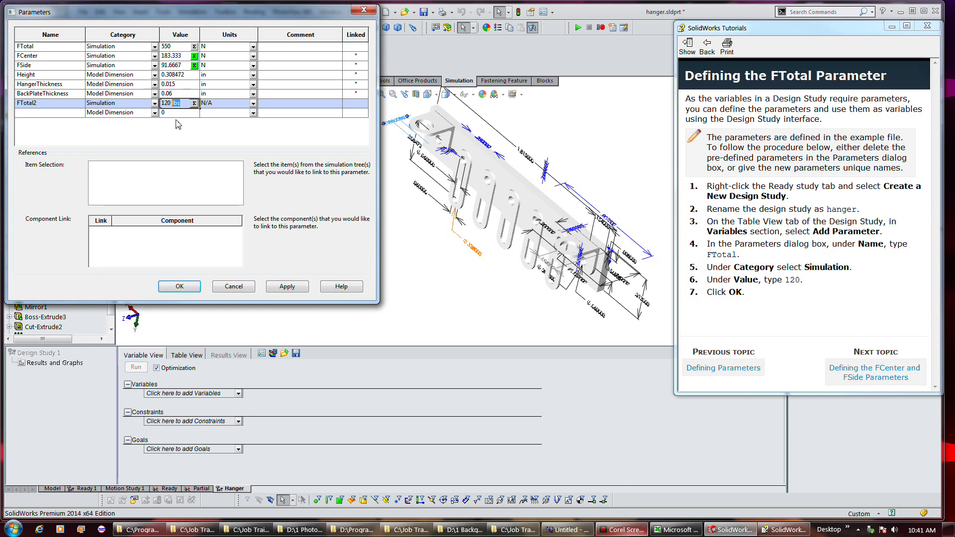
{"action": "type", "text": "N"}
{"action": "key", "text": "Return"}
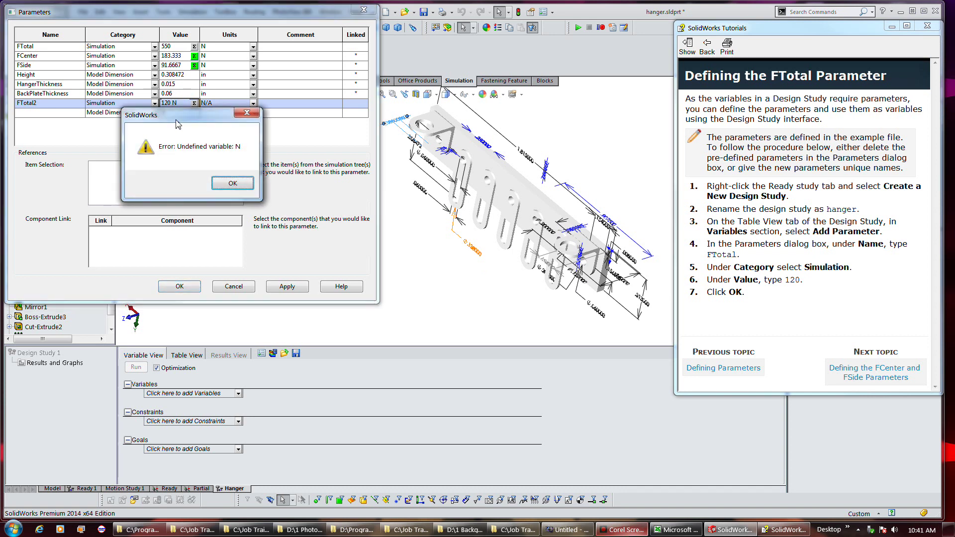
{"action": "left_click", "coordinate": [229, 185]}
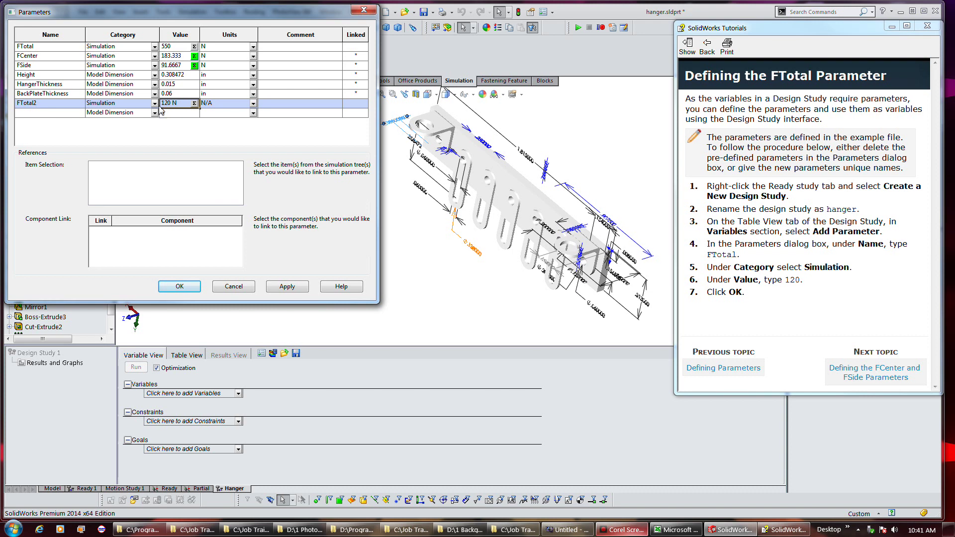
{"action": "left_click_drag", "start_coordinate": [181, 109], "coordinate": [171, 106]}
{"action": "key", "text": "BackSpace"}
{"action": "key", "text": "Tab"}
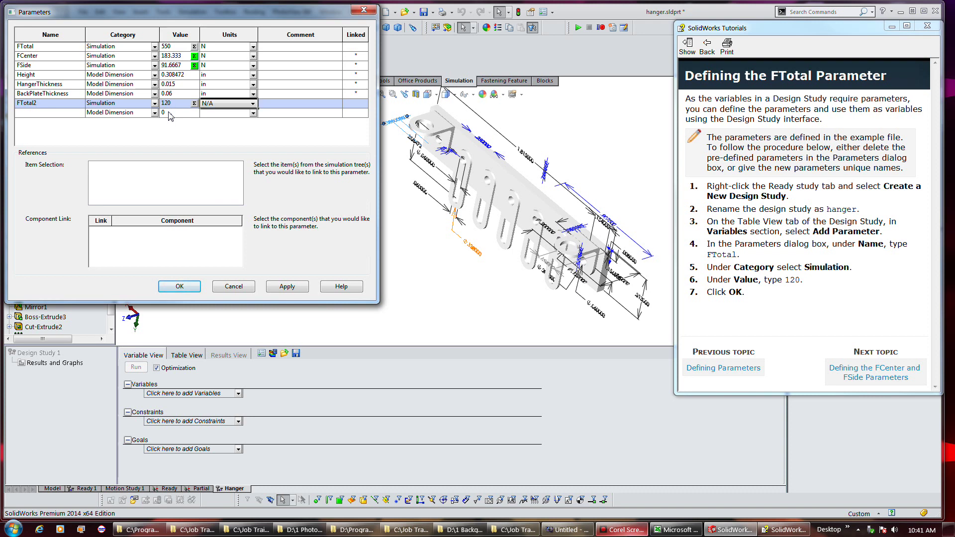
{"action": "key", "text": "Tab"}
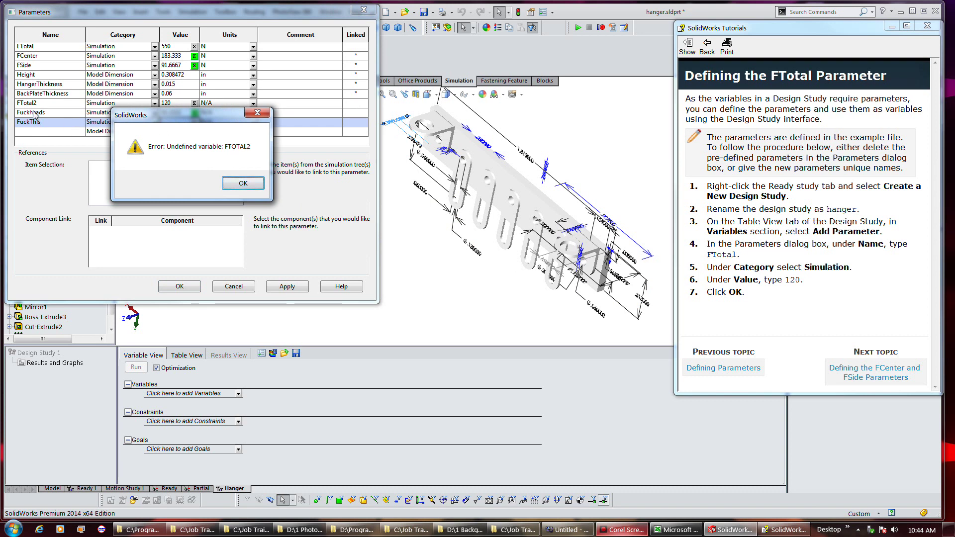
Step: Dismiss the undefined FTotal2 error and cancel the second new parameter's expression
{"action": "left_click", "coordinate": [226, 184]}
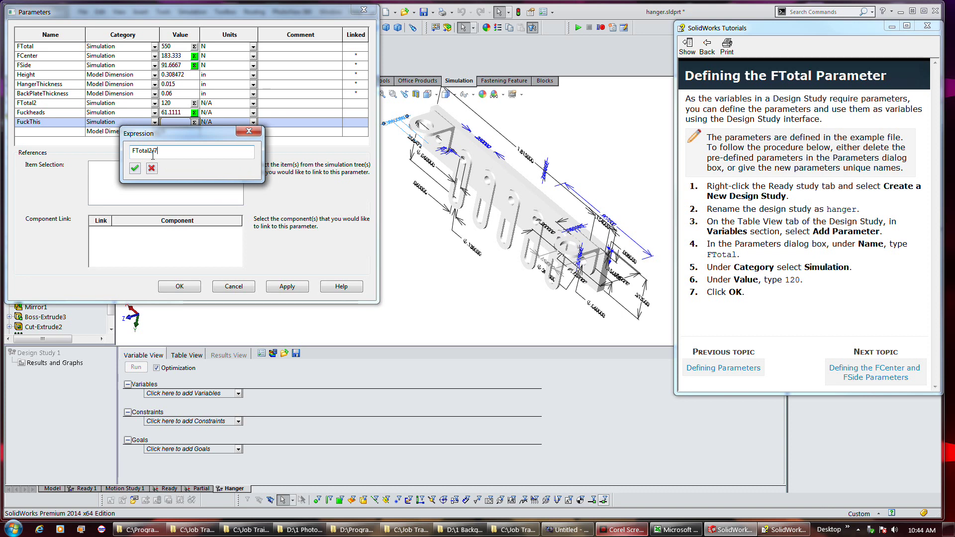
{"action": "left_click", "coordinate": [172, 123]}
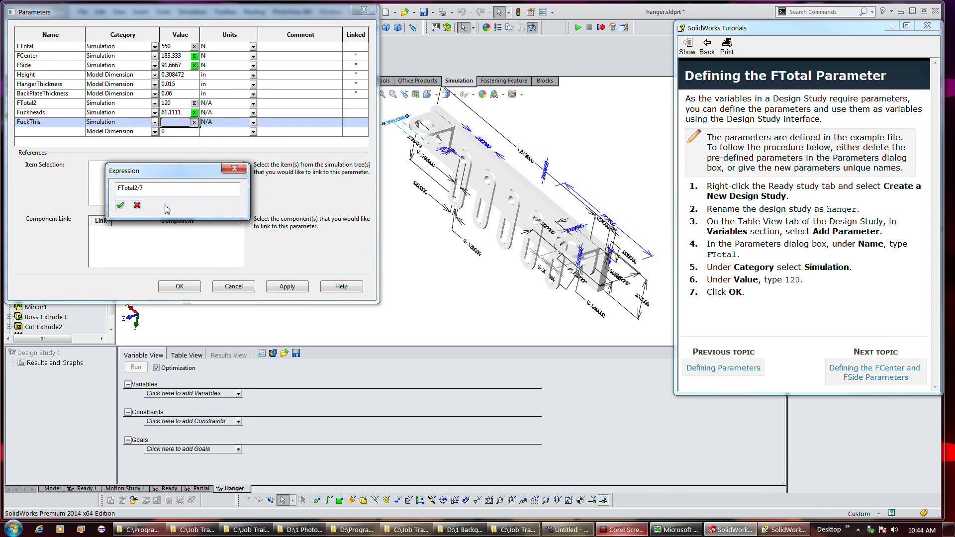
{"action": "left_click", "coordinate": [138, 206]}
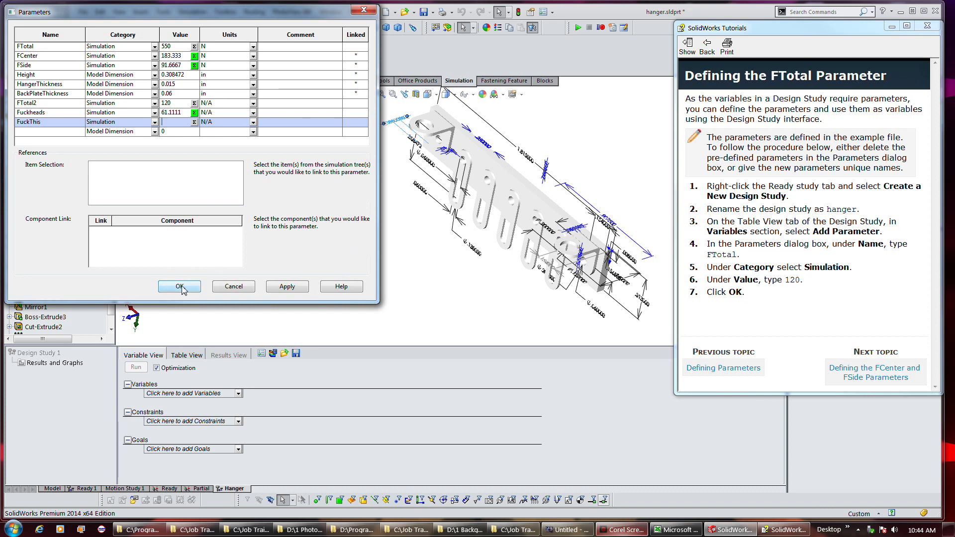
Step: Accept the parameters and reopen Parameters from the study's Variables list
{"action": "left_click", "coordinate": [178, 286]}
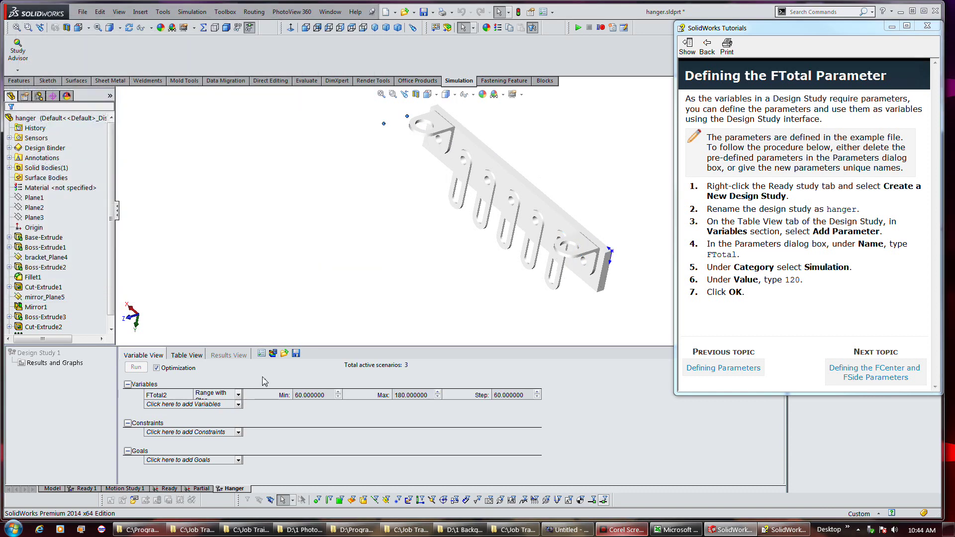
{"action": "left_click", "coordinate": [221, 406]}
{"action": "left_click", "coordinate": [222, 405]}
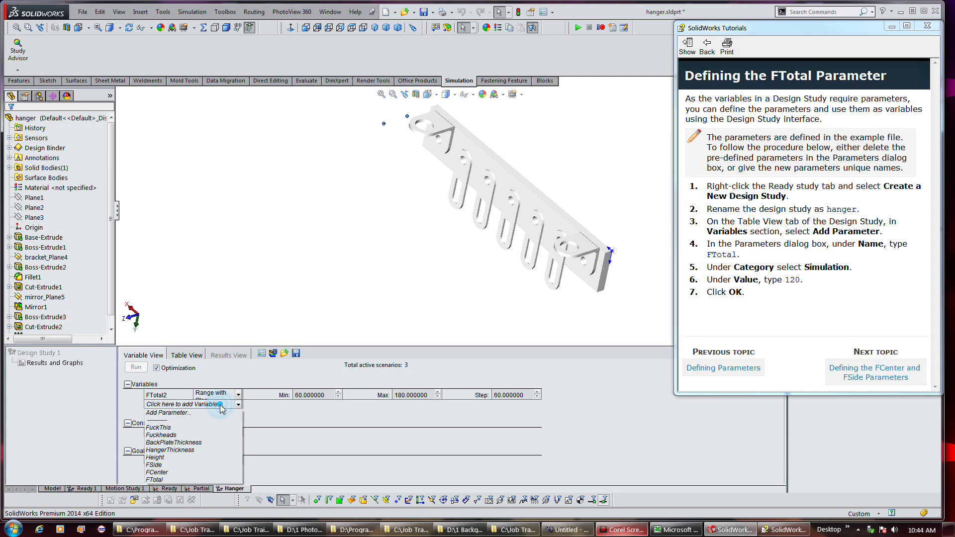
{"action": "left_click", "coordinate": [217, 413]}
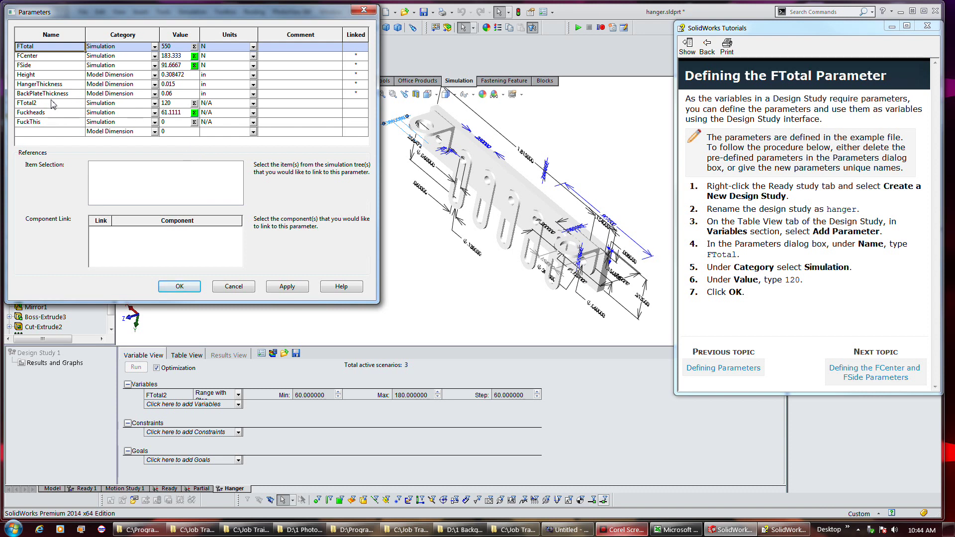
Step: Delete the FTotal2 parameter and confirm
{"action": "left_click", "coordinate": [253, 109]}
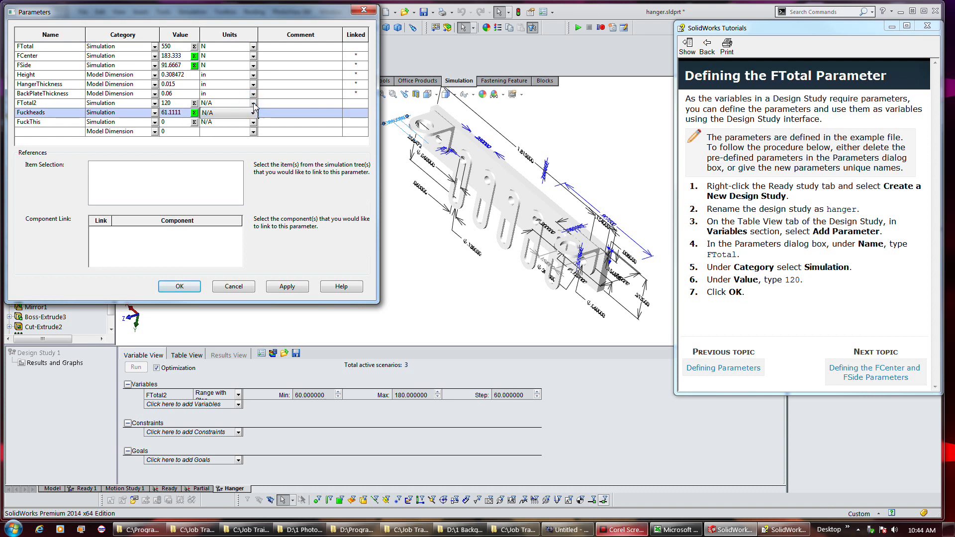
{"action": "left_click", "coordinate": [253, 103]}
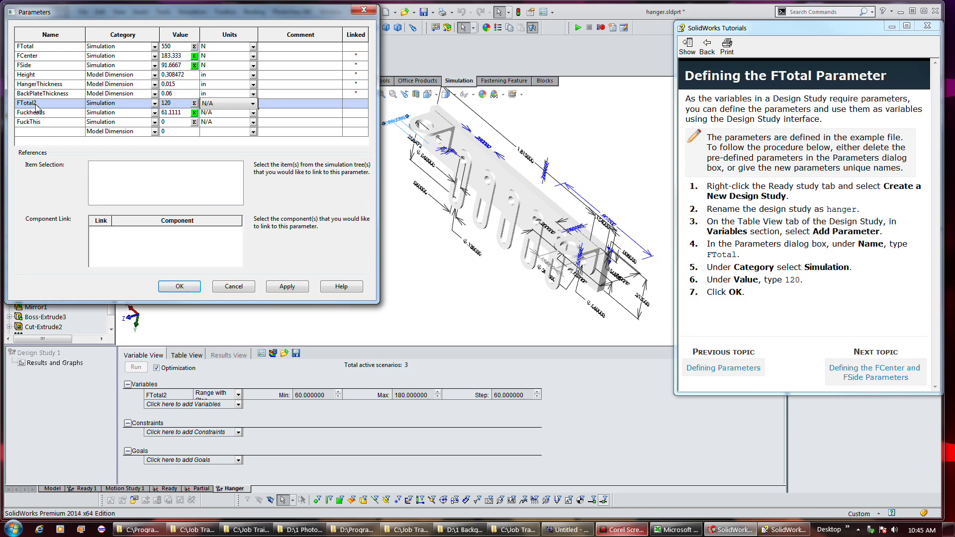
{"action": "left_click", "coordinate": [36, 105]}
{"action": "key", "text": "Delete"}
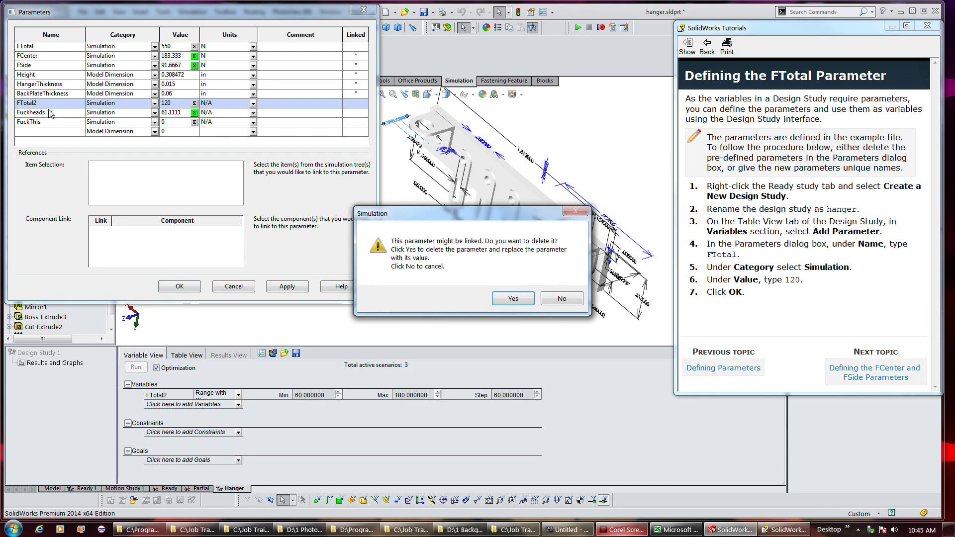
{"action": "left_click", "coordinate": [513, 298]}
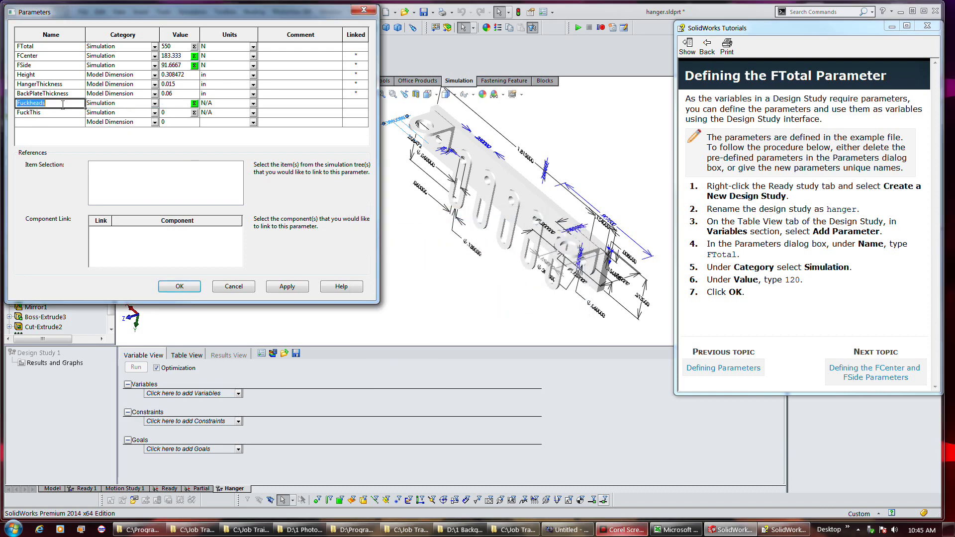
Step: Delete the last added and stray Simulation parameters, then close the Parameters dialog
{"action": "left_click", "coordinate": [60, 111]}
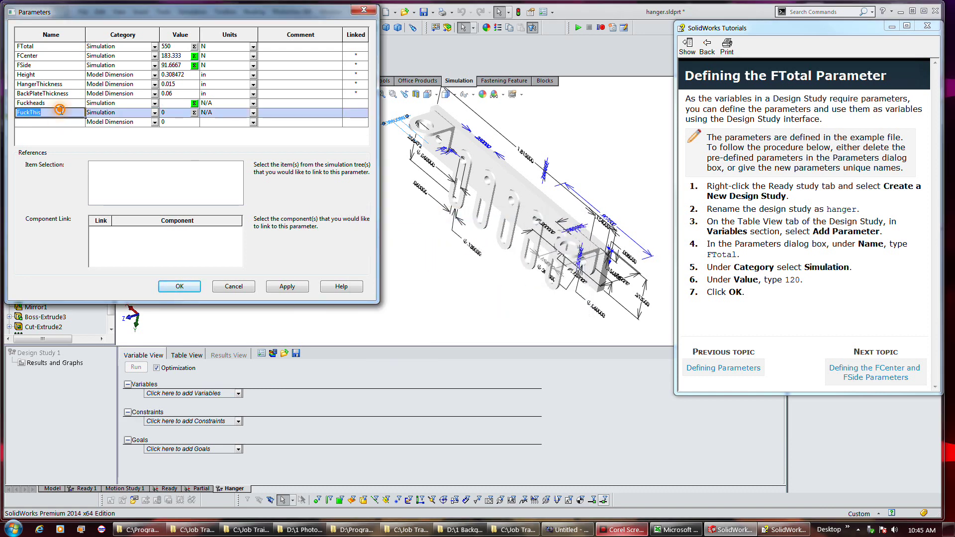
{"action": "key", "text": "Delete"}
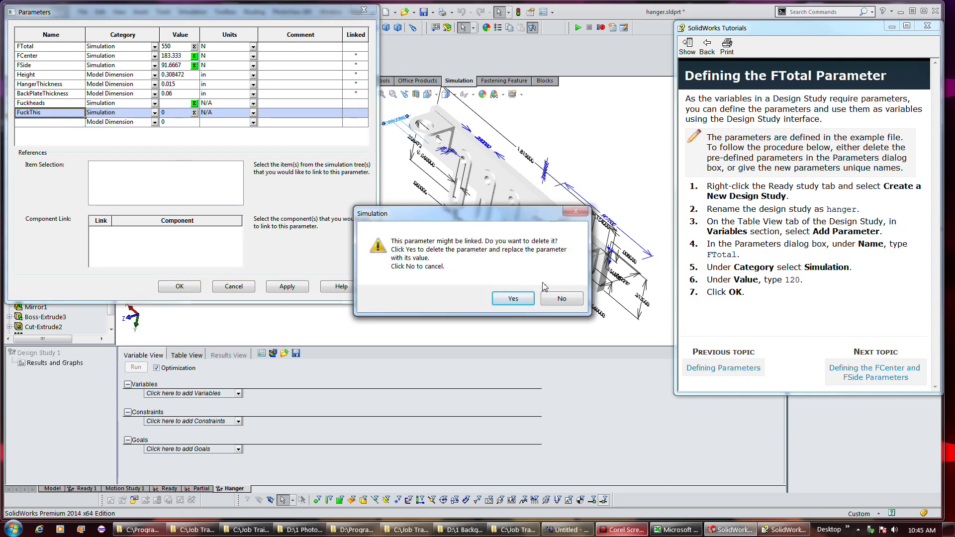
{"action": "left_click", "coordinate": [516, 300]}
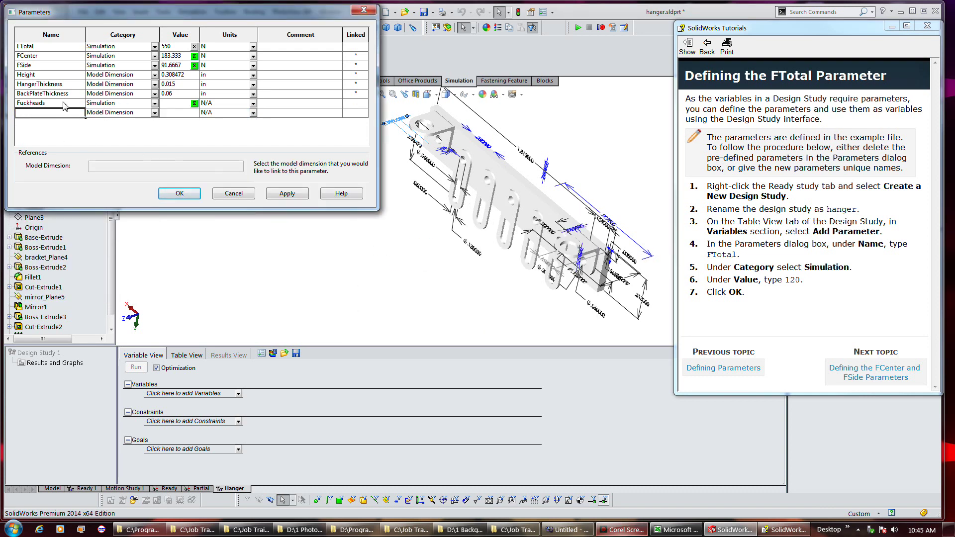
{"action": "right_click", "coordinate": [63, 104]}
{"action": "left_click", "coordinate": [89, 108]}
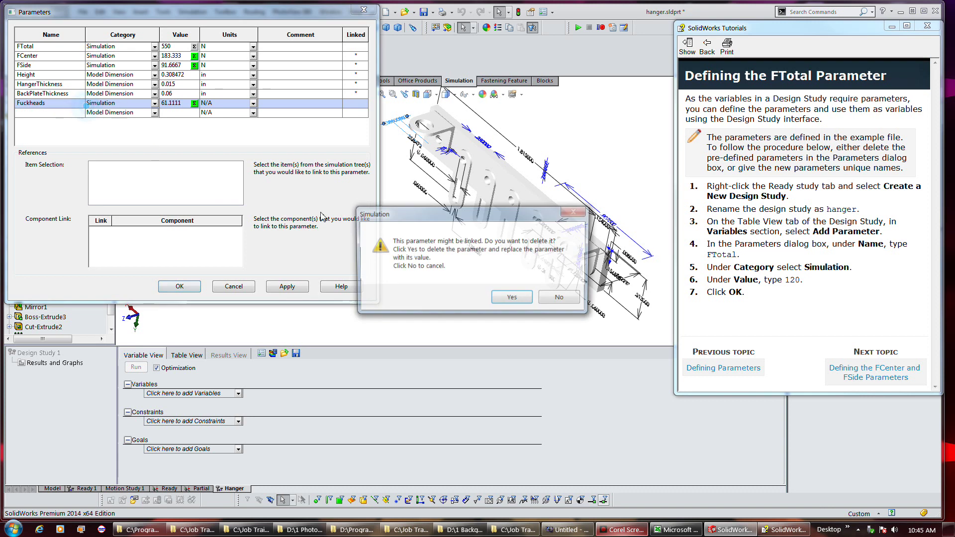
{"action": "left_click", "coordinate": [513, 297]}
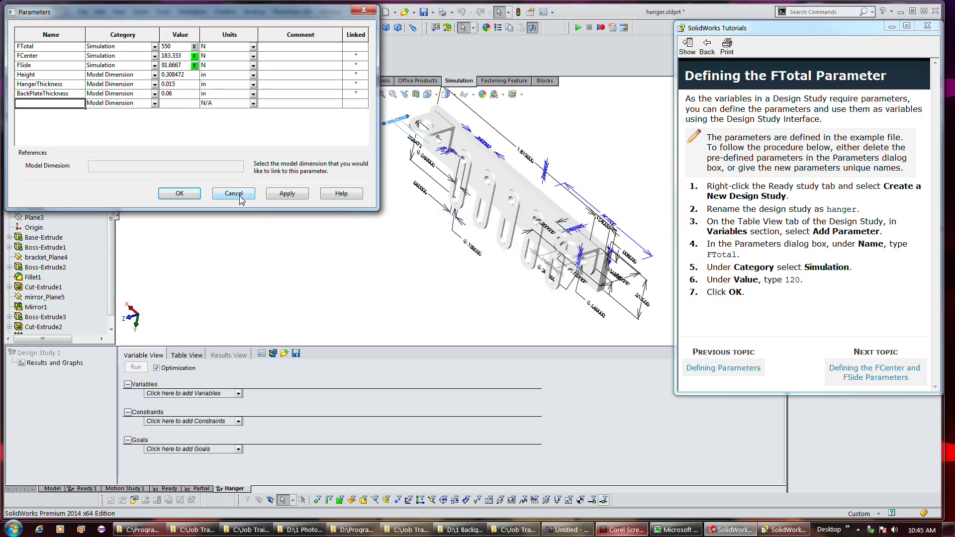
{"action": "left_click", "coordinate": [237, 194]}
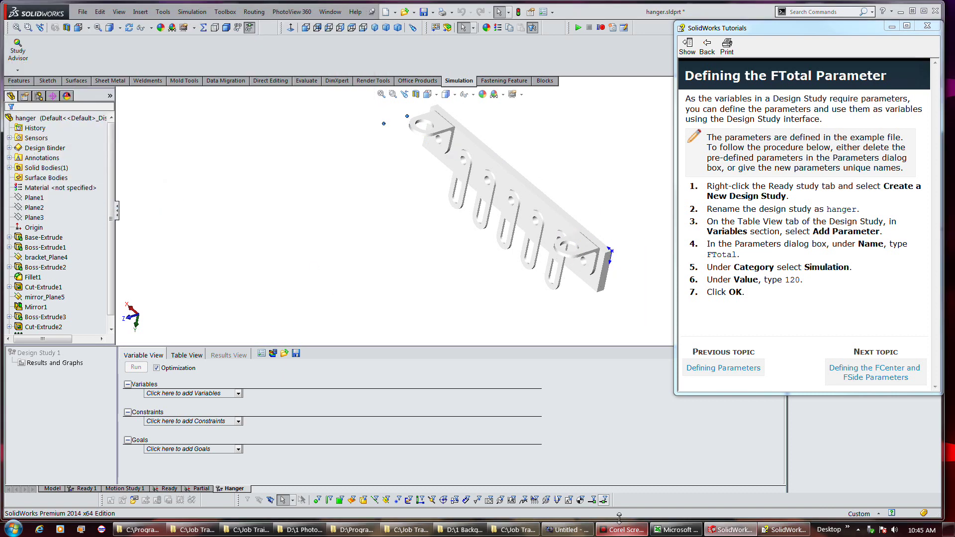
Step: Show the design study's Table View and choose Add Parameter from the Variables list
{"action": "left_click", "coordinate": [186, 355]}
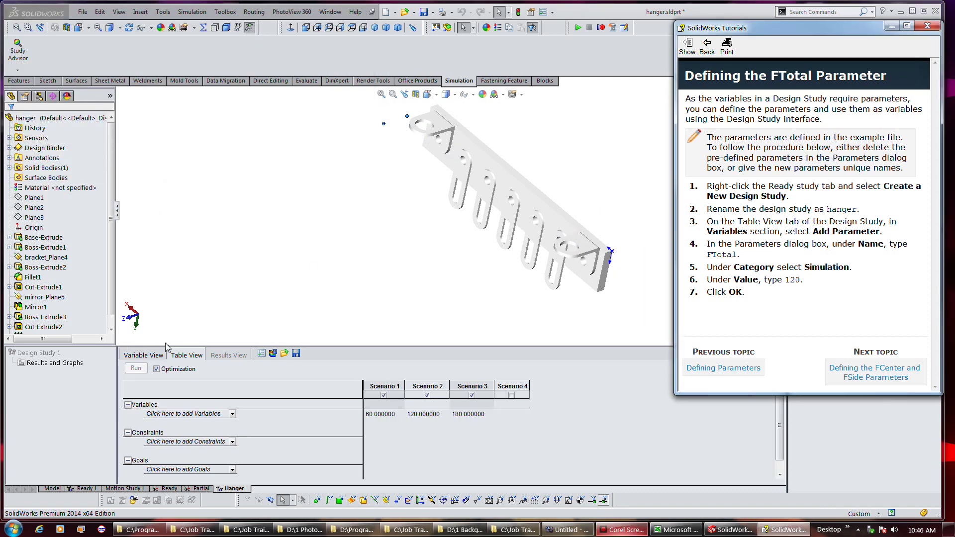
{"action": "left_click", "coordinate": [145, 355]}
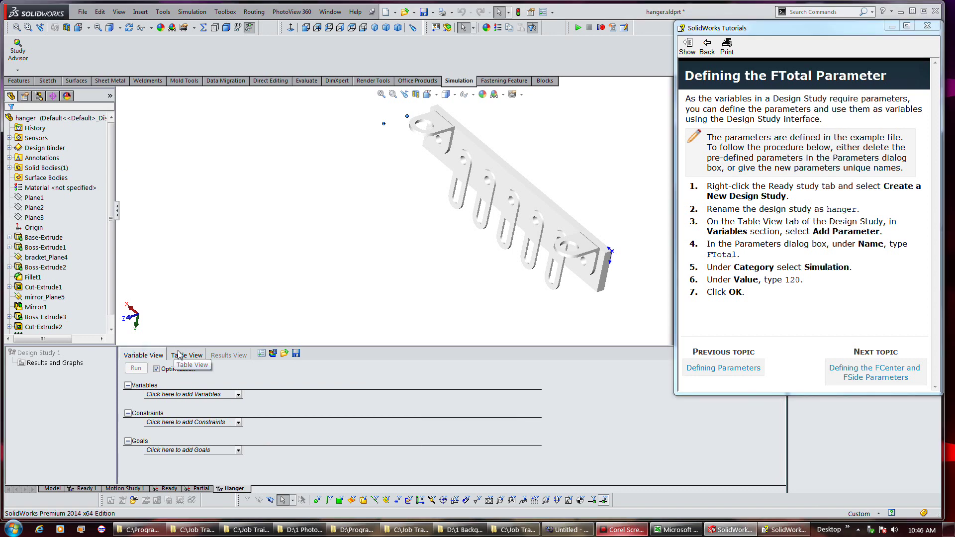
{"action": "left_click", "coordinate": [185, 355]}
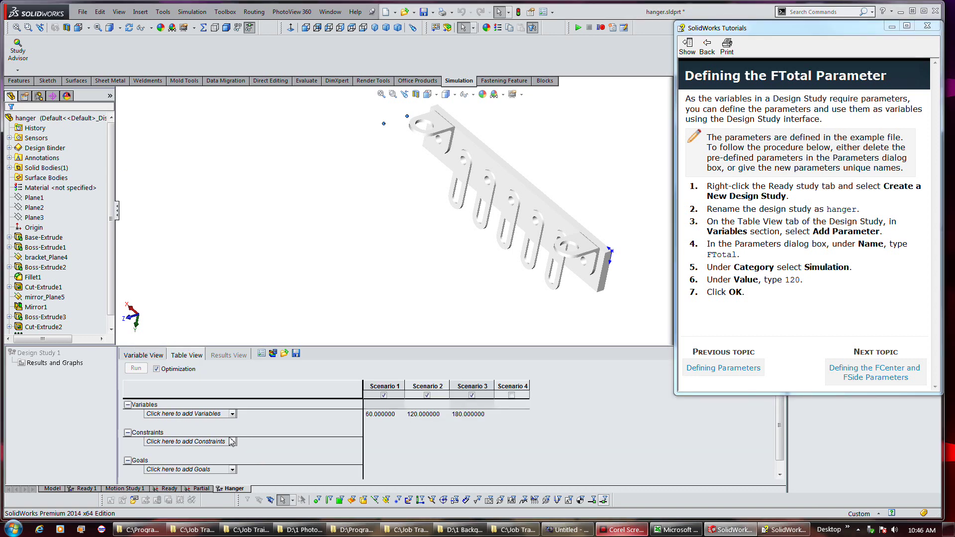
{"action": "left_click", "coordinate": [232, 415]}
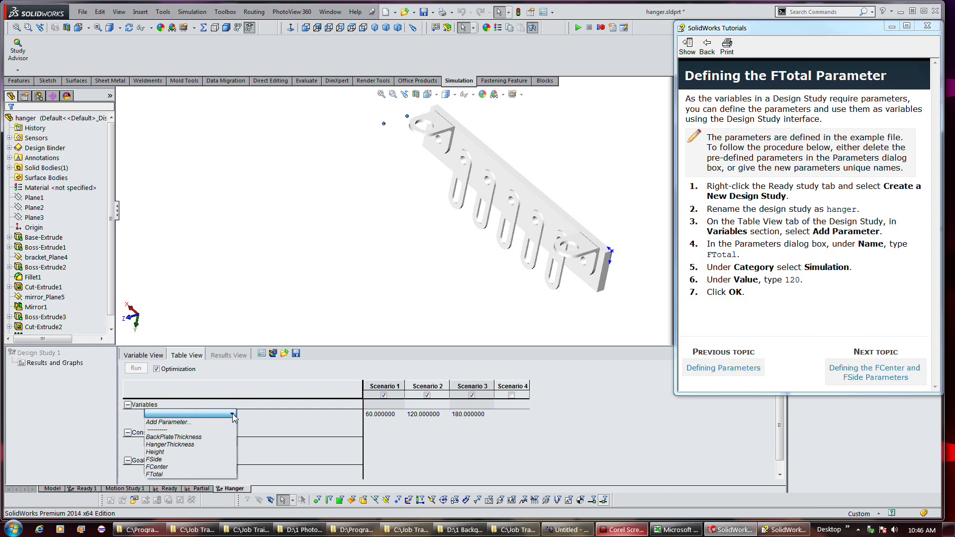
{"action": "left_click", "coordinate": [227, 425]}
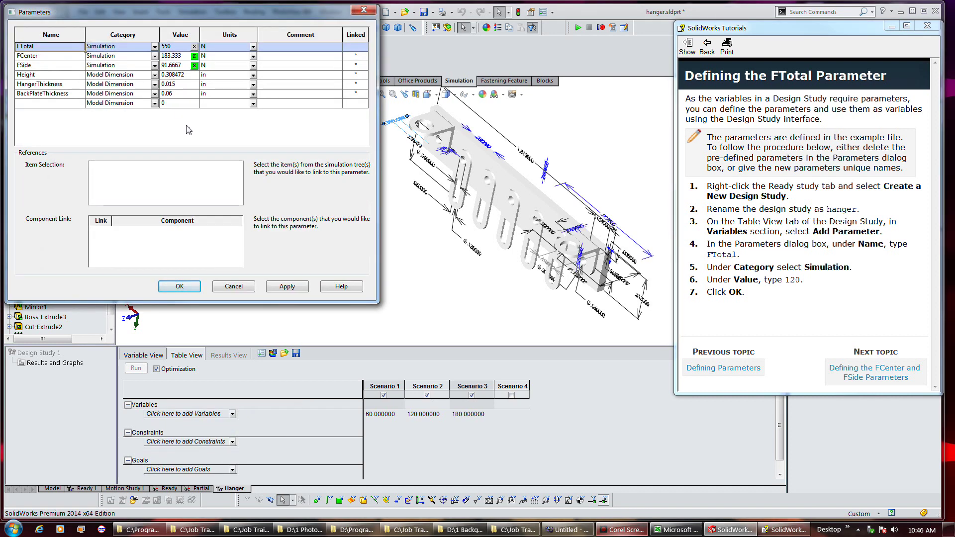
Step: Add FTotal2 as a Simulation parameter valued 120 and confirm with OK
{"action": "left_click", "coordinate": [47, 103]}
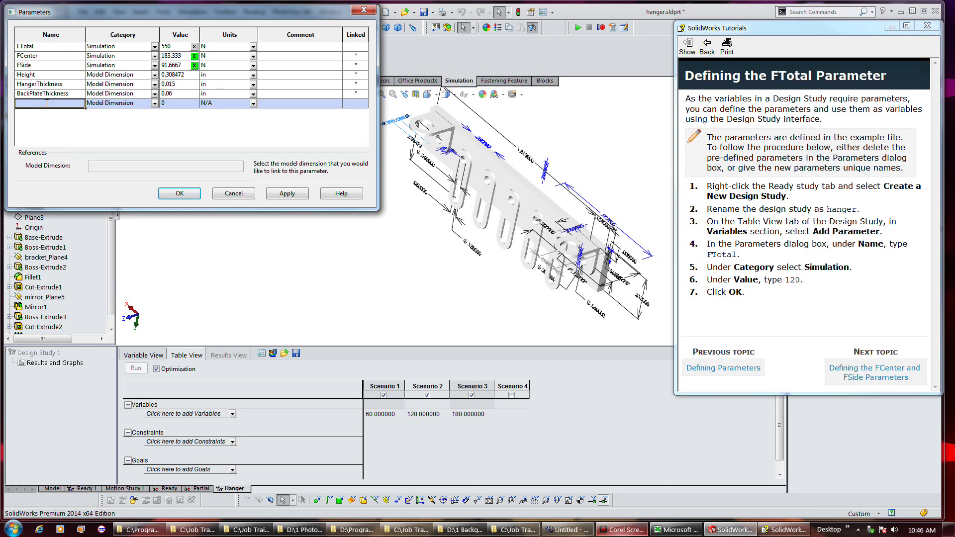
{"action": "type", "text": "FT"}
{"action": "type", "text": "ota"}
{"action": "left_click", "coordinate": [155, 103]}
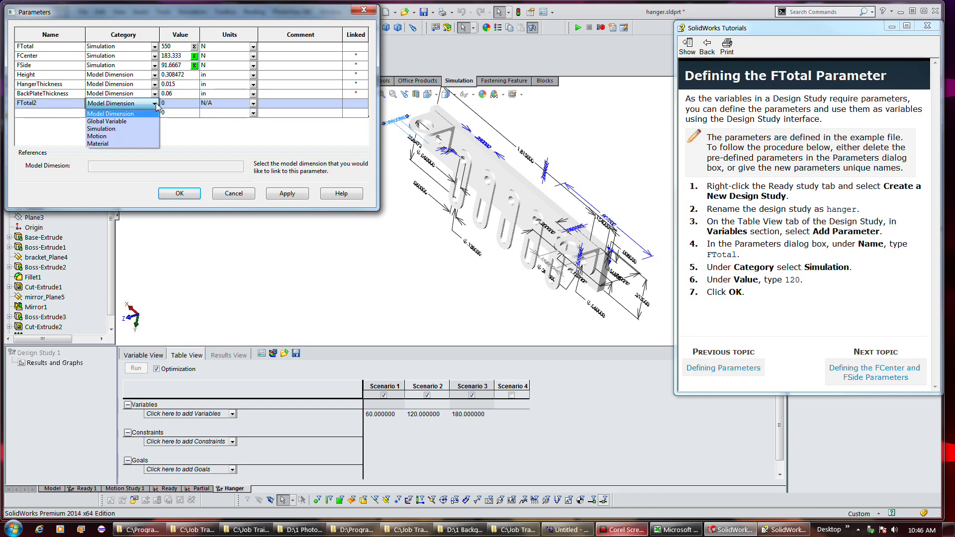
{"action": "left_click", "coordinate": [143, 130]}
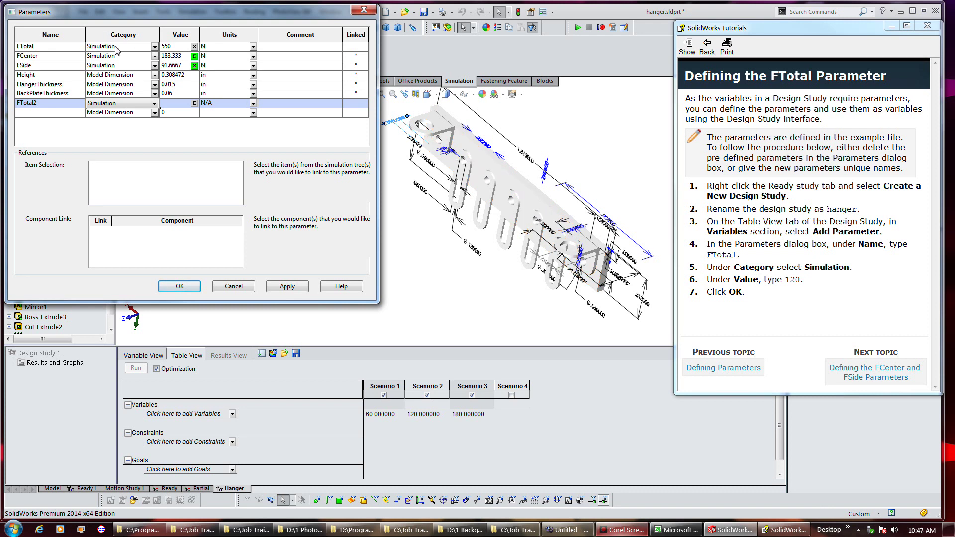
{"action": "left_click", "coordinate": [180, 103]}
{"action": "type", "text": "120"}
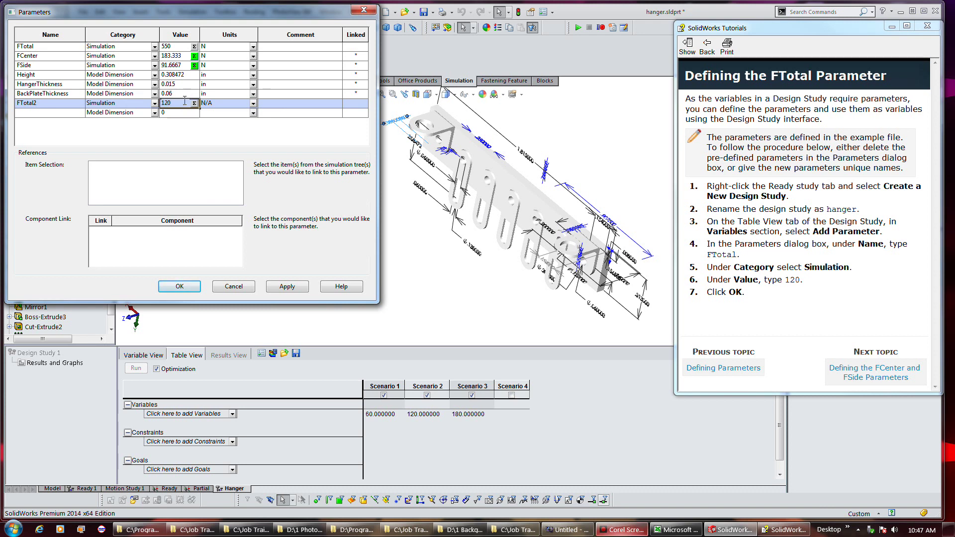
{"action": "left_click", "coordinate": [234, 104]}
{"action": "left_click", "coordinate": [252, 103]}
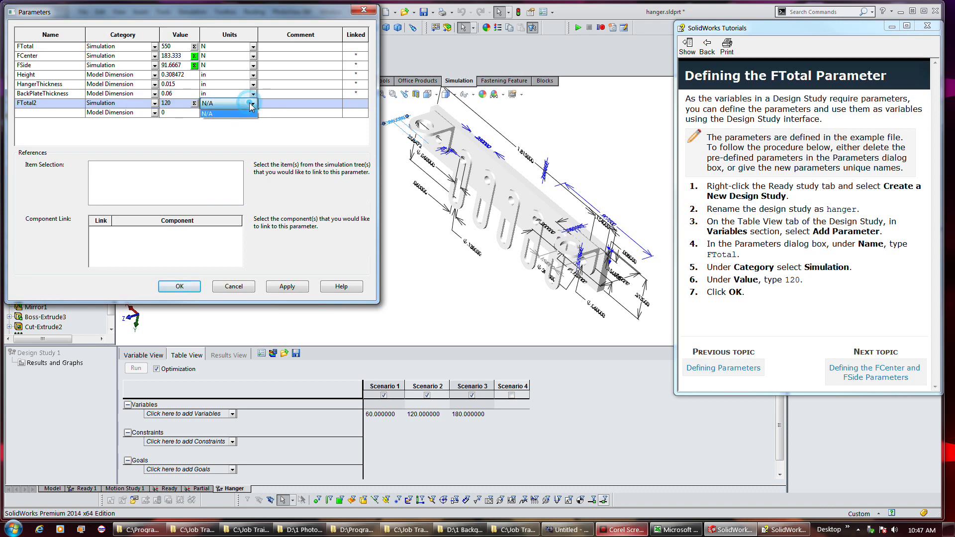
{"action": "left_click", "coordinate": [195, 287]}
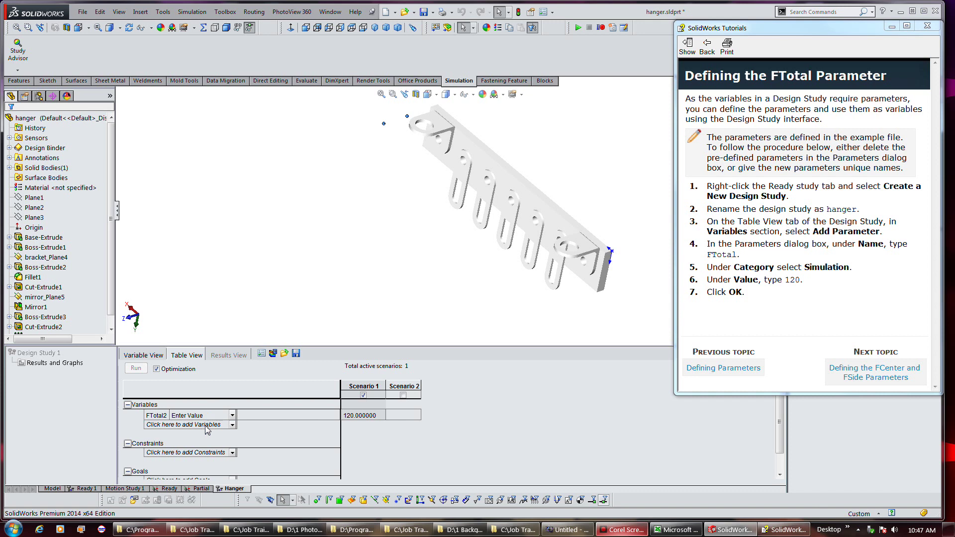
Step: Reopen Parameters via Add Parameter and delete the FTotal2 row
{"action": "left_click", "coordinate": [211, 428]}
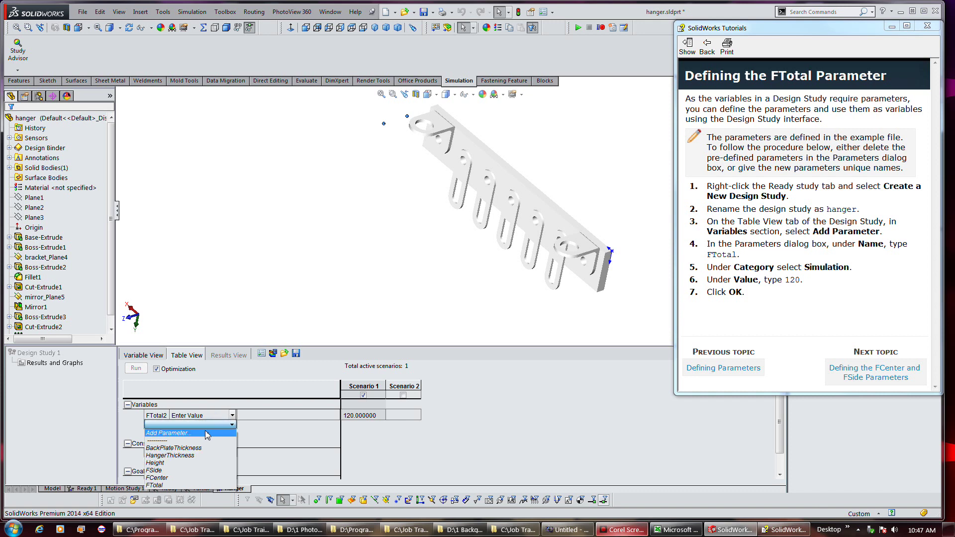
{"action": "left_click", "coordinate": [202, 433]}
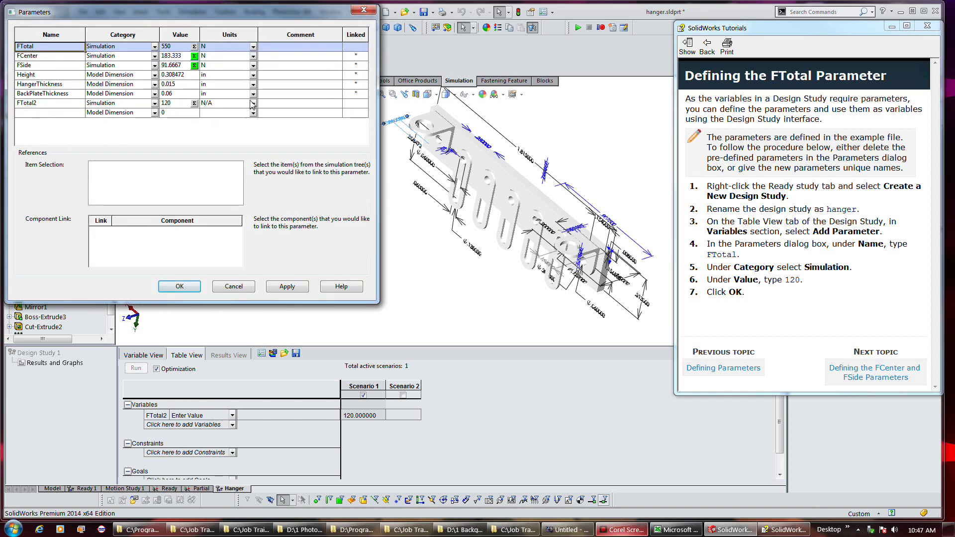
{"action": "left_click", "coordinate": [254, 103]}
{"action": "left_click", "coordinate": [254, 113]}
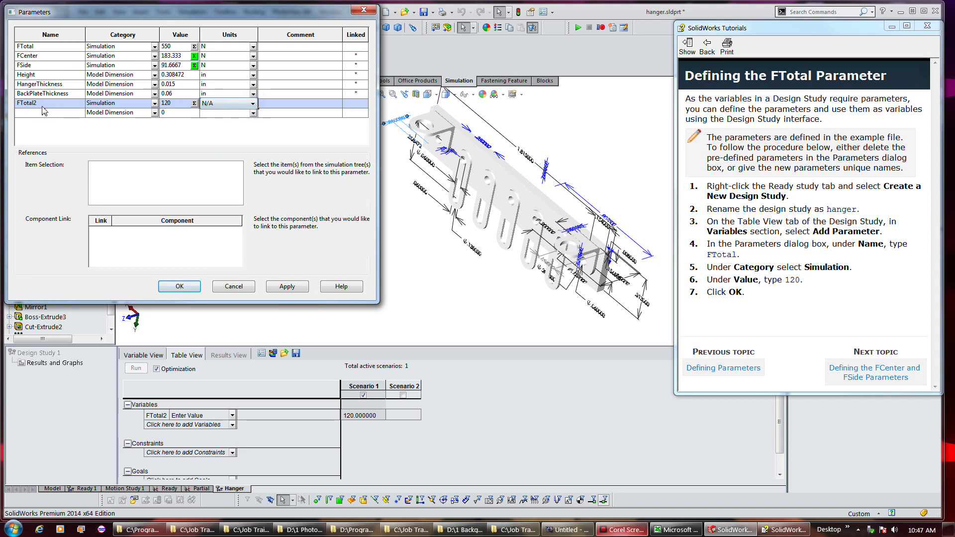
{"action": "right_click", "coordinate": [34, 104]}
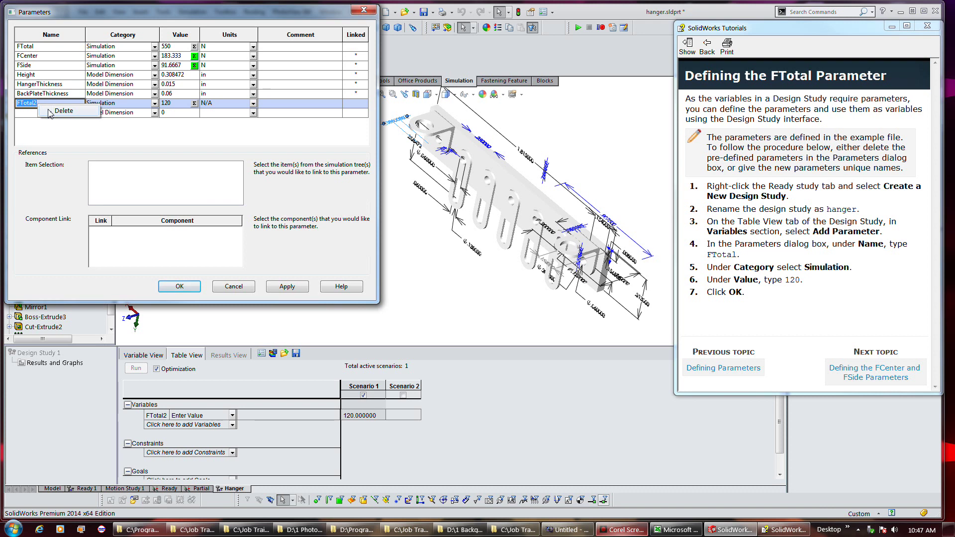
{"action": "left_click", "coordinate": [53, 113]}
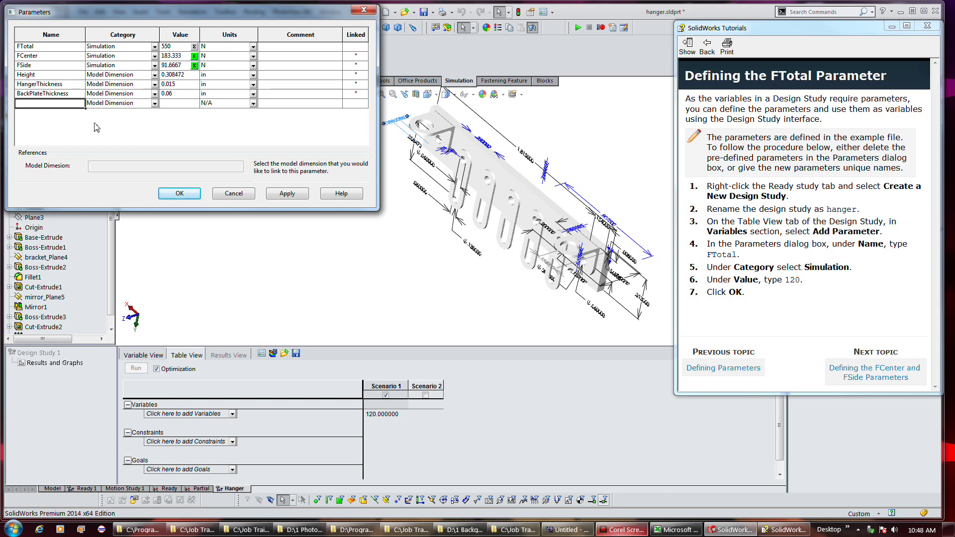
Step: Check which model dimension Height is linked to, dismissing the Delete menu to keep it
{"action": "left_click", "coordinate": [60, 75]}
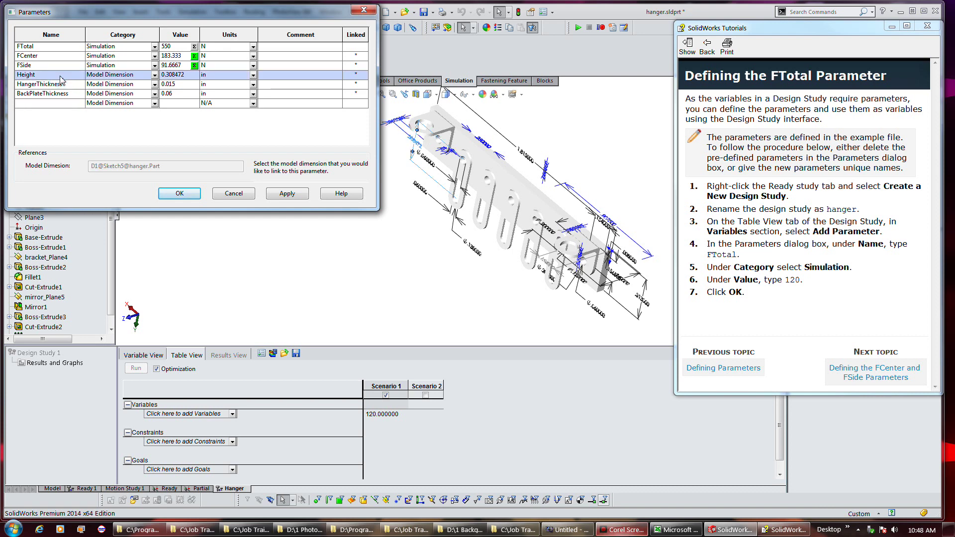
{"action": "right_click", "coordinate": [60, 77]}
{"action": "left_click", "coordinate": [72, 150]}
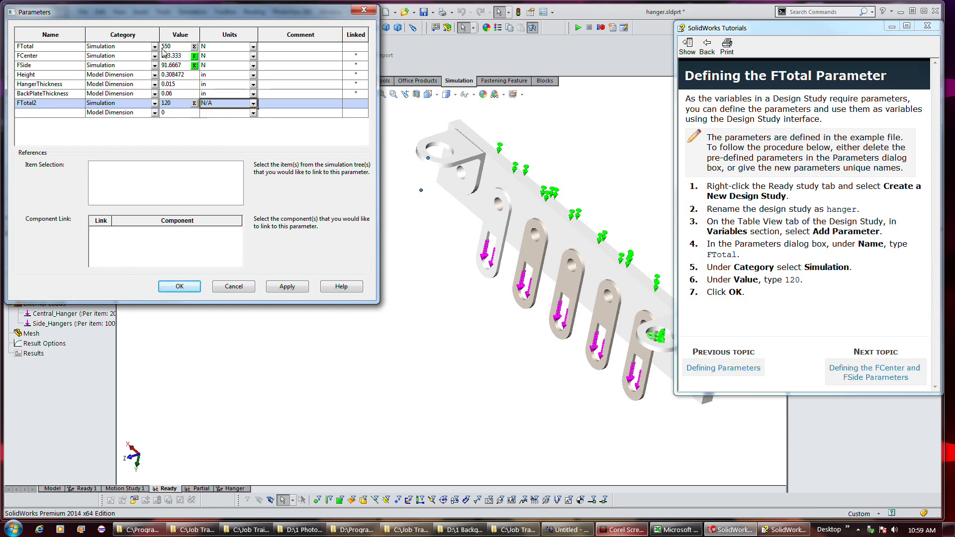
Step: Move the Parameters dialog to the screen centre and cancel it without changes
{"action": "left_click_drag", "start_coordinate": [178, 19], "coordinate": [365, 61]}
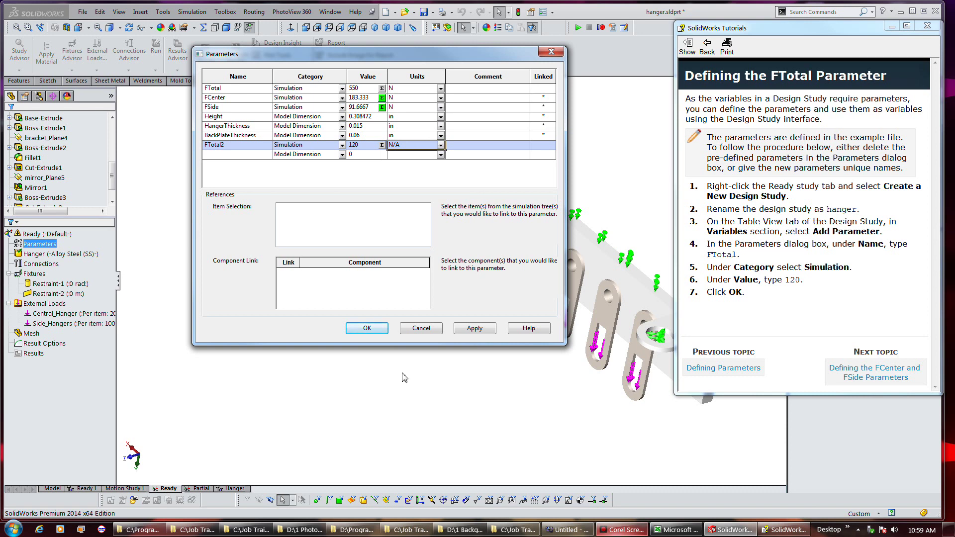
{"action": "left_click", "coordinate": [427, 328]}
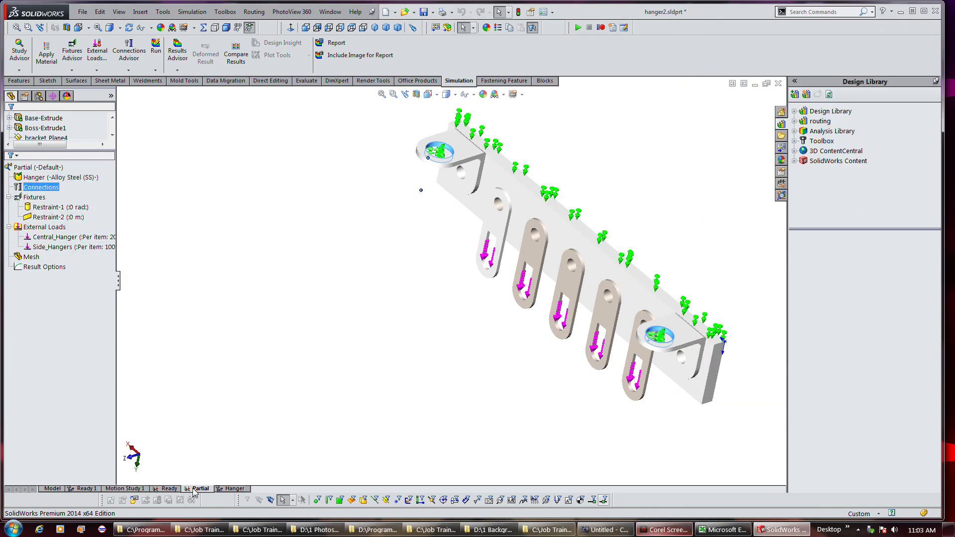
Step: Review the Partial and Ready studies, then return to the Hanger study's Variables list
{"action": "left_click", "coordinate": [231, 489]}
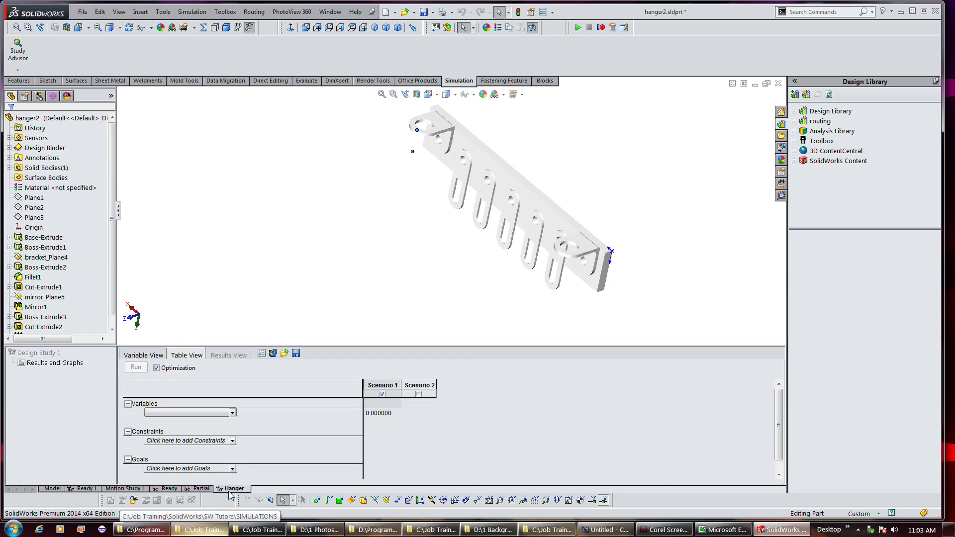
{"action": "left_click", "coordinate": [202, 489]}
{"action": "left_click", "coordinate": [57, 187]}
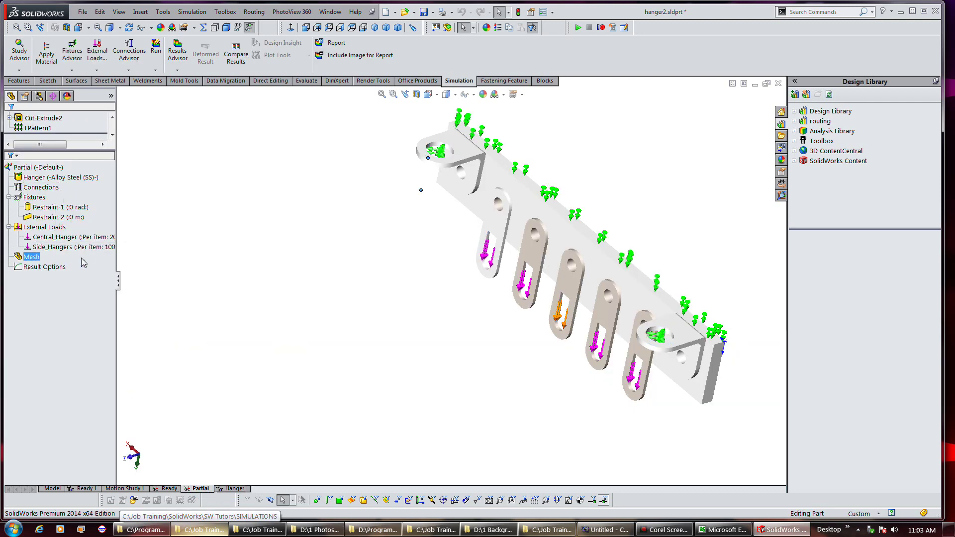
{"action": "left_click", "coordinate": [169, 488]}
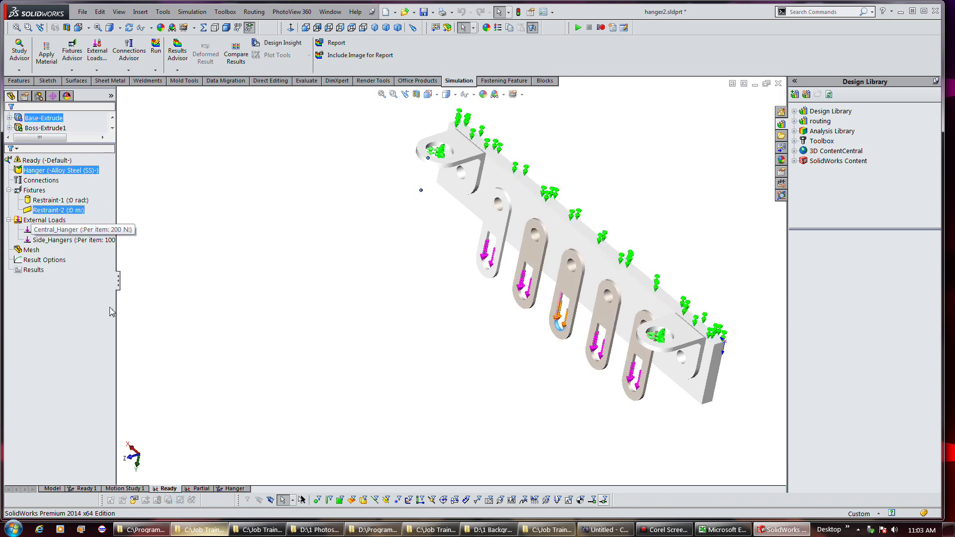
{"action": "left_click", "coordinate": [229, 490]}
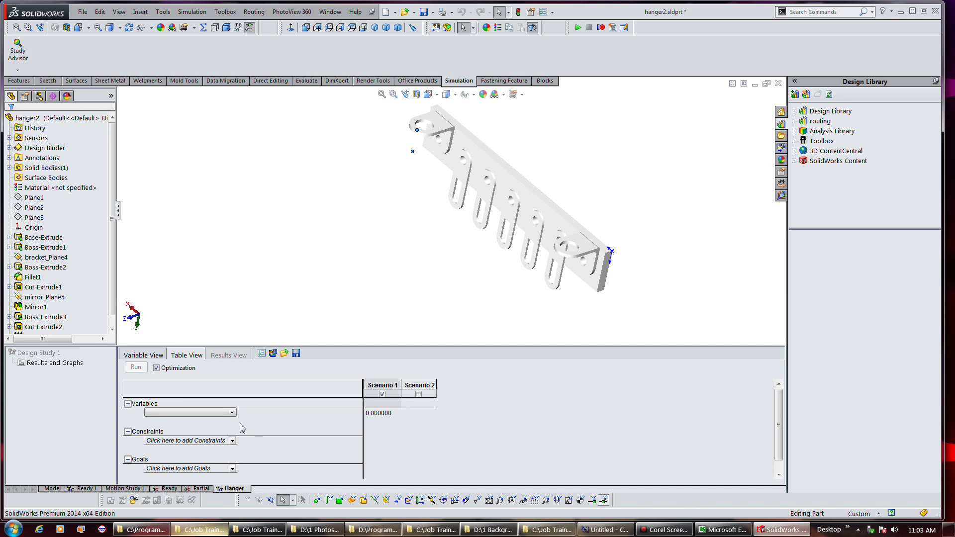
{"action": "left_click", "coordinate": [233, 414]}
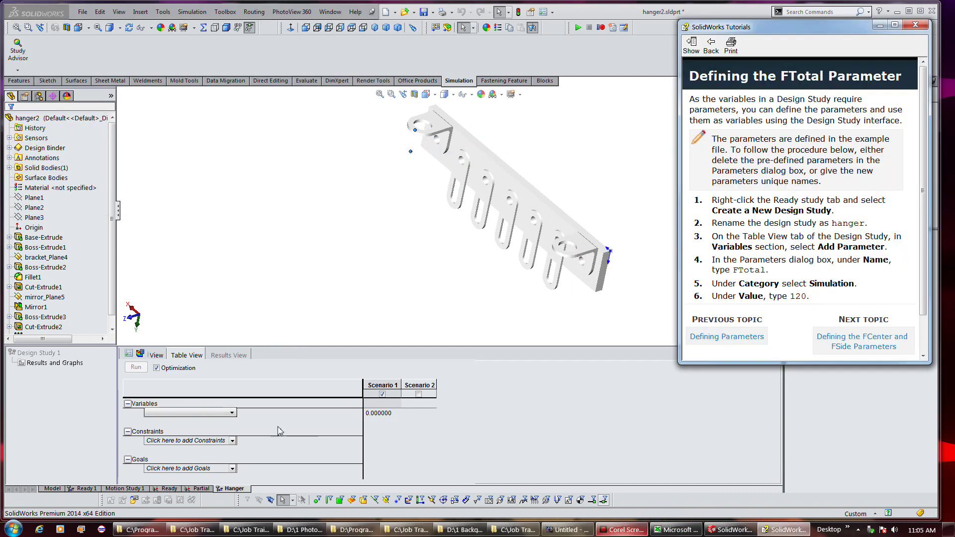
Step: Start a new parameter named FTotal in the Simulation category
{"action": "left_click", "coordinate": [232, 413]}
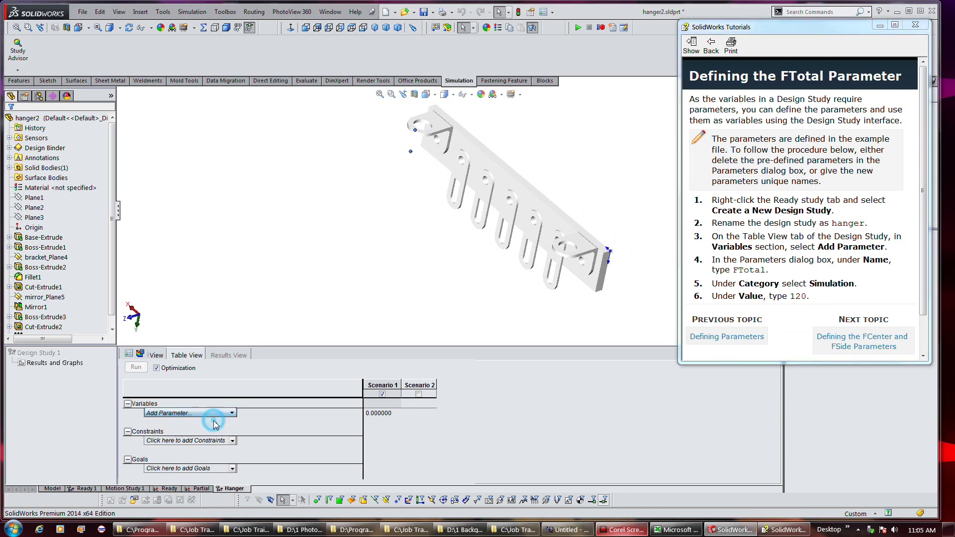
{"action": "left_click", "coordinate": [184, 422]}
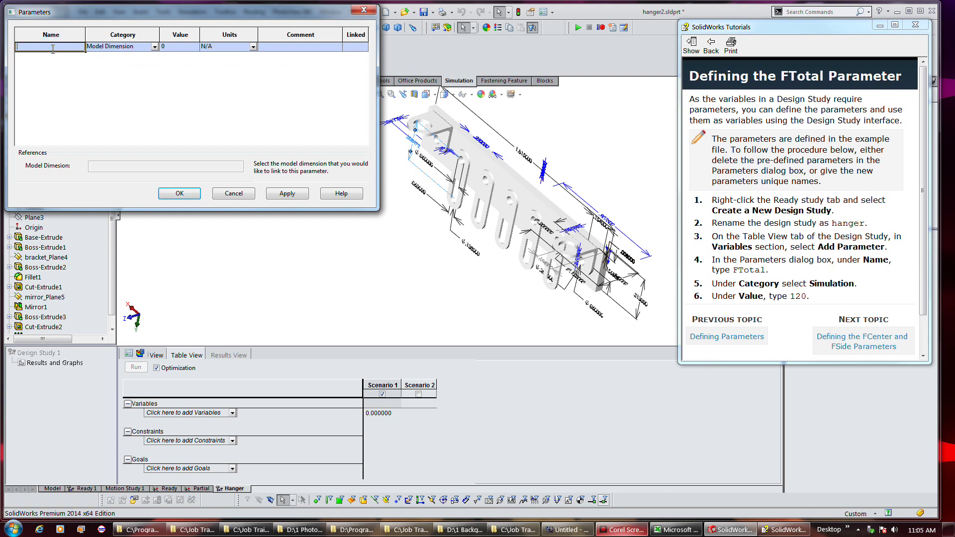
{"action": "type", "text": "FT"}
{"action": "type", "text": "otal"}
{"action": "key", "text": "Tab"}
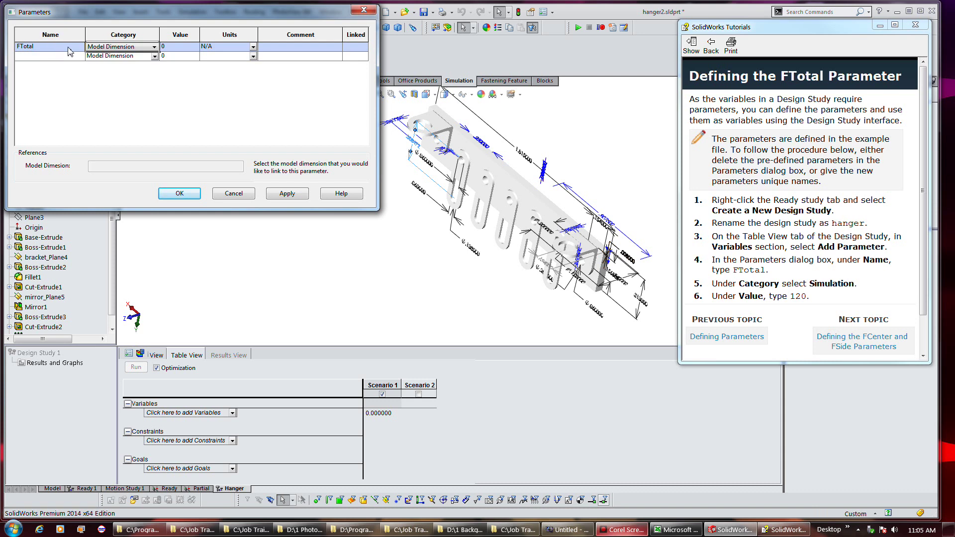
{"action": "left_click", "coordinate": [154, 47]}
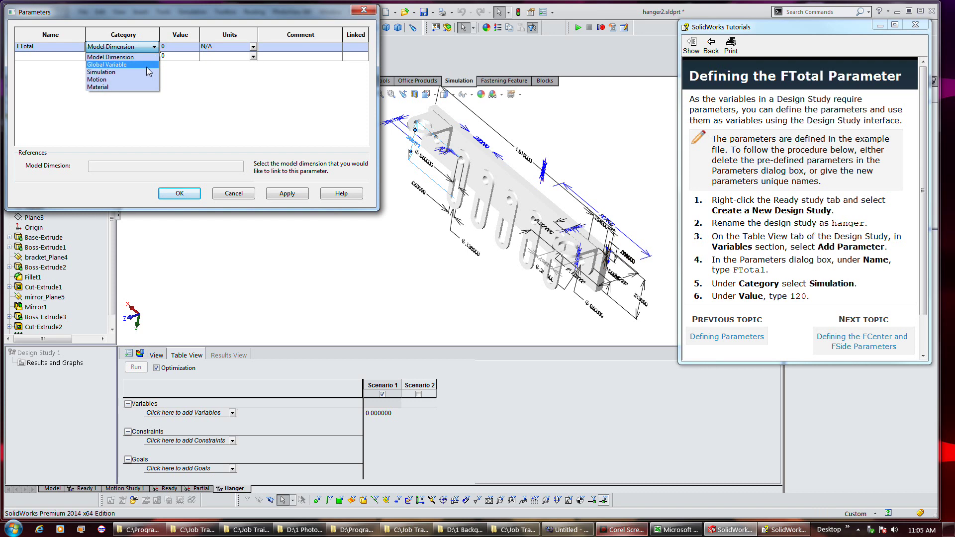
{"action": "left_click", "coordinate": [144, 72]}
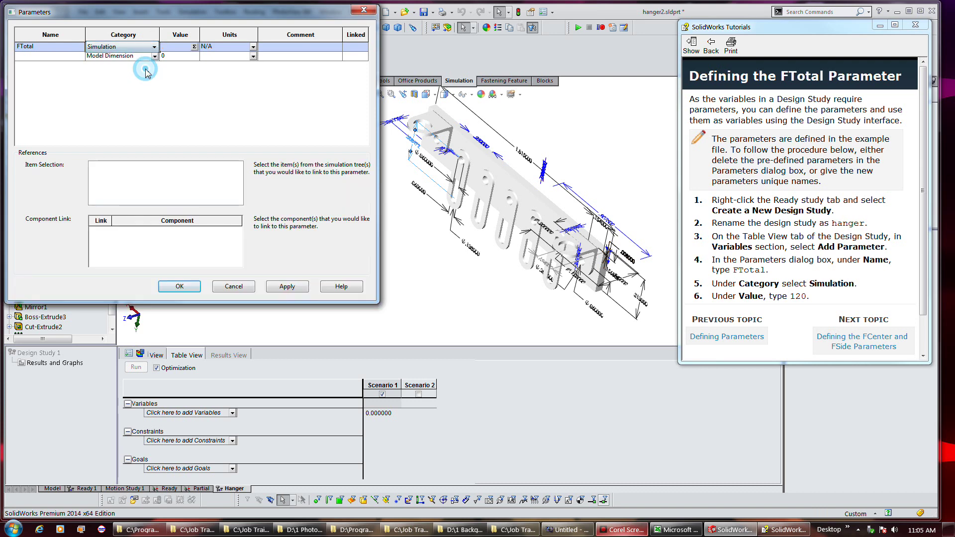
Step: Set FTotal's value to 120 and confirm the parameter
{"action": "left_click", "coordinate": [183, 47]}
{"action": "type", "text": "12"}
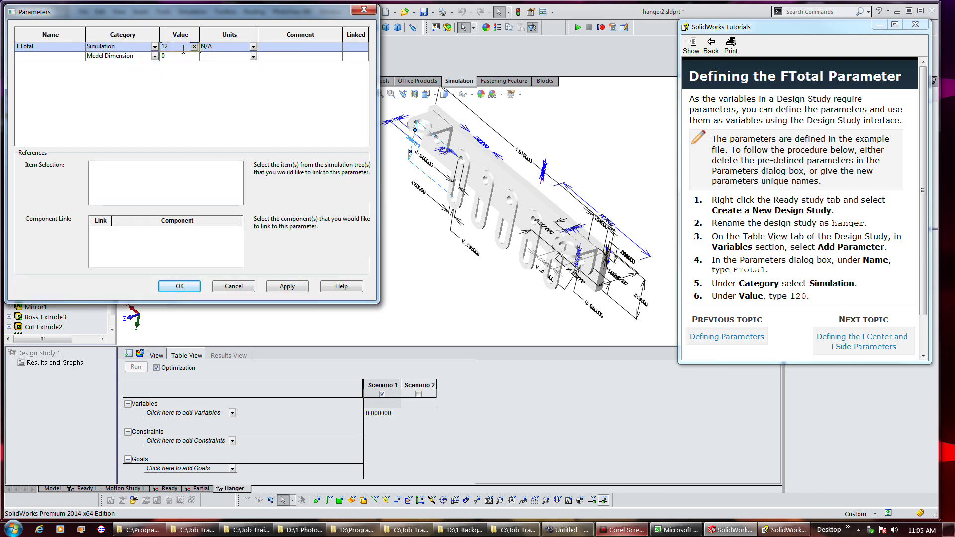
{"action": "type", "text": "0"}
{"action": "left_click", "coordinate": [771, 273]}
{"action": "scroll", "coordinate": [769, 277], "scroll_direction": "down", "scroll_amount": 1}
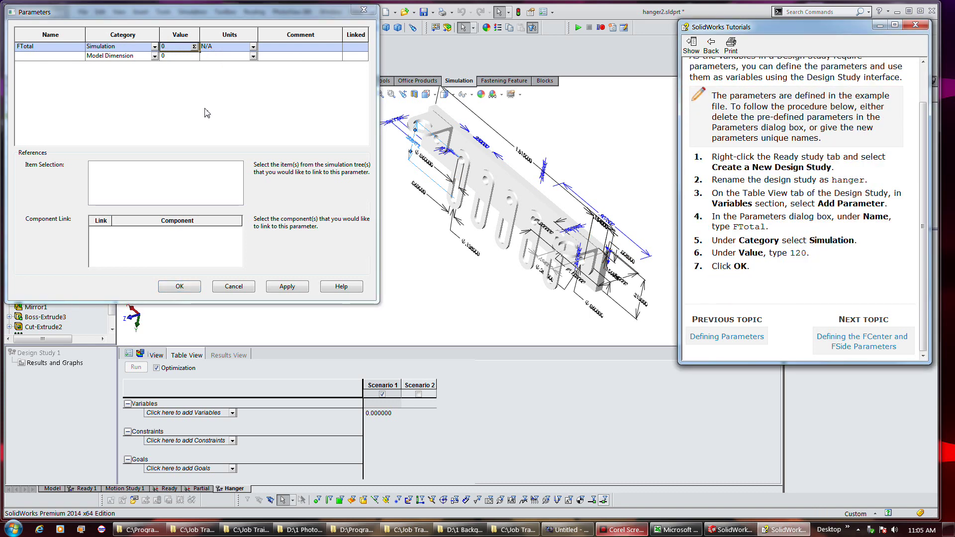
{"action": "double_click", "coordinate": [177, 46]}
{"action": "type", "text": "120"}
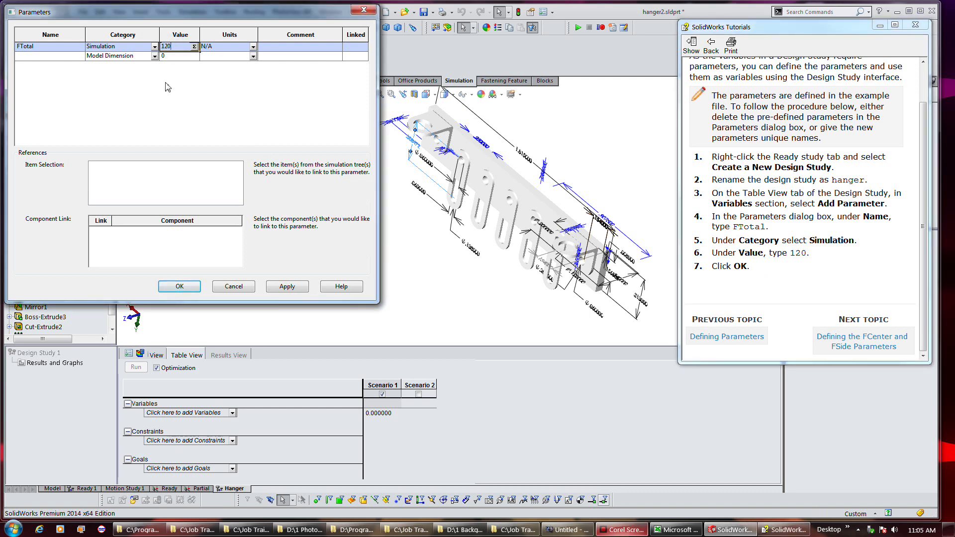
{"action": "key", "text": "Tab"}
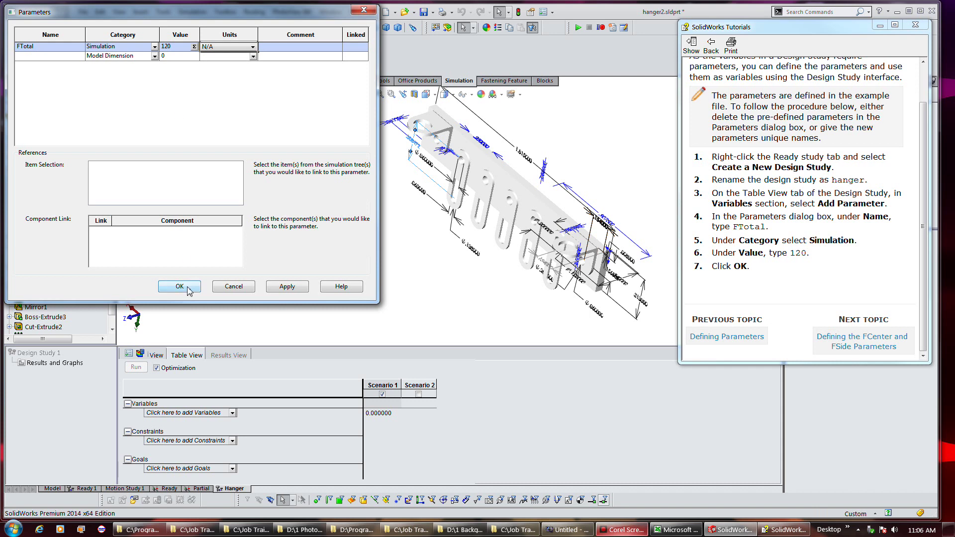
{"action": "left_click", "coordinate": [185, 285]}
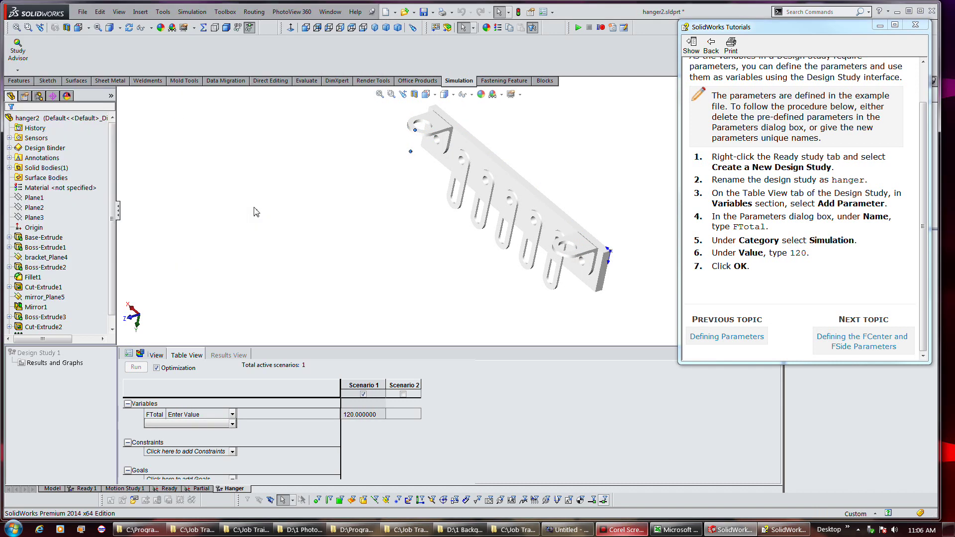
Step: Advance the tutorial to the FCenter and FSide topic and begin adding another parameter
{"action": "left_click", "coordinate": [871, 341]}
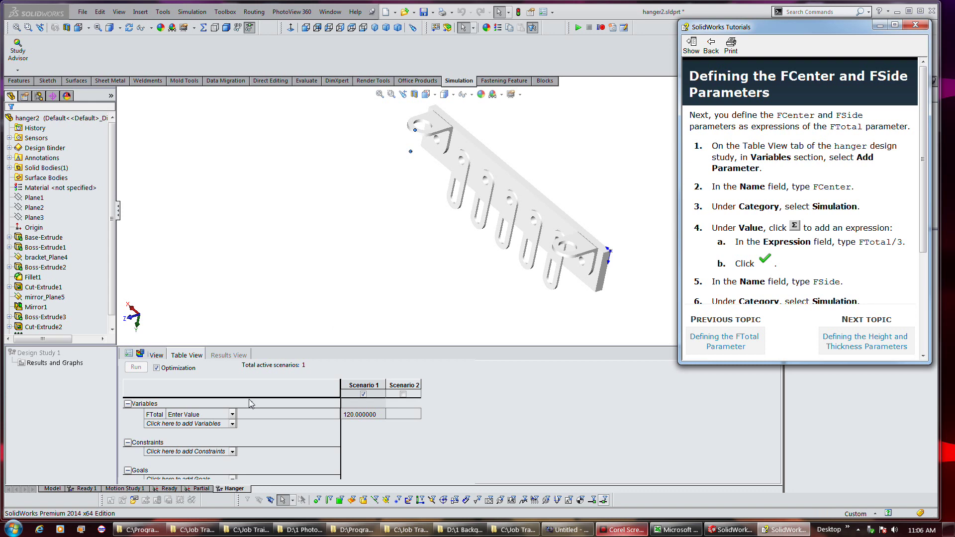
{"action": "left_click", "coordinate": [233, 424]}
{"action": "left_click", "coordinate": [231, 432]}
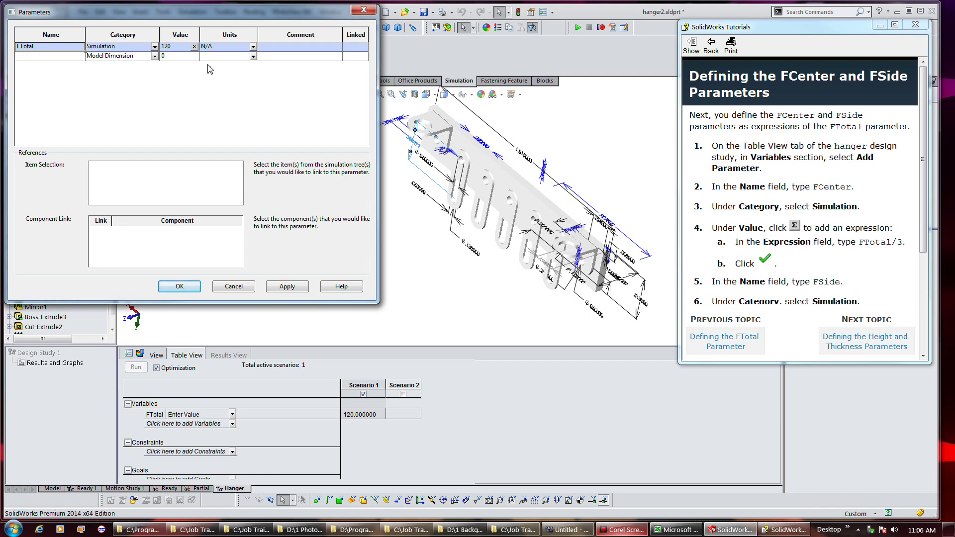
Step: Define FCenter as a Simulation parameter with expression FTotal/3 and confirm it
{"action": "left_click", "coordinate": [67, 55]}
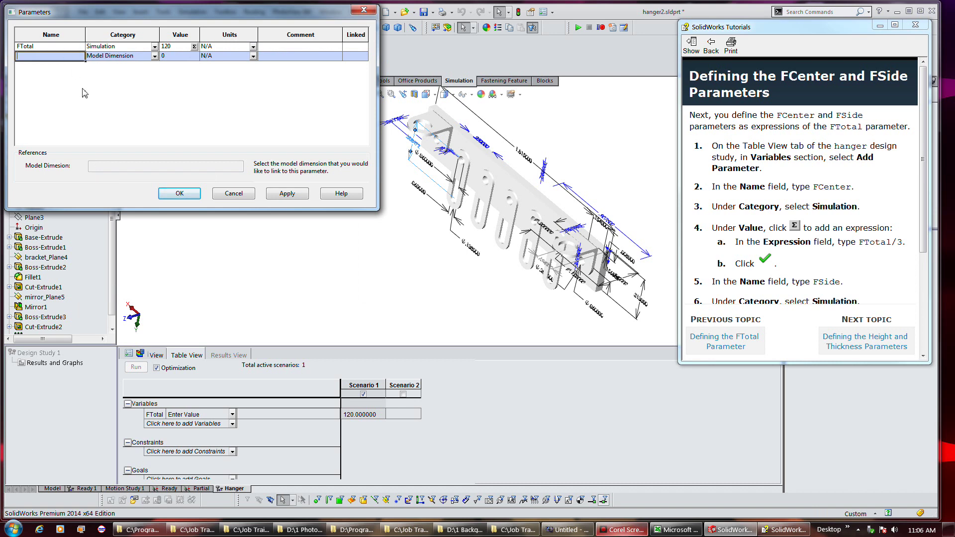
{"action": "type", "text": "FCent"}
{"action": "key", "text": "Tab"}
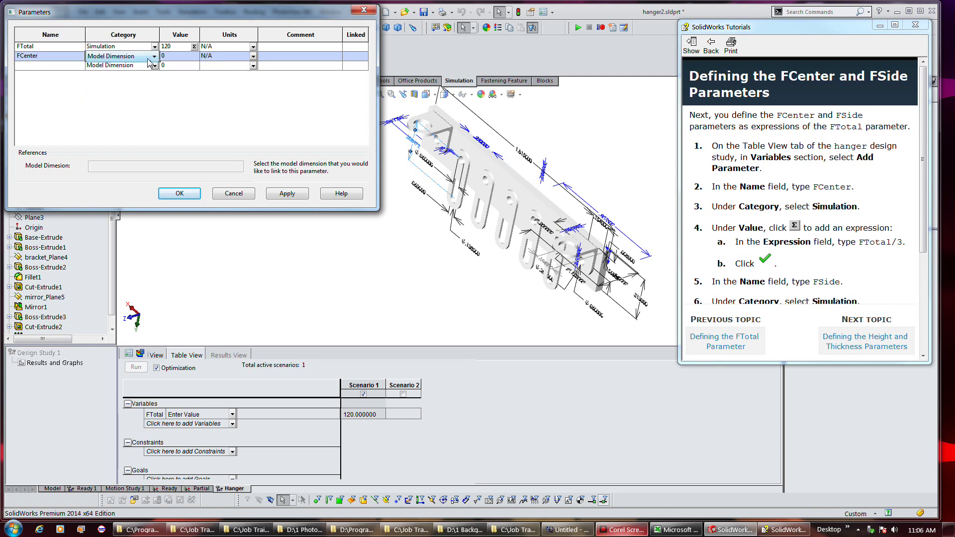
{"action": "left_click", "coordinate": [148, 57]}
{"action": "left_click", "coordinate": [136, 82]}
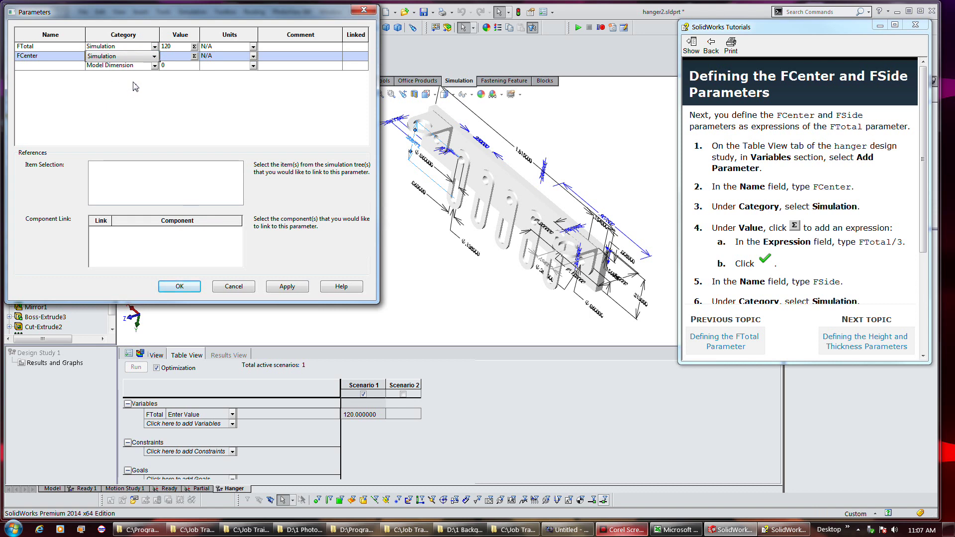
{"action": "left_click", "coordinate": [194, 56]}
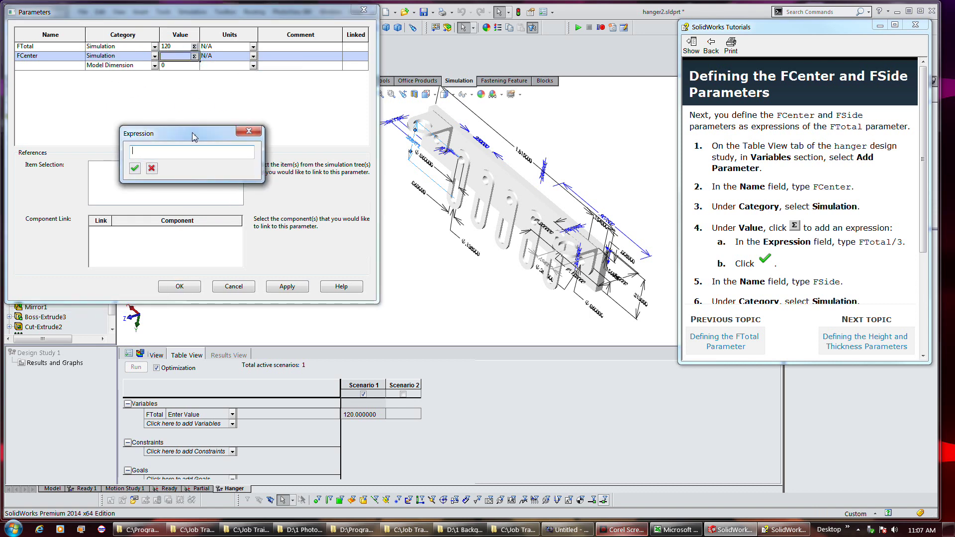
{"action": "type", "text": "FTotal"}
{"action": "type", "text": "/3"}
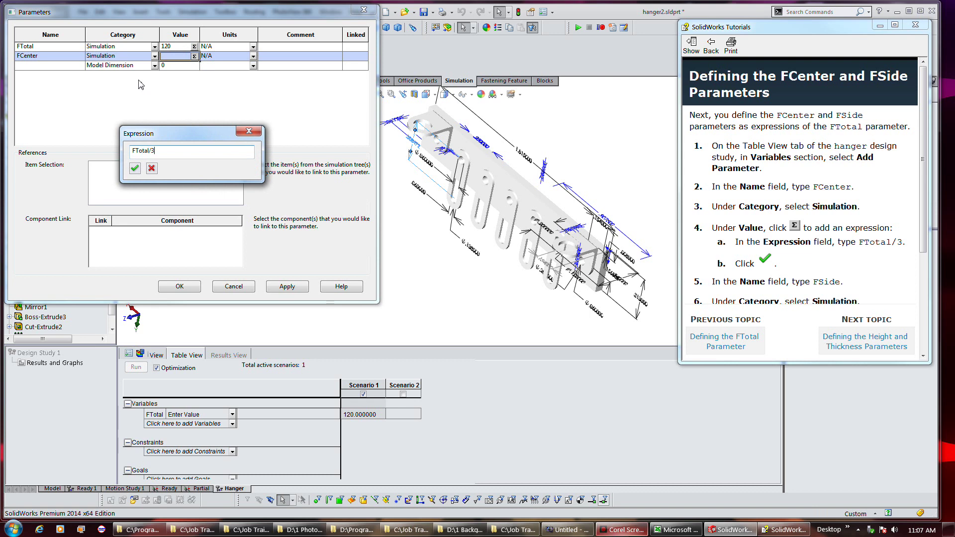
{"action": "left_click", "coordinate": [135, 168]}
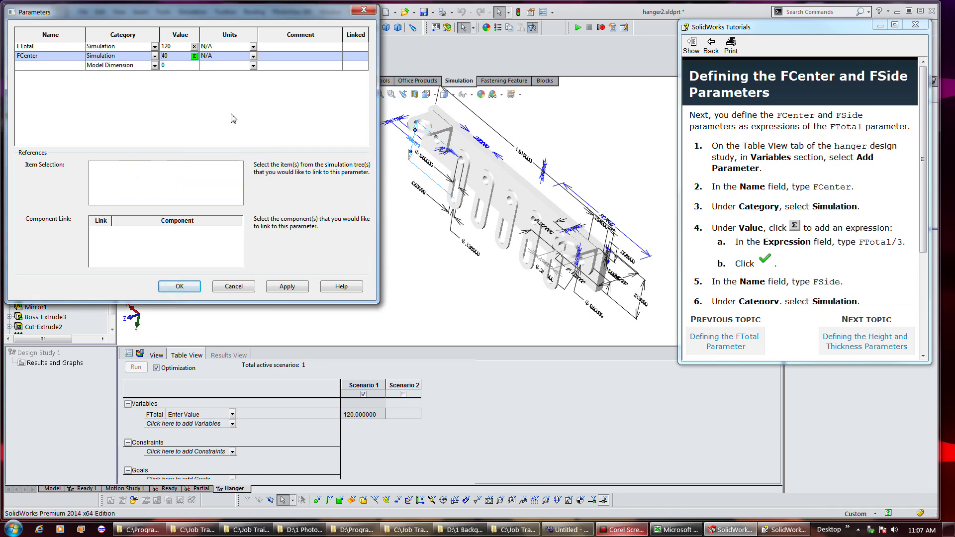
{"action": "left_click", "coordinate": [185, 285]}
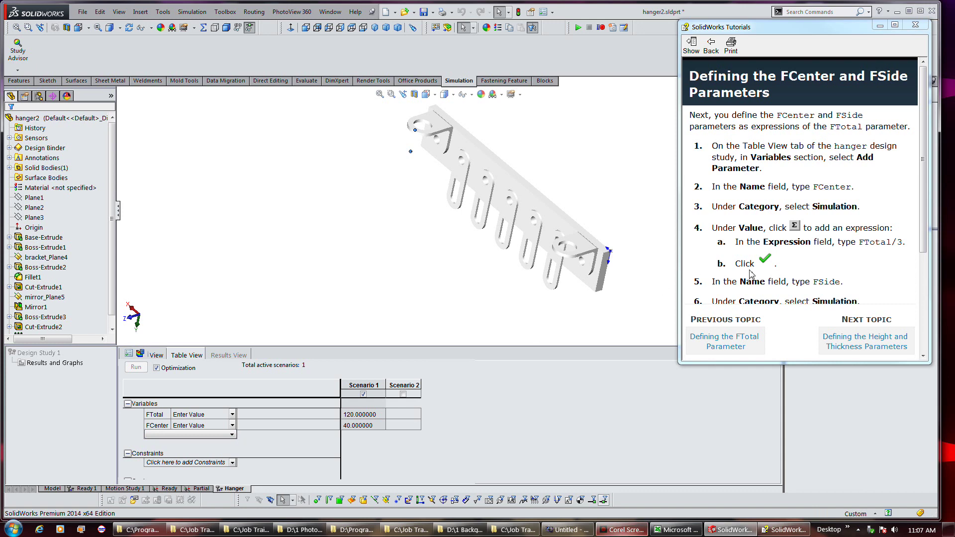
{"action": "left_click", "coordinate": [800, 271]}
Step: Start a third parameter named FSide in the Simulation category
{"action": "scroll", "coordinate": [799, 268], "scroll_direction": "down", "scroll_amount": 2}
{"action": "scroll", "coordinate": [799, 268], "scroll_direction": "down", "scroll_amount": 2}
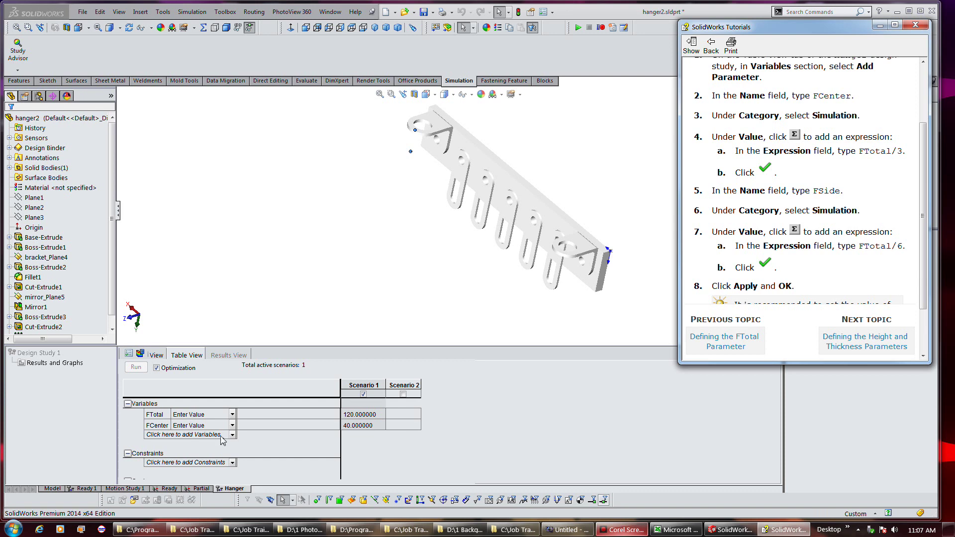
{"action": "left_click", "coordinate": [235, 440]}
{"action": "left_click", "coordinate": [232, 441]}
{"action": "left_click", "coordinate": [39, 65]}
{"action": "type", "text": "F"}
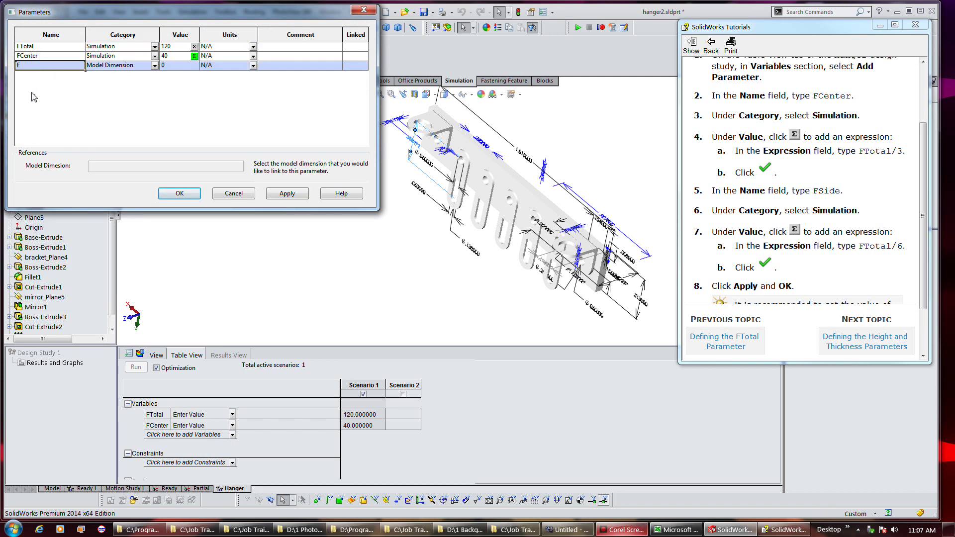
{"action": "type", "text": "Side"}
{"action": "left_click", "coordinate": [154, 66]}
{"action": "left_click", "coordinate": [140, 91]}
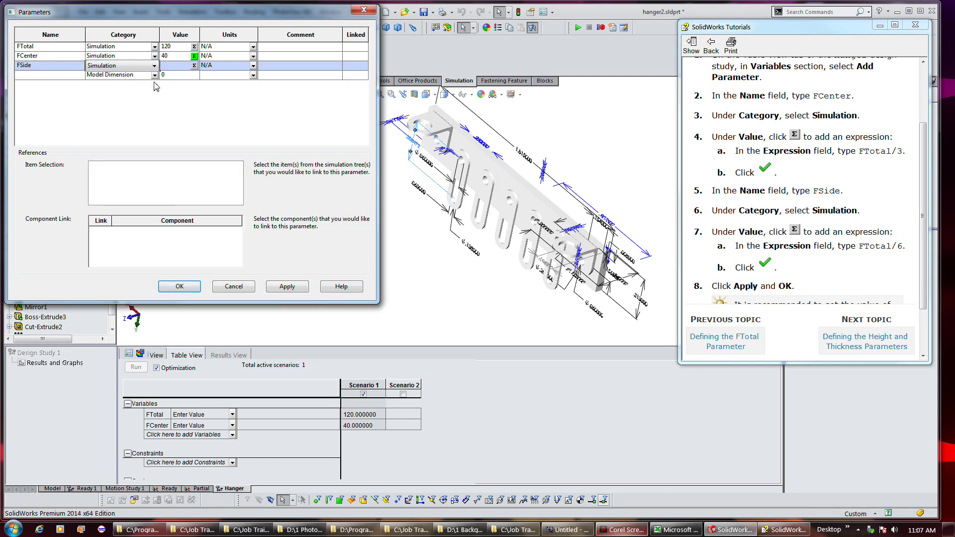
Step: Set FSide's value to the expression FTotal/6, then apply and confirm
{"action": "left_click", "coordinate": [185, 66]}
{"action": "type", "text": "FTot"}
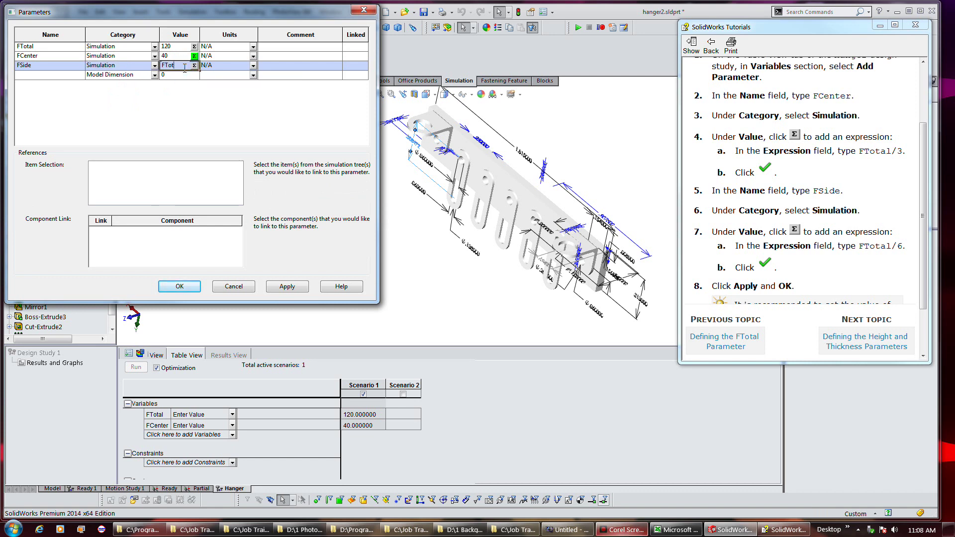
{"action": "type", "text": "al"}
{"action": "left_click", "coordinate": [195, 65]}
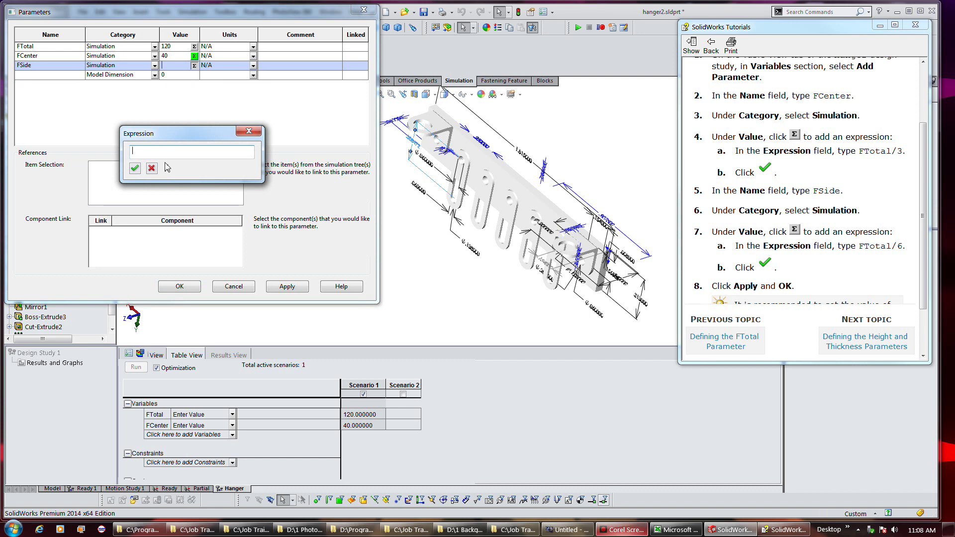
{"action": "type", "text": "FTotal"}
{"action": "right_click", "coordinate": [191, 154]}
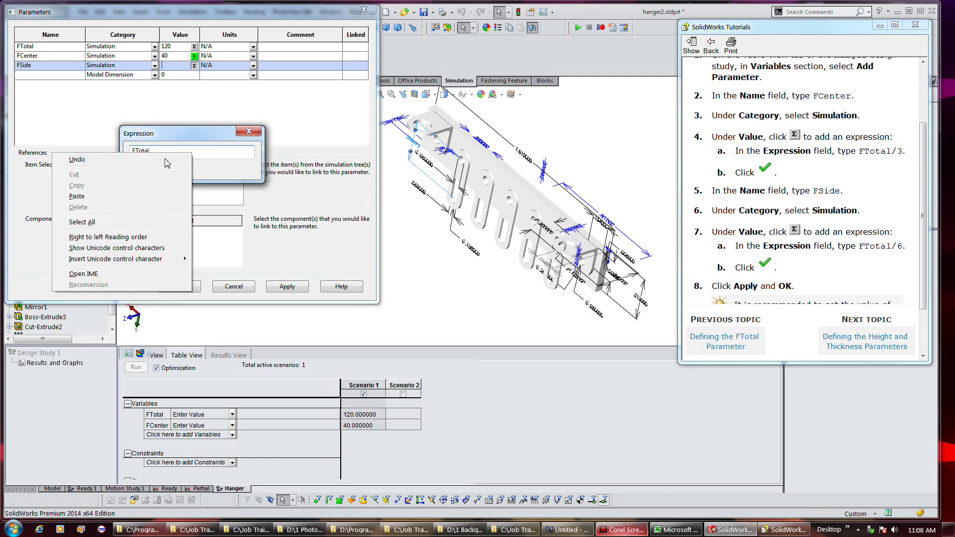
{"action": "left_click", "coordinate": [218, 152]}
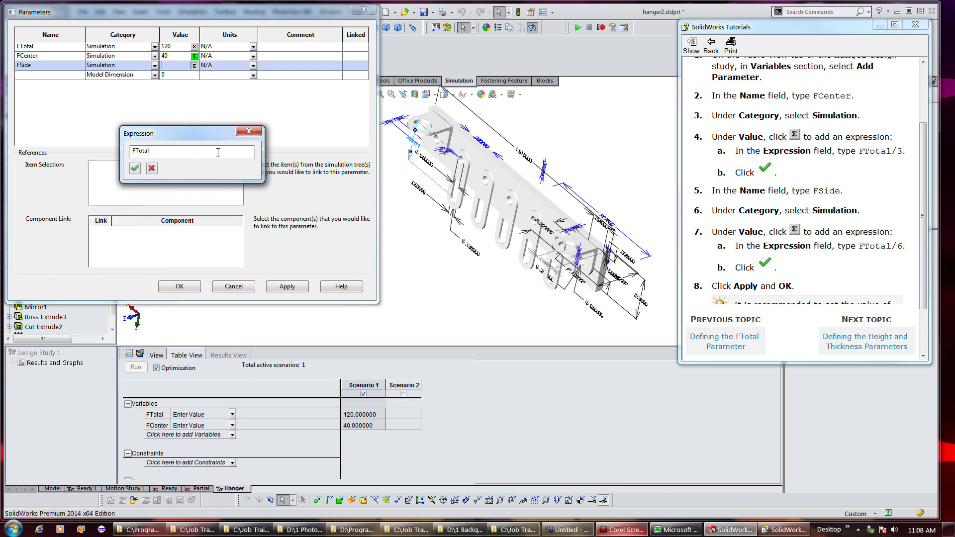
{"action": "type", "text": "/6"}
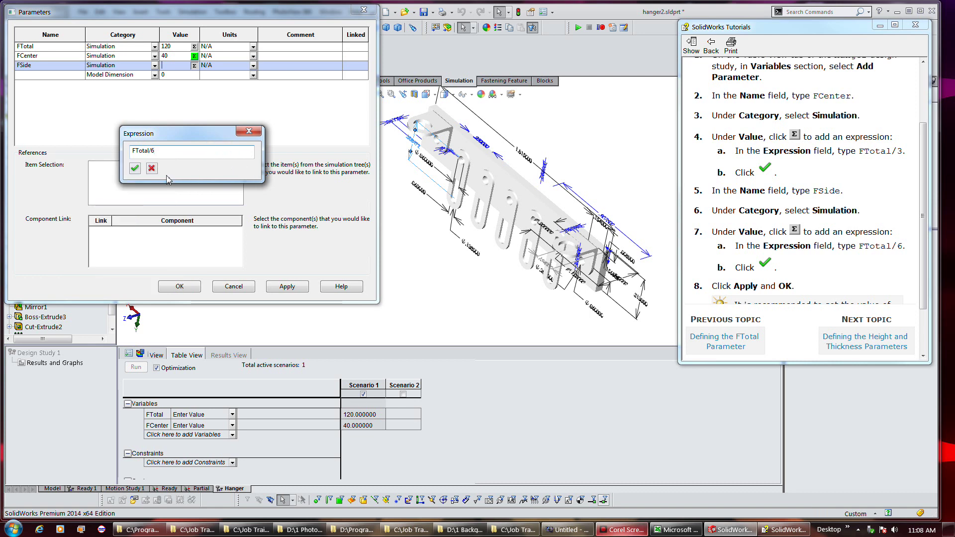
{"action": "left_click", "coordinate": [135, 169]}
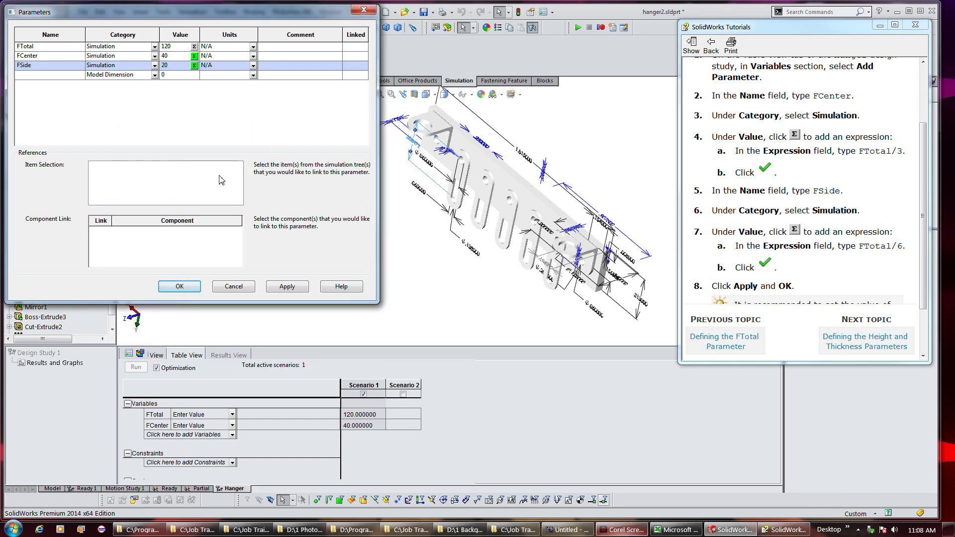
{"action": "left_click", "coordinate": [856, 277]}
{"action": "scroll", "coordinate": [857, 277], "scroll_direction": "down", "scroll_amount": 2}
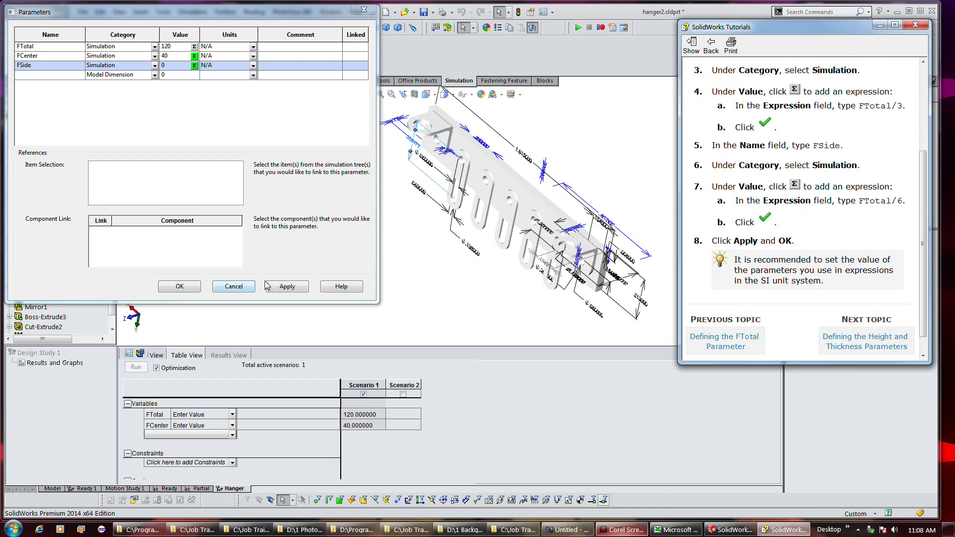
{"action": "left_click", "coordinate": [282, 285]}
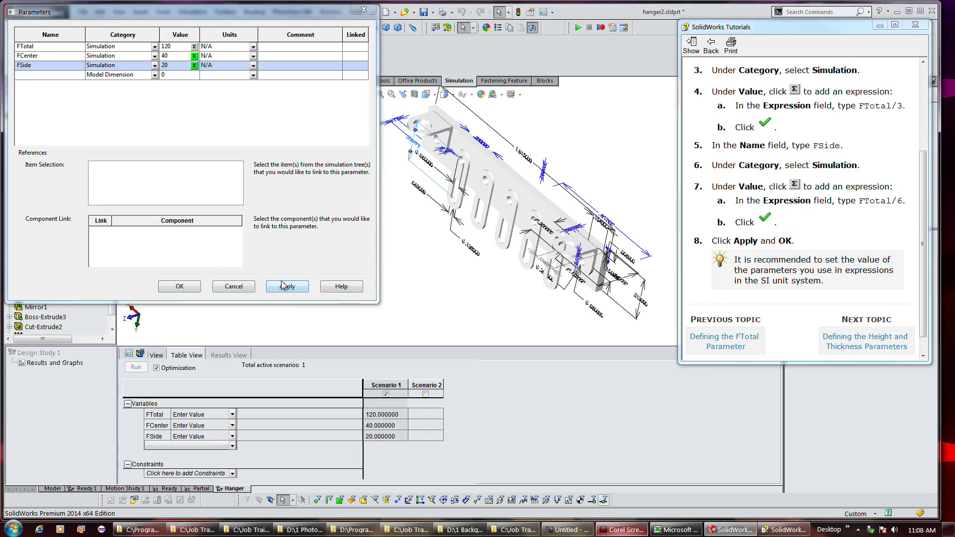
{"action": "left_click", "coordinate": [184, 286]}
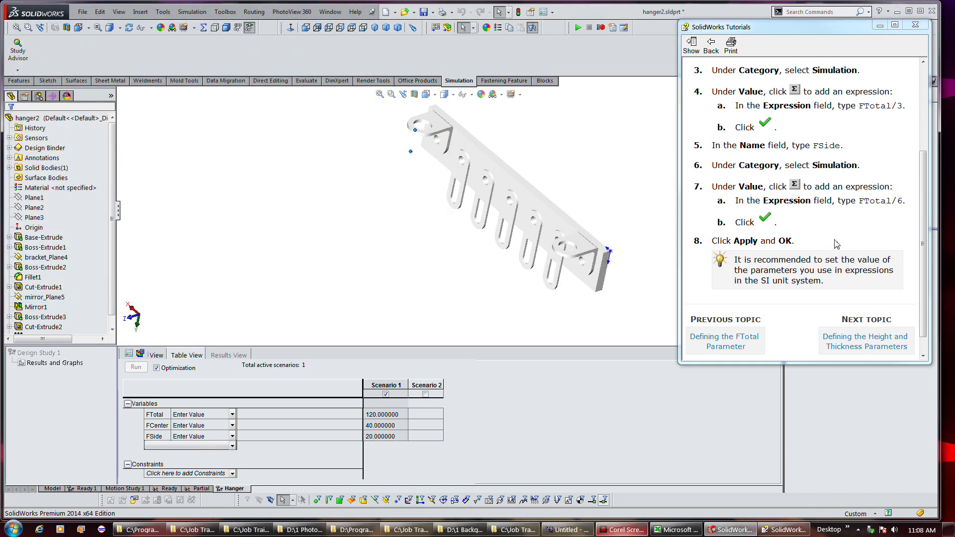
{"action": "scroll", "coordinate": [836, 243], "scroll_direction": "down", "scroll_amount": 1}
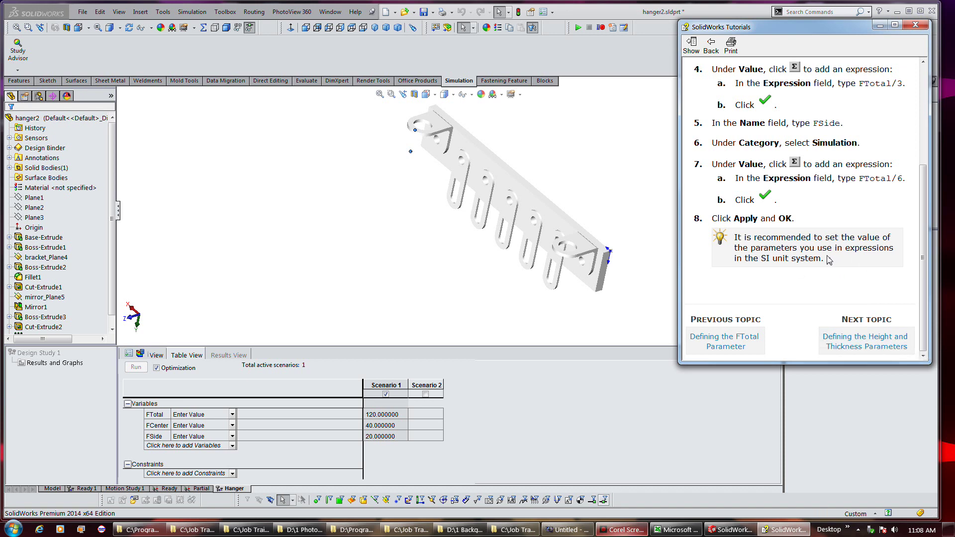
Step: Advance the tutorial to the 'Defining the Height and Thickness Parameters' topic
{"action": "left_click", "coordinate": [852, 342]}
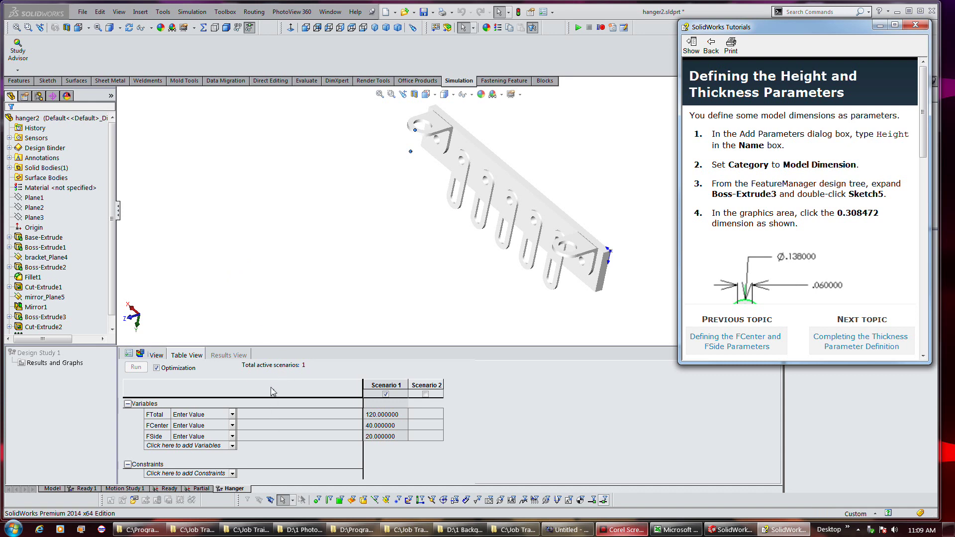
Step: Add a Height parameter of category Model Dimension and expand Boss-Extrude3 to show Sketch5
{"action": "left_click", "coordinate": [232, 446]}
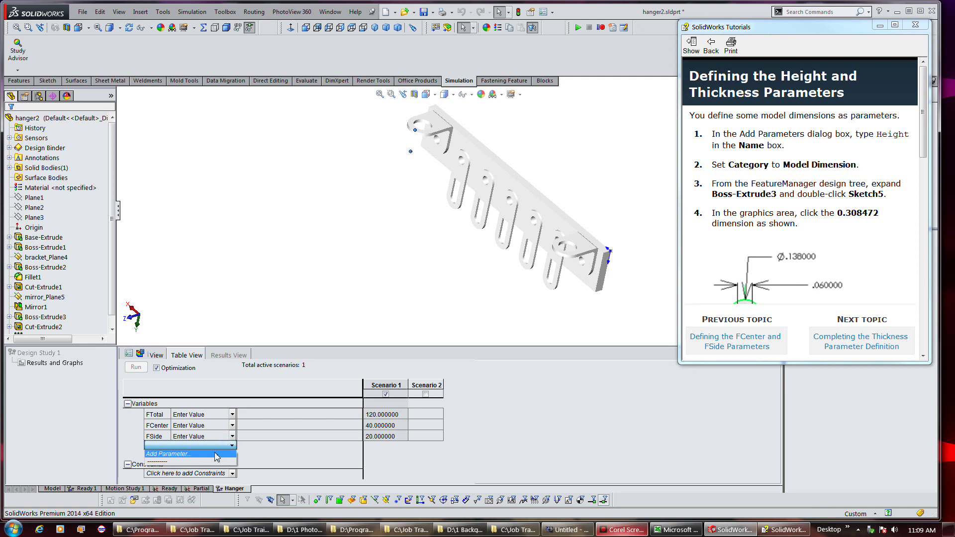
{"action": "left_click", "coordinate": [217, 454]}
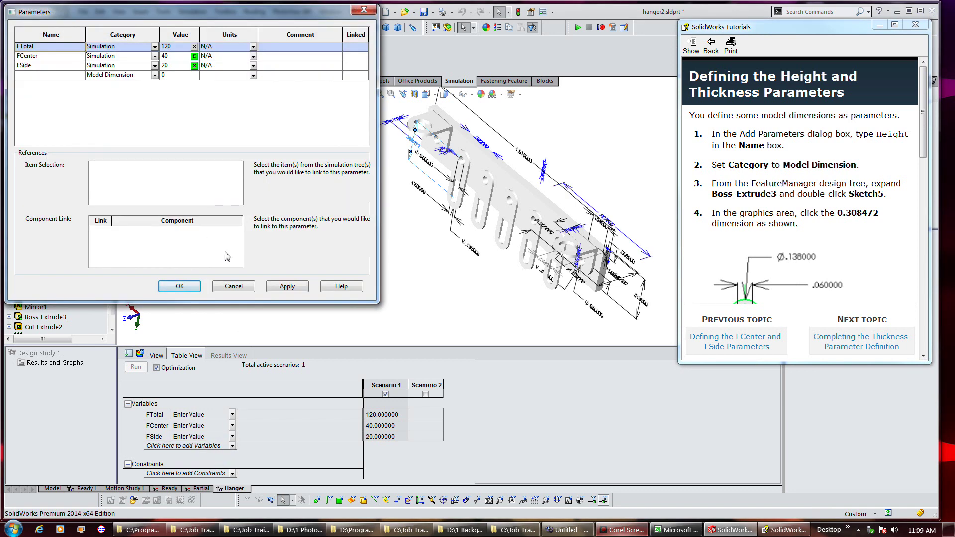
{"action": "left_click", "coordinate": [62, 76]}
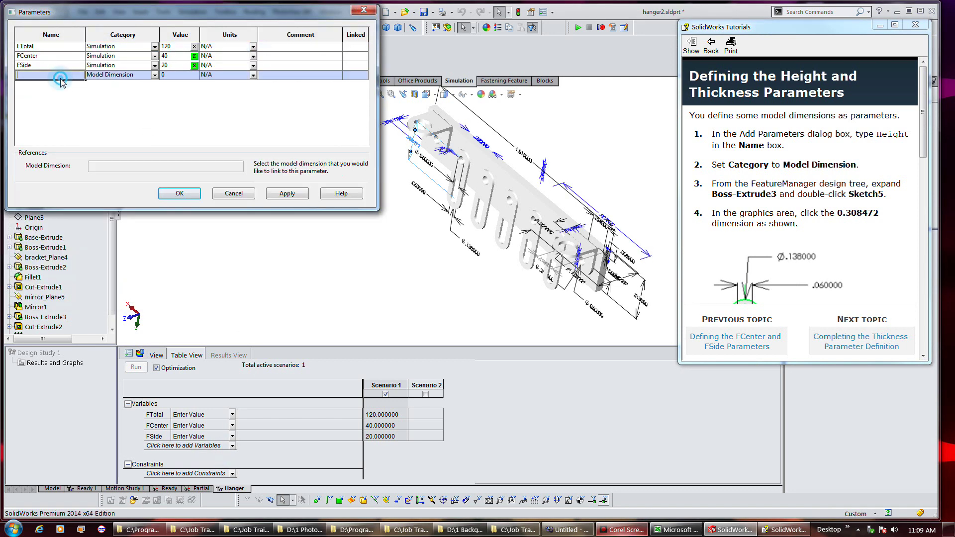
{"action": "type", "text": "Height"}
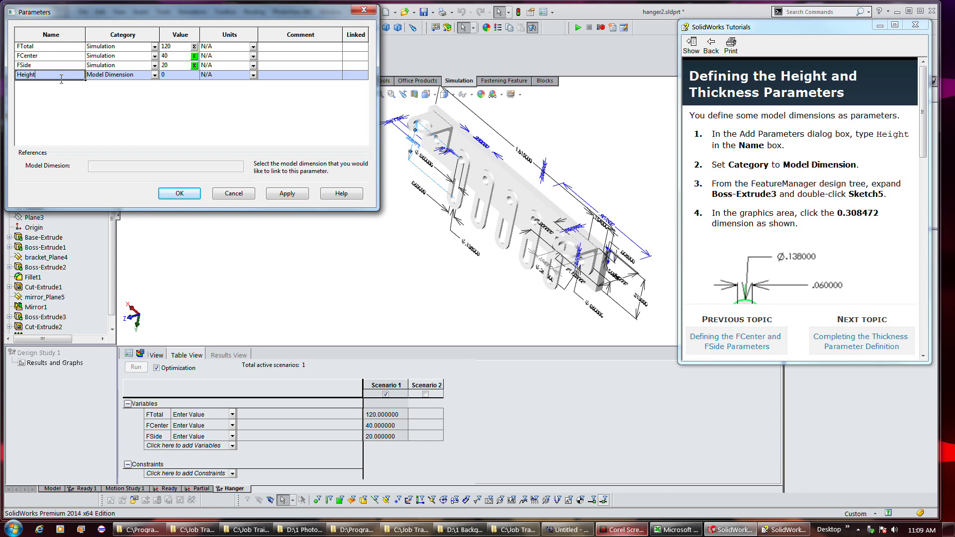
{"action": "key", "text": "Tab"}
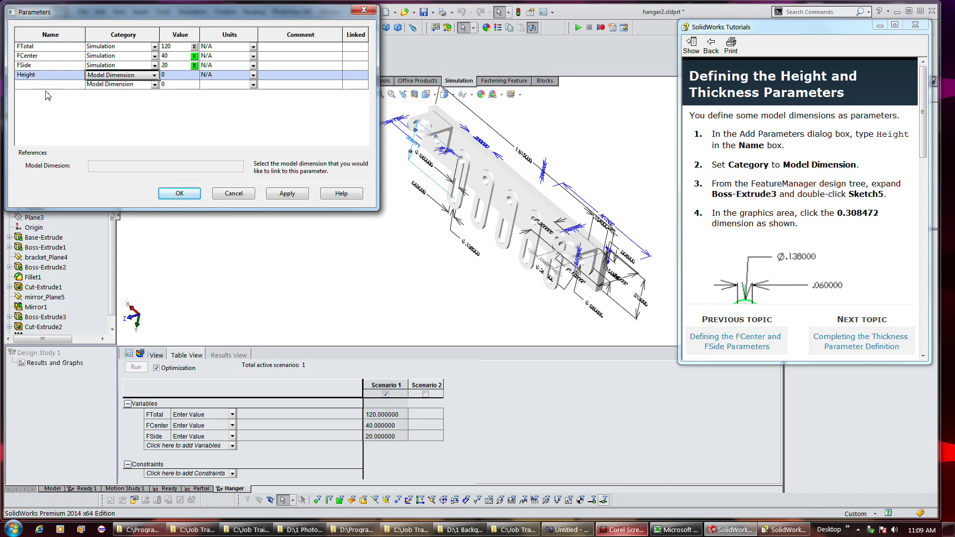
{"action": "key", "text": "Tab"}
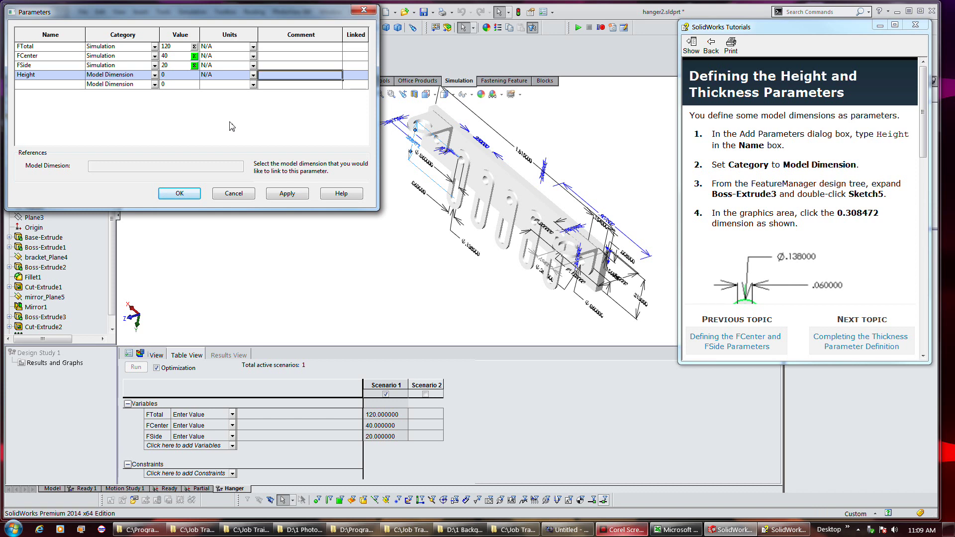
{"action": "mouse_move", "coordinate": [251, 15]}
{"action": "left_mouse_down"}
{"action": "mouse_move", "coordinate": [398, 216]}
{"action": "mouse_move", "coordinate": [383, 222]}
{"action": "mouse_move", "coordinate": [375, 253]}
{"action": "left_mouse_up"}
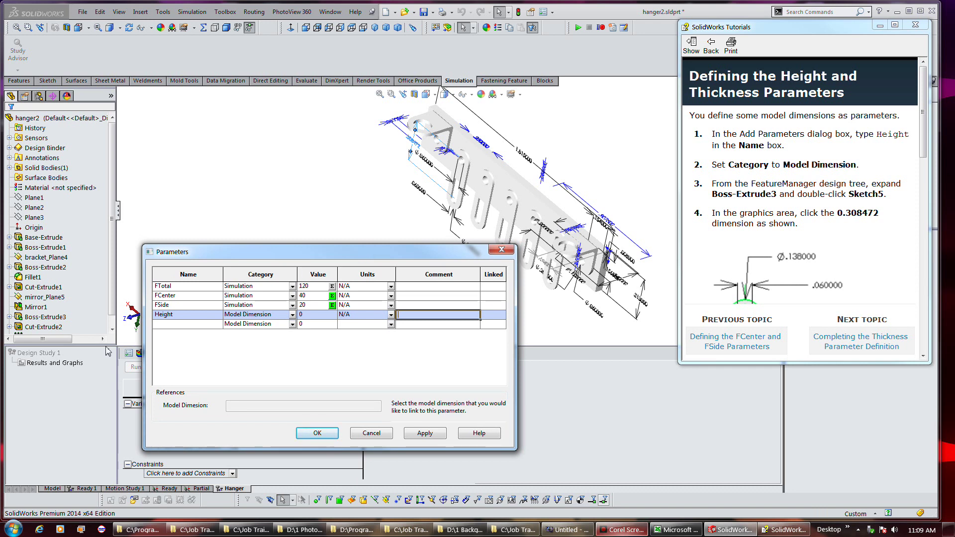
{"action": "left_click", "coordinate": [9, 317]}
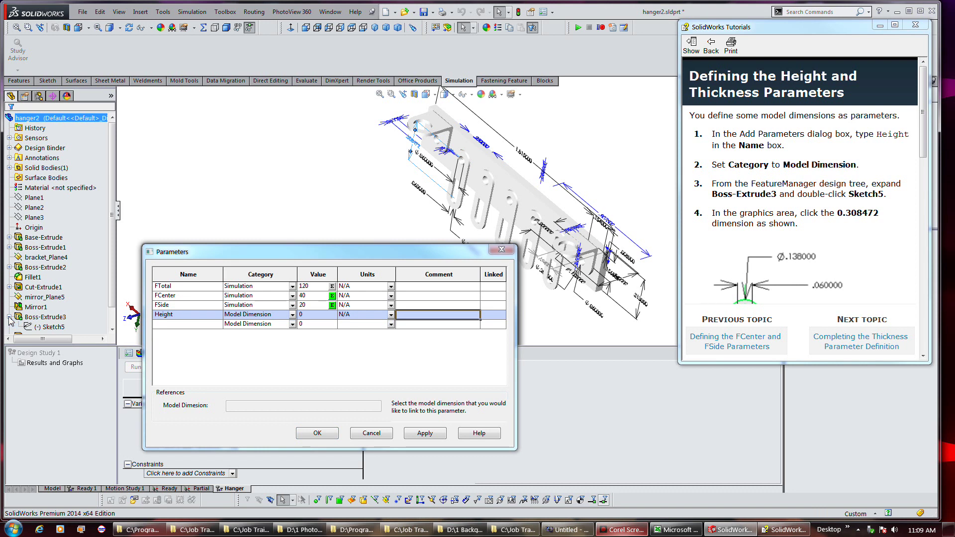
Step: Link Height to Sketch5's 0.308472 in dimension D1@Sketch5
{"action": "double_click", "coordinate": [49, 327]}
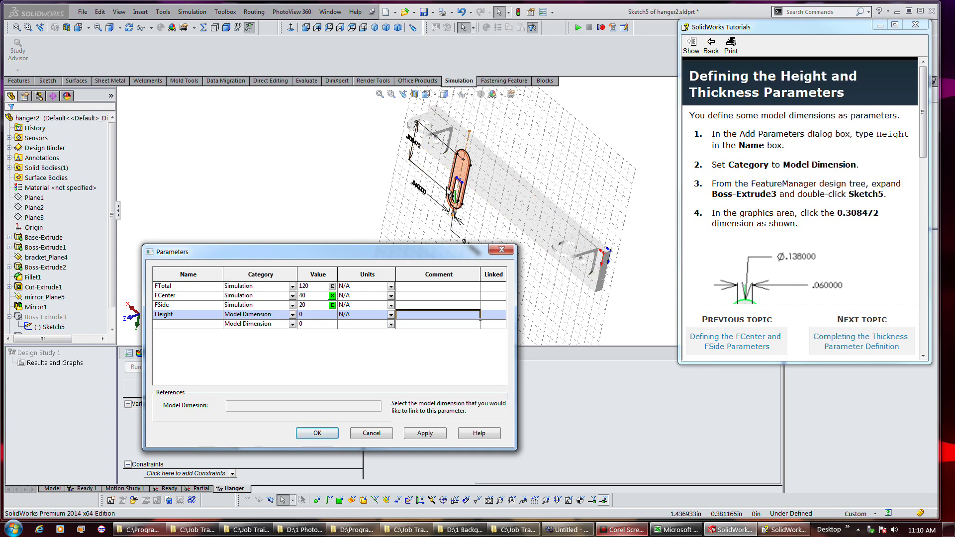
{"action": "scroll", "coordinate": [404, 155], "scroll_direction": "down", "scroll_amount": 5}
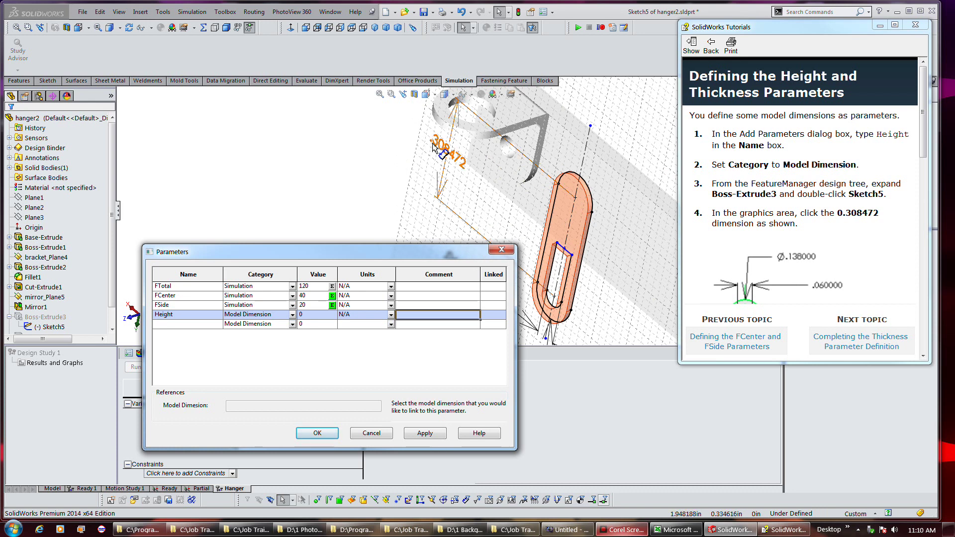
{"action": "left_click", "coordinate": [433, 147]}
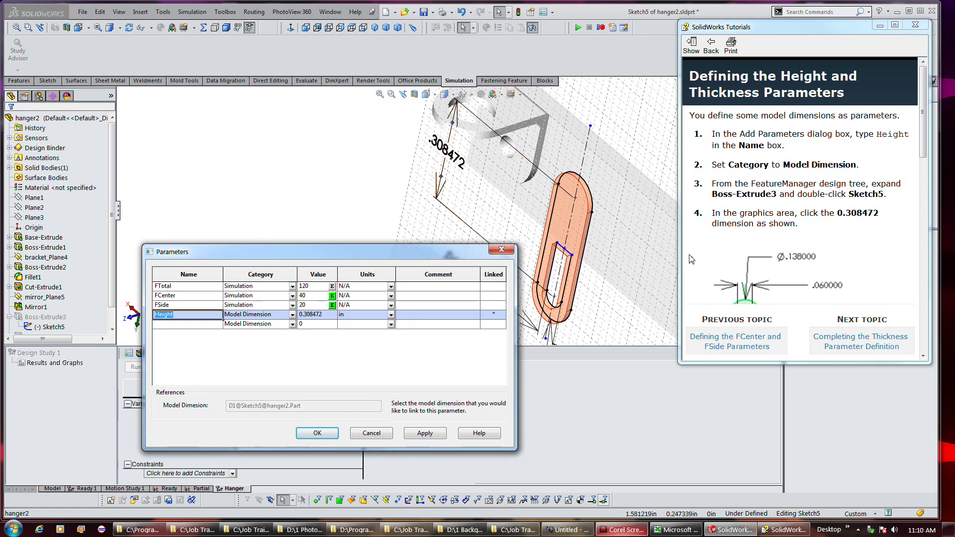
{"action": "left_click", "coordinate": [725, 252]}
{"action": "scroll", "coordinate": [726, 252], "scroll_direction": "down", "scroll_amount": 1}
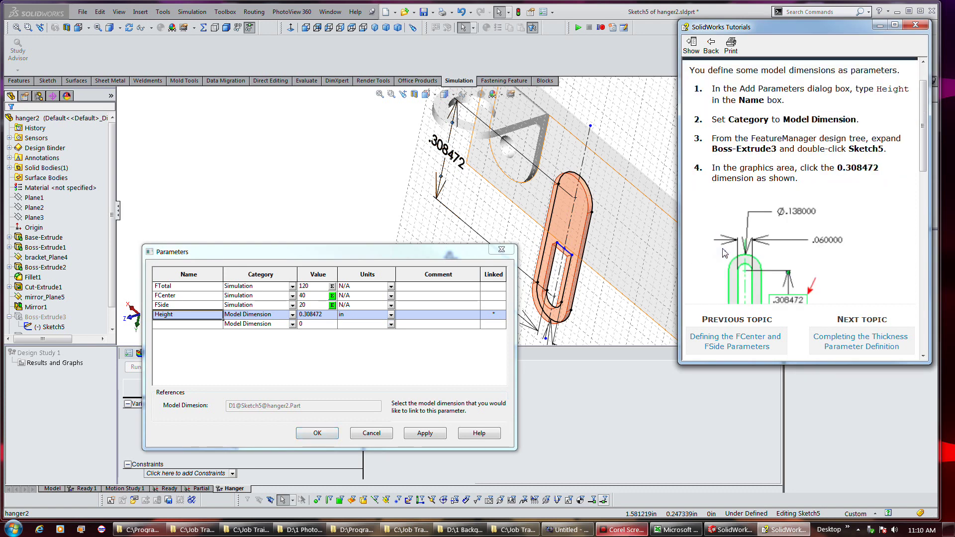
{"action": "scroll", "coordinate": [725, 252], "scroll_direction": "down", "scroll_amount": 1}
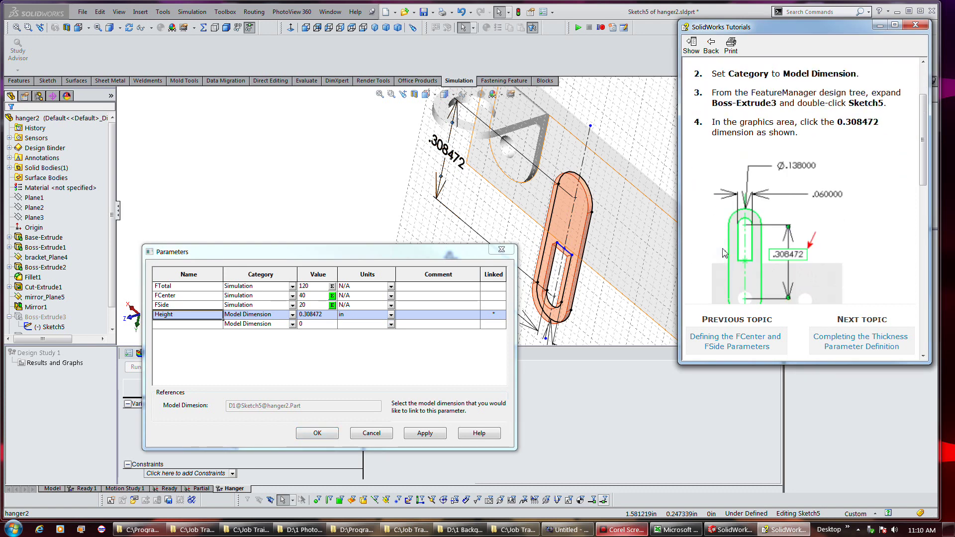
{"action": "scroll", "coordinate": [724, 252], "scroll_direction": "down", "scroll_amount": 1}
{"action": "scroll", "coordinate": [724, 253], "scroll_direction": "down", "scroll_amount": 1}
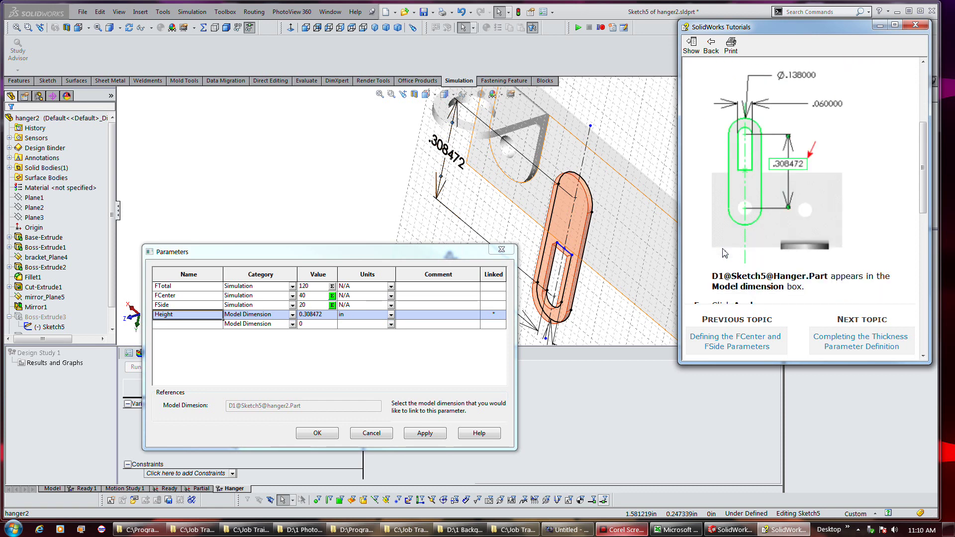
{"action": "scroll", "coordinate": [724, 252], "scroll_direction": "down", "scroll_amount": 1}
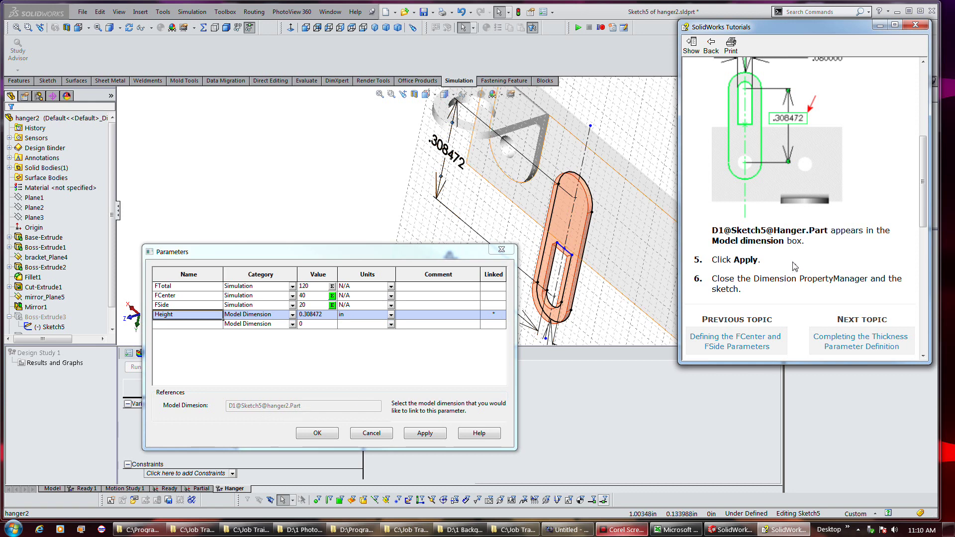
Step: Apply the linked Height parameter in the Parameters dialog
{"action": "left_click", "coordinate": [417, 434]}
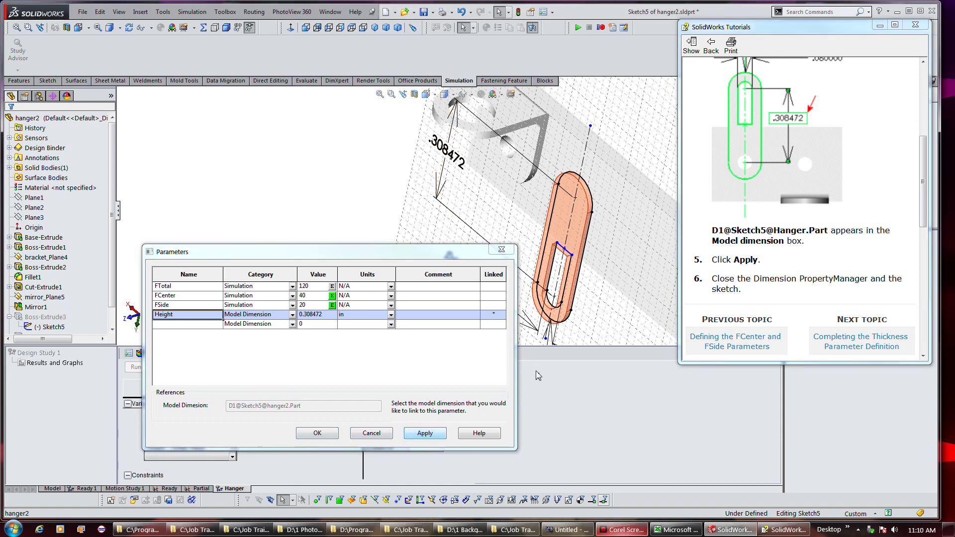
{"action": "left_click", "coordinate": [425, 434]}
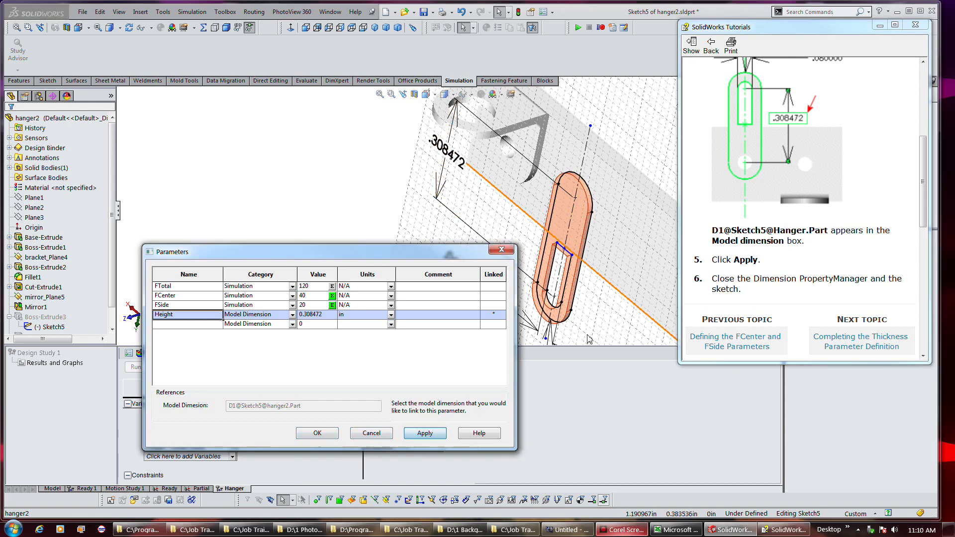
{"action": "left_click", "coordinate": [755, 251]}
{"action": "scroll", "coordinate": [761, 249], "scroll_direction": "down", "scroll_amount": 1}
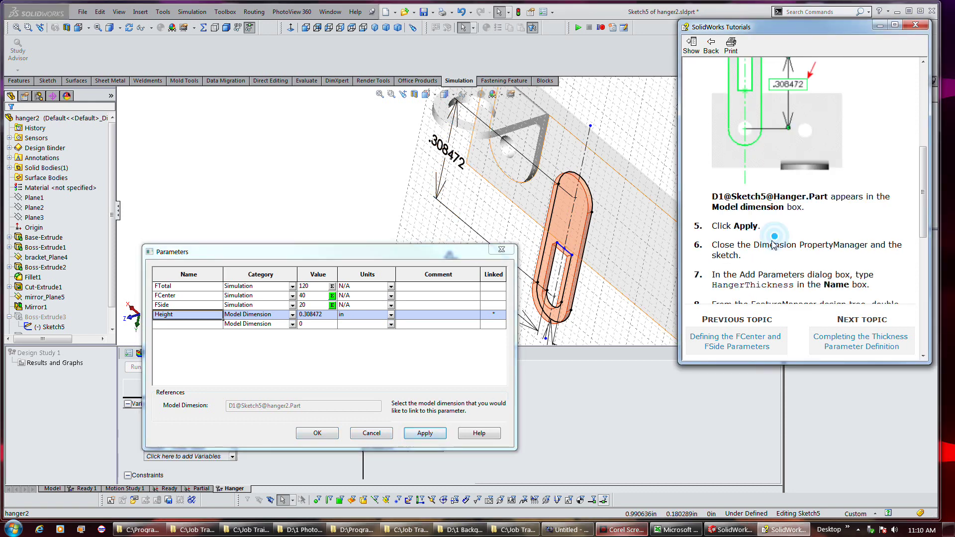
{"action": "scroll", "coordinate": [769, 249], "scroll_direction": "down", "scroll_amount": 1}
{"action": "scroll", "coordinate": [771, 248], "scroll_direction": "down", "scroll_amount": 1}
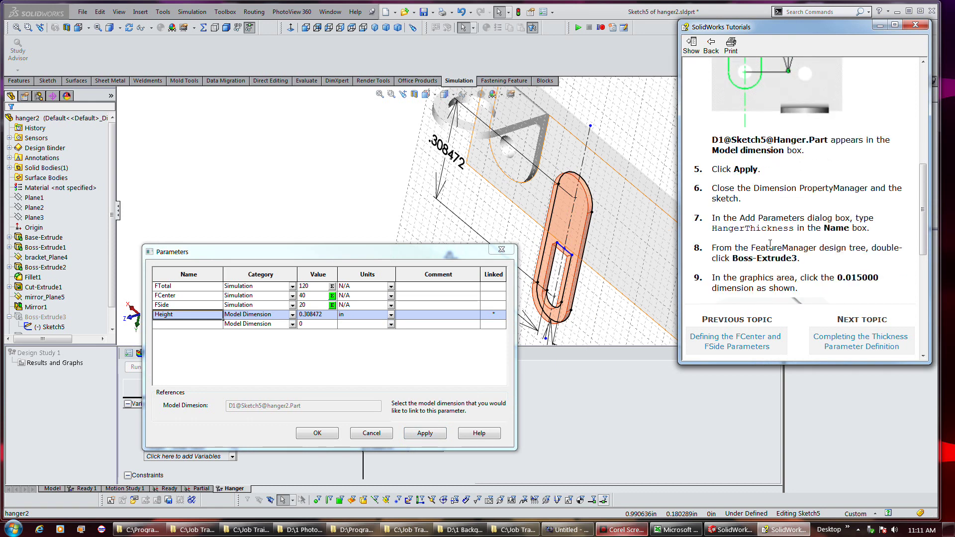
Step: Close Parameters with Height at 0.30847in and exit Sketch5 back to the hanger2 part
{"action": "left_click", "coordinate": [314, 434]}
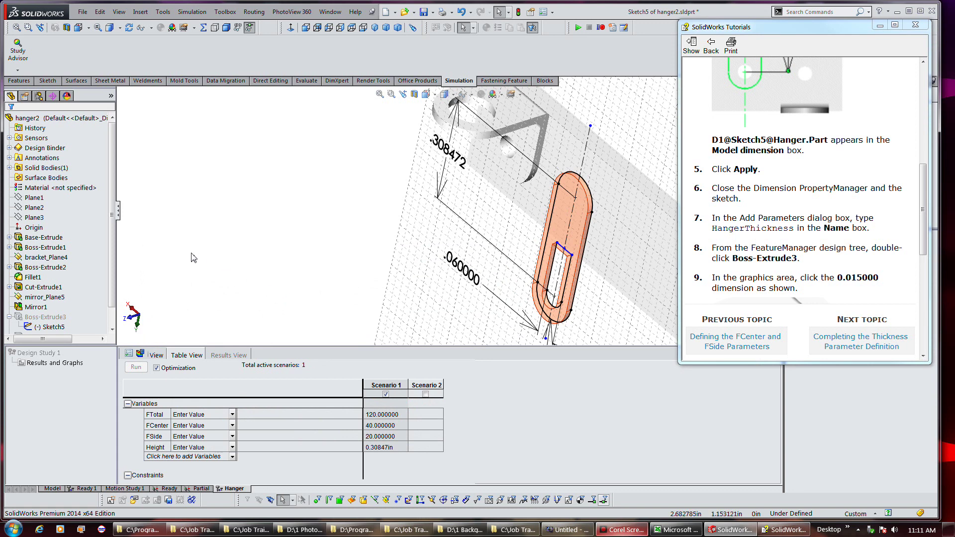
{"action": "left_click", "coordinate": [51, 326]}
{"action": "left_click_drag", "start_coordinate": [723, 35], "coordinate": [827, 77]}
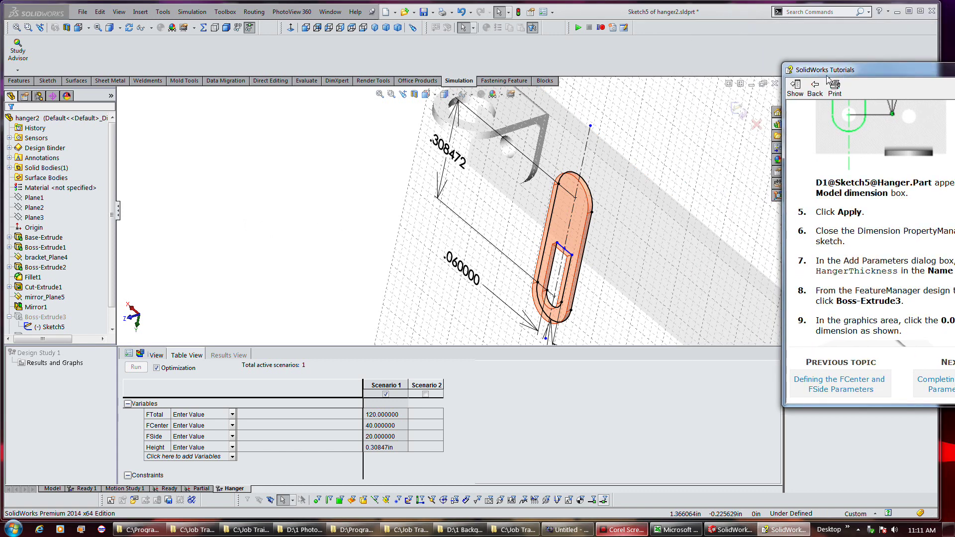
{"action": "key", "text": "ctrl+b"}
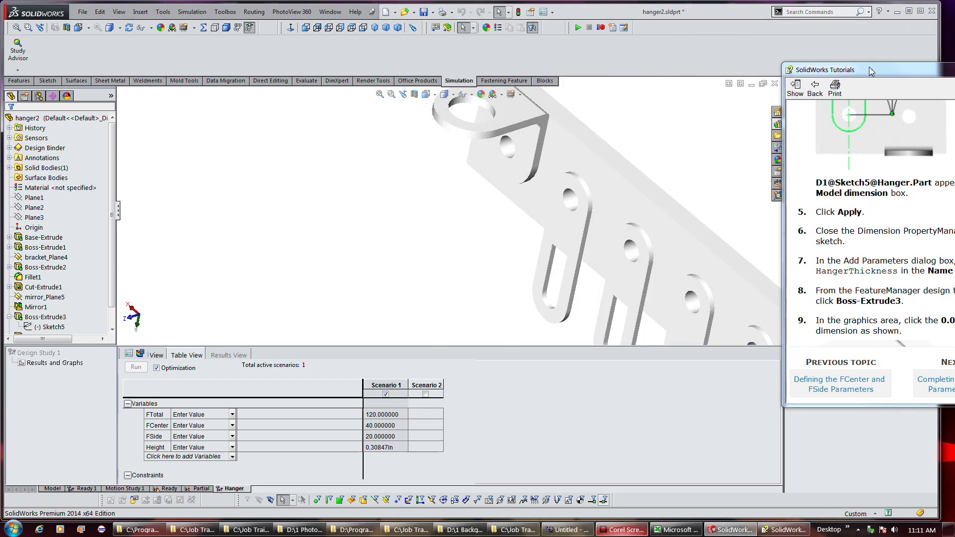
{"action": "left_click_drag", "start_coordinate": [870, 71], "coordinate": [651, 28]}
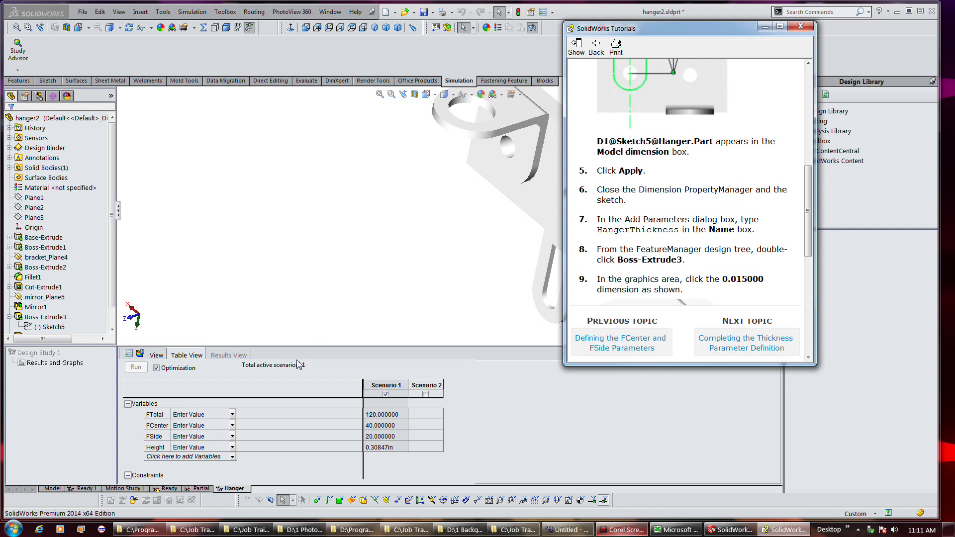
Step: Start a new study parameter via Add Parameter and move the Parameters dialog off the feature tree
{"action": "left_click", "coordinate": [232, 457]}
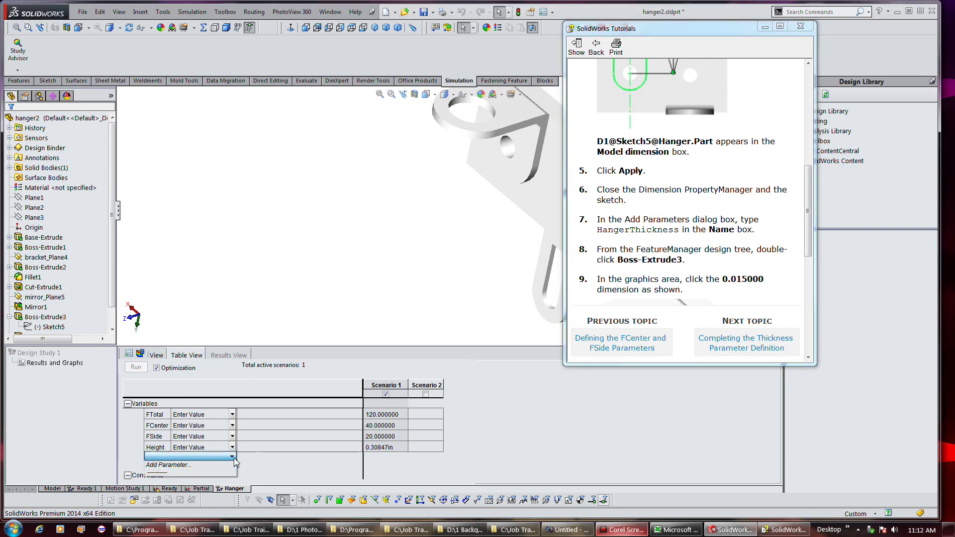
{"action": "left_click", "coordinate": [219, 465]}
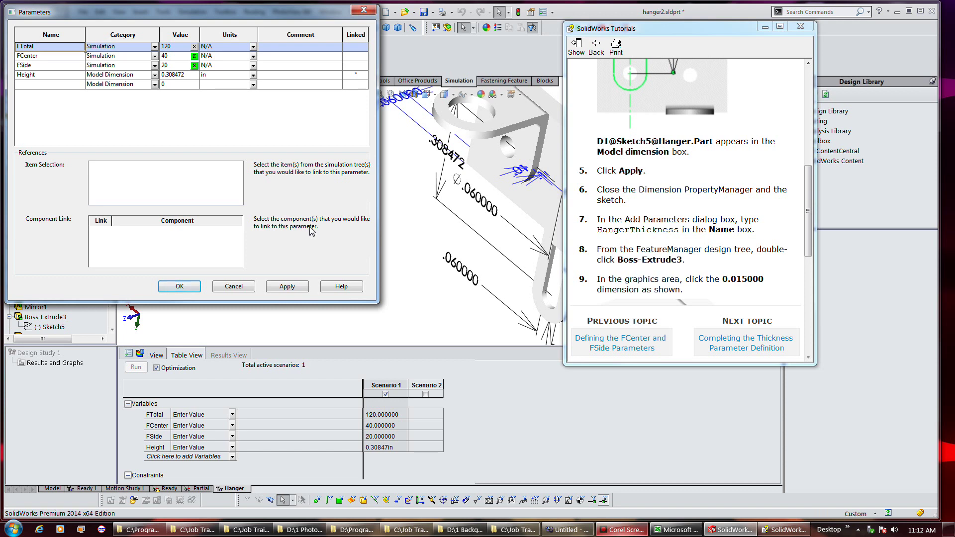
{"action": "mouse_move", "coordinate": [284, 19]}
{"action": "left_mouse_down"}
{"action": "mouse_move", "coordinate": [364, 63]}
{"action": "mouse_move", "coordinate": [321, 37]}
{"action": "left_mouse_up"}
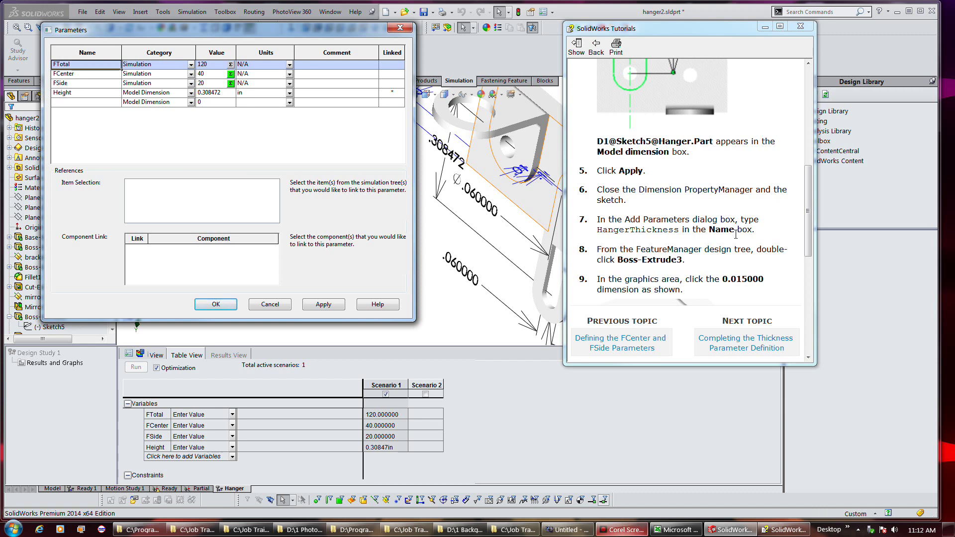
Step: Name the new blank parameter HangerThickness in the Parameters dialog
{"action": "left_click", "coordinate": [478, 198]}
{"action": "left_click", "coordinate": [91, 102]}
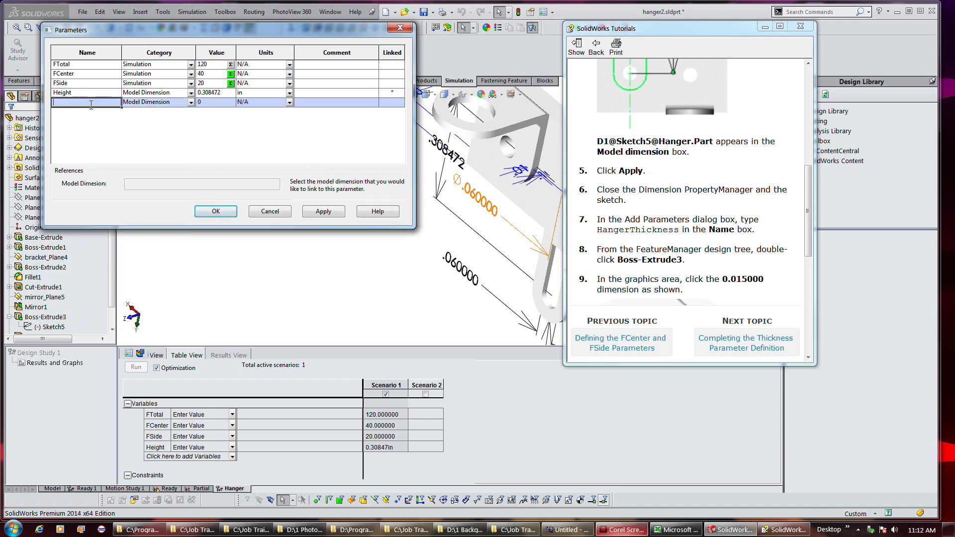
{"action": "type", "text": "Hang"}
{"action": "type", "text": "erThick"}
{"action": "type", "text": "ness"}
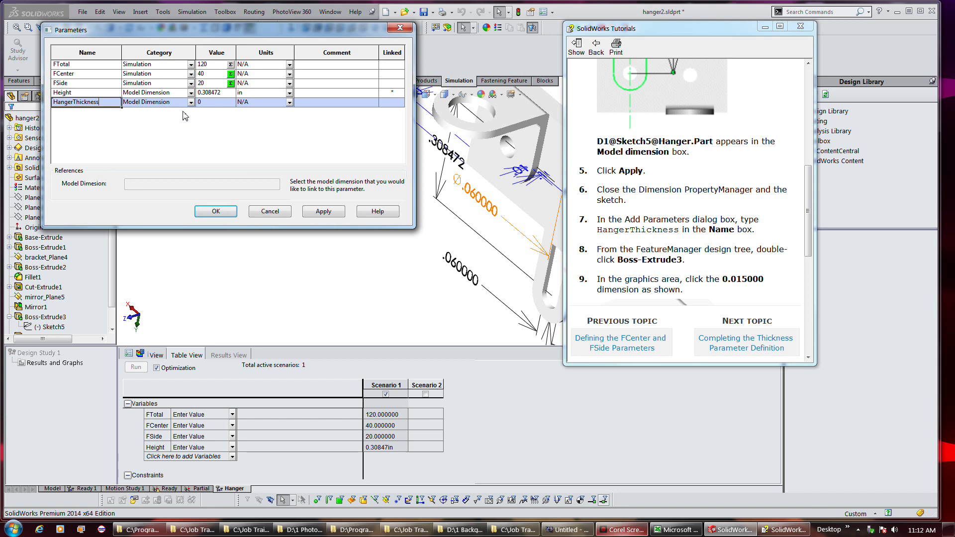
{"action": "key", "text": "Tab"}
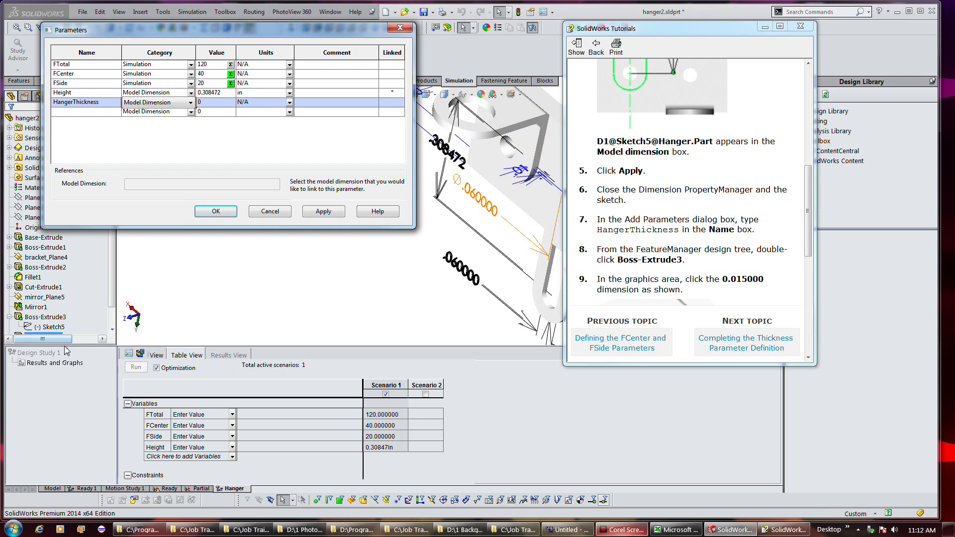
Step: Display Boss-Extrude3's dimensions and orient the hanger to see its thickness
{"action": "left_click", "coordinate": [47, 317]}
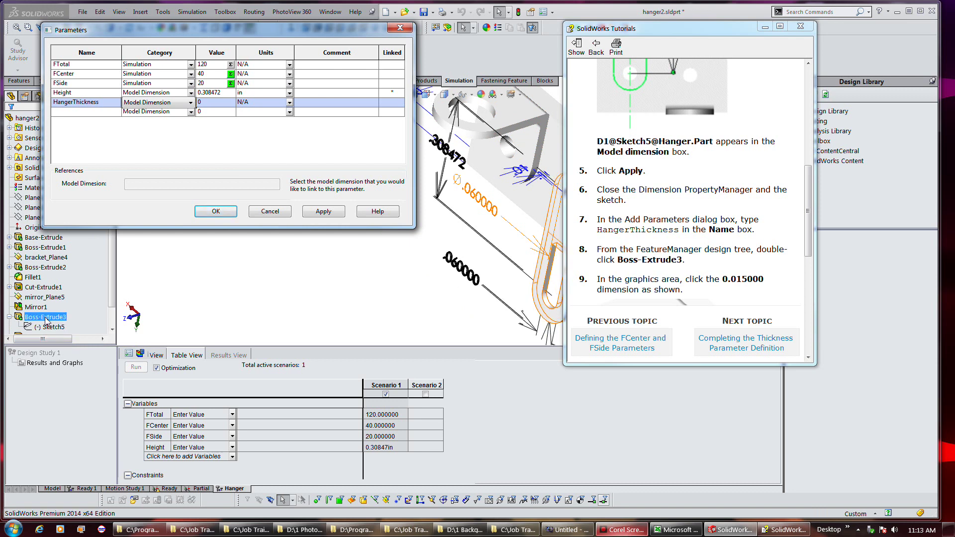
{"action": "double_click", "coordinate": [46, 317]}
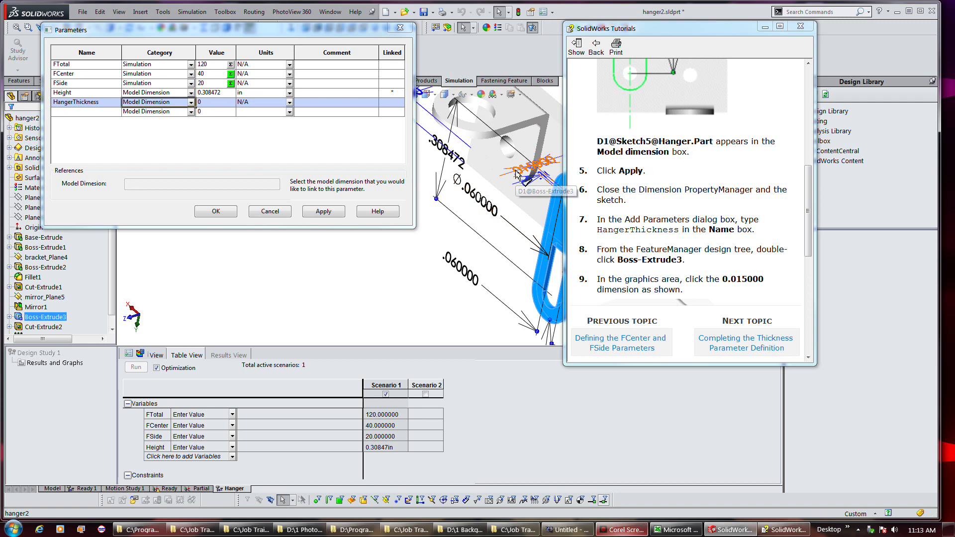
{"action": "scroll", "coordinate": [437, 251], "scroll_direction": "up", "scroll_amount": 2}
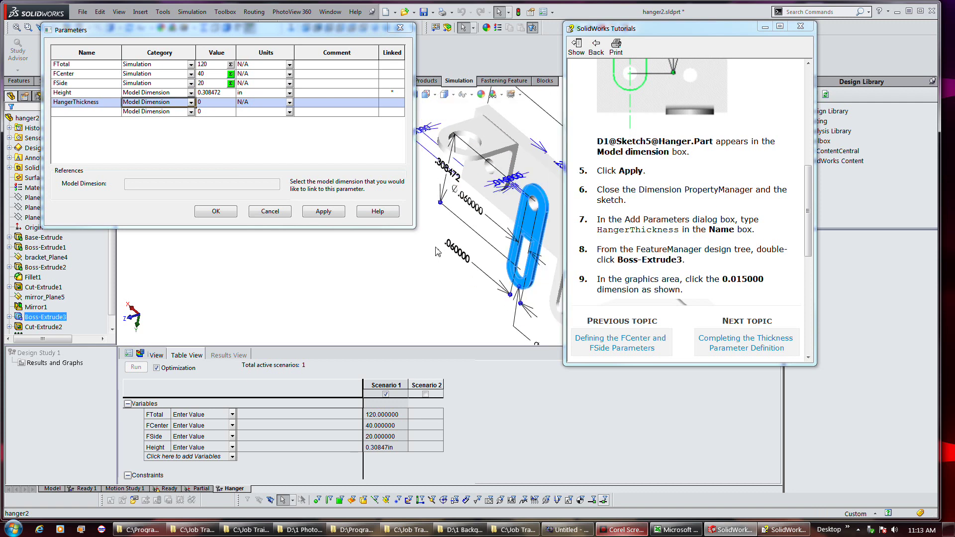
{"action": "middle_click_drag", "start_coordinate": [436, 251], "coordinate": [430, 262]}
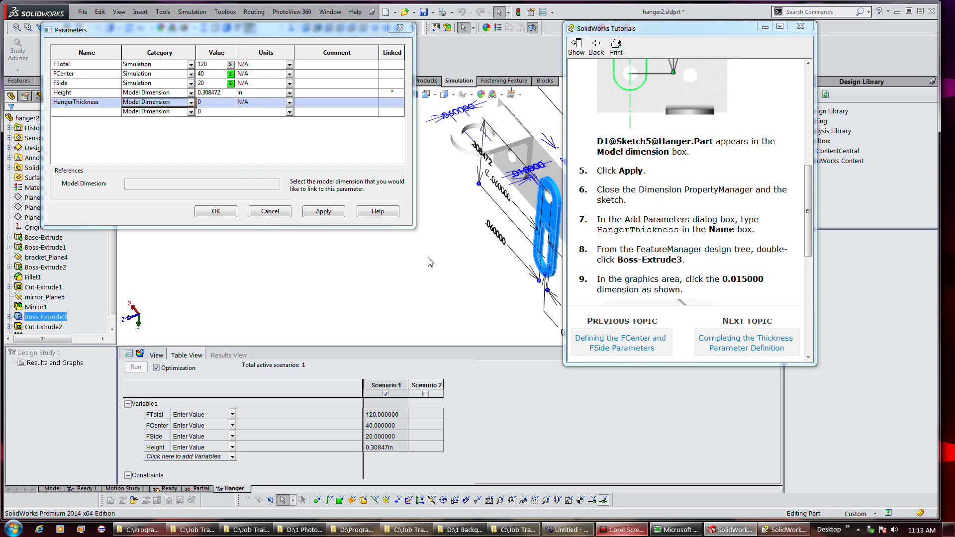
{"action": "scroll", "coordinate": [477, 179], "scroll_direction": "down", "scroll_amount": 3}
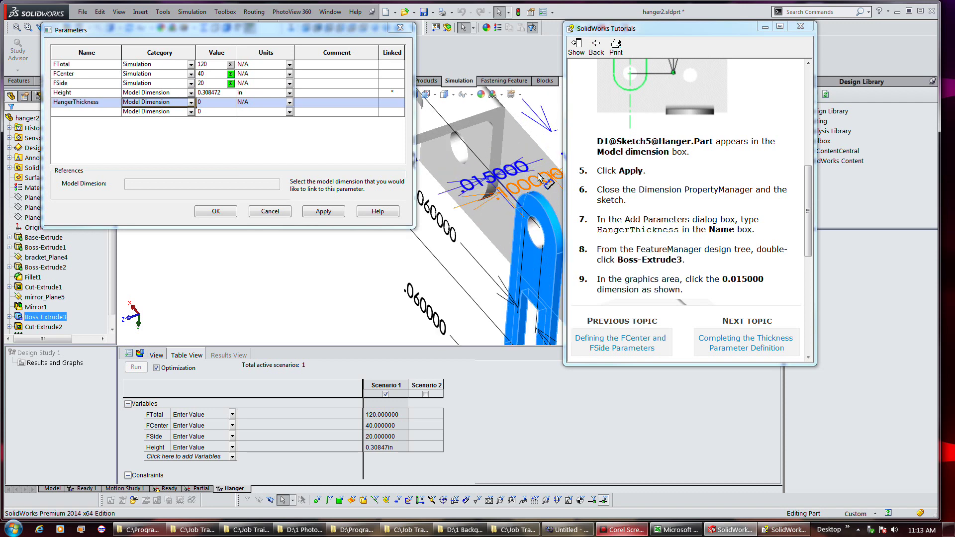
{"action": "scroll", "coordinate": [470, 177], "scroll_direction": "down", "scroll_amount": 3}
{"action": "scroll", "coordinate": [470, 178], "scroll_direction": "up", "scroll_amount": 1}
{"action": "scroll", "coordinate": [482, 179], "scroll_direction": "up", "scroll_amount": 1}
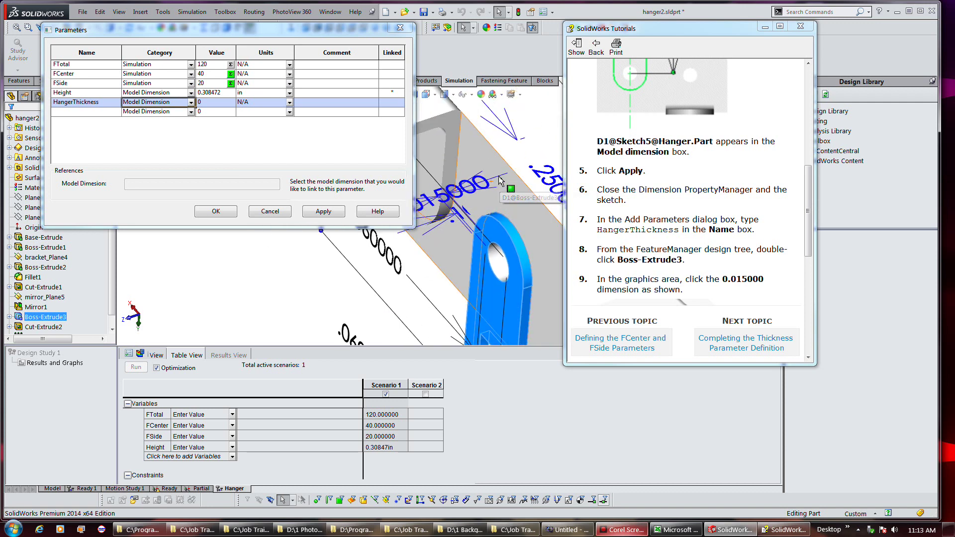
{"action": "scroll", "coordinate": [495, 180], "scroll_direction": "up", "scroll_amount": 1}
{"action": "scroll", "coordinate": [492, 184], "scroll_direction": "up", "scroll_amount": 1}
{"action": "scroll", "coordinate": [463, 194], "scroll_direction": "up", "scroll_amount": 1}
Step: Link HangerThickness to the 0.015 in Boss-Extrude3 dimension and apply it
{"action": "left_click", "coordinate": [447, 206]}
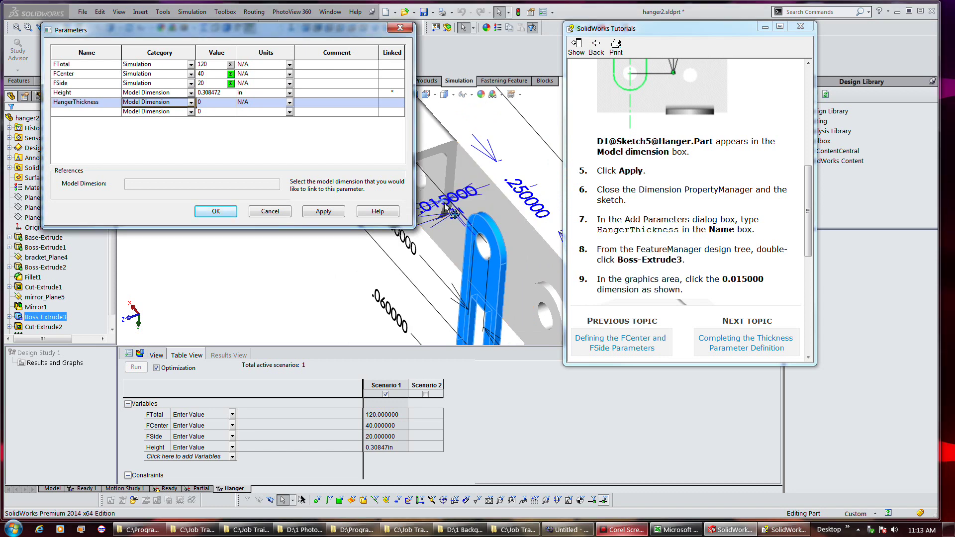
{"action": "left_click", "coordinate": [450, 212]}
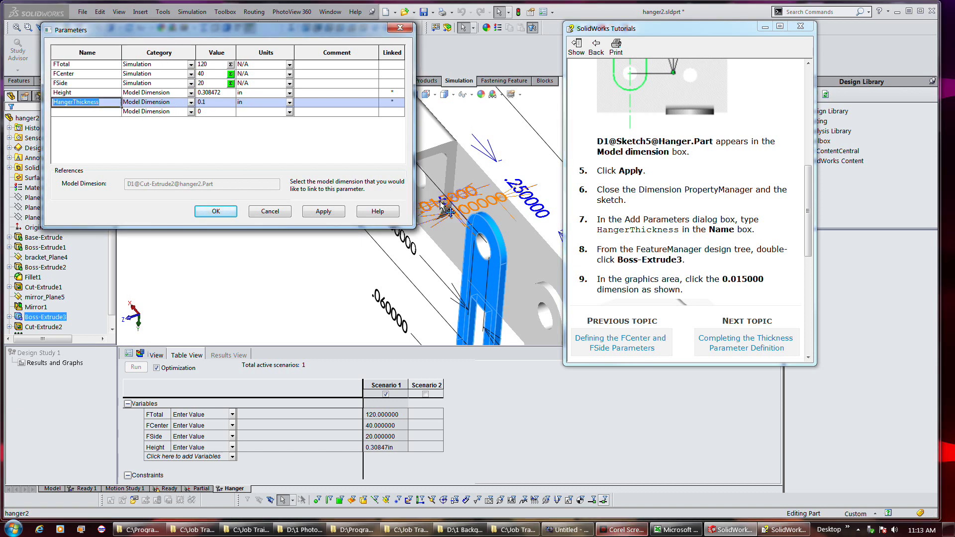
{"action": "left_click", "coordinate": [466, 196]}
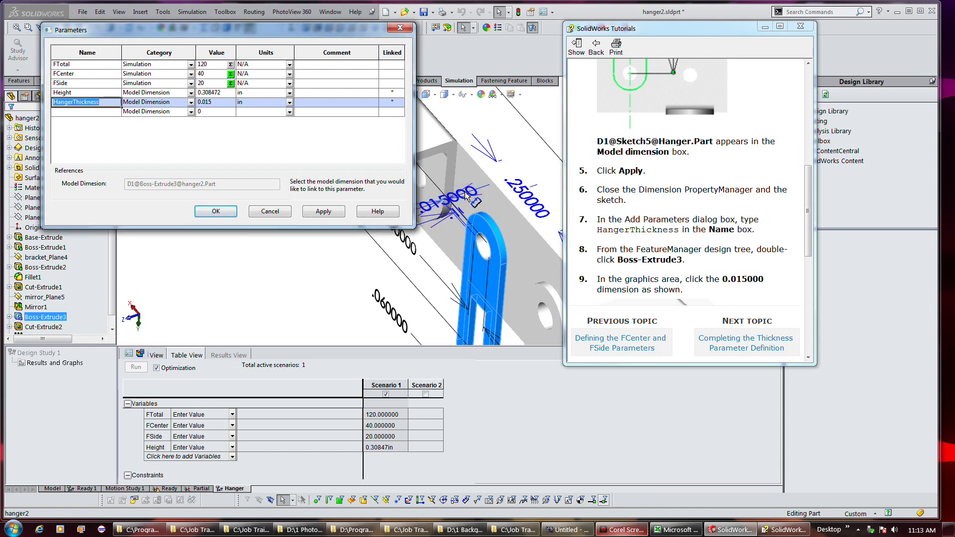
{"action": "left_click", "coordinate": [630, 211]}
{"action": "scroll", "coordinate": [631, 211], "scroll_direction": "down", "scroll_amount": 3}
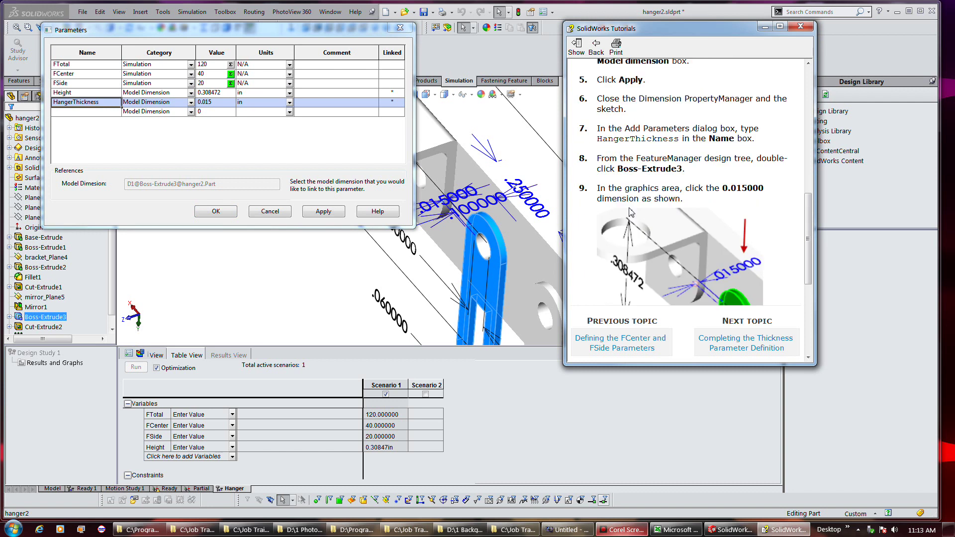
{"action": "scroll", "coordinate": [631, 211], "scroll_direction": "down", "scroll_amount": 3}
{"action": "scroll", "coordinate": [631, 212], "scroll_direction": "down", "scroll_amount": 1}
{"action": "scroll", "coordinate": [631, 212], "scroll_direction": "down", "scroll_amount": 1}
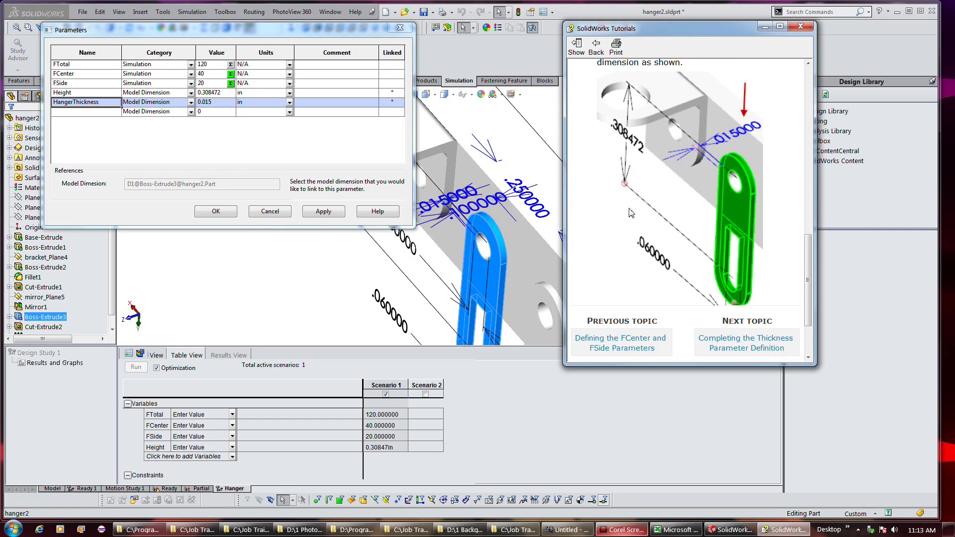
{"action": "scroll", "coordinate": [631, 212], "scroll_direction": "down", "scroll_amount": 3}
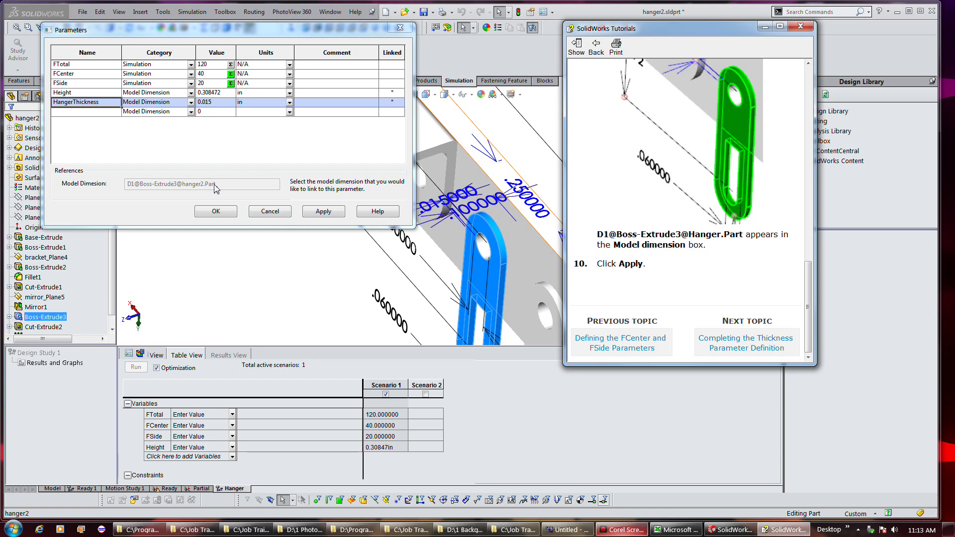
{"action": "left_click", "coordinate": [331, 218]}
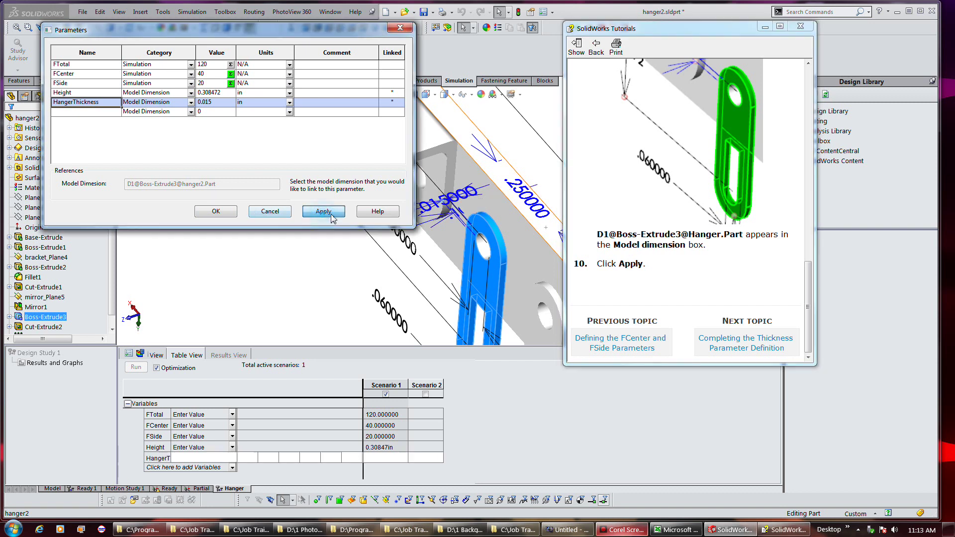
Step: Go to the tutorial's thickness topic and name a new parameter BackPlateThickness2
{"action": "left_click", "coordinate": [746, 341]}
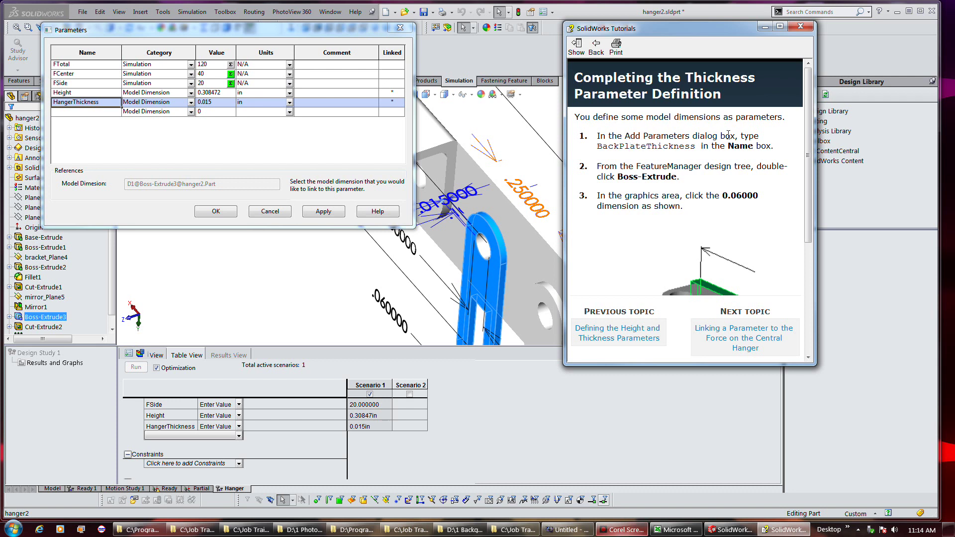
{"action": "left_click", "coordinate": [103, 115]}
{"action": "type", "text": "BackP"}
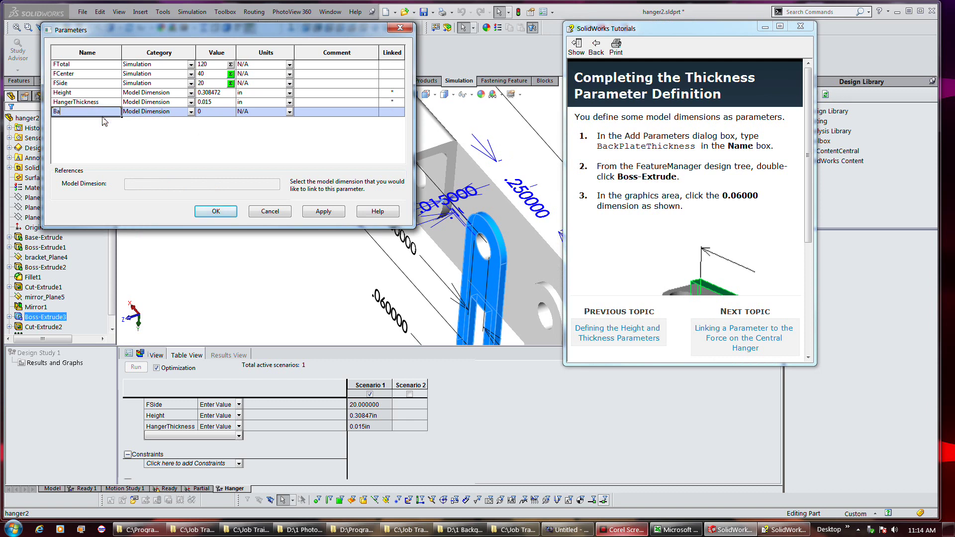
{"action": "type", "text": "lateThickness"}
{"action": "type", "text": "2"}
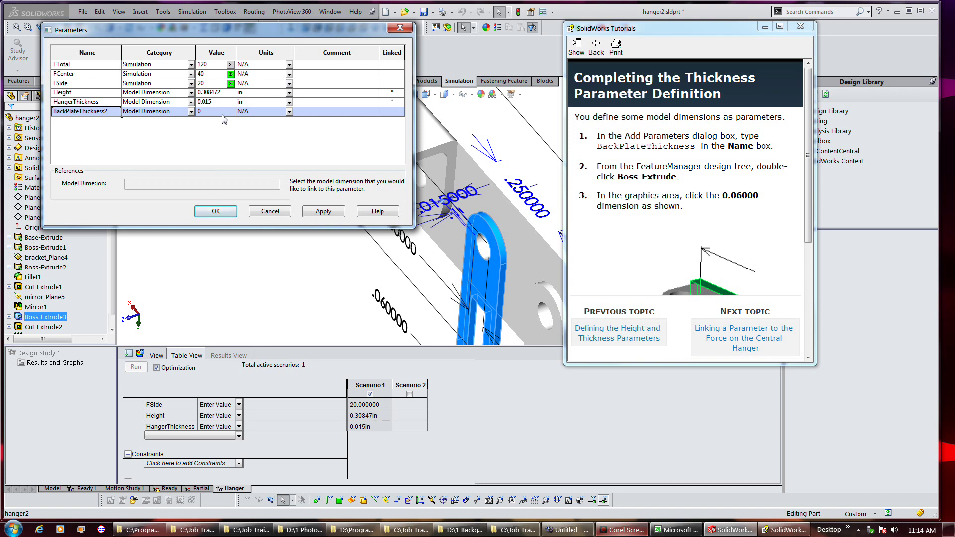
{"action": "double_click", "coordinate": [454, 224]}
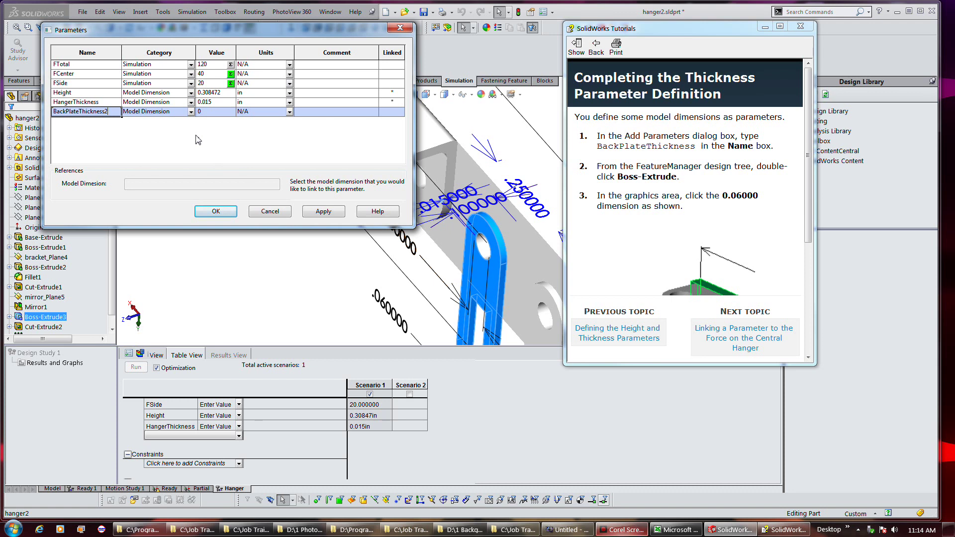
{"action": "key", "text": "BackSpace"}
{"action": "key", "text": "Tab"}
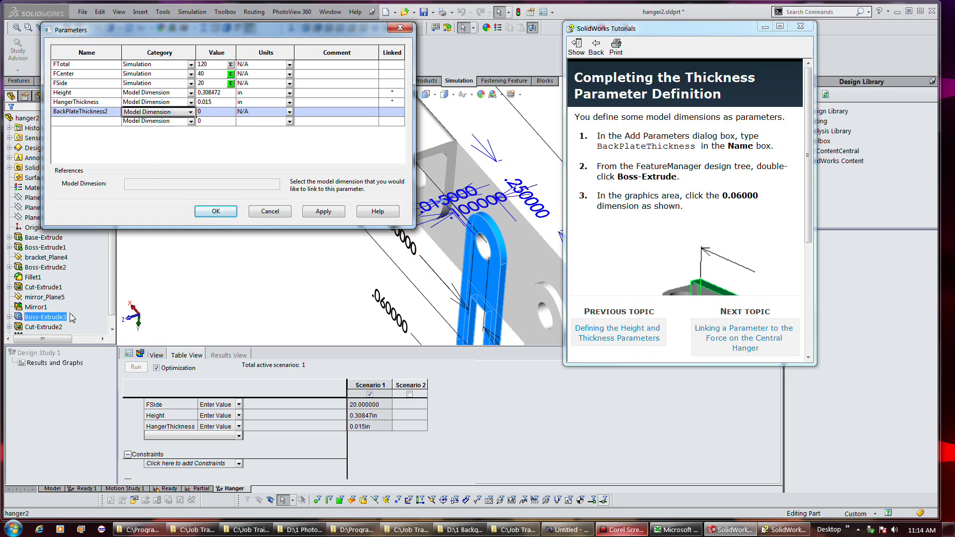
Step: Browse the Boss-Extrude1, Base-Extrude and bracket_Plane4 features to find the back-plate dimension
{"action": "double_click", "coordinate": [61, 247]}
{"action": "left_click", "coordinate": [59, 239]}
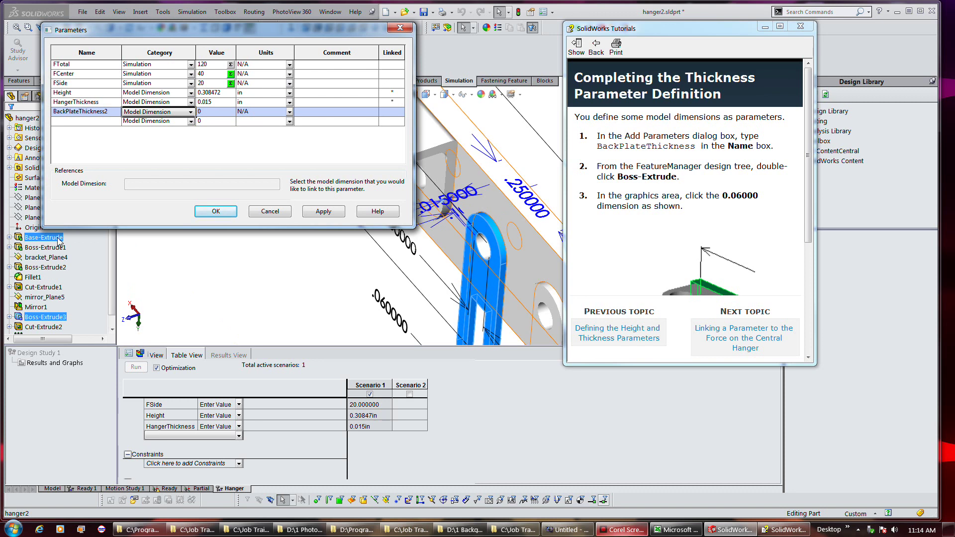
{"action": "left_click", "coordinate": [62, 258]}
{"action": "left_click", "coordinate": [57, 249]}
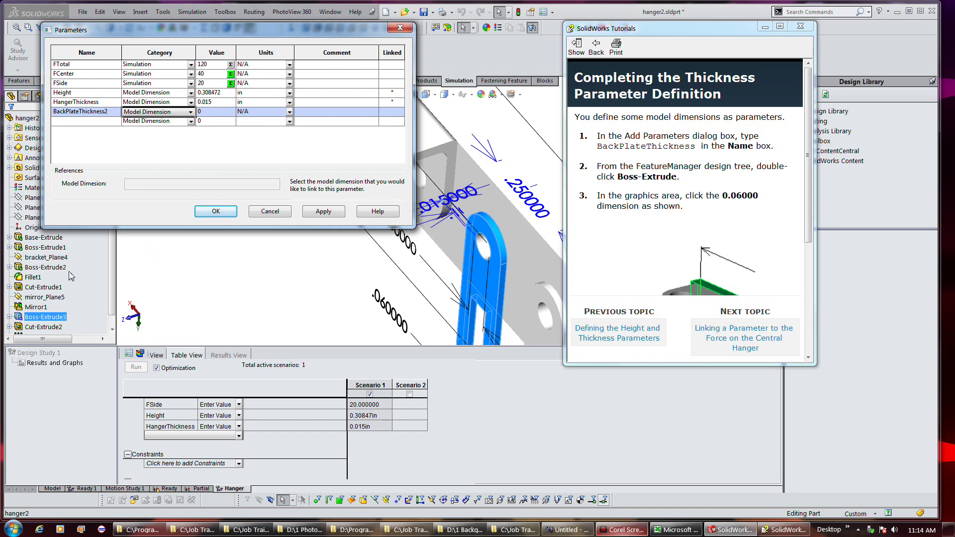
{"action": "left_click_drag", "start_coordinate": [111, 302], "coordinate": [114, 318]}
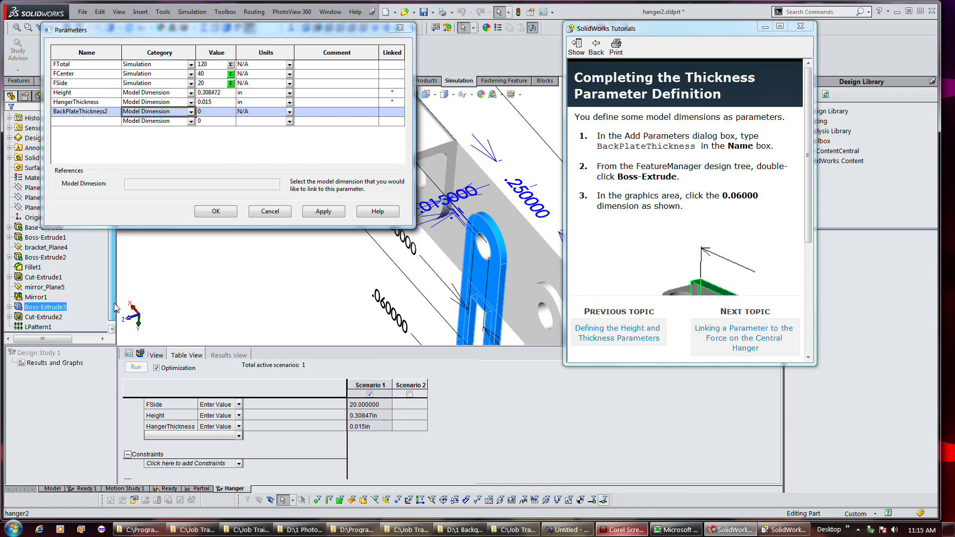
{"action": "left_click_drag", "start_coordinate": [115, 318], "coordinate": [117, 301]}
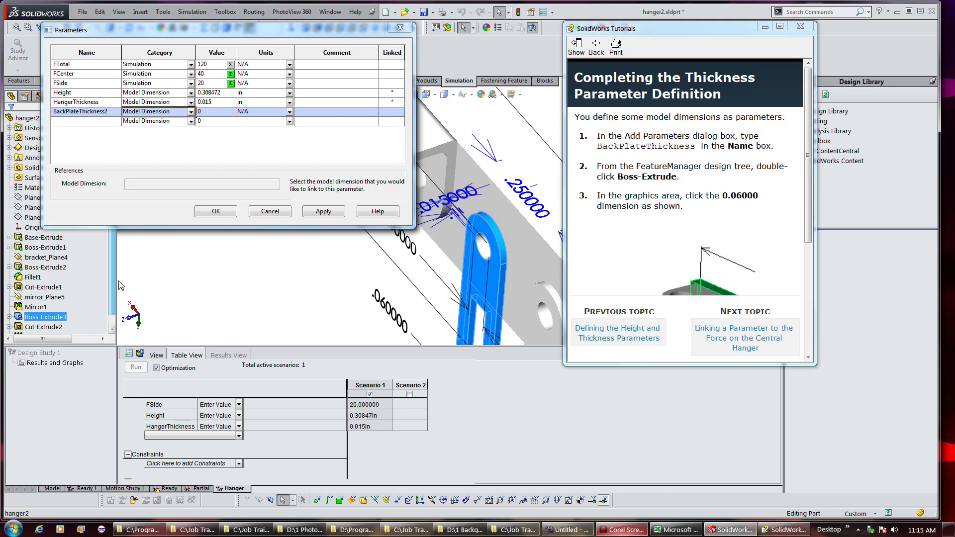
{"action": "left_click", "coordinate": [602, 235]}
{"action": "scroll", "coordinate": [603, 235], "scroll_direction": "down", "scroll_amount": 3}
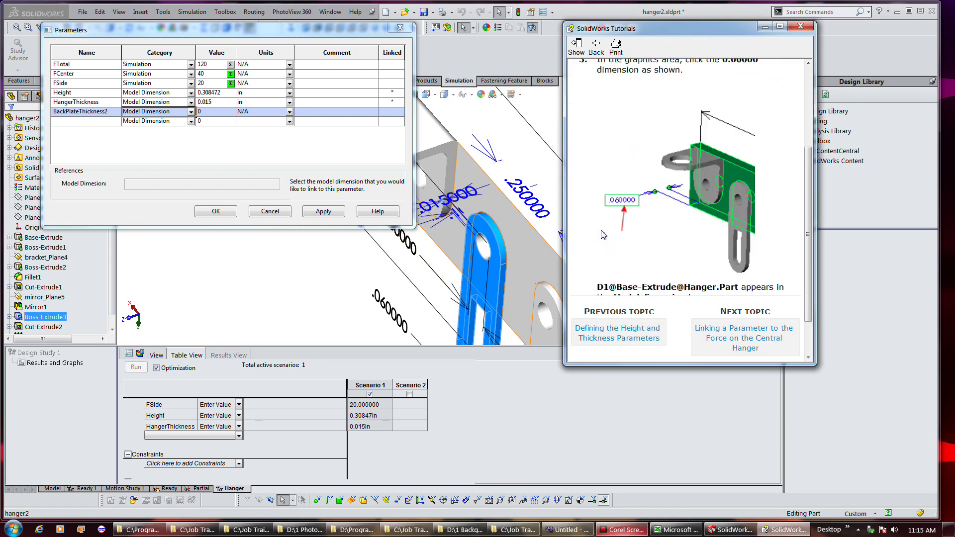
{"action": "scroll", "coordinate": [603, 235], "scroll_direction": "up", "scroll_amount": 3}
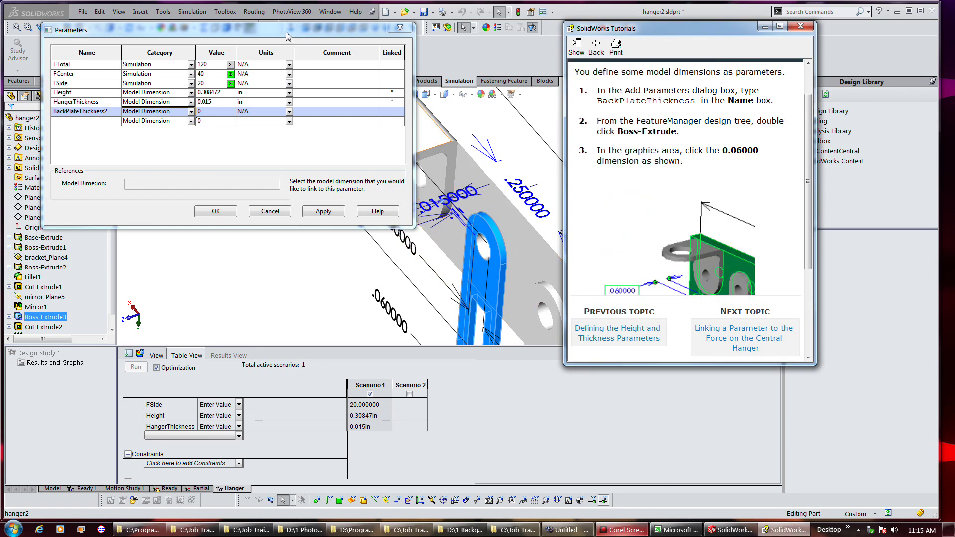
Step: Link BackPlateThickness2 to Base-Extrude's 0.06 in dimension and confirm the Parameters dialog
{"action": "left_click", "coordinate": [48, 240]}
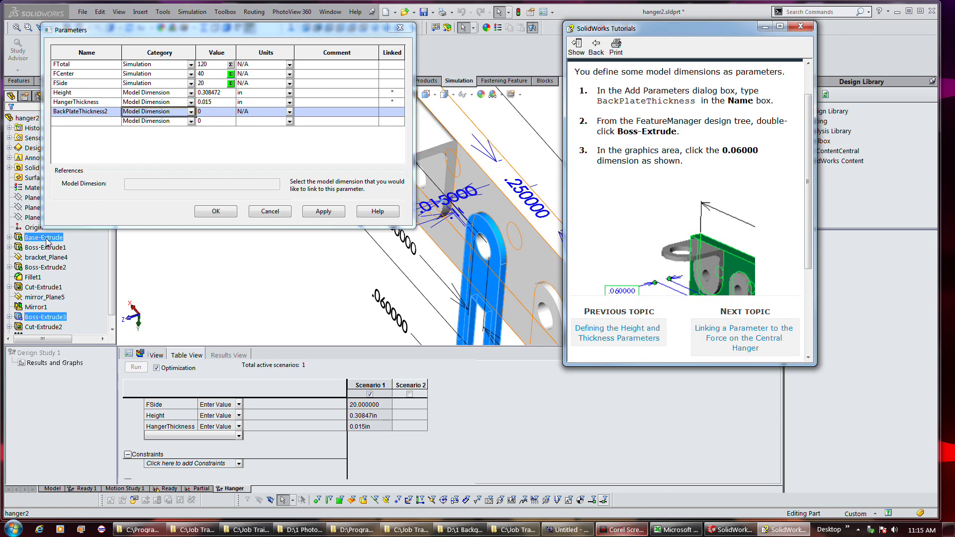
{"action": "double_click", "coordinate": [48, 240]}
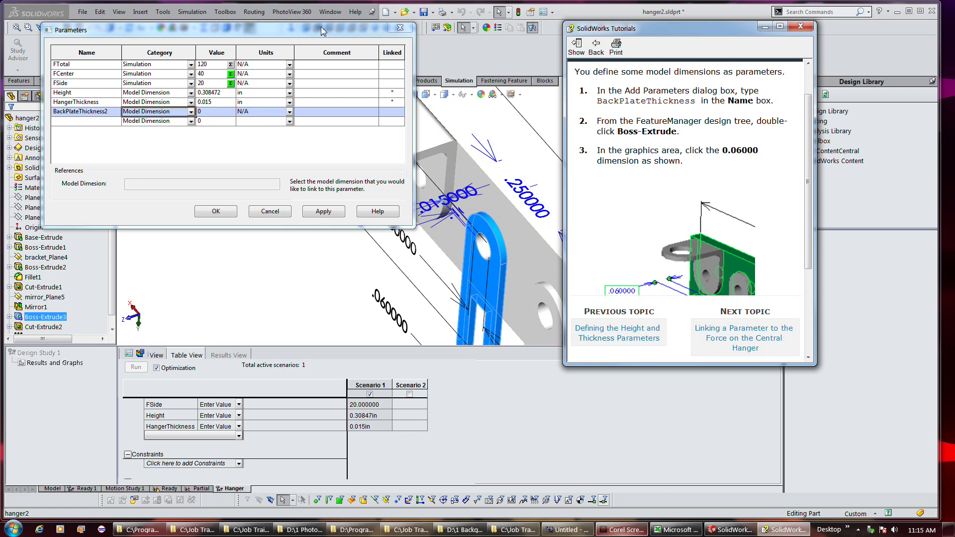
{"action": "left_click_drag", "start_coordinate": [325, 31], "coordinate": [398, 253]}
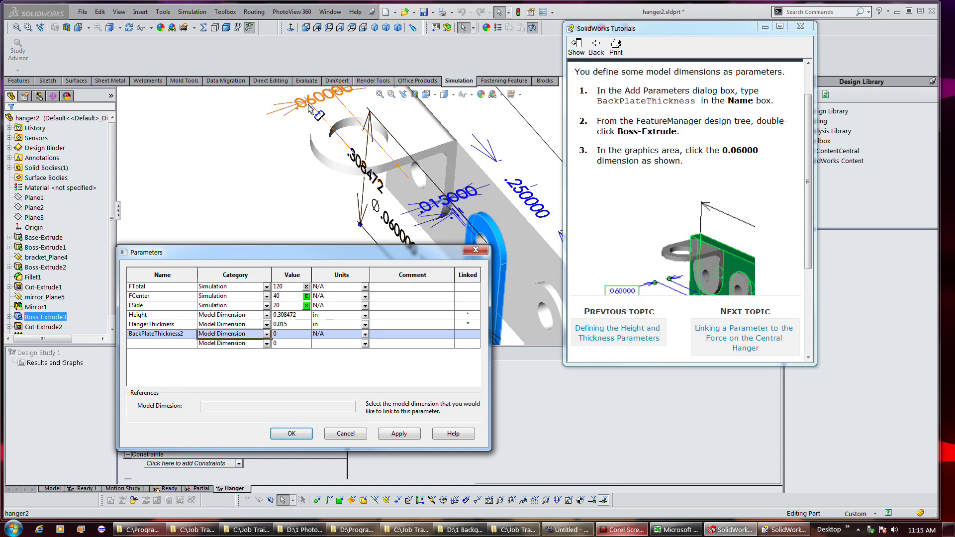
{"action": "left_click", "coordinate": [309, 109]}
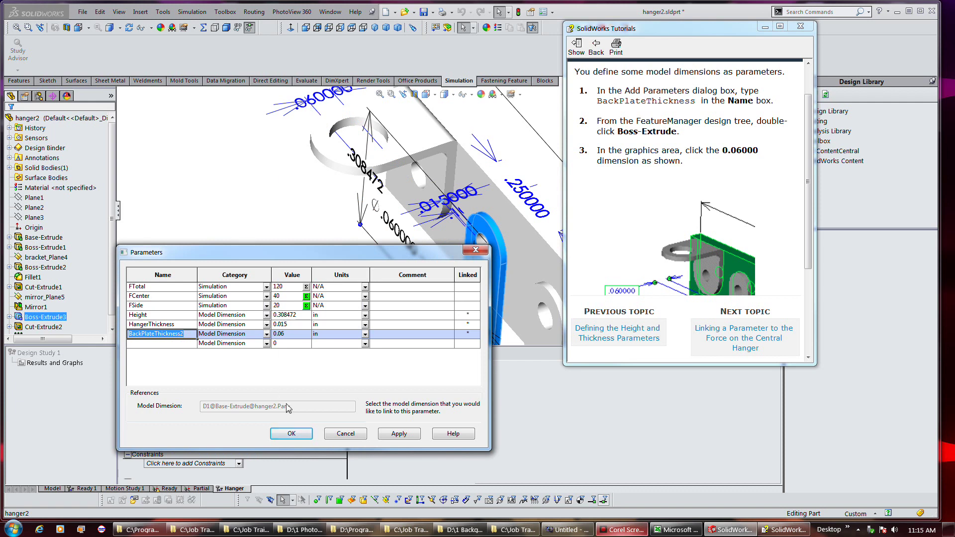
{"action": "left_click", "coordinate": [604, 241]}
{"action": "scroll", "coordinate": [604, 241], "scroll_direction": "down", "scroll_amount": 2}
{"action": "scroll", "coordinate": [617, 244], "scroll_direction": "down", "scroll_amount": 3}
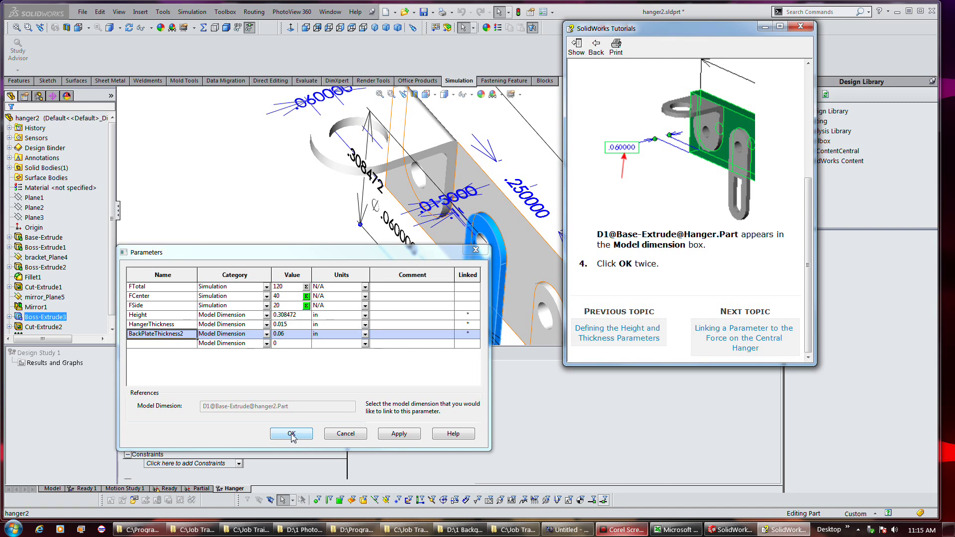
{"action": "left_click", "coordinate": [292, 436]}
{"action": "left_click", "coordinate": [292, 434]}
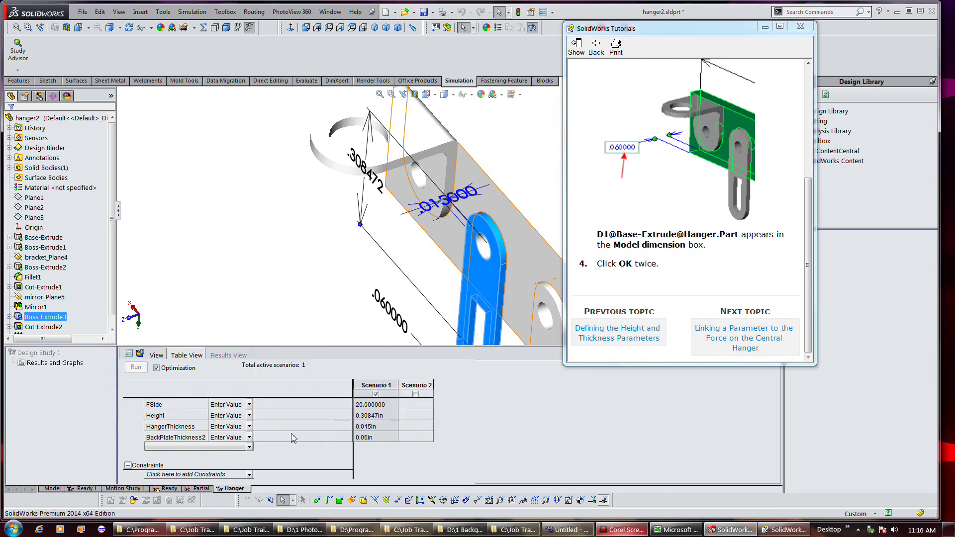
{"action": "left_click", "coordinate": [657, 287]}
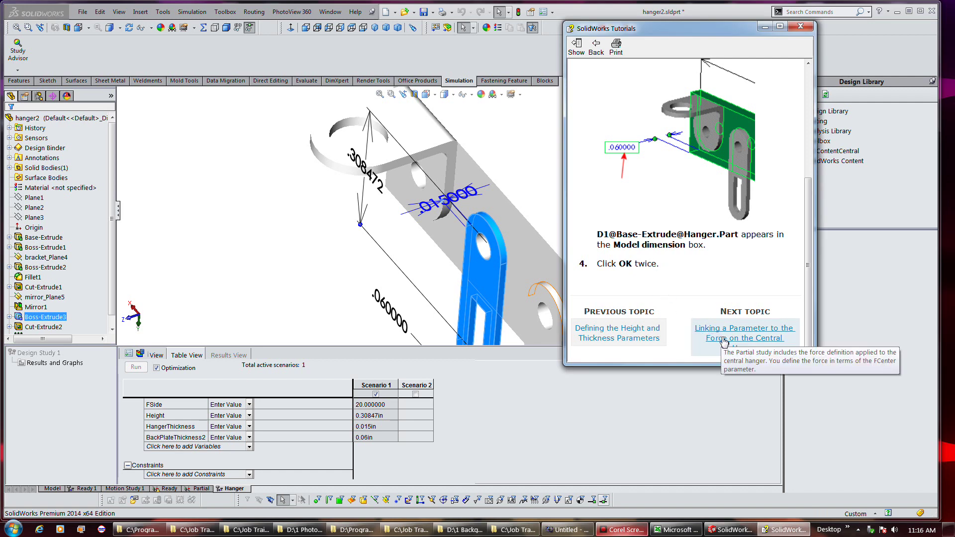
Step: Move to the central hanger force tutorial topic and review FTotal's units in Parameters
{"action": "left_click", "coordinate": [724, 340]}
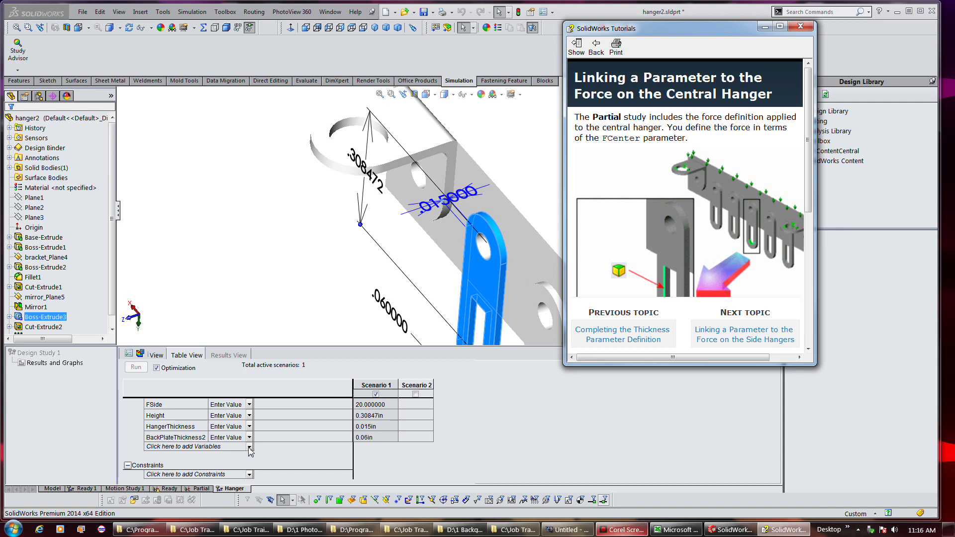
{"action": "left_click", "coordinate": [249, 447]}
{"action": "left_click", "coordinate": [236, 460]}
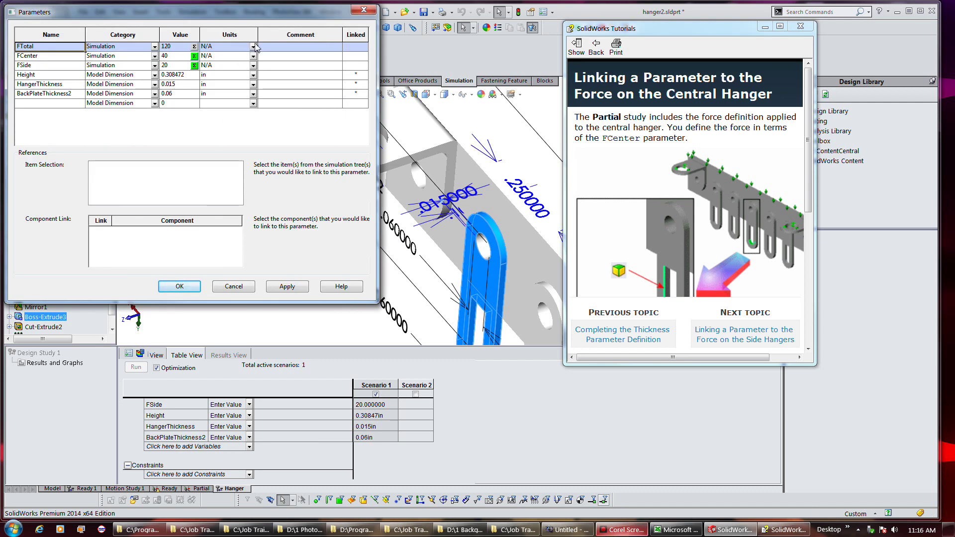
{"action": "left_click", "coordinate": [253, 46]}
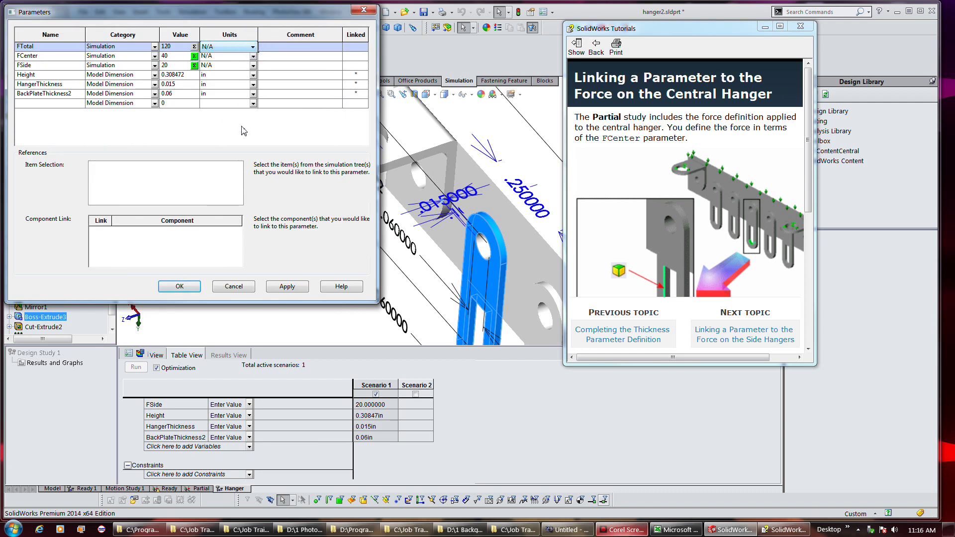
{"action": "left_click", "coordinate": [246, 285]}
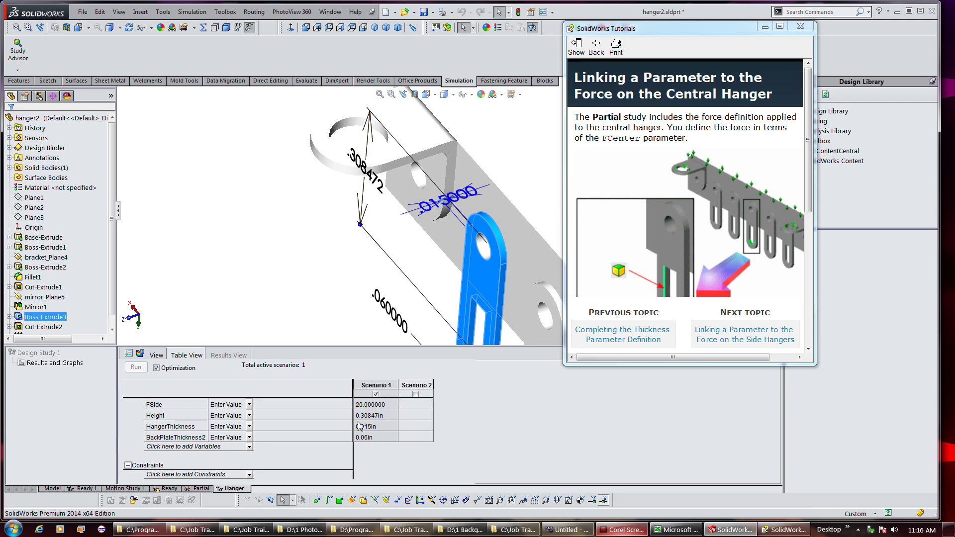
Step: Check the Parameters editor again, then switch the study to Variable View
{"action": "left_click", "coordinate": [311, 460]}
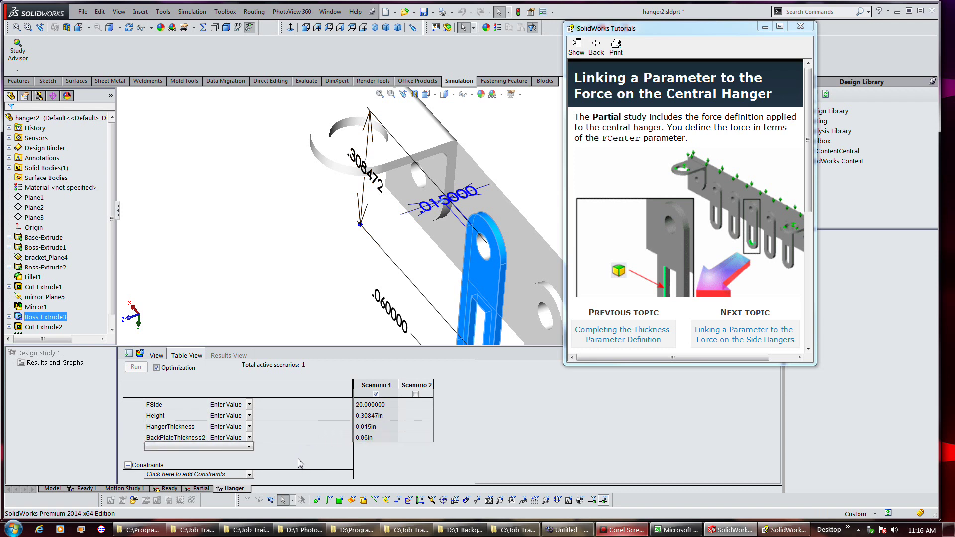
{"action": "key", "text": "Down"}
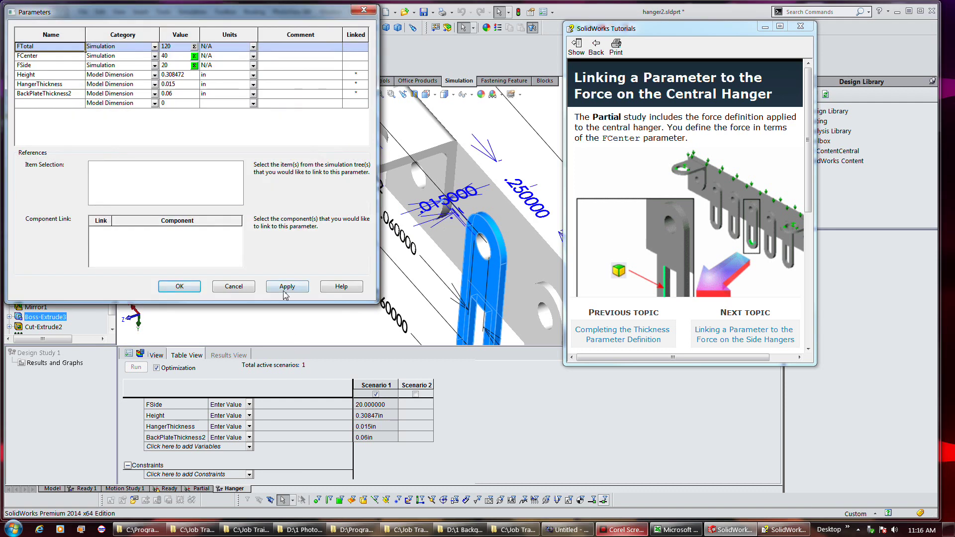
{"action": "left_click", "coordinate": [233, 286]}
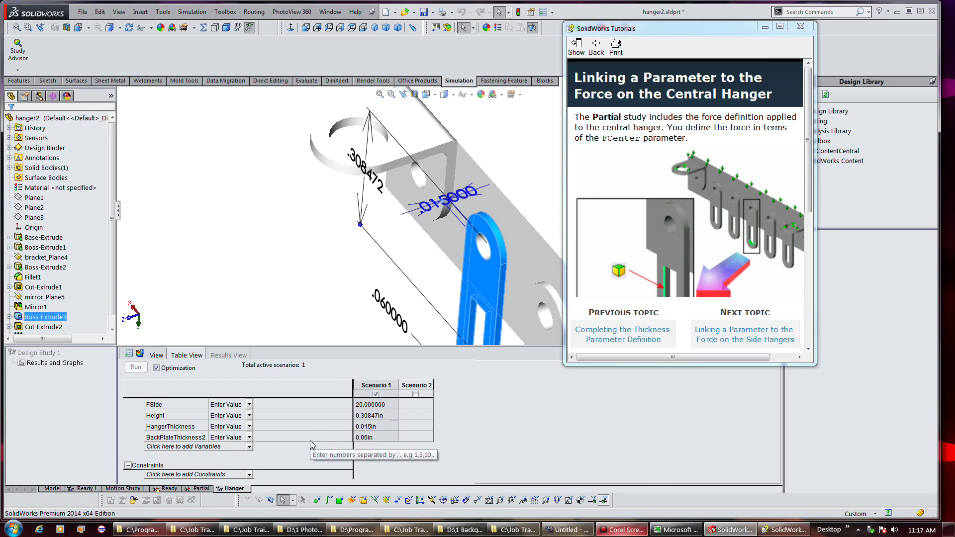
{"action": "left_click", "coordinate": [252, 448]}
{"action": "left_click", "coordinate": [251, 447]}
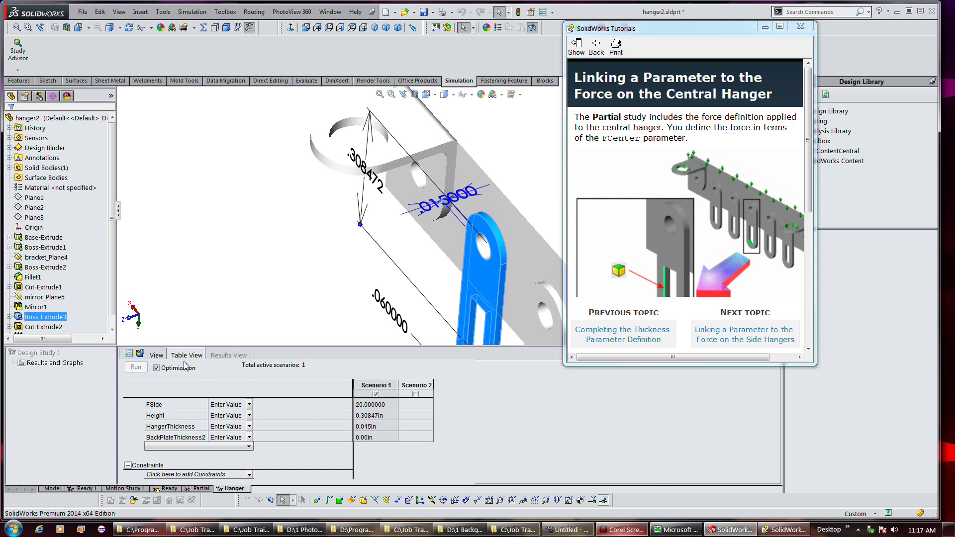
{"action": "left_click", "coordinate": [156, 356]}
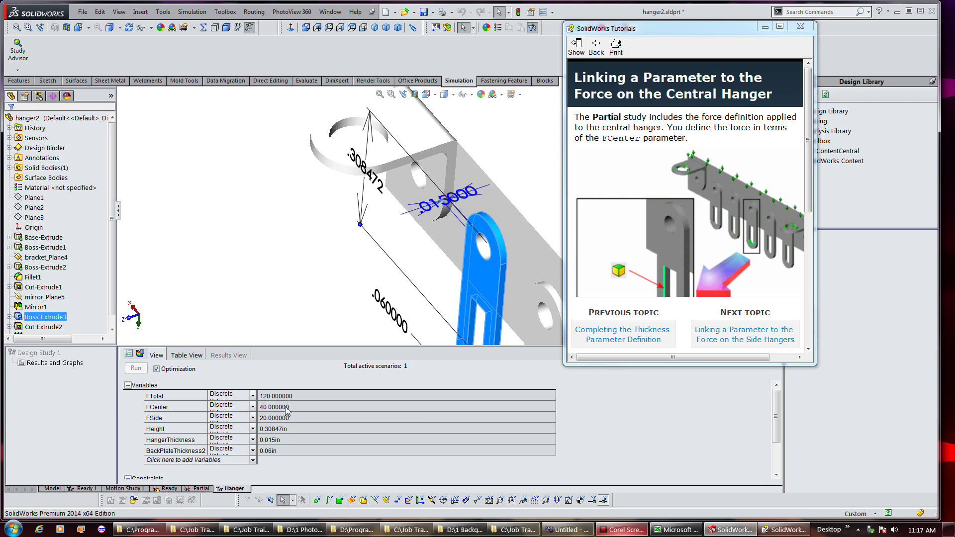
Step: Set FTotal's type to Range with Min 60 and Max 180
{"action": "left_click", "coordinate": [244, 399]}
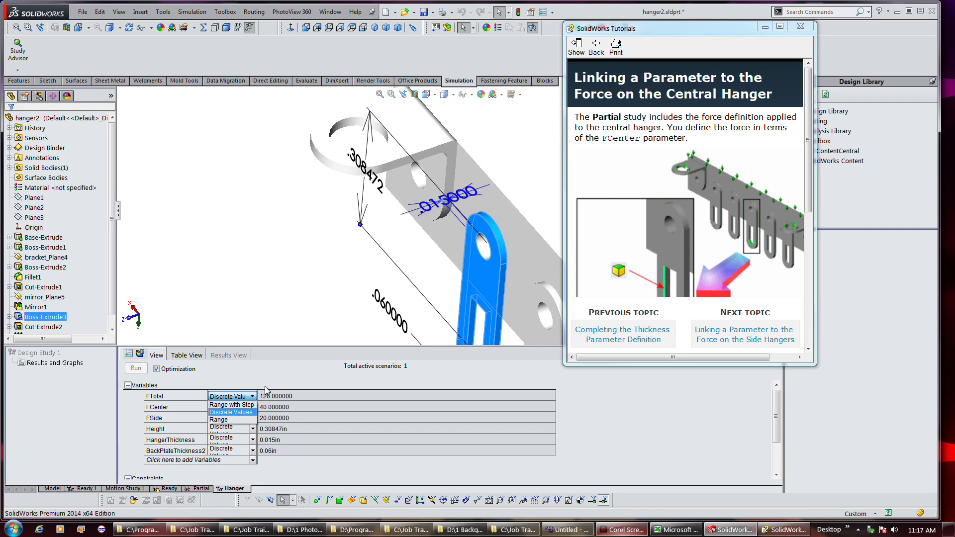
{"action": "left_click", "coordinate": [270, 383]}
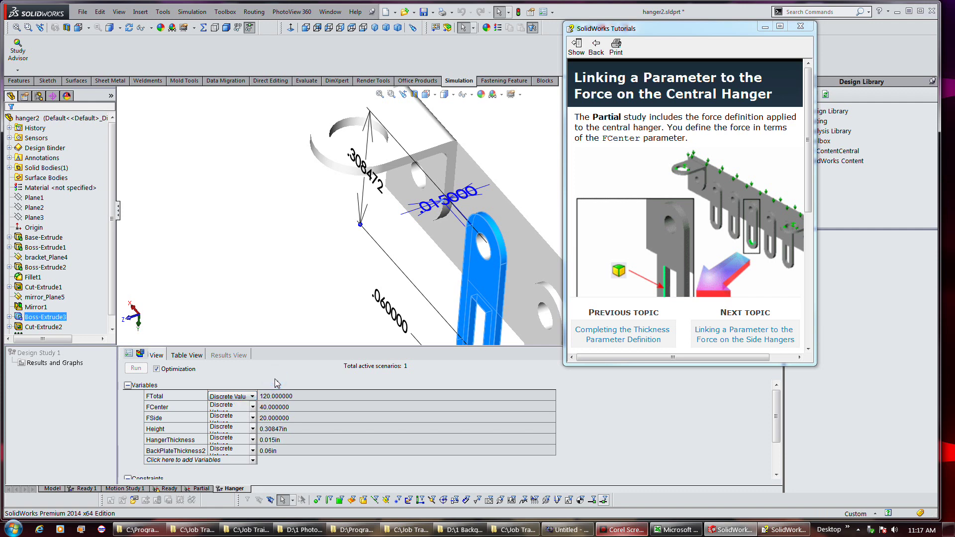
{"action": "scroll", "coordinate": [309, 387], "scroll_direction": "down", "scroll_amount": 1}
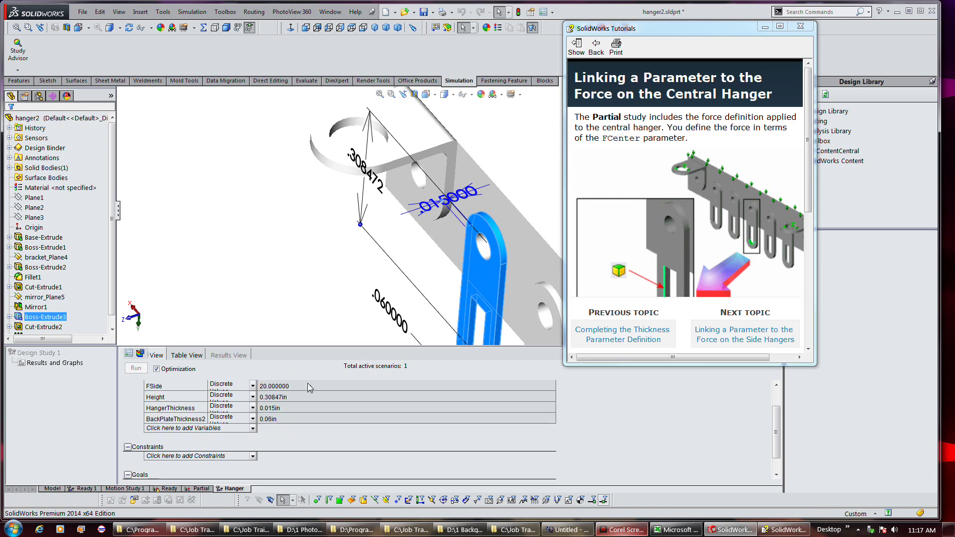
{"action": "scroll", "coordinate": [309, 387], "scroll_direction": "up", "scroll_amount": 1}
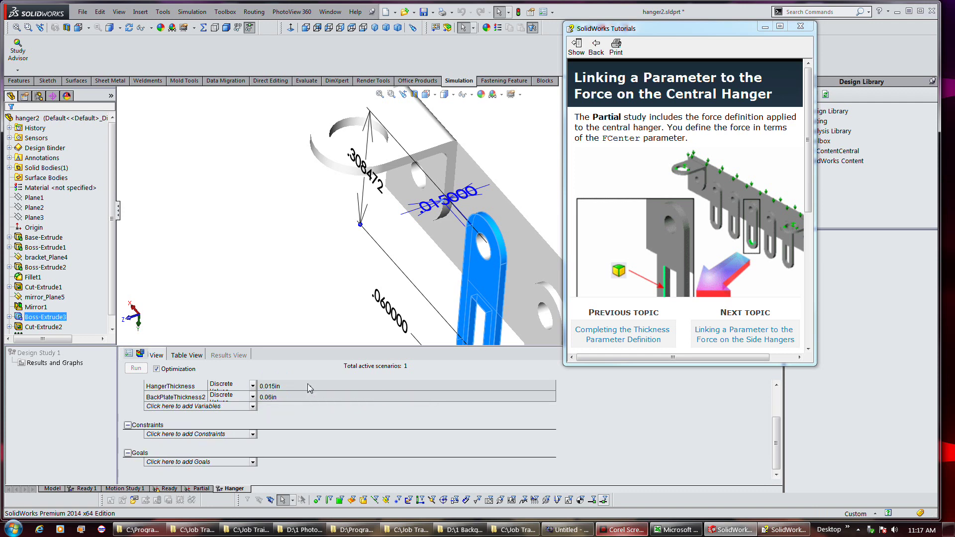
{"action": "scroll", "coordinate": [309, 387], "scroll_direction": "up", "scroll_amount": 1}
{"action": "scroll", "coordinate": [308, 387], "scroll_direction": "up", "scroll_amount": 1}
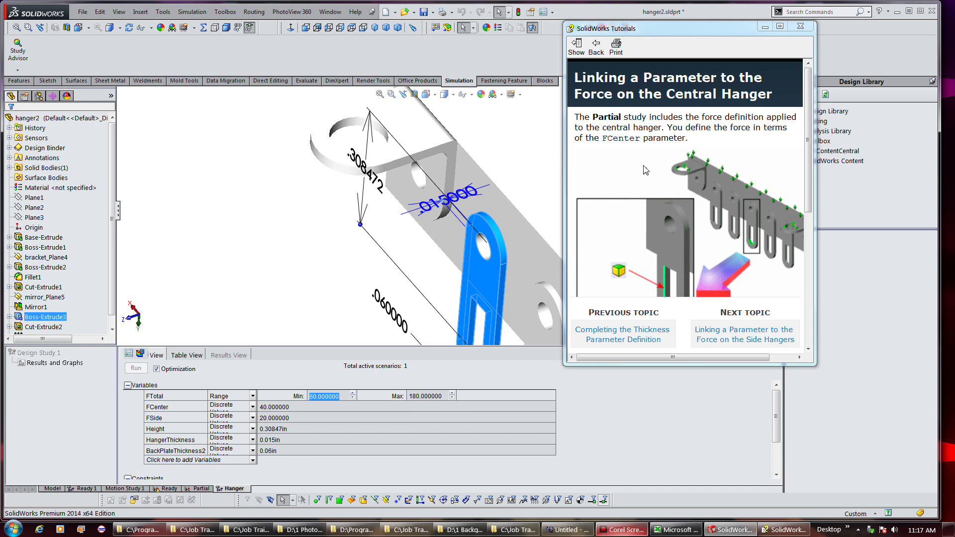
{"action": "scroll", "coordinate": [645, 172], "scroll_direction": "down", "scroll_amount": 1}
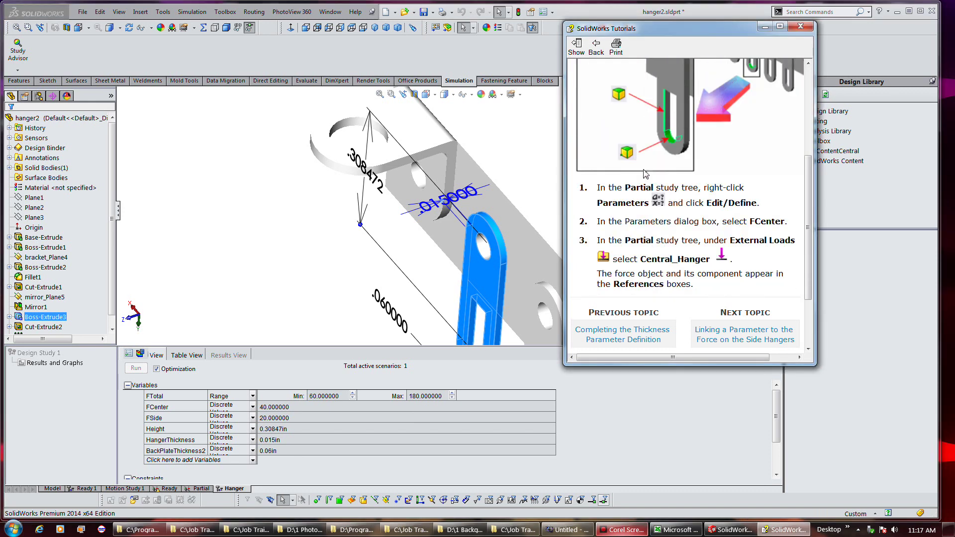
{"action": "scroll", "coordinate": [645, 171], "scroll_direction": "down", "scroll_amount": 5}
Step: Compare the study's Table View and Variable View of the scenarios
{"action": "left_click", "coordinate": [186, 355]}
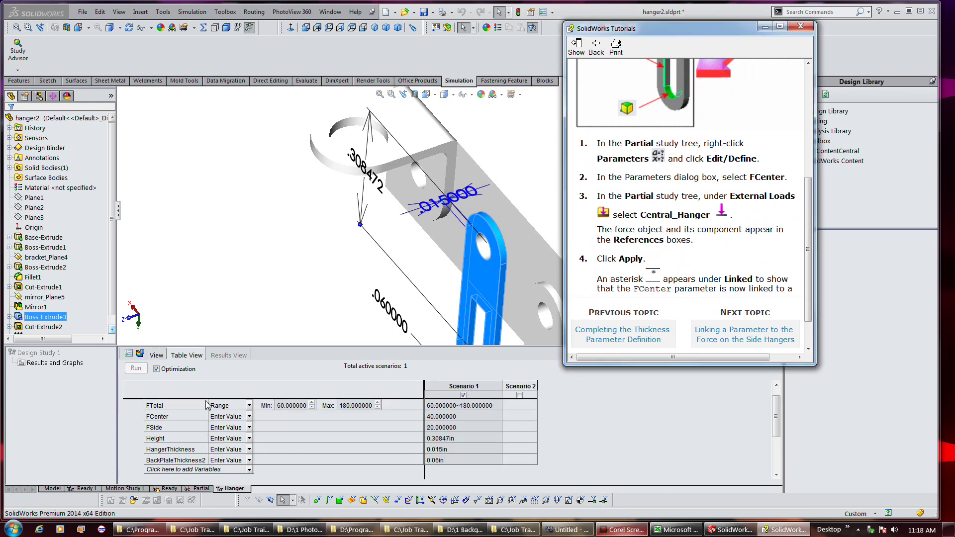
{"action": "left_click", "coordinate": [152, 355]}
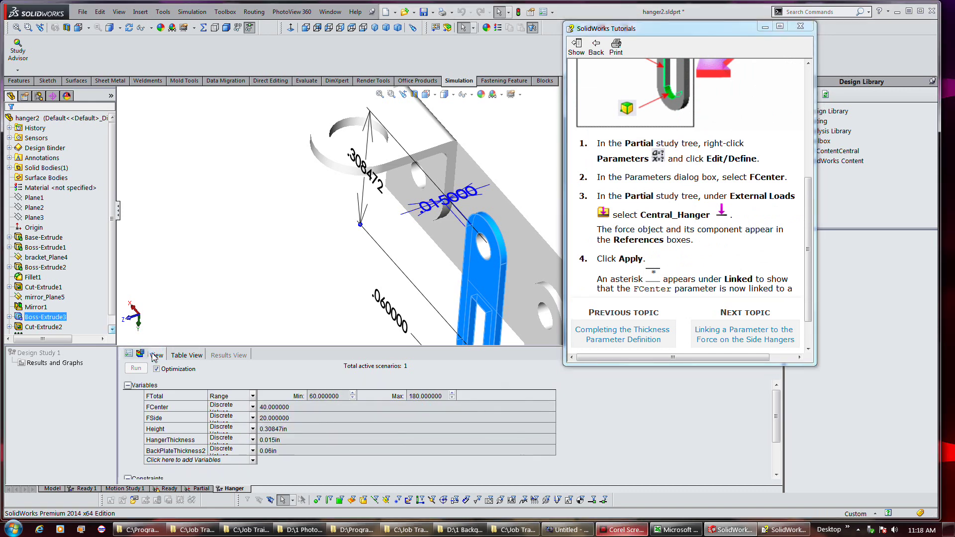
{"action": "left_click", "coordinate": [183, 356]}
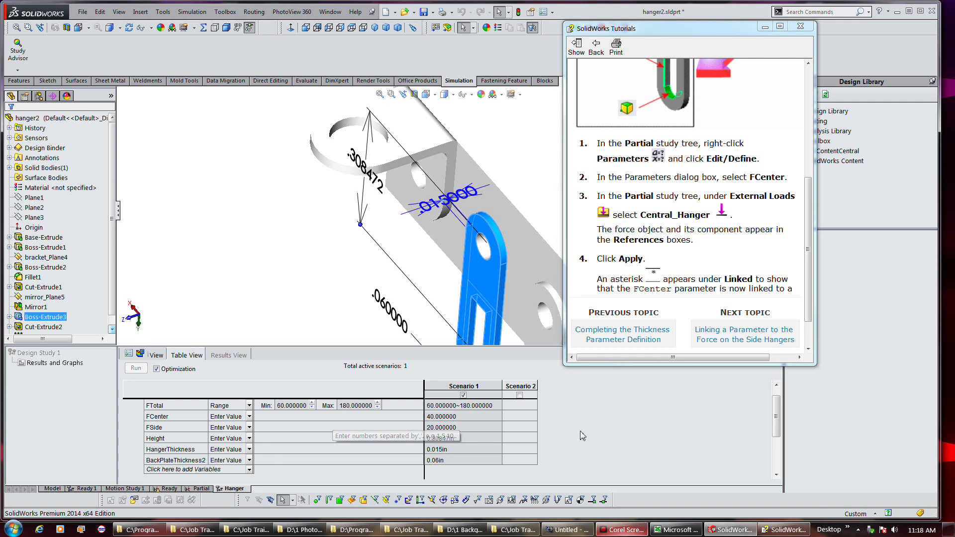
{"action": "scroll", "coordinate": [583, 436], "scroll_direction": "down", "scroll_amount": 3}
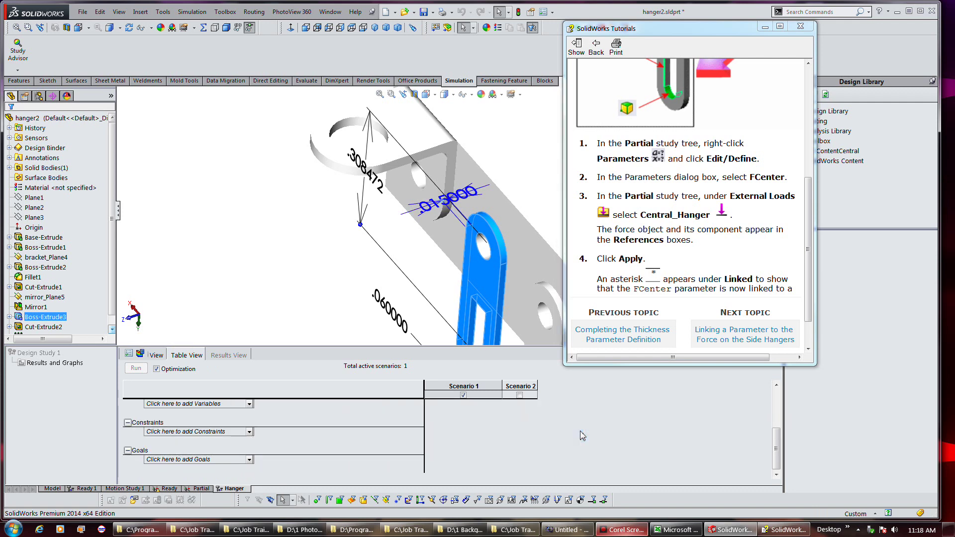
{"action": "scroll", "coordinate": [582, 436], "scroll_direction": "up", "scroll_amount": 2}
{"action": "scroll", "coordinate": [582, 435], "scroll_direction": "up", "scroll_amount": 1}
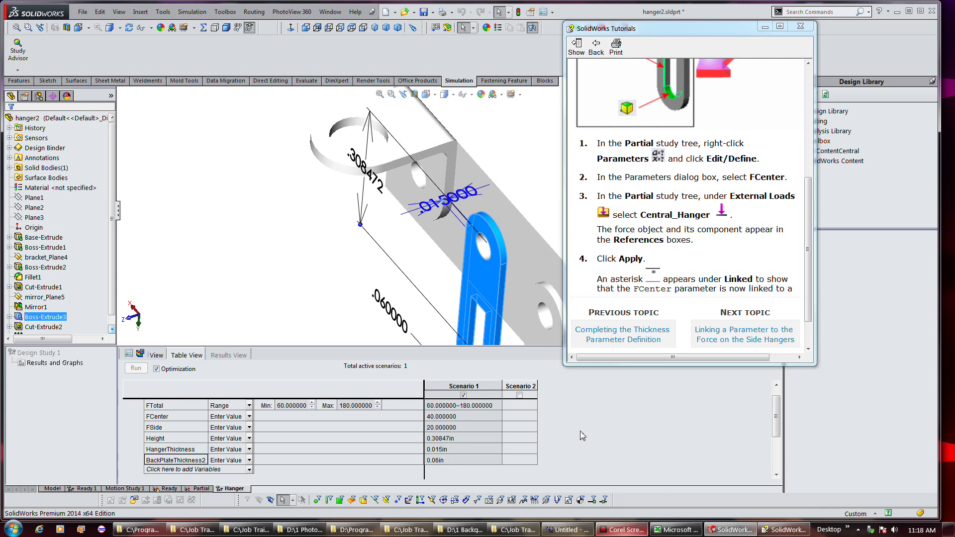
{"action": "scroll", "coordinate": [583, 436], "scroll_direction": "up", "scroll_amount": 1}
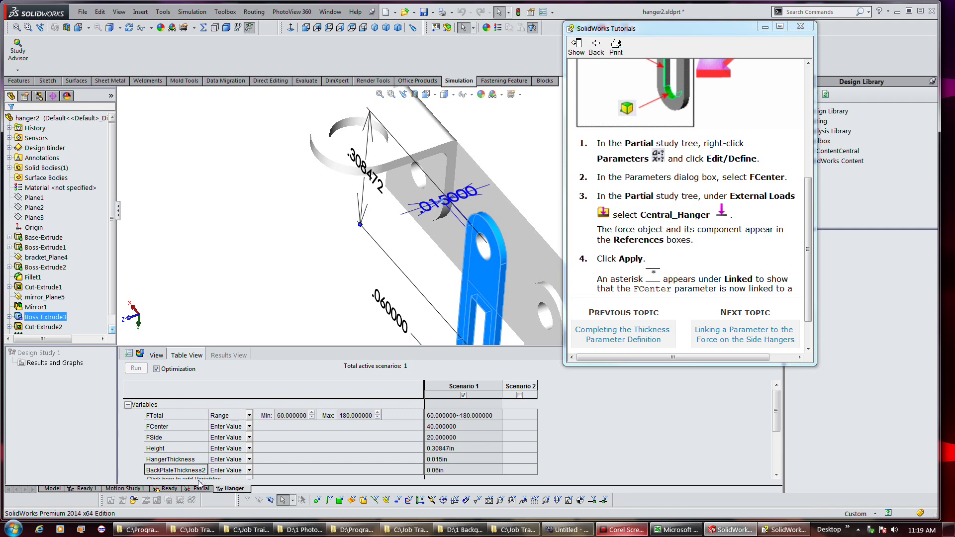
Step: Change FTotal to a single Discrete Value of 120 and return to Table View
{"action": "left_click", "coordinate": [157, 356]}
{"action": "left_click", "coordinate": [253, 396]}
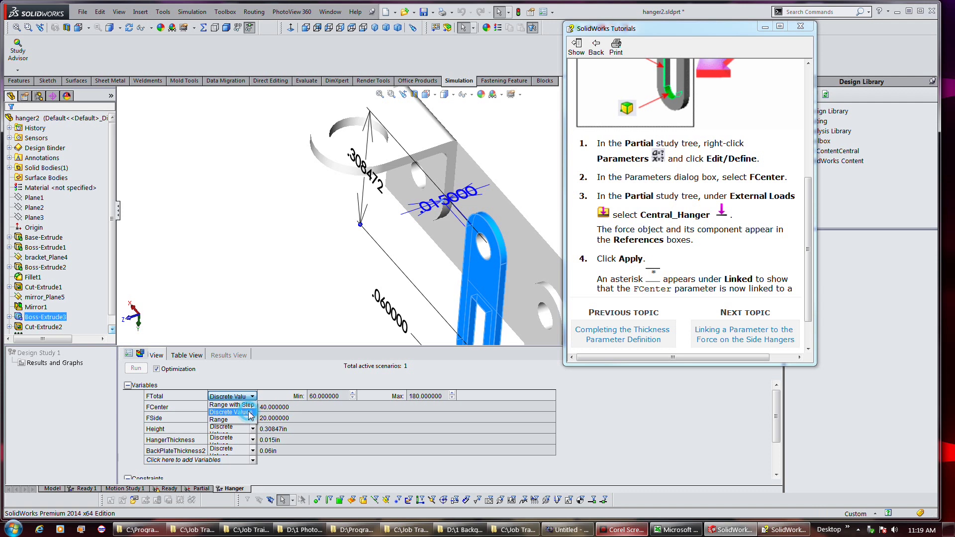
{"action": "left_click", "coordinate": [231, 412]}
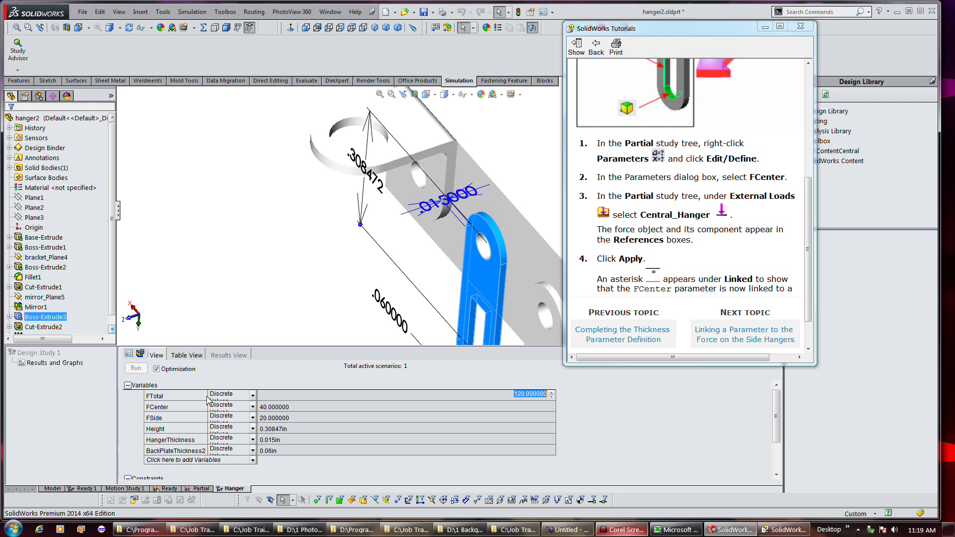
{"action": "left_click", "coordinate": [180, 357]}
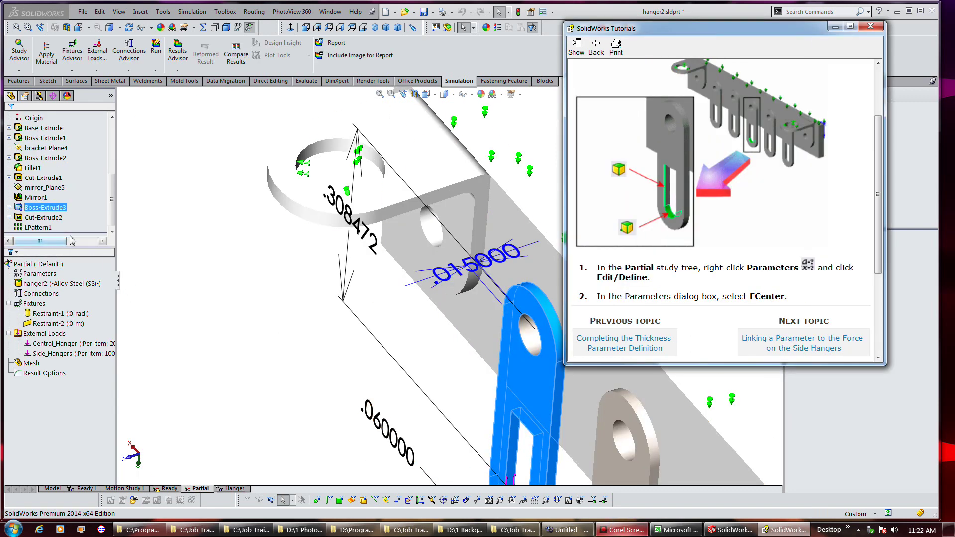
Step: Open Edit/Define on the Partial study's Parameters and select the FCenter row
{"action": "left_click", "coordinate": [98, 247]}
{"action": "left_click_drag", "start_coordinate": [98, 247], "coordinate": [98, 255]}
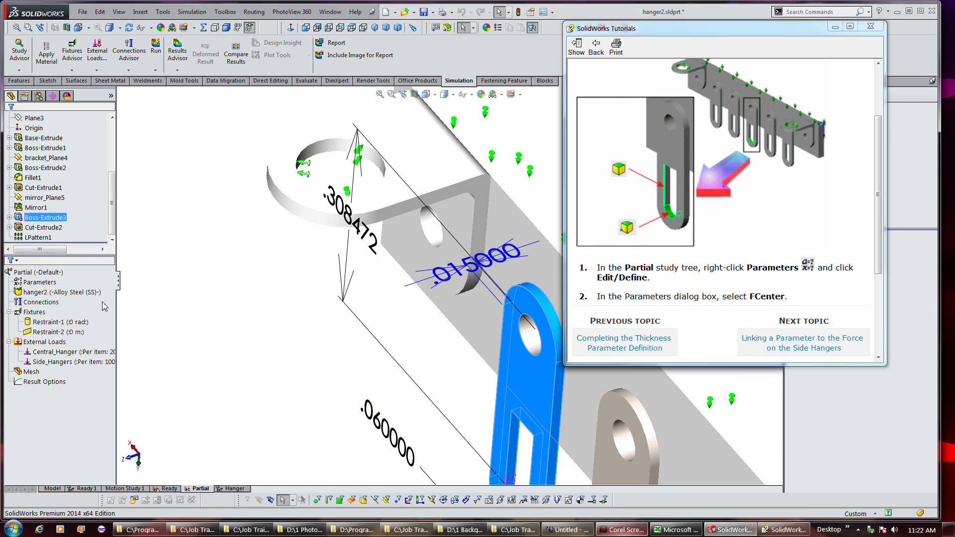
{"action": "right_click", "coordinate": [33, 285]}
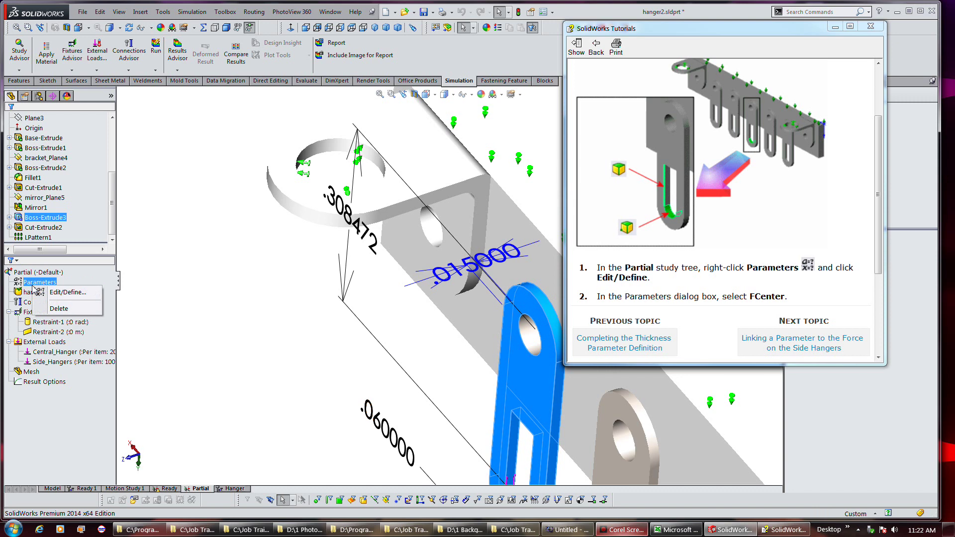
{"action": "left_click", "coordinate": [75, 293]}
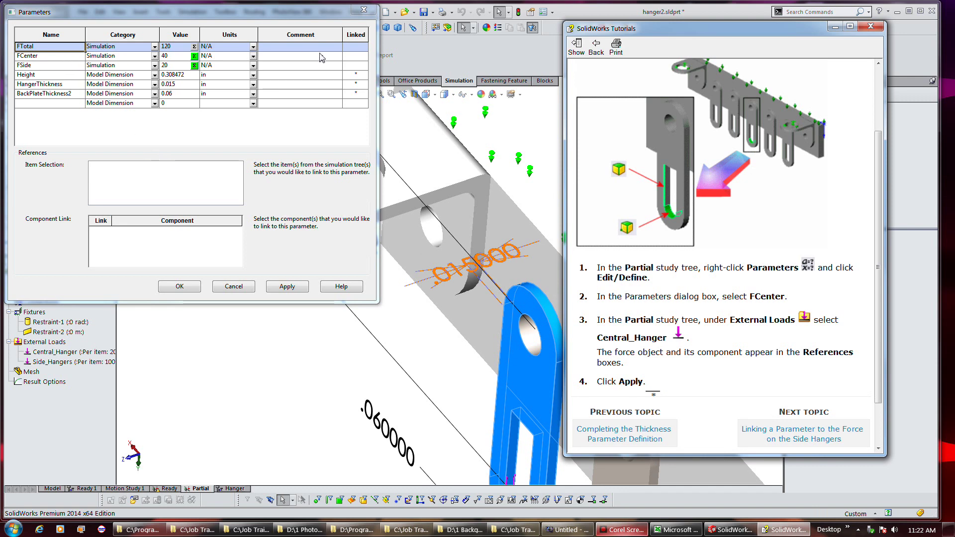
{"action": "left_click", "coordinate": [320, 58]}
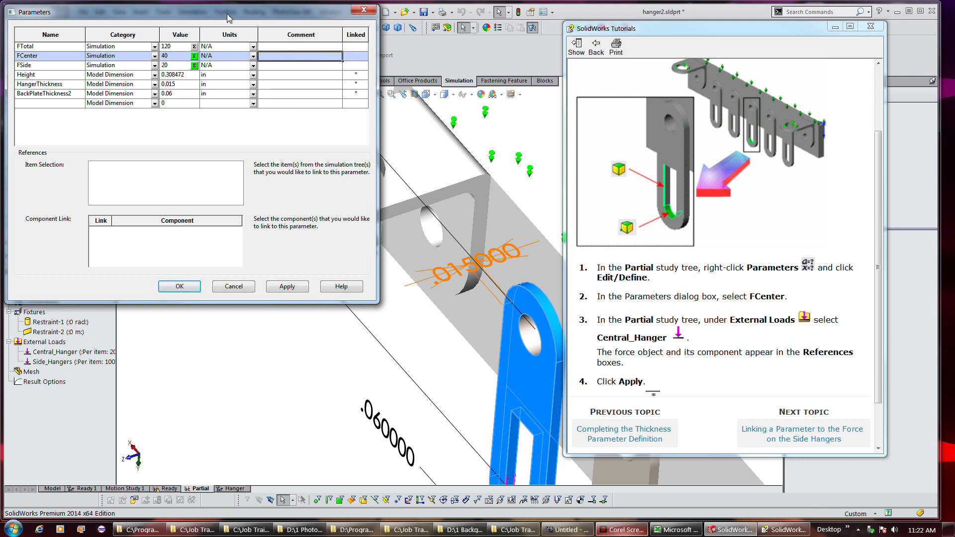
Step: Link FCenter to the Central_Hanger external load and apply
{"action": "left_click_drag", "start_coordinate": [229, 18], "coordinate": [320, 32]}
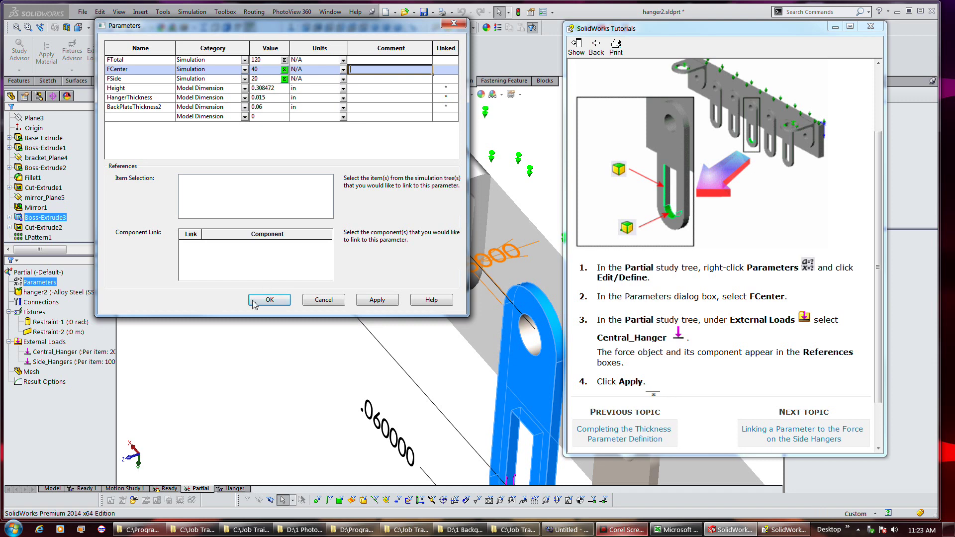
{"action": "left_click", "coordinate": [64, 351]}
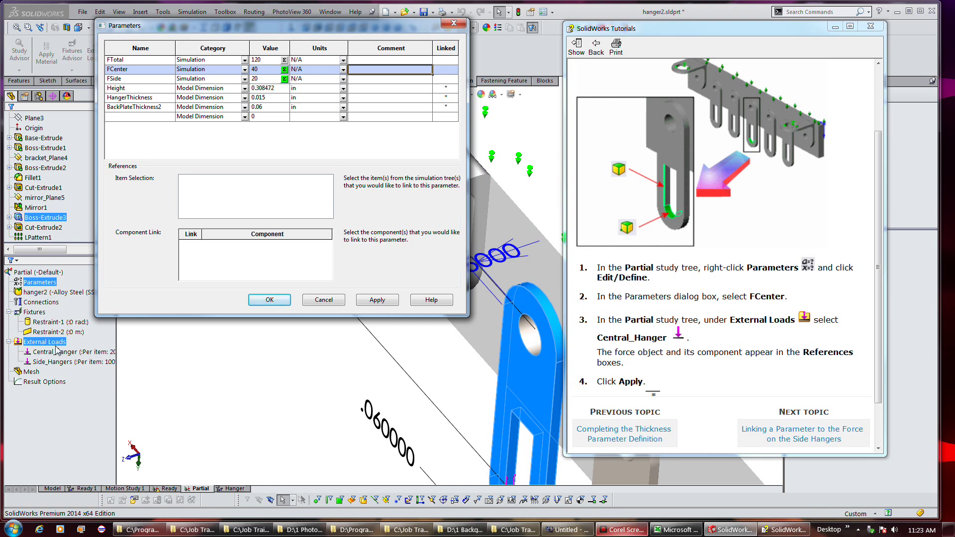
{"action": "left_click", "coordinate": [57, 352]}
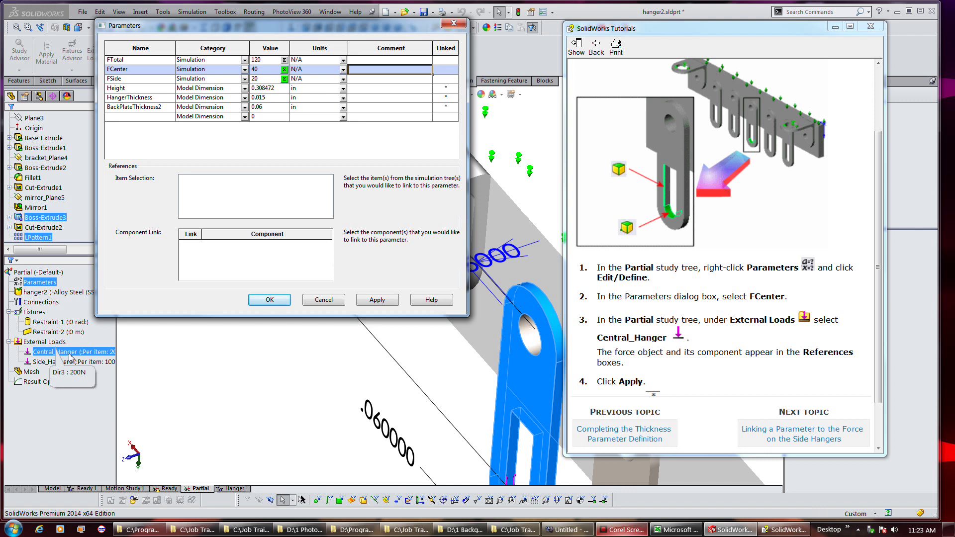
{"action": "left_click", "coordinate": [69, 357]}
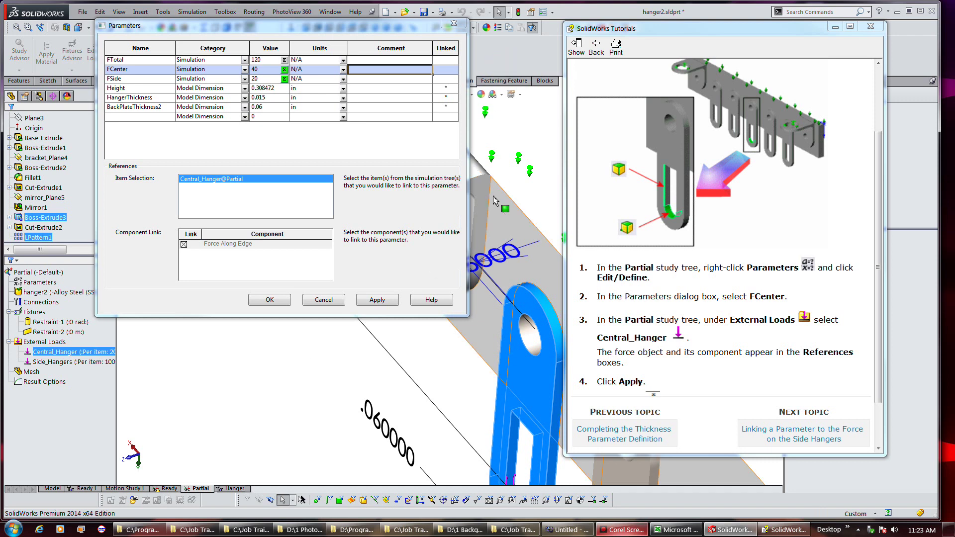
{"action": "scroll", "coordinate": [494, 200], "scroll_direction": "up", "scroll_amount": 2}
{"action": "scroll", "coordinate": [491, 187], "scroll_direction": "up", "scroll_amount": 2}
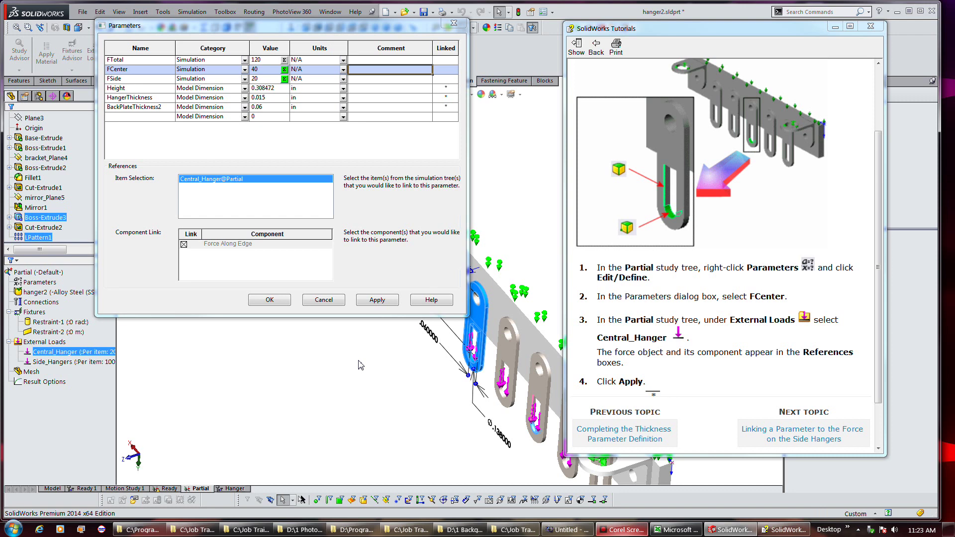
{"action": "left_click", "coordinate": [370, 300]}
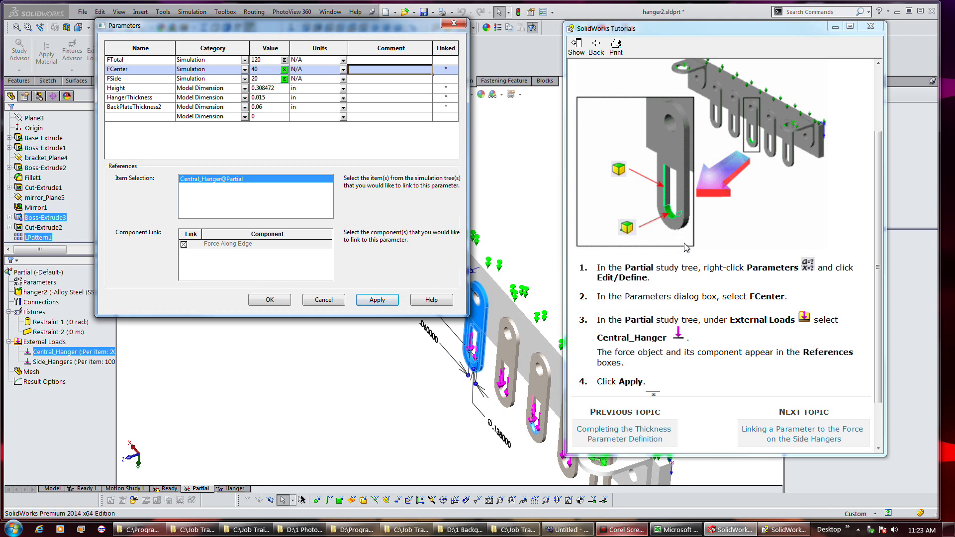
Step: Advance the tutorial to the side-hanger force topic
{"action": "left_click", "coordinate": [709, 253]}
{"action": "scroll", "coordinate": [711, 259], "scroll_direction": "down", "scroll_amount": 3}
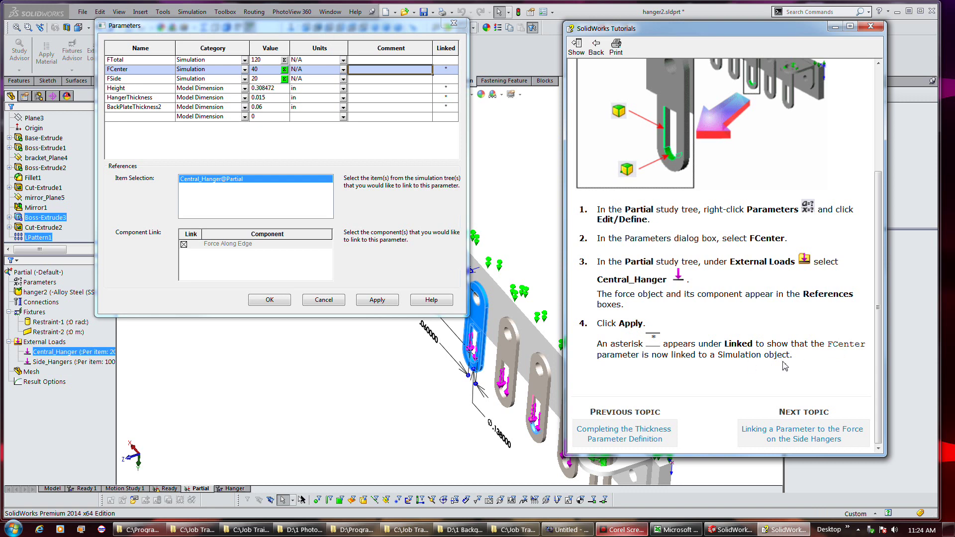
{"action": "left_click", "coordinate": [811, 432]}
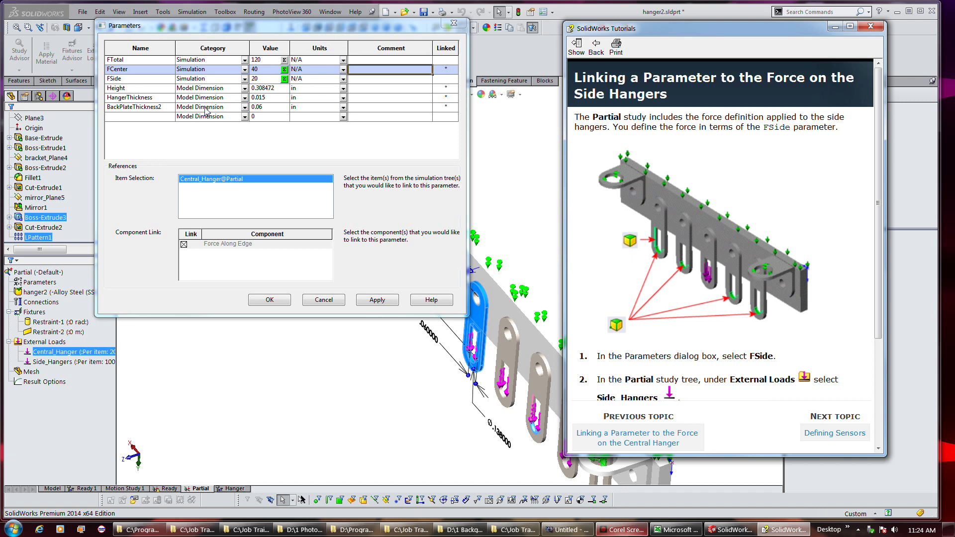
Step: Link the FSide parameter to the Side_Hangers external load, apply it, and close the Parameters dialog
{"action": "left_click", "coordinate": [133, 79]}
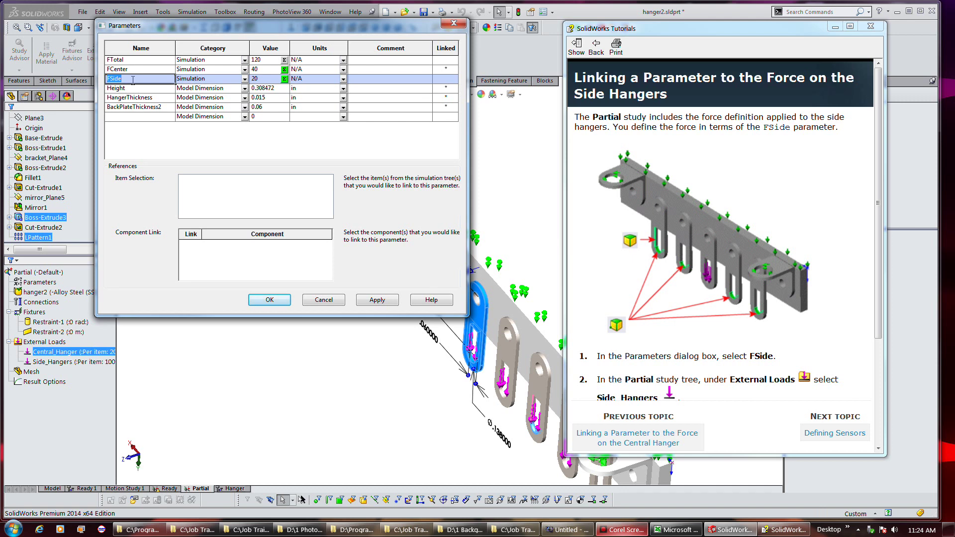
{"action": "left_click", "coordinate": [70, 367]}
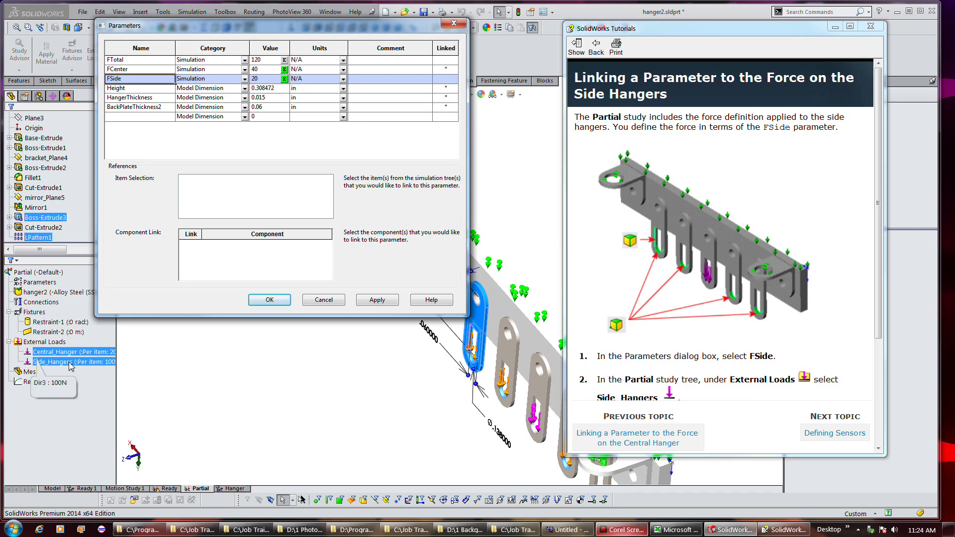
{"action": "left_click", "coordinate": [238, 381]}
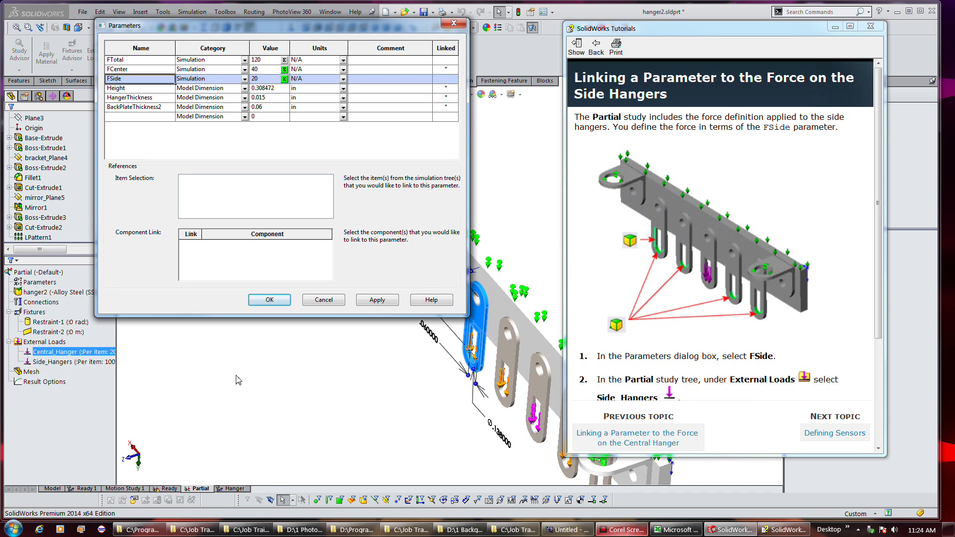
{"action": "left_click", "coordinate": [71, 364]}
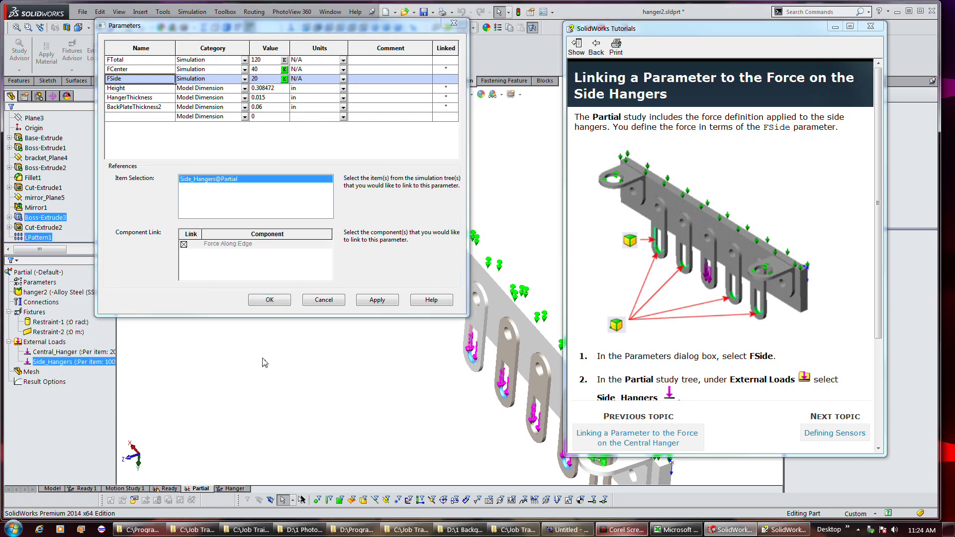
{"action": "scroll", "coordinate": [262, 360], "scroll_direction": "up", "scroll_amount": 2}
{"action": "middle_click_drag", "start_coordinate": [279, 370], "coordinate": [303, 376]}
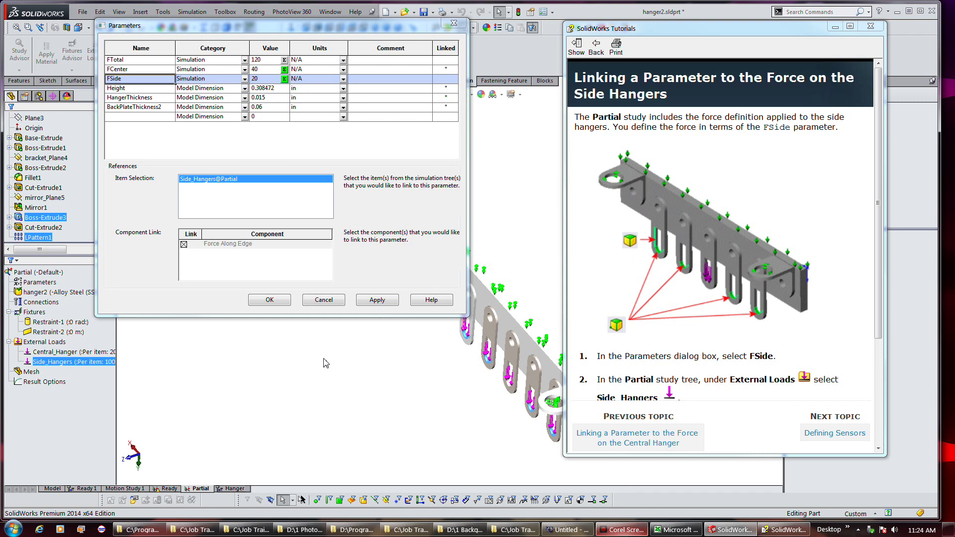
{"action": "left_click", "coordinate": [665, 353]}
{"action": "scroll", "coordinate": [666, 353], "scroll_direction": "down", "scroll_amount": 3}
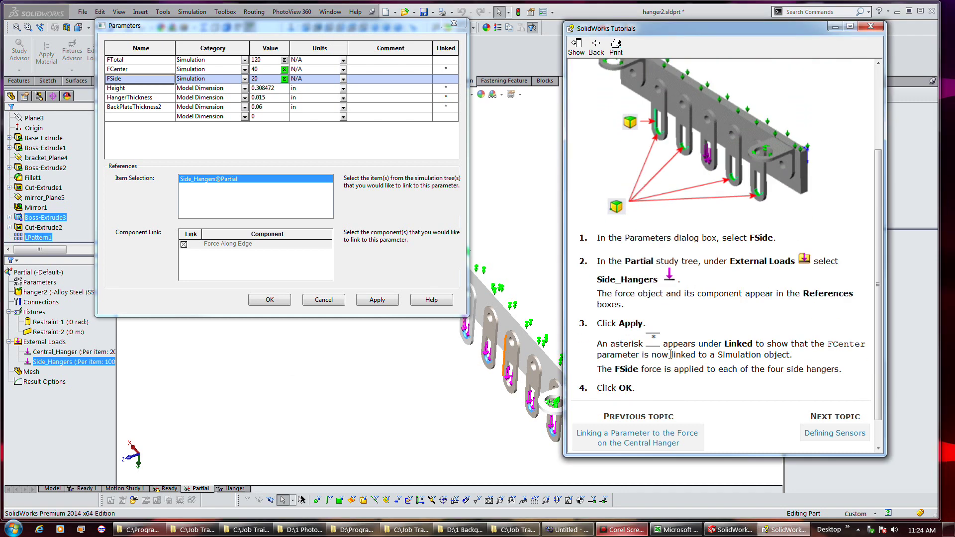
{"action": "scroll", "coordinate": [670, 354], "scroll_direction": "down", "scroll_amount": 1}
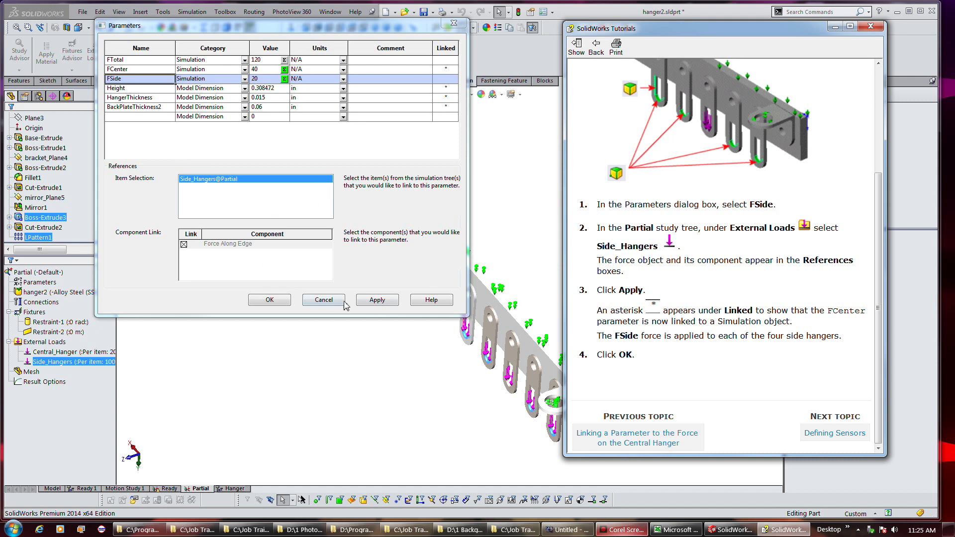
{"action": "left_click", "coordinate": [377, 301]}
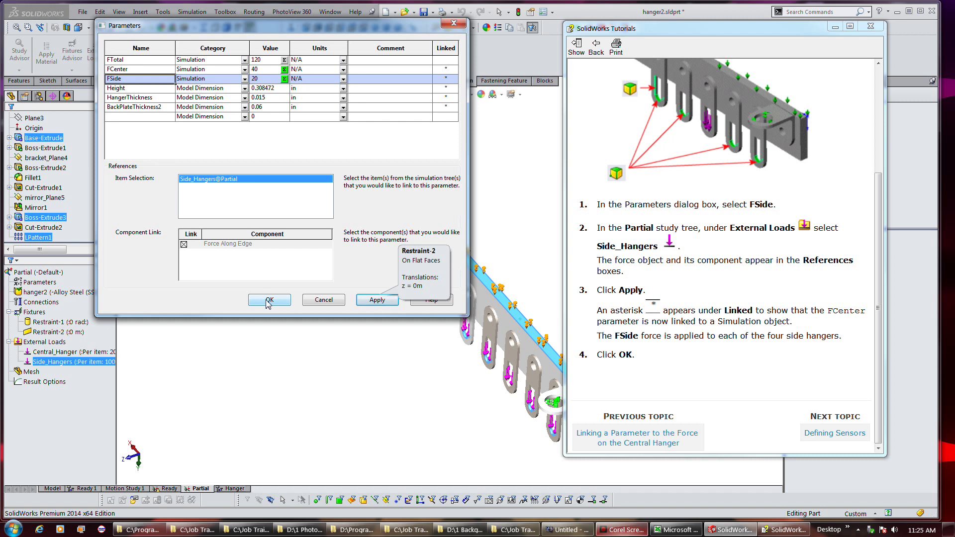
{"action": "left_click", "coordinate": [269, 300]}
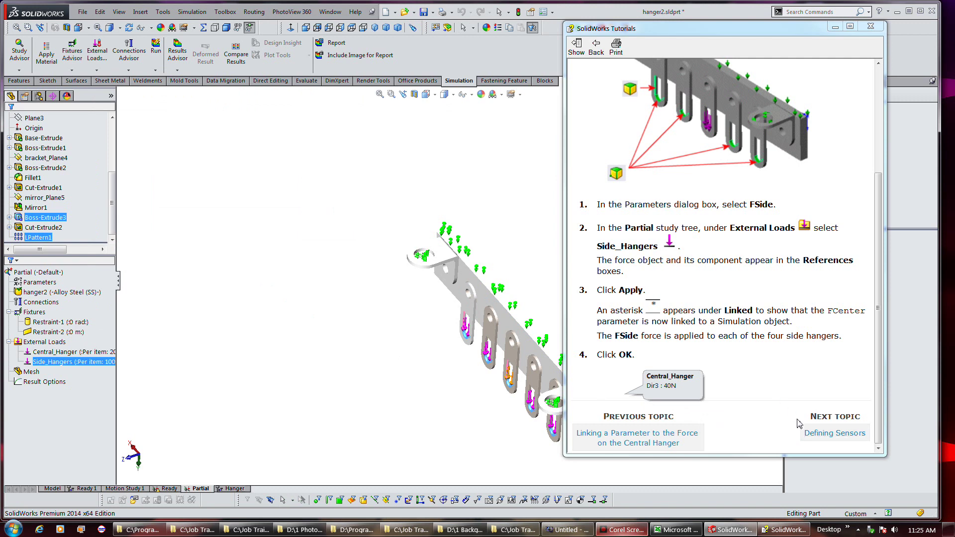
Step: Advance the tutorial to Defining Sensors, reposition the hanger view, and return to the Hanger study
{"action": "left_click", "coordinate": [812, 432]}
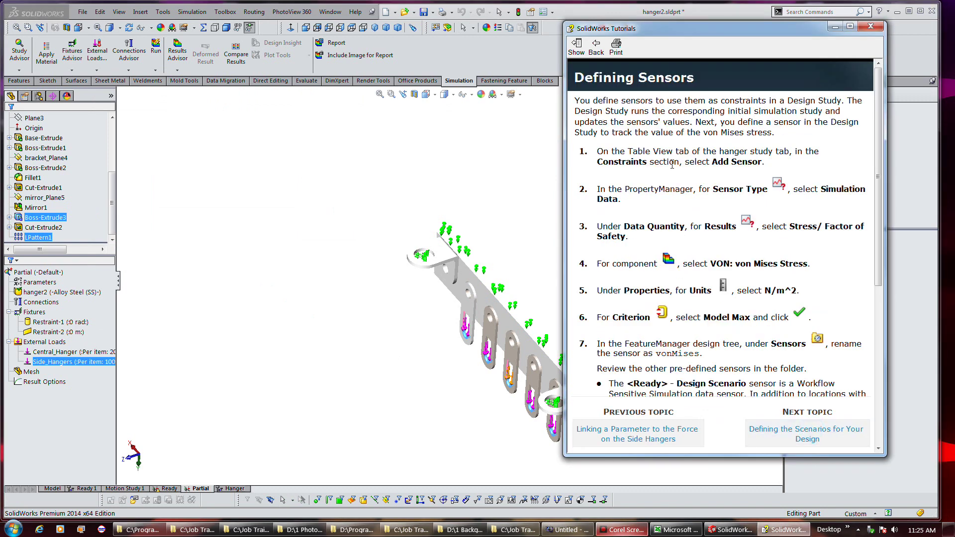
{"action": "left_click", "coordinate": [390, 284]}
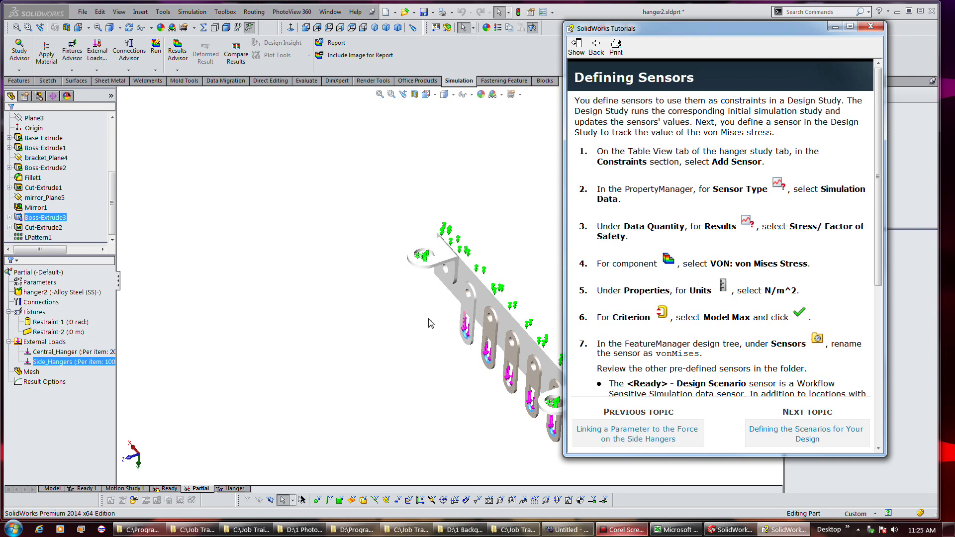
{"action": "middle_click_drag", "start_coordinate": [431, 323], "coordinate": [475, 363]}
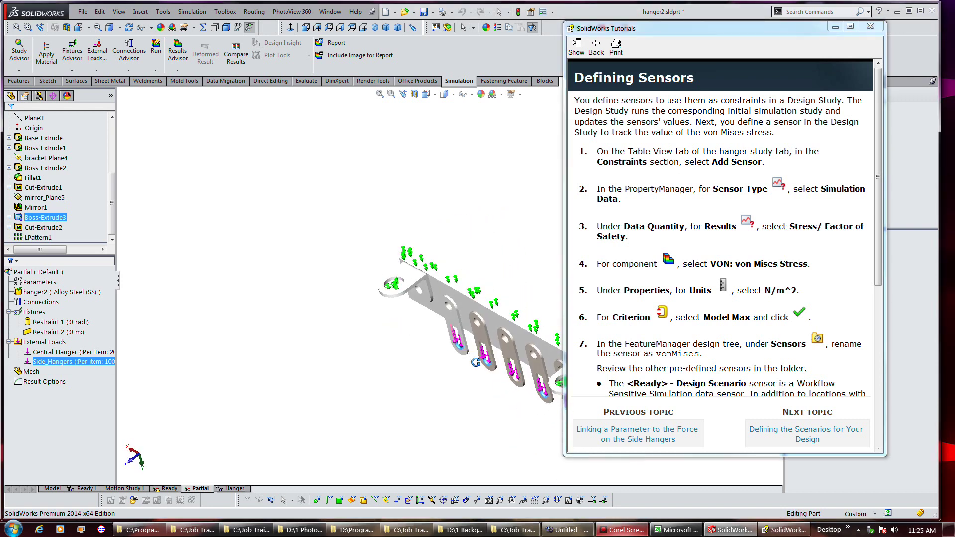
{"action": "middle_click_drag", "start_coordinate": [425, 369], "coordinate": [318, 332], "text": "ctrl"}
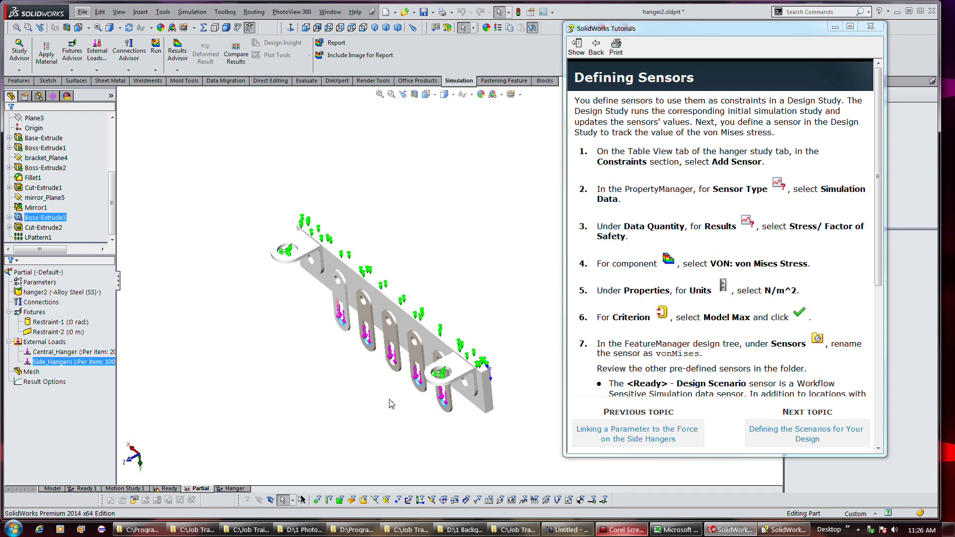
{"action": "left_click", "coordinate": [242, 490]}
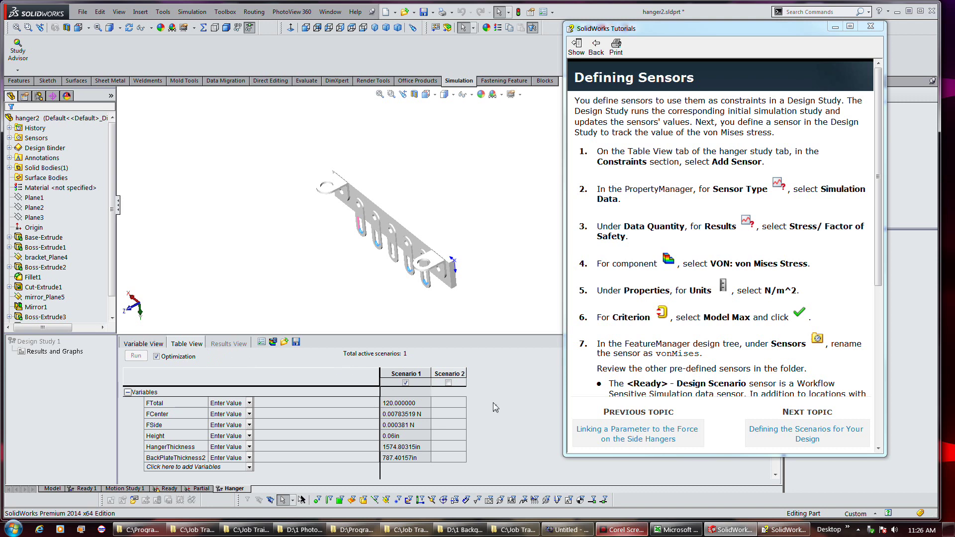
Step: Choose Add Sensor from the study's Constraints list to open the Sensor PropertyManager
{"action": "scroll", "coordinate": [495, 408], "scroll_direction": "down", "scroll_amount": 2}
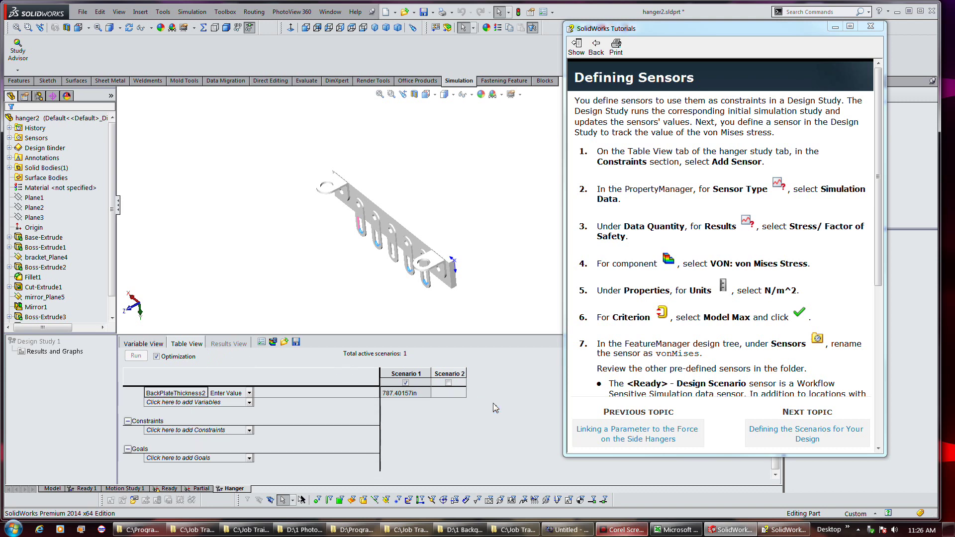
{"action": "scroll", "coordinate": [496, 408], "scroll_direction": "up", "scroll_amount": 1}
{"action": "scroll", "coordinate": [496, 408], "scroll_direction": "up", "scroll_amount": 1}
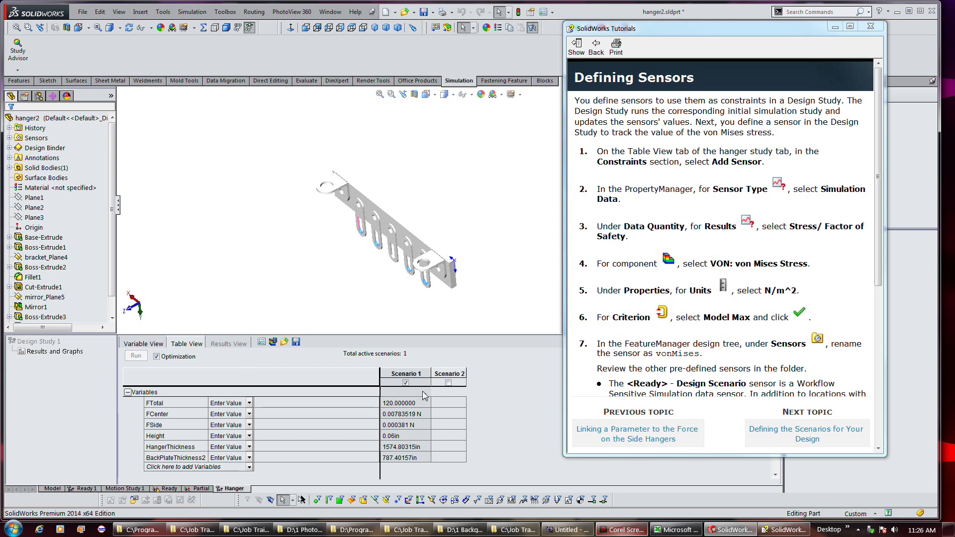
{"action": "scroll", "coordinate": [493, 413], "scroll_direction": "down", "scroll_amount": 3}
{"action": "left_click", "coordinate": [248, 429]}
{"action": "left_click", "coordinate": [244, 439]}
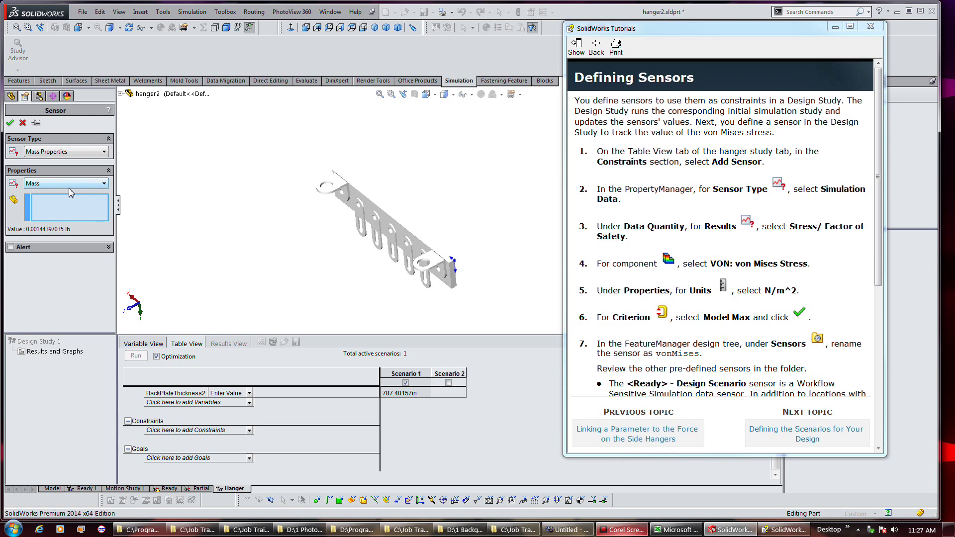
Step: Set the sensor type to Simulation Data with Stress and the VON: von Mises Stress component
{"action": "left_click", "coordinate": [93, 152]}
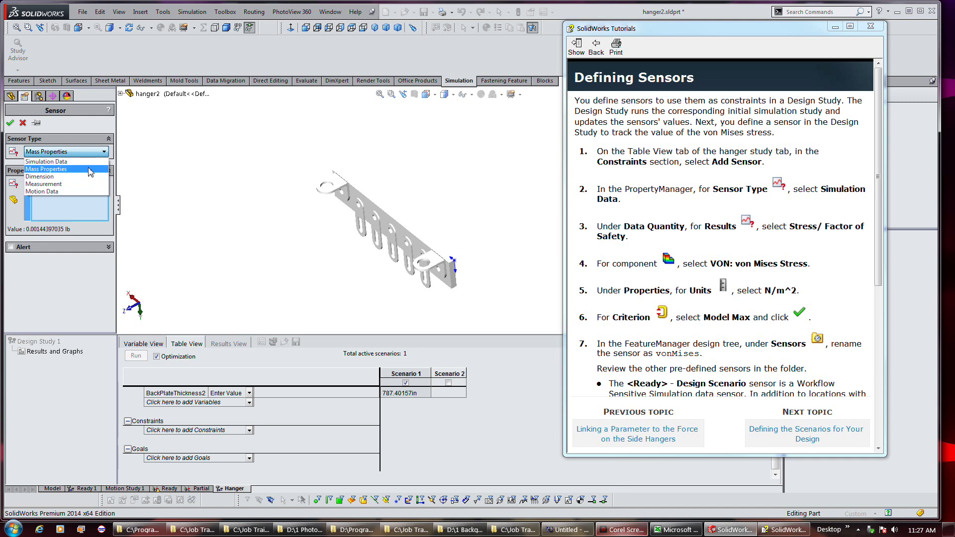
{"action": "left_click", "coordinate": [90, 162]}
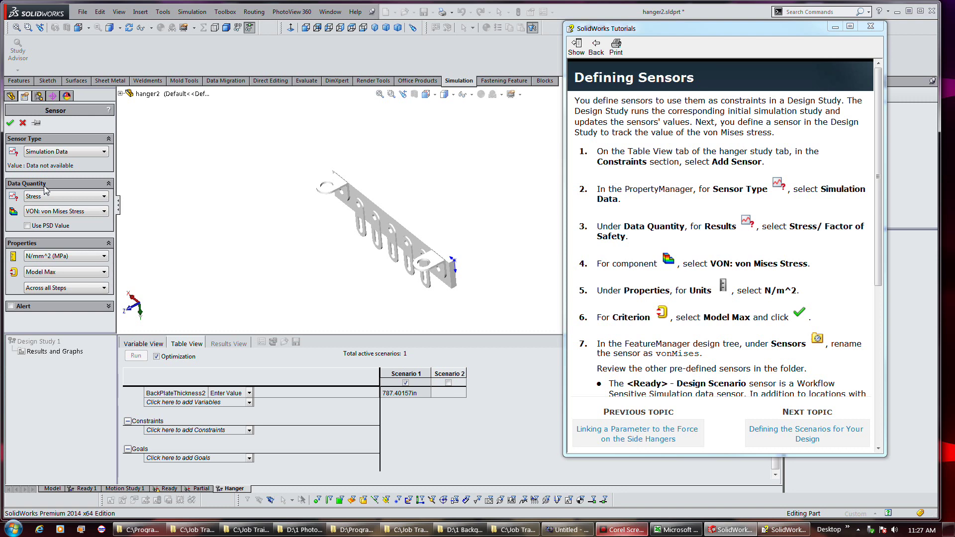
{"action": "left_click", "coordinate": [106, 197]}
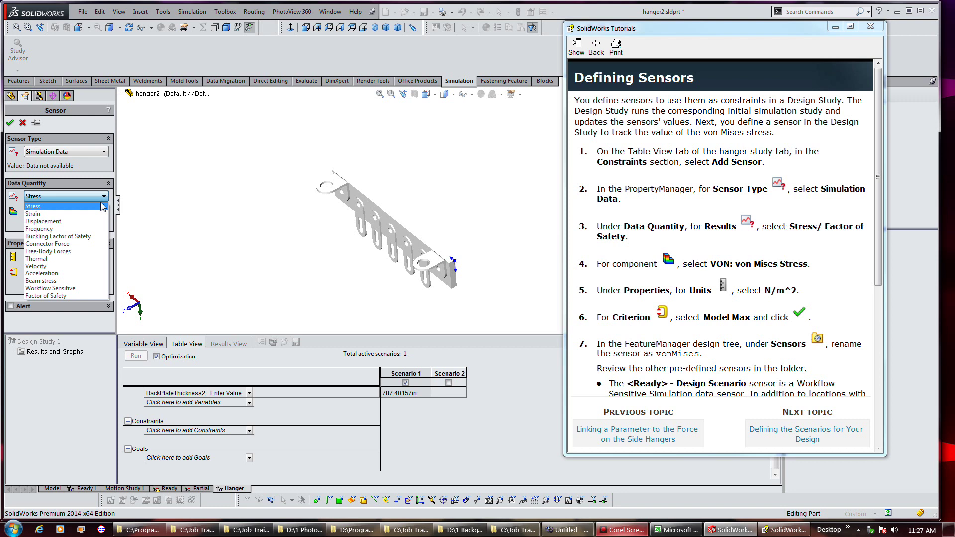
{"action": "left_click", "coordinate": [95, 192]}
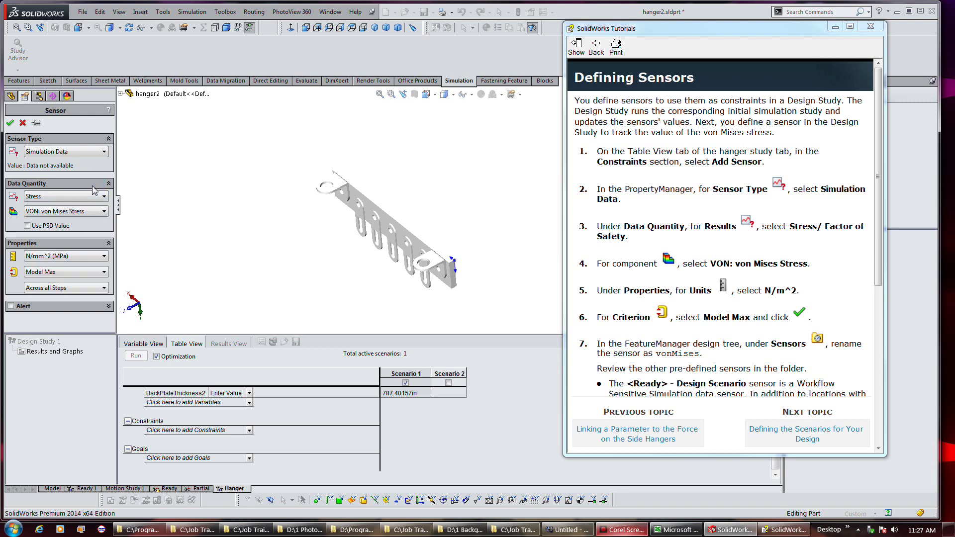
{"action": "left_click", "coordinate": [109, 214]}
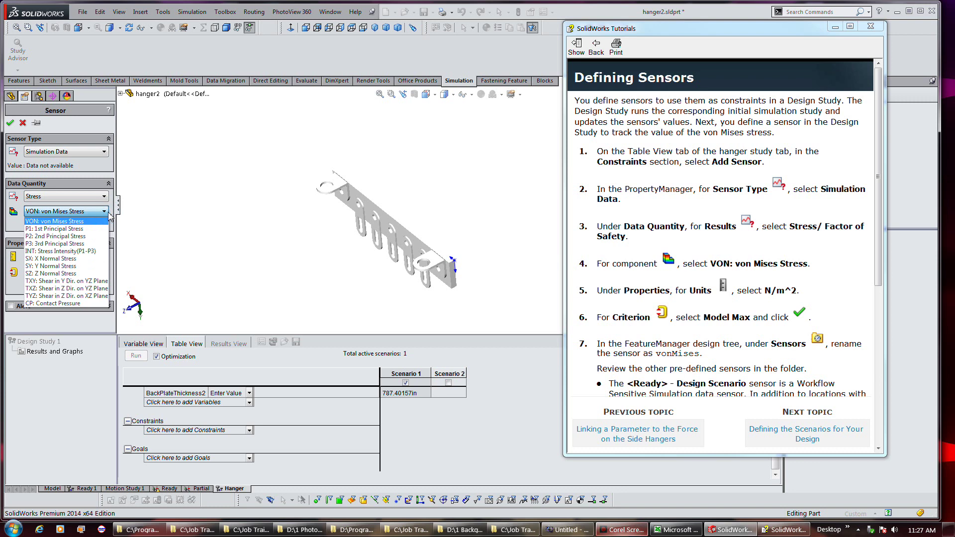
{"action": "left_click", "coordinate": [108, 214]}
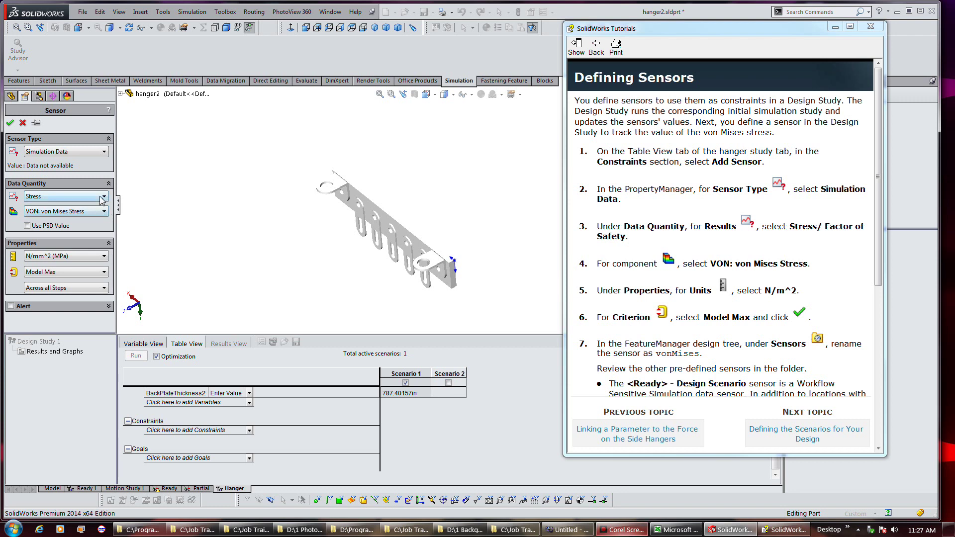
{"action": "left_click", "coordinate": [102, 198]}
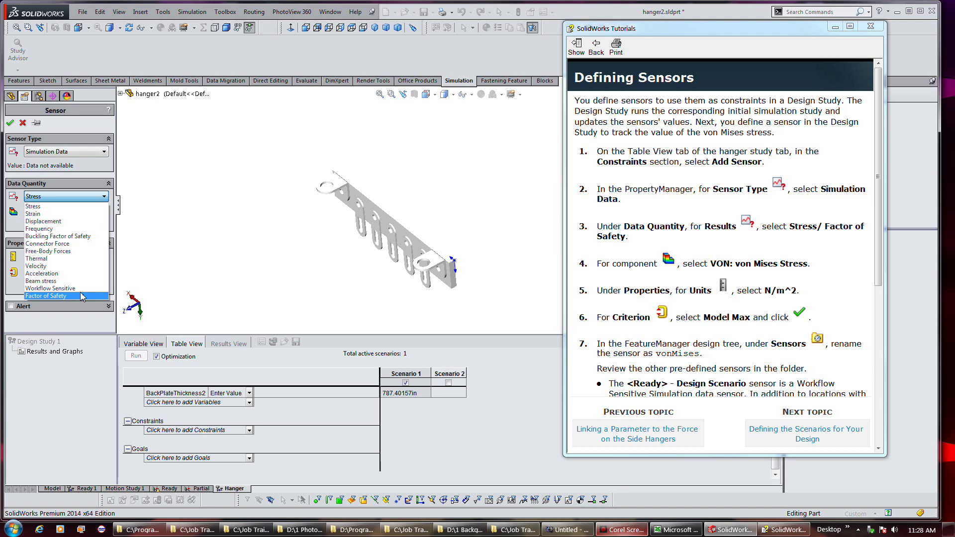
Step: Try the Factor of Safety and Strain data quantities, then return to Stress
{"action": "left_click", "coordinate": [82, 296]}
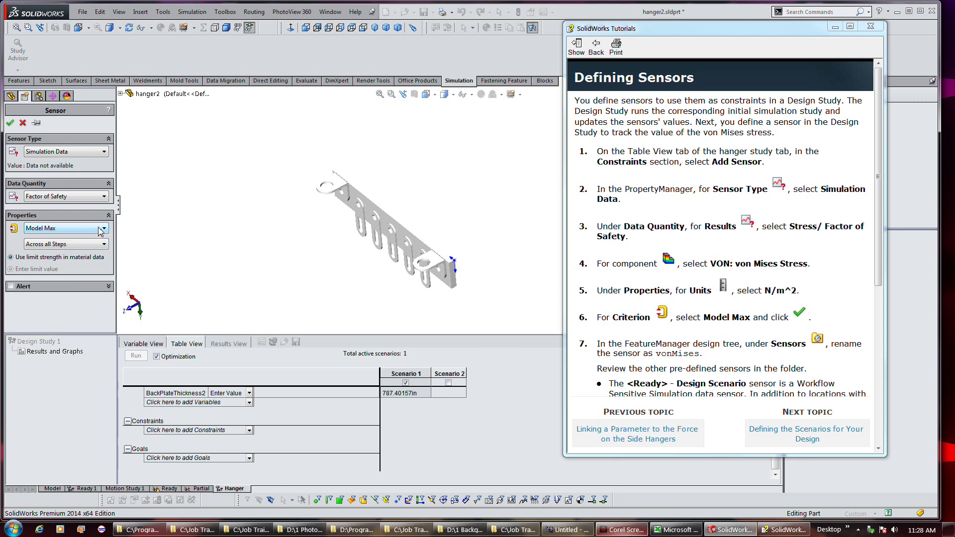
{"action": "left_click", "coordinate": [104, 197]}
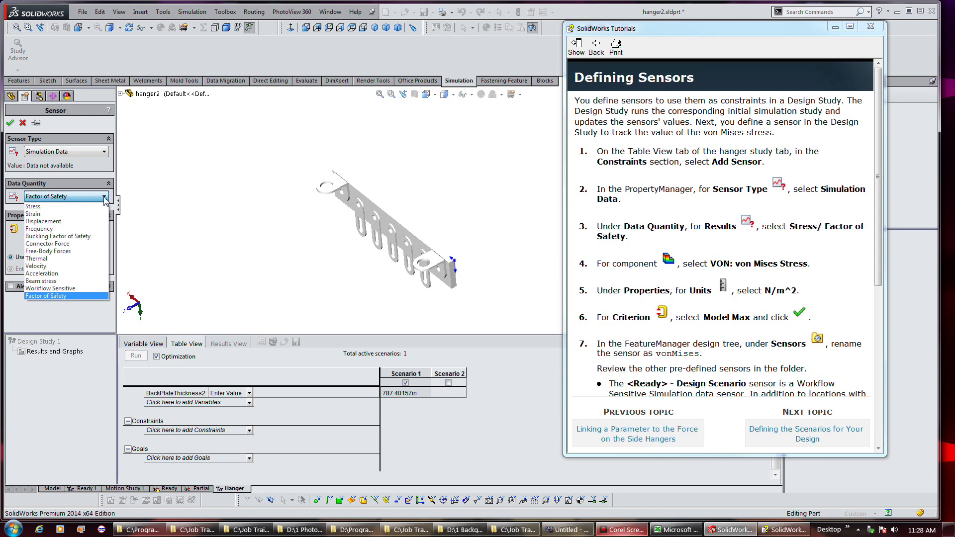
{"action": "left_click", "coordinate": [81, 214]}
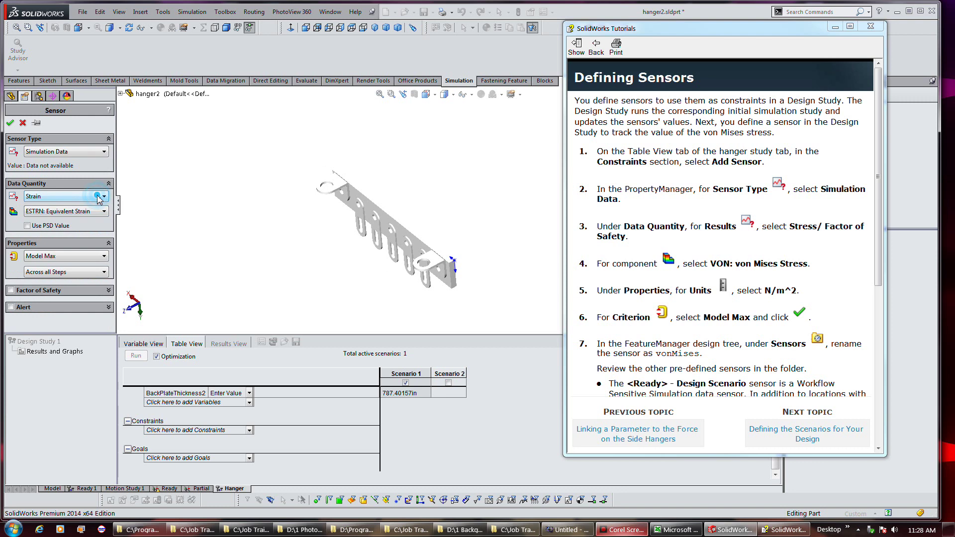
{"action": "left_click", "coordinate": [98, 196]}
{"action": "left_click", "coordinate": [95, 207]}
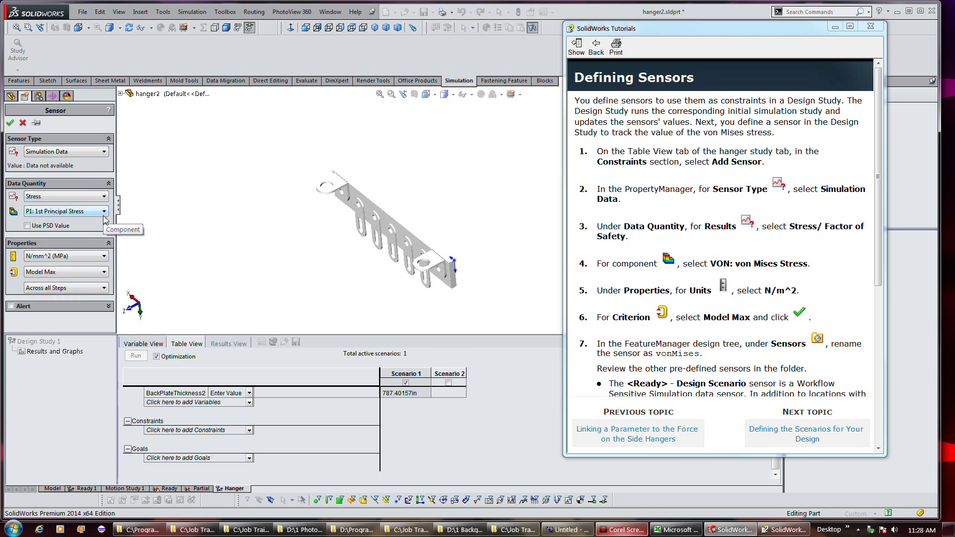
Step: Set the sensor component to VON: von Mises Stress with units N/m^2
{"action": "left_click", "coordinate": [104, 212]}
{"action": "scroll", "coordinate": [102, 221], "scroll_direction": "up", "scroll_amount": 1}
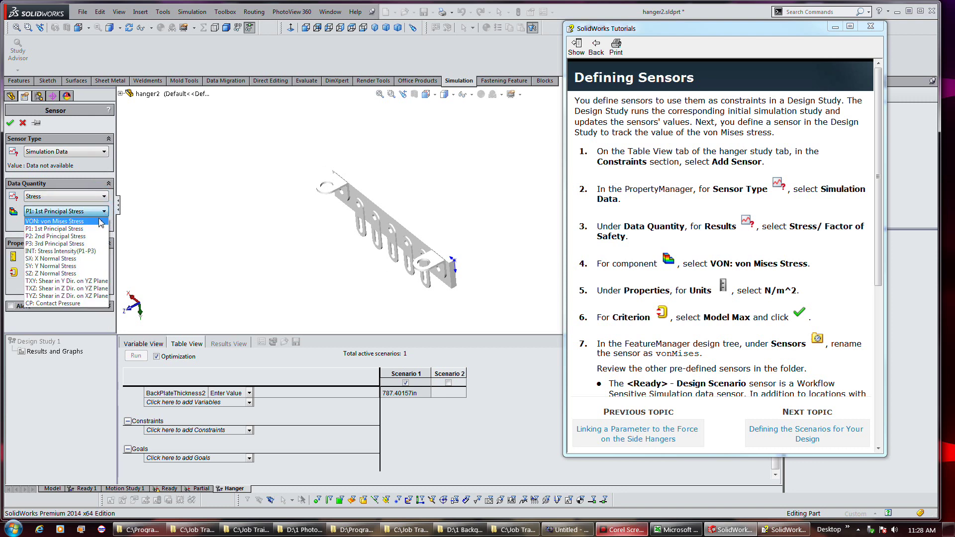
{"action": "left_click", "coordinate": [100, 224]}
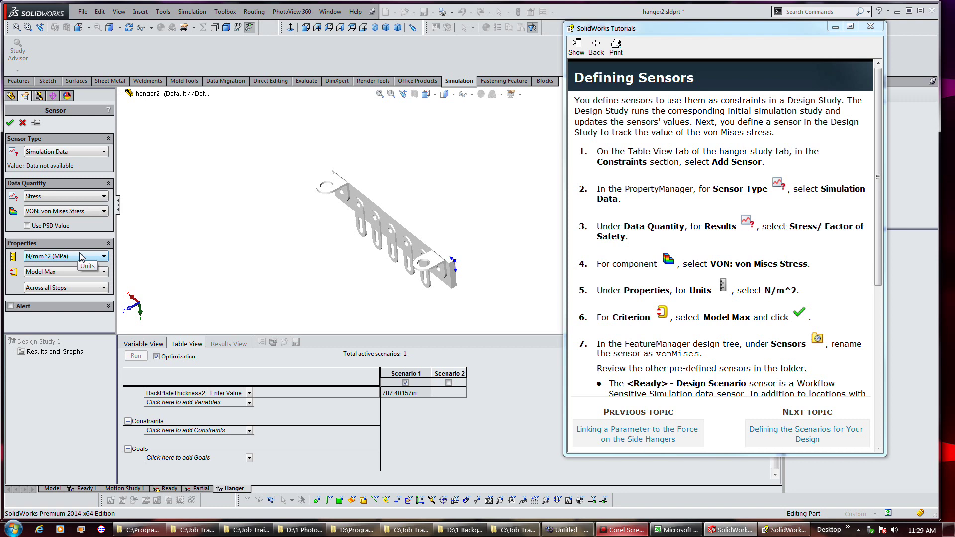
{"action": "left_click", "coordinate": [99, 258]}
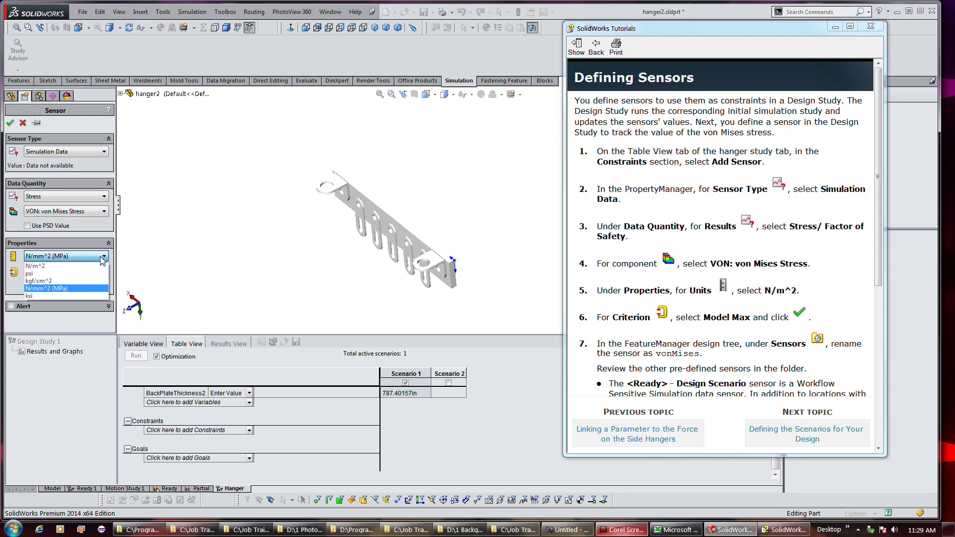
{"action": "left_click", "coordinate": [96, 266]}
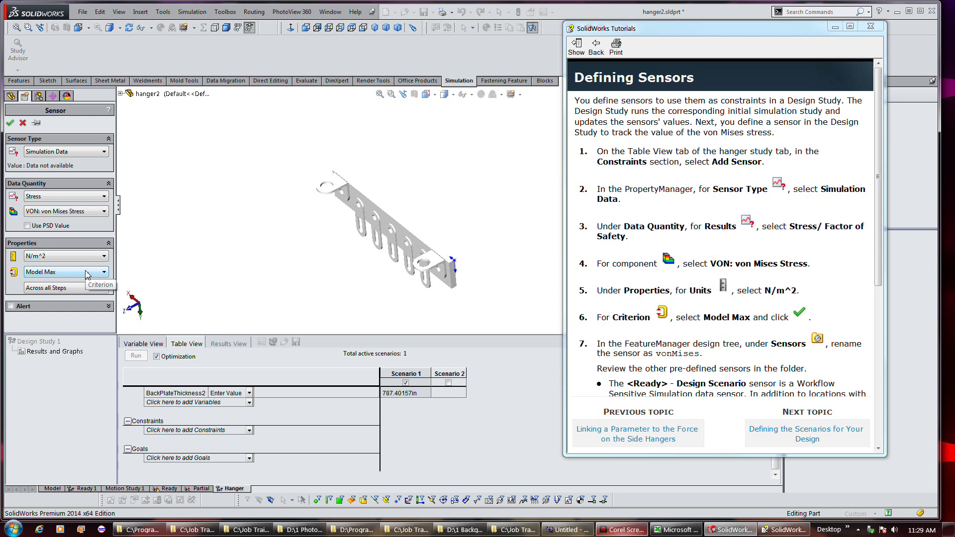
Step: Confirm the sensor so Stress6 is added as the study constraint
{"action": "left_click", "coordinate": [9, 123]}
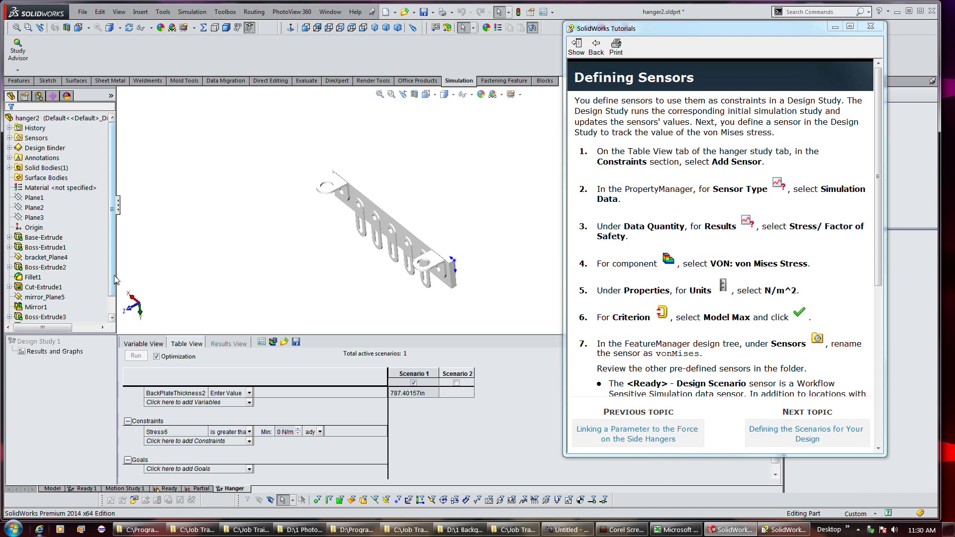
{"action": "mouse_move", "coordinate": [114, 280]}
{"action": "left_mouse_down"}
{"action": "mouse_move", "coordinate": [112, 306]}
{"action": "mouse_move", "coordinate": [113, 280]}
{"action": "left_mouse_up"}
Step: Rename the Stress6 sensor to vonMises in the Sensors folder
{"action": "left_click", "coordinate": [9, 138]}
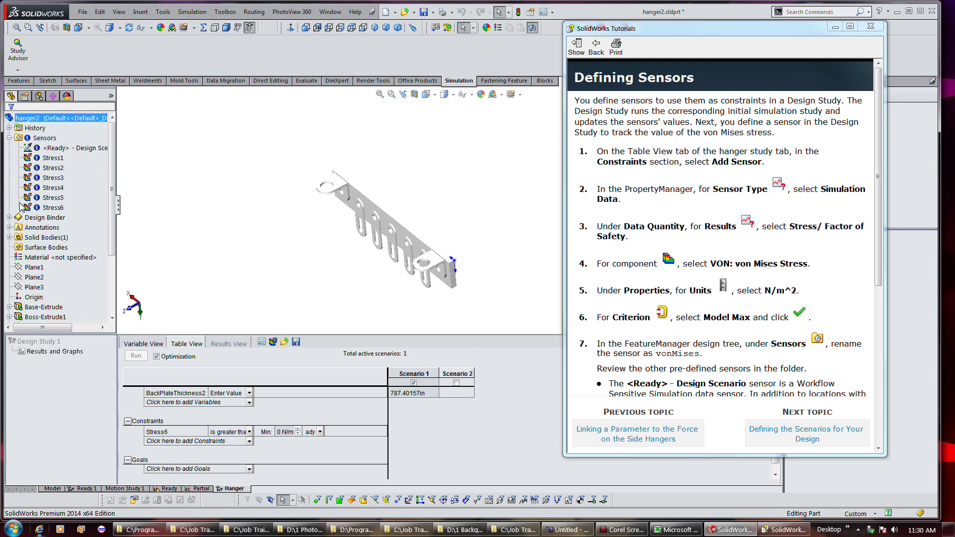
{"action": "mouse_move", "coordinate": [52, 207]}
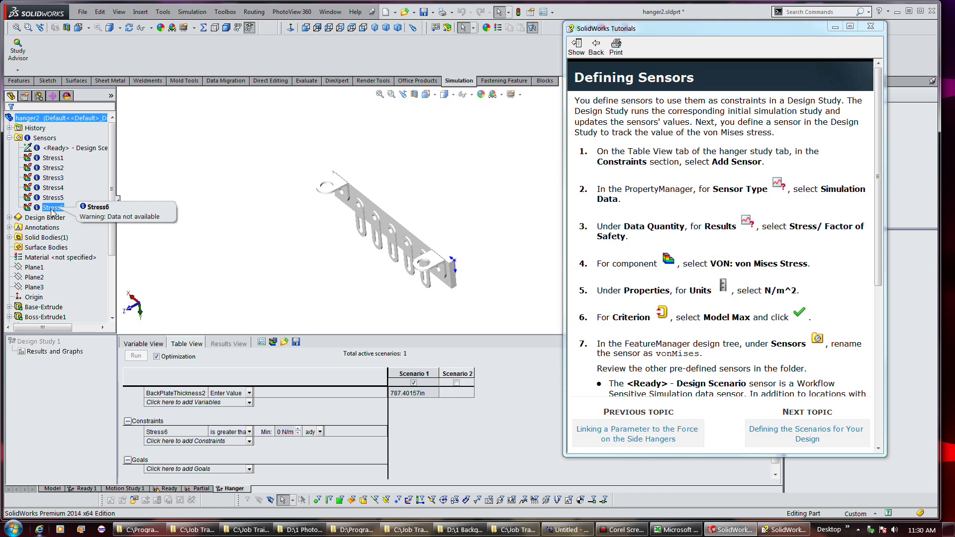
{"action": "left_click", "coordinate": [52, 207]}
{"action": "left_click", "coordinate": [52, 207]}
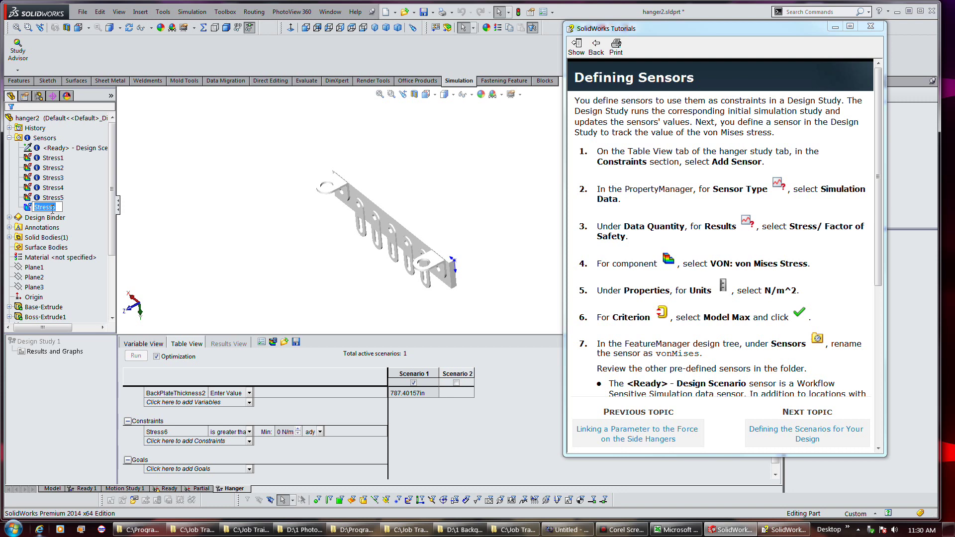
{"action": "type", "text": "vonMises"}
{"action": "key", "text": "Return"}
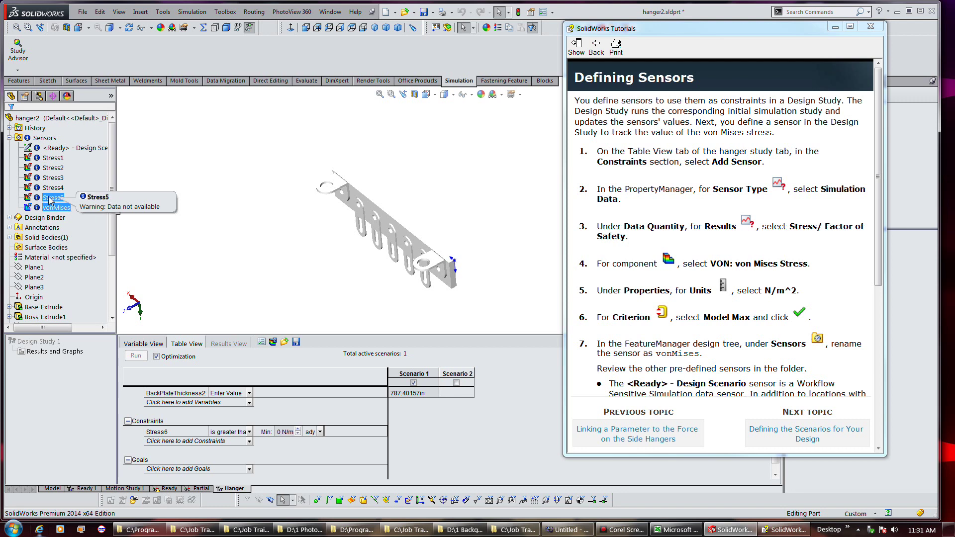
Step: Open the Stress5 sensor's settings for editing, then close them
{"action": "right_click", "coordinate": [50, 199]}
{"action": "left_click", "coordinate": [83, 214]}
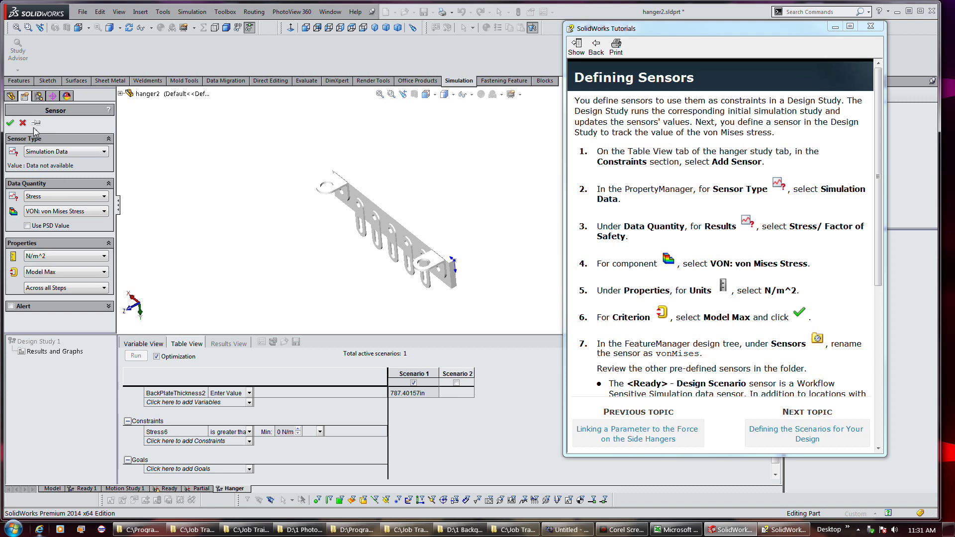
{"action": "left_click", "coordinate": [10, 122]}
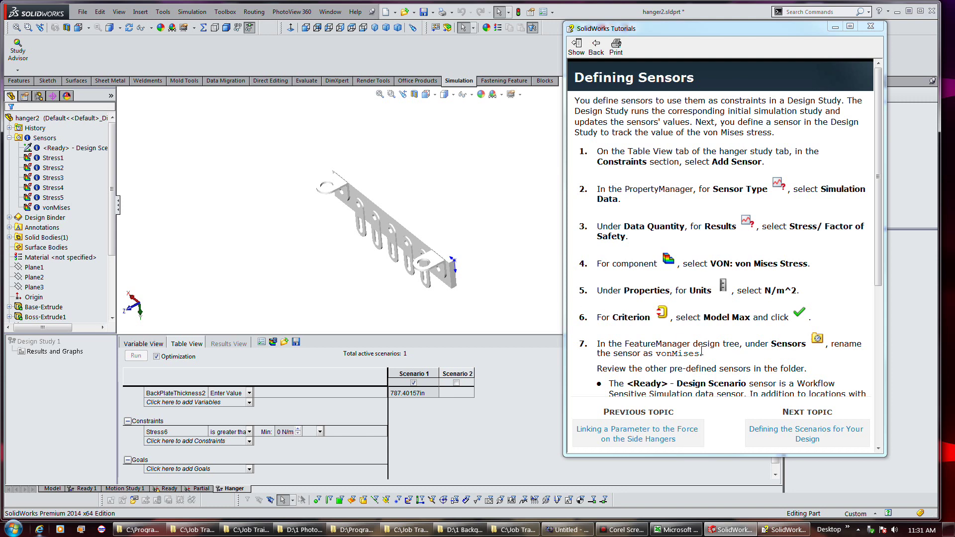
Step: Open the Design Scenario sensor's settings for review
{"action": "scroll", "coordinate": [702, 351], "scroll_direction": "down", "scroll_amount": 2}
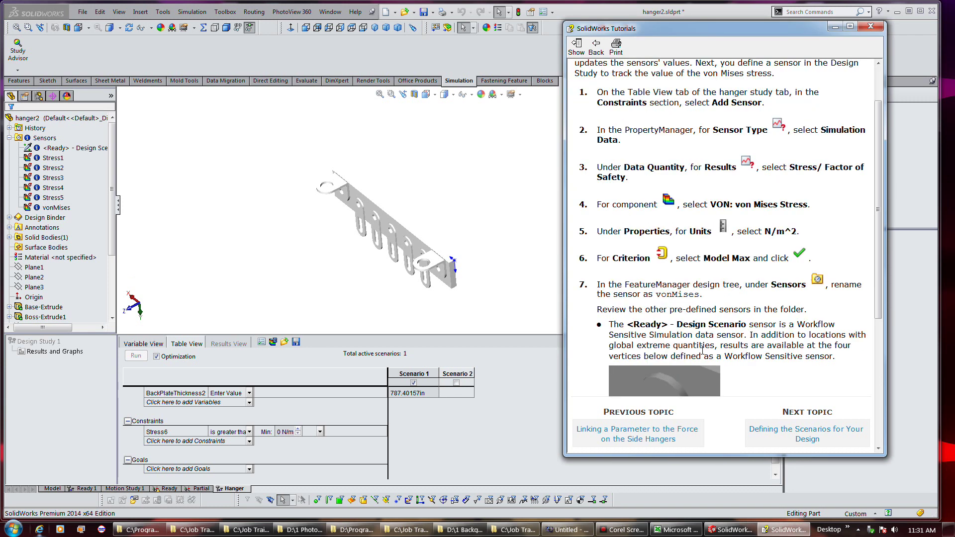
{"action": "scroll", "coordinate": [702, 351], "scroll_direction": "down", "scroll_amount": 2}
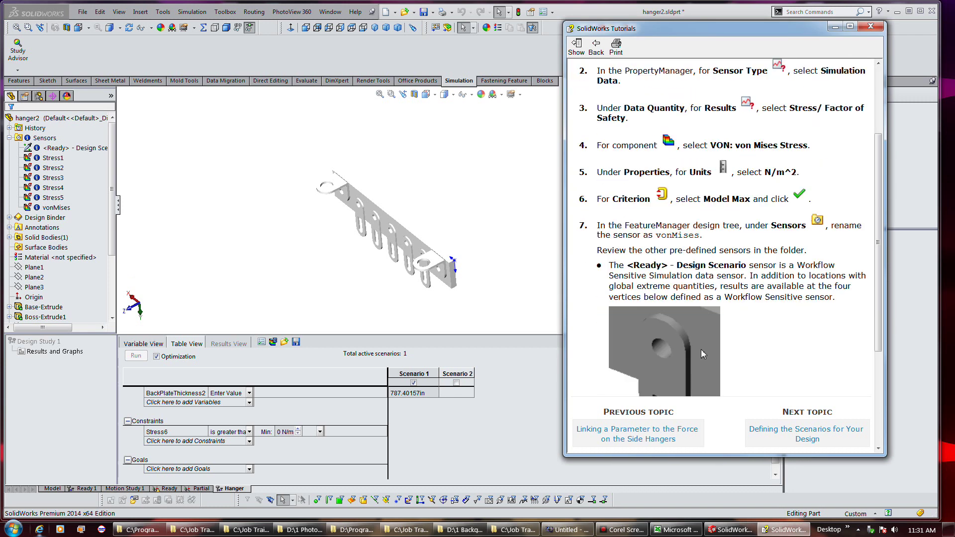
{"action": "scroll", "coordinate": [702, 354], "scroll_direction": "down", "scroll_amount": 2}
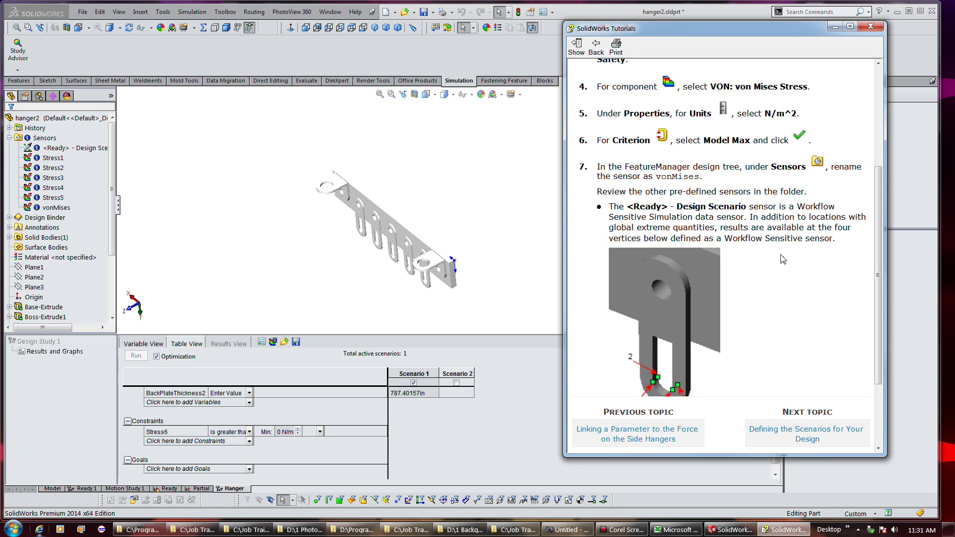
{"action": "right_click", "coordinate": [59, 149]}
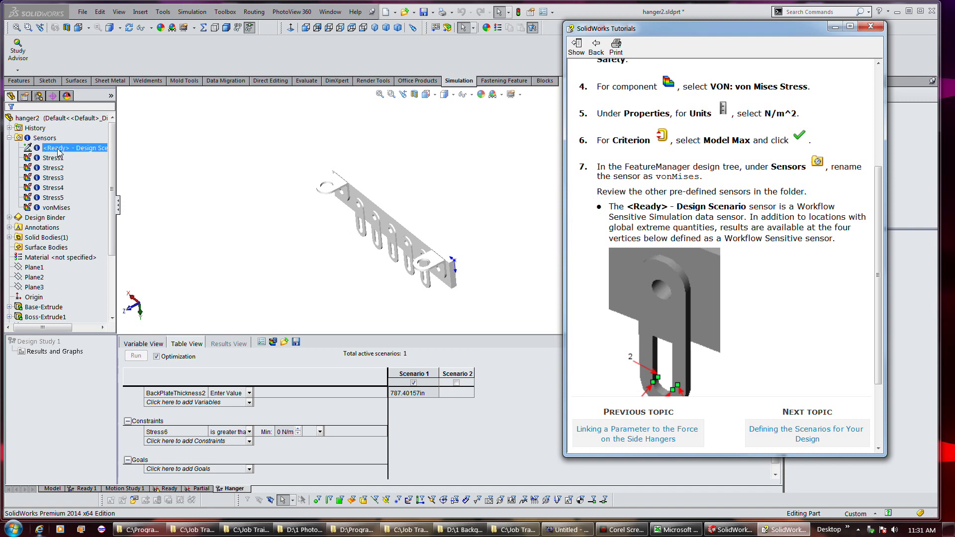
{"action": "left_click", "coordinate": [91, 166]}
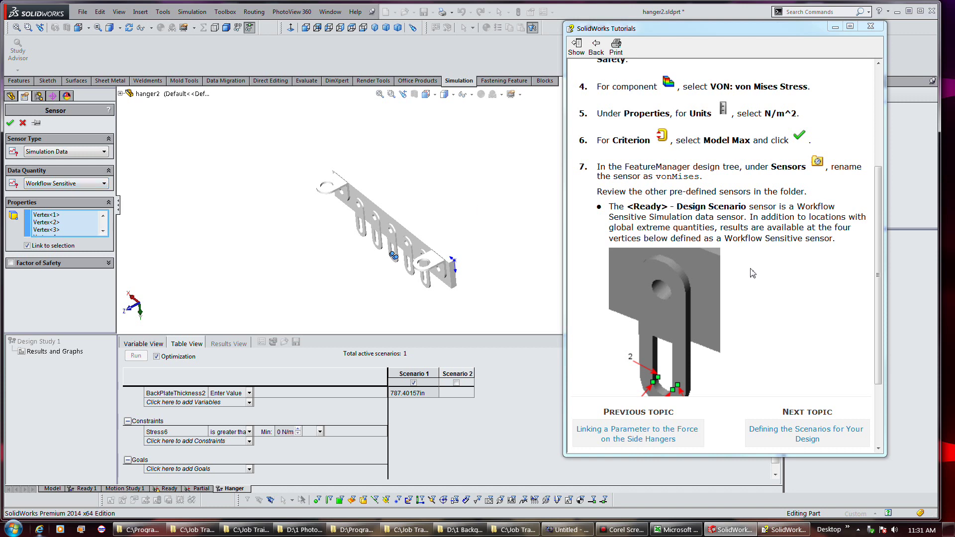
Step: Advance the tutorial to 'Defining the Scenarios for Your Design'
{"action": "scroll", "coordinate": [752, 273], "scroll_direction": "down", "scroll_amount": 2}
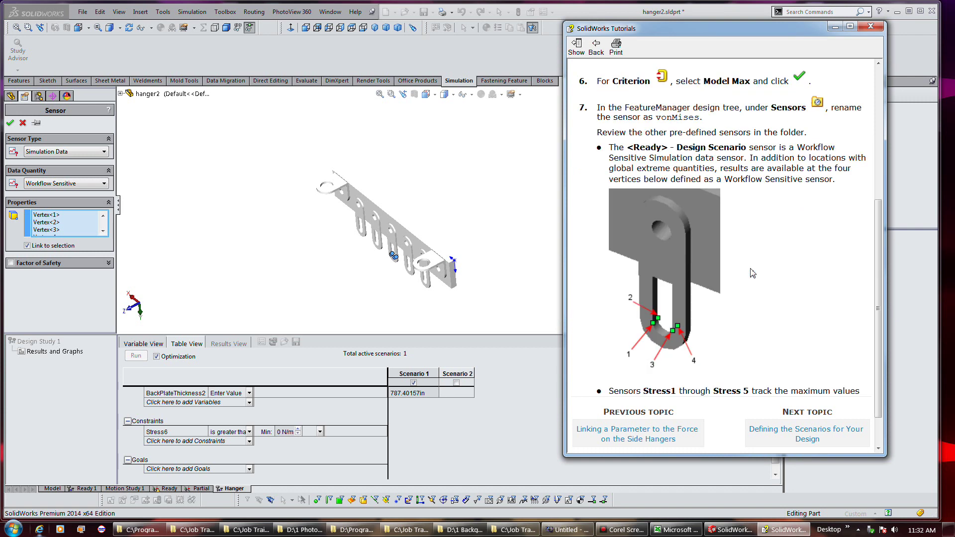
{"action": "scroll", "coordinate": [752, 274], "scroll_direction": "down", "scroll_amount": 2}
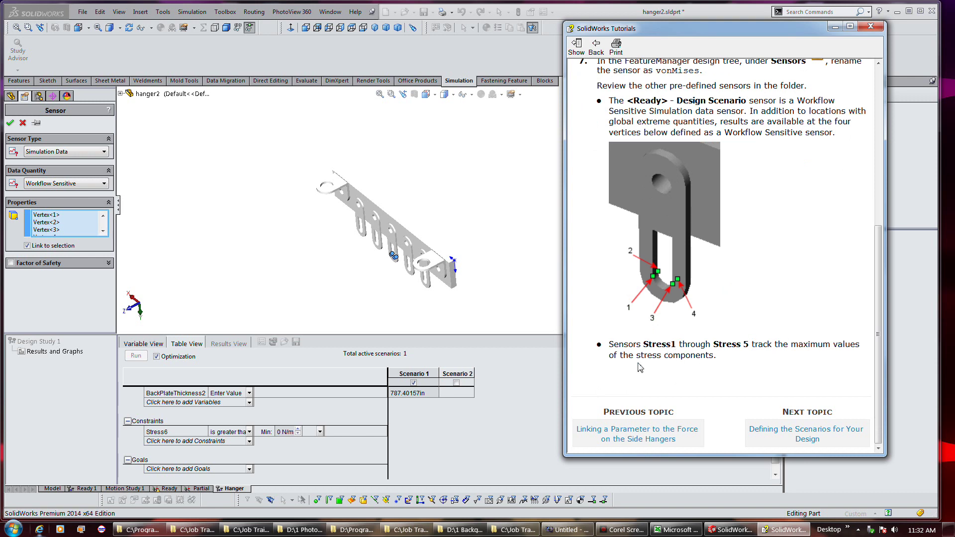
{"action": "left_click", "coordinate": [772, 434]}
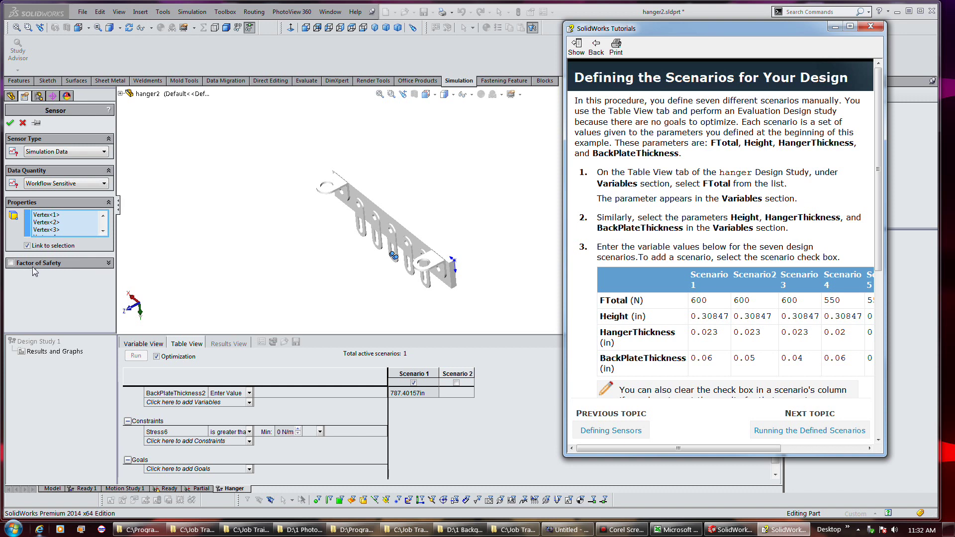
Step: Close the open sensor, then try Factor of Safety on the vonMises sensor and cancel
{"action": "left_click", "coordinate": [23, 123]}
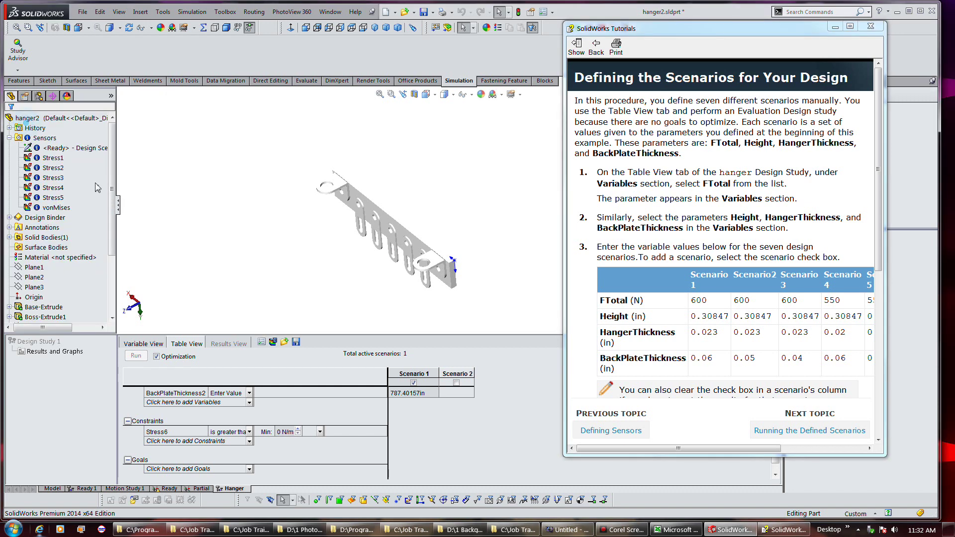
{"action": "right_click", "coordinate": [60, 210]}
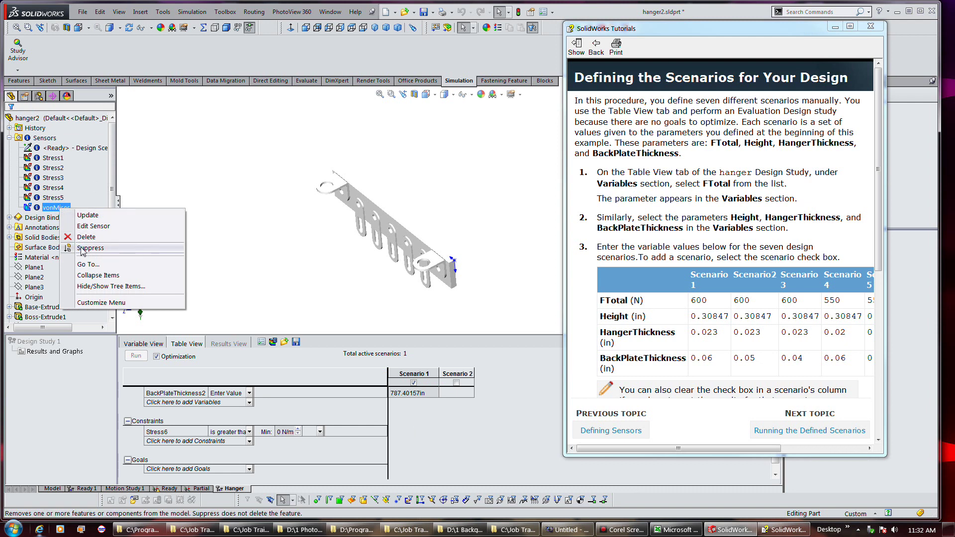
{"action": "left_click", "coordinate": [92, 227]}
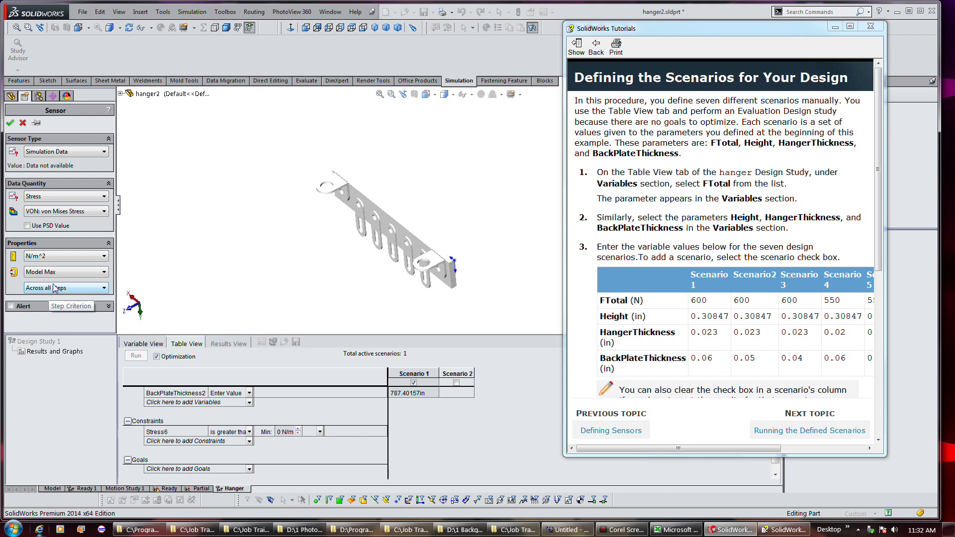
{"action": "left_click", "coordinate": [79, 199]}
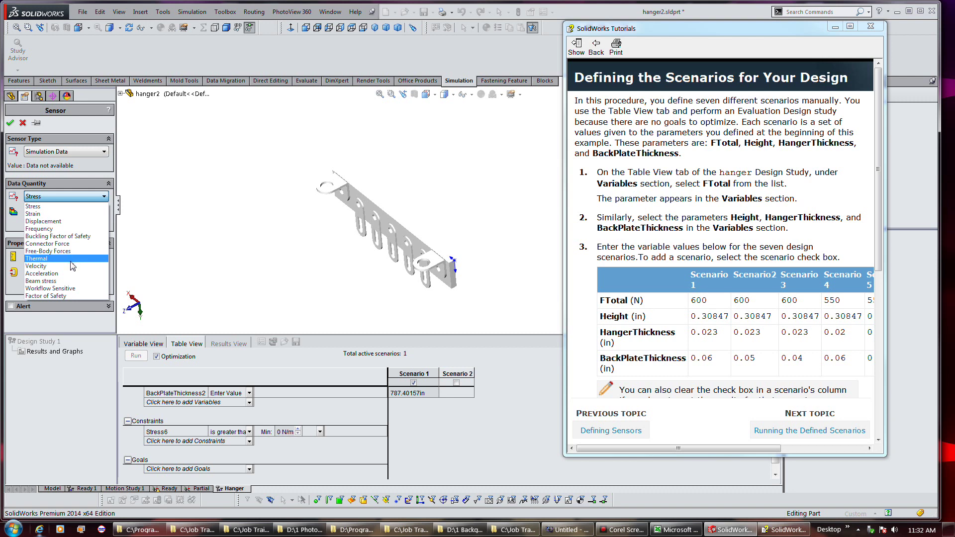
{"action": "left_click", "coordinate": [65, 295]}
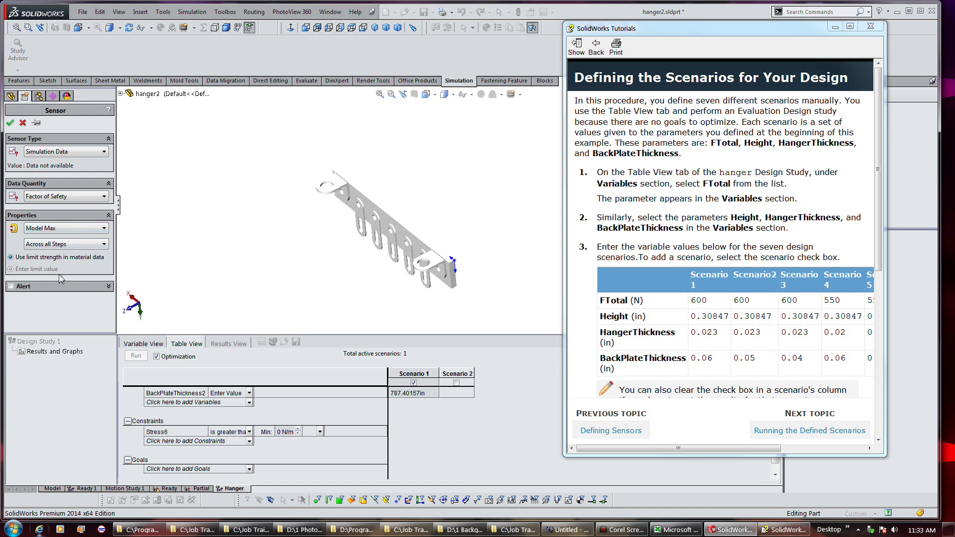
{"action": "left_click", "coordinate": [10, 123]}
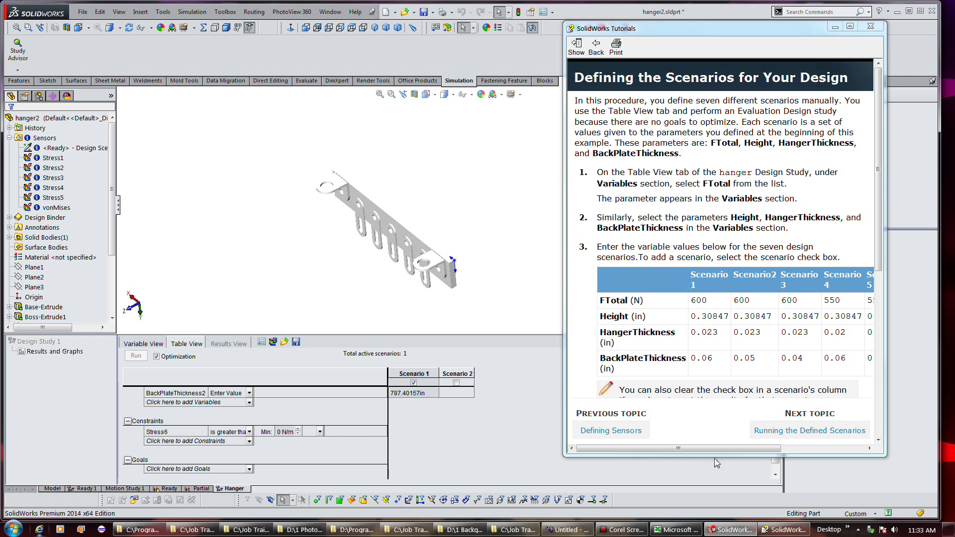
Step: Shorten the tutorial window and select the FTotal variable row in the study table
{"action": "left_click_drag", "start_coordinate": [713, 457], "coordinate": [727, 342]}
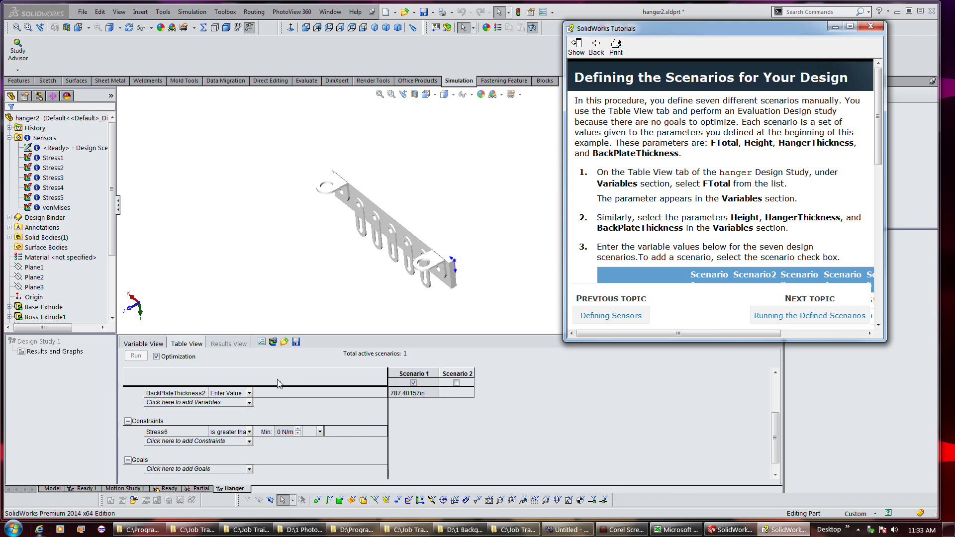
{"action": "left_click", "coordinate": [503, 414]}
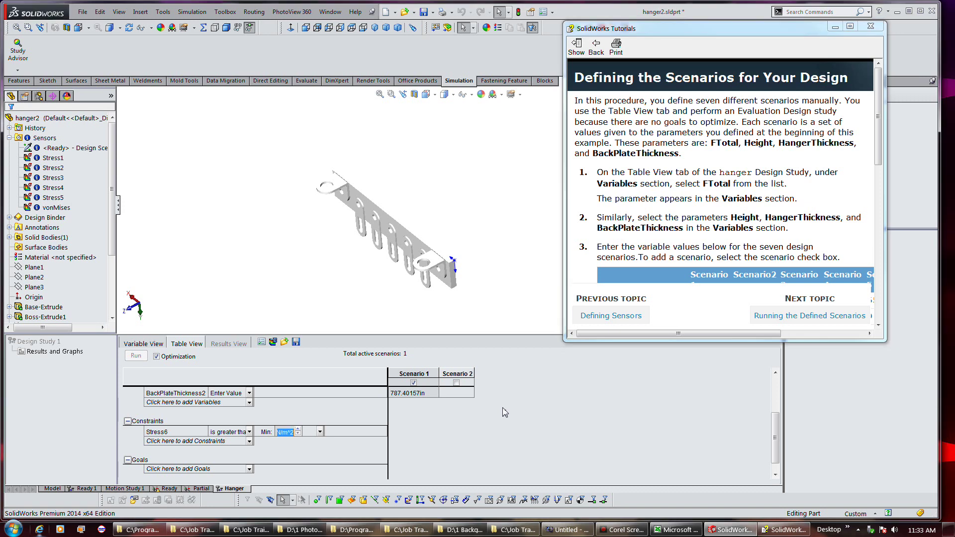
{"action": "left_click_drag", "start_coordinate": [775, 437], "coordinate": [766, 392]}
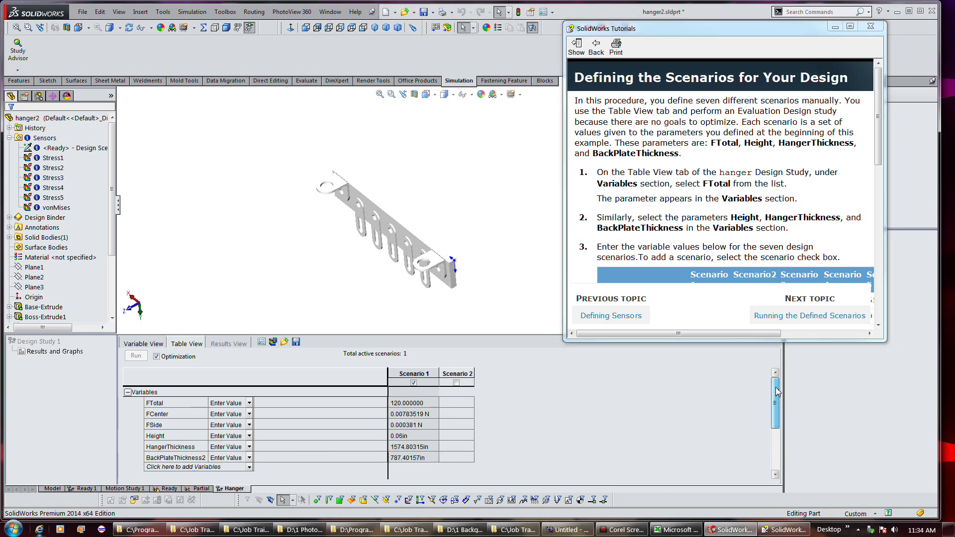
{"action": "left_click", "coordinate": [165, 404]}
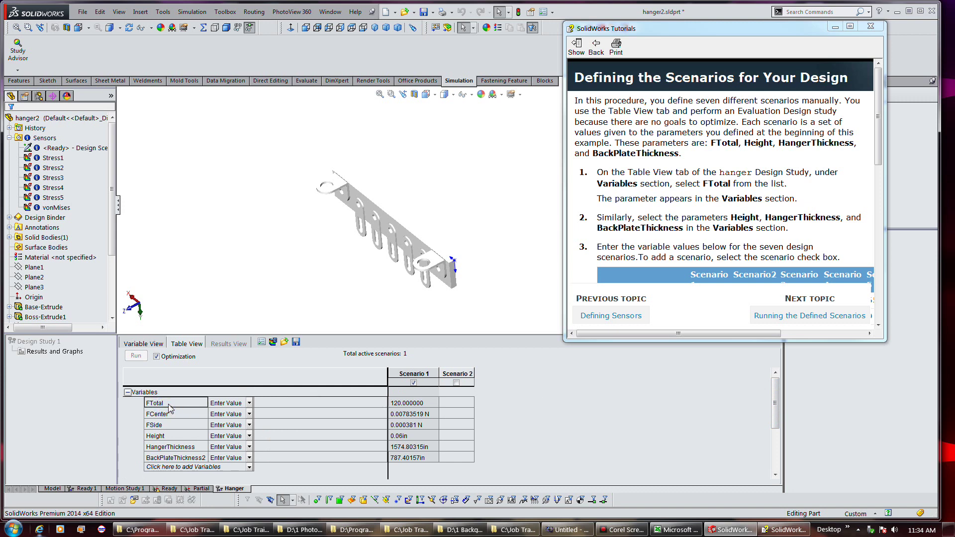
{"action": "left_click", "coordinate": [171, 408]}
{"action": "left_click", "coordinate": [170, 408]}
{"action": "scroll", "coordinate": [524, 418], "scroll_direction": "down", "scroll_amount": 1}
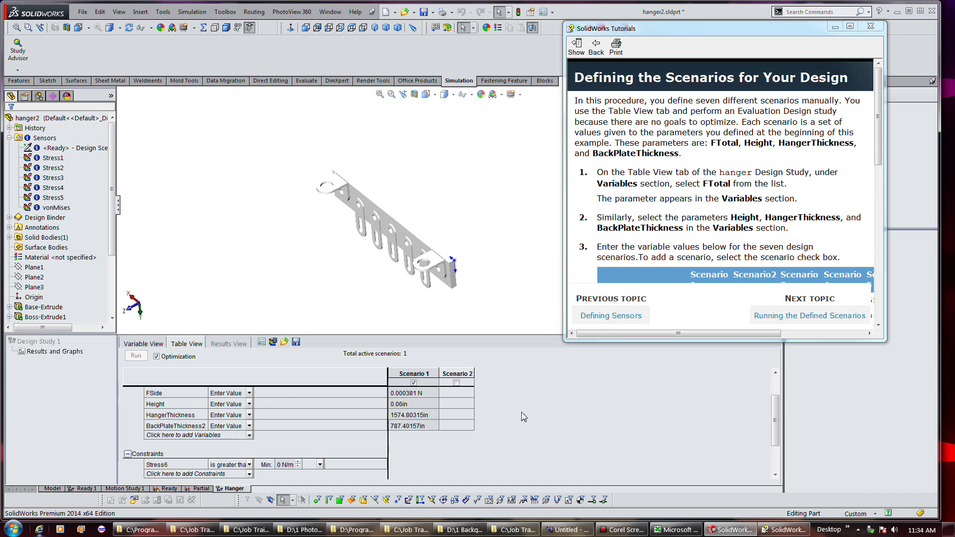
{"action": "left_click", "coordinate": [249, 435]}
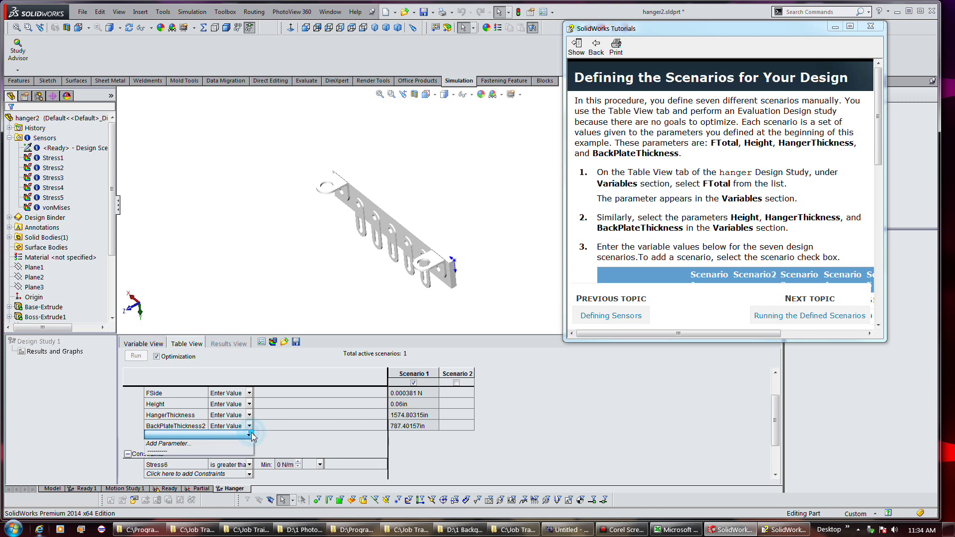
{"action": "left_click", "coordinate": [552, 419]}
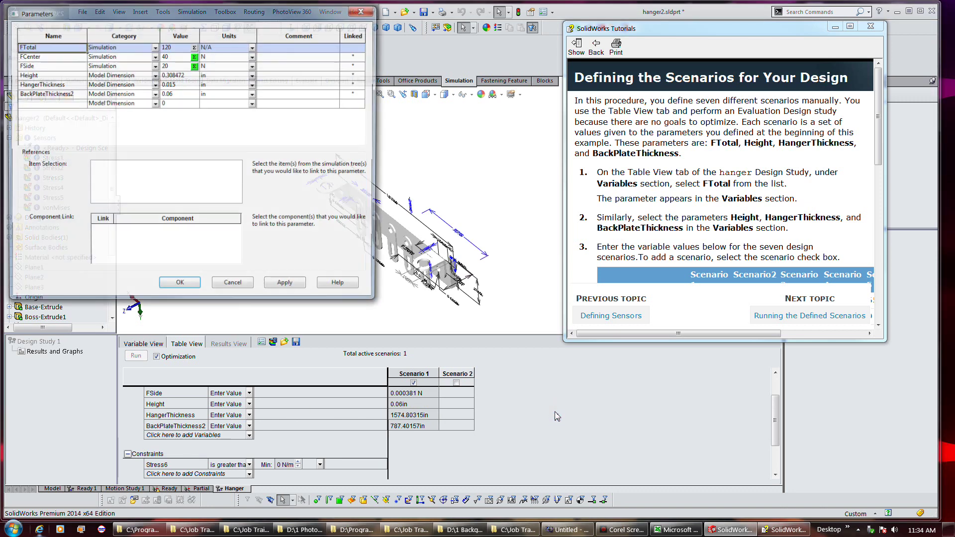
{"action": "left_click", "coordinate": [242, 287]}
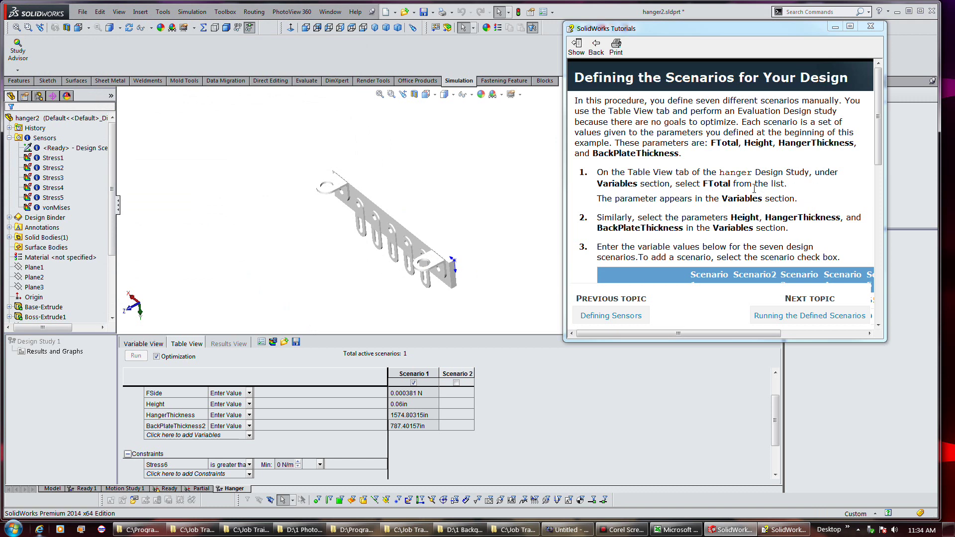
{"action": "scroll", "coordinate": [577, 400], "scroll_direction": "up", "scroll_amount": 1}
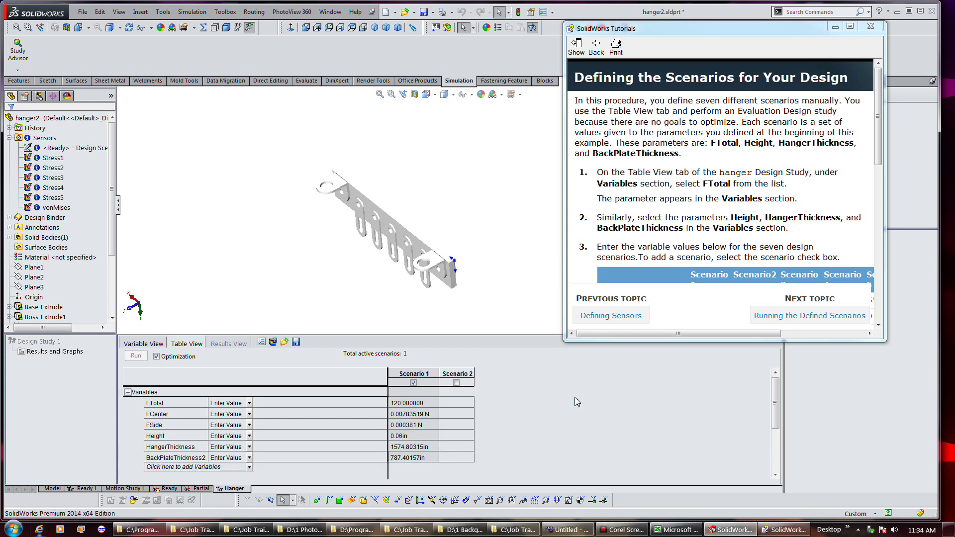
{"action": "left_click", "coordinate": [163, 405]}
Step: Bring up the FTotal variable's options menu and dismiss it without changes
{"action": "left_click", "coordinate": [170, 402]}
{"action": "right_click", "coordinate": [171, 403]}
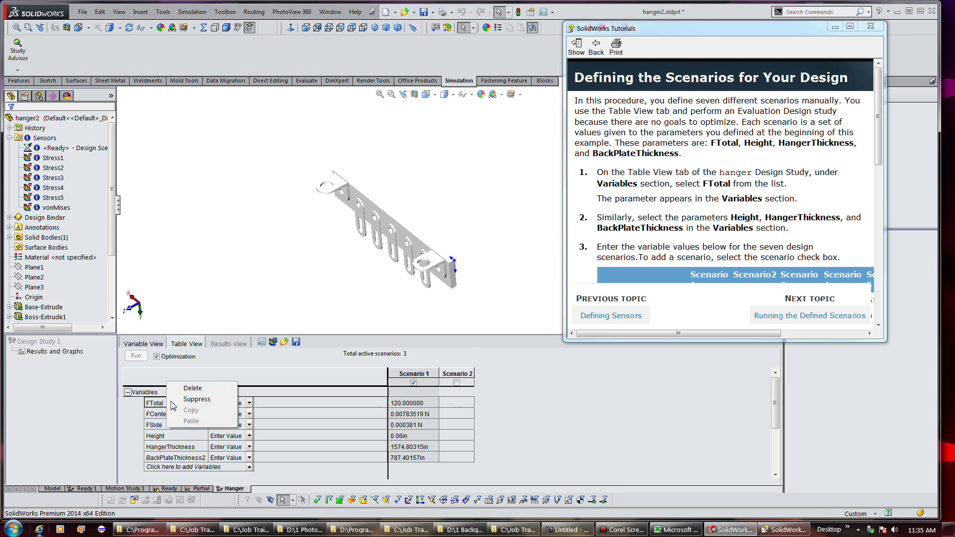
{"action": "left_click", "coordinate": [590, 402]}
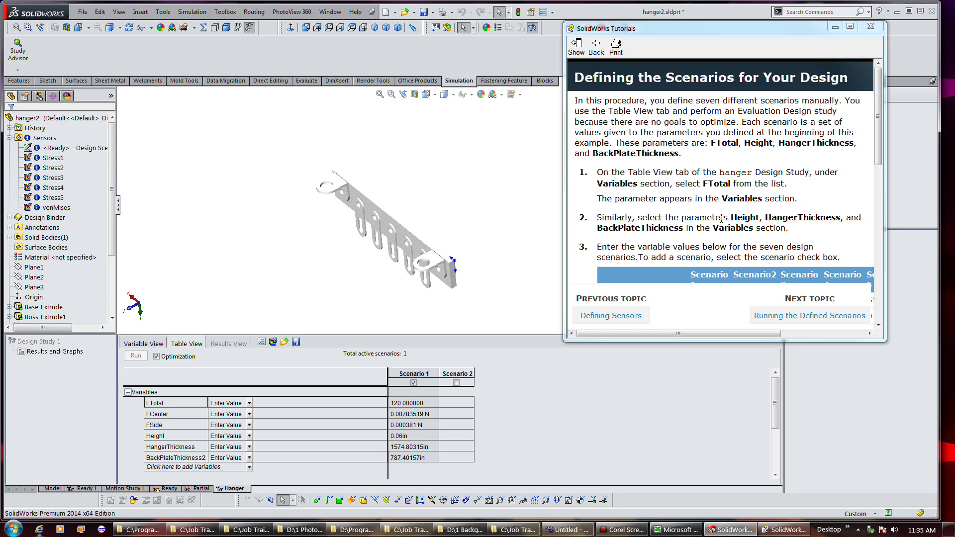
Step: Scroll the tutorial to its scenario value table, widen it to show all seven scenarios, then restore the window
{"action": "left_click", "coordinate": [792, 234]}
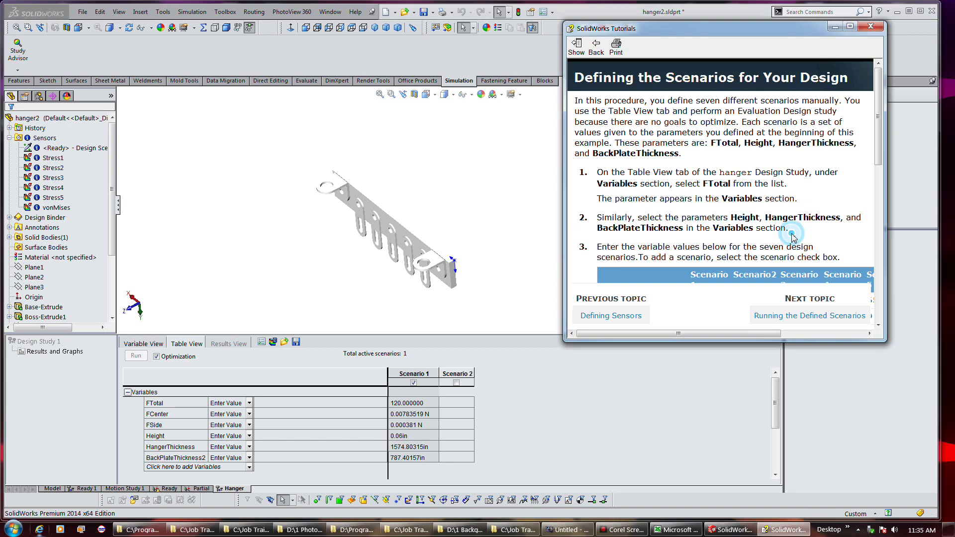
{"action": "scroll", "coordinate": [792, 233], "scroll_direction": "down", "scroll_amount": 1}
{"action": "scroll", "coordinate": [793, 234], "scroll_direction": "down", "scroll_amount": 1}
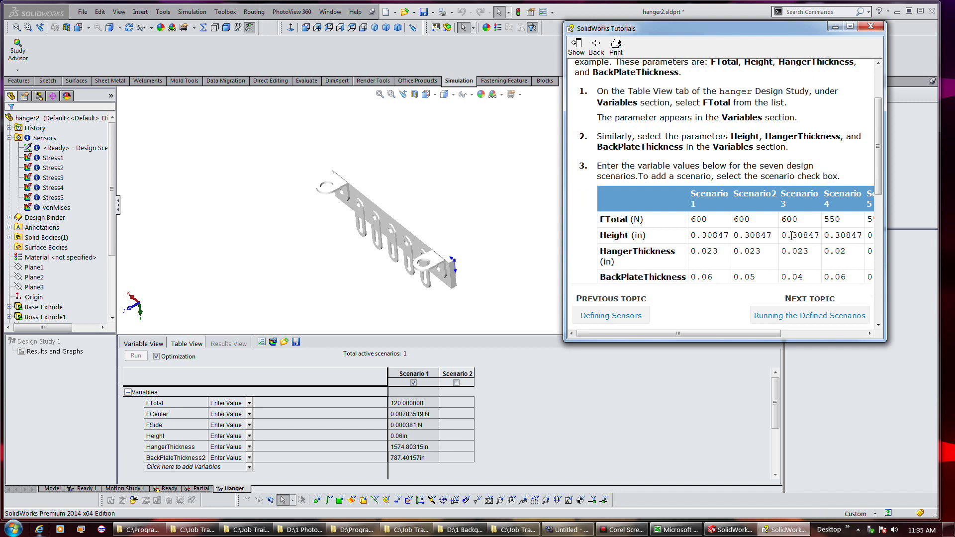
{"action": "scroll", "coordinate": [791, 236], "scroll_direction": "down", "scroll_amount": 1}
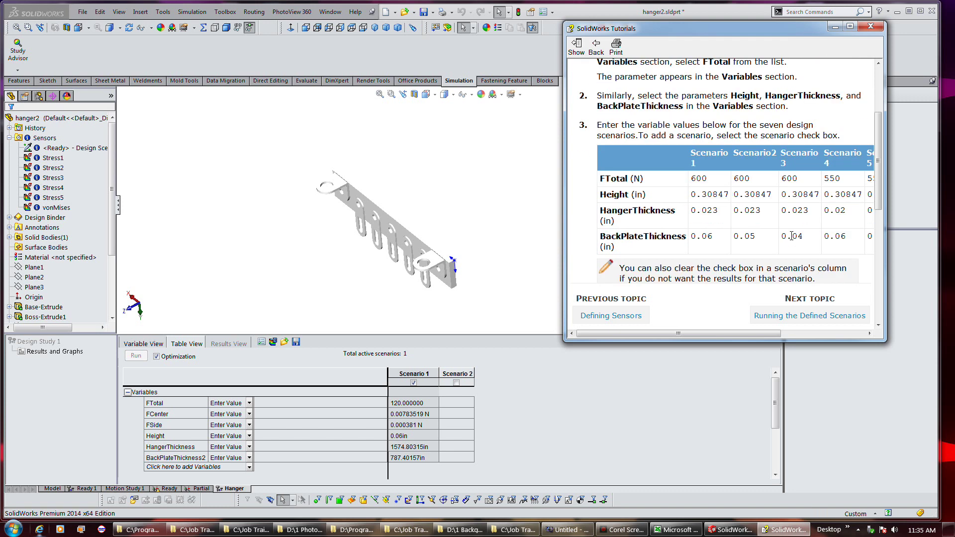
{"action": "scroll", "coordinate": [792, 235], "scroll_direction": "up", "scroll_amount": 1}
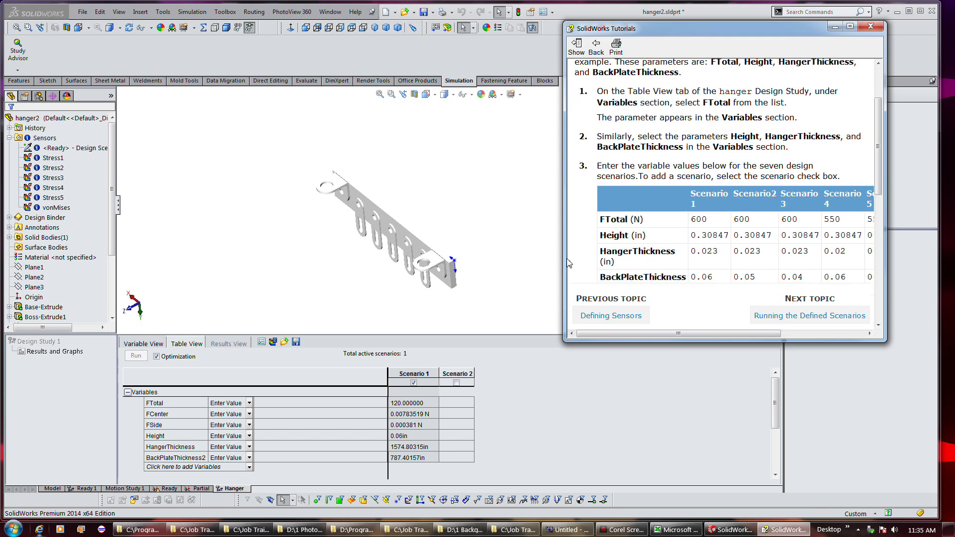
{"action": "left_click_drag", "start_coordinate": [564, 259], "coordinate": [405, 254]}
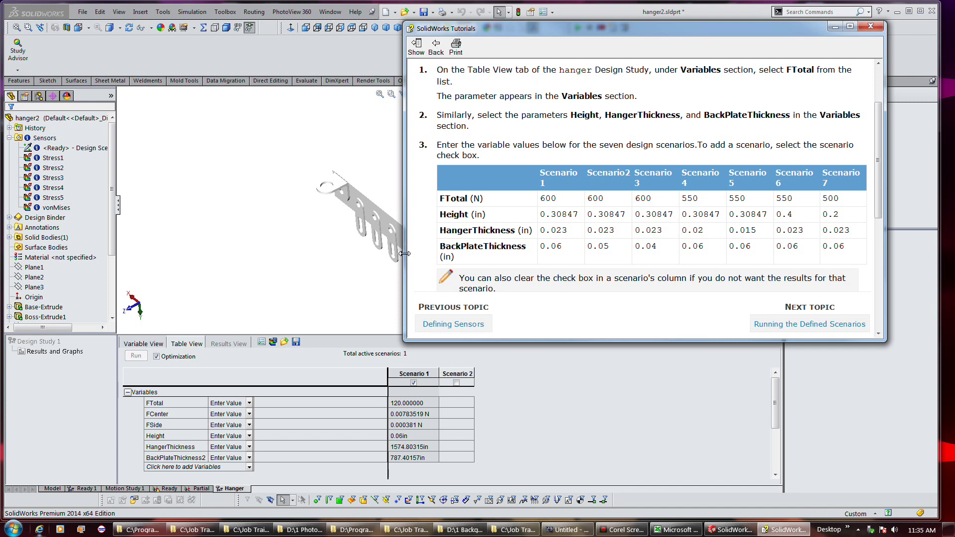
{"action": "left_click_drag", "start_coordinate": [607, 28], "coordinate": [596, 5]}
{"action": "double_click", "coordinate": [596, 5]}
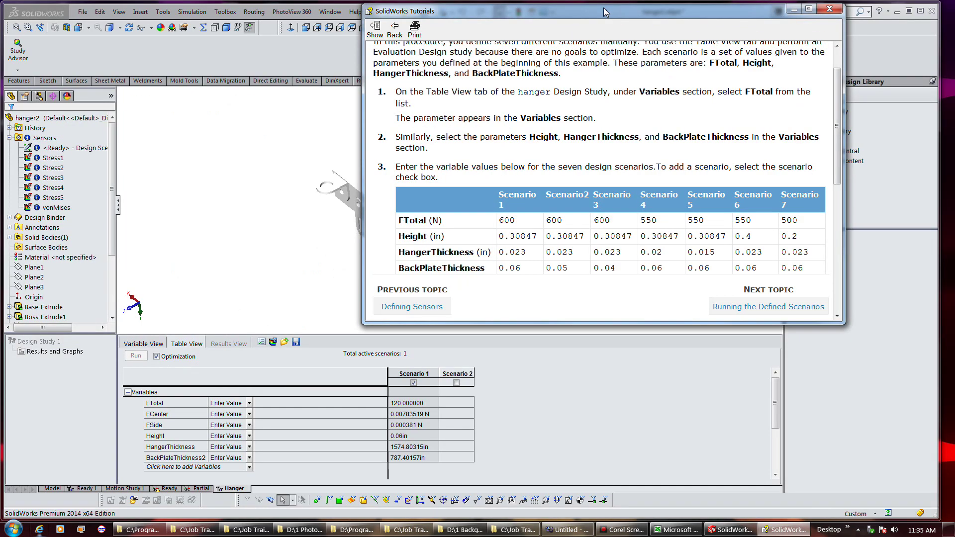
Step: Turn on Scenarios 2 through 7 in the design study table
{"action": "left_click", "coordinate": [456, 383]}
{"action": "left_click", "coordinate": [491, 383]}
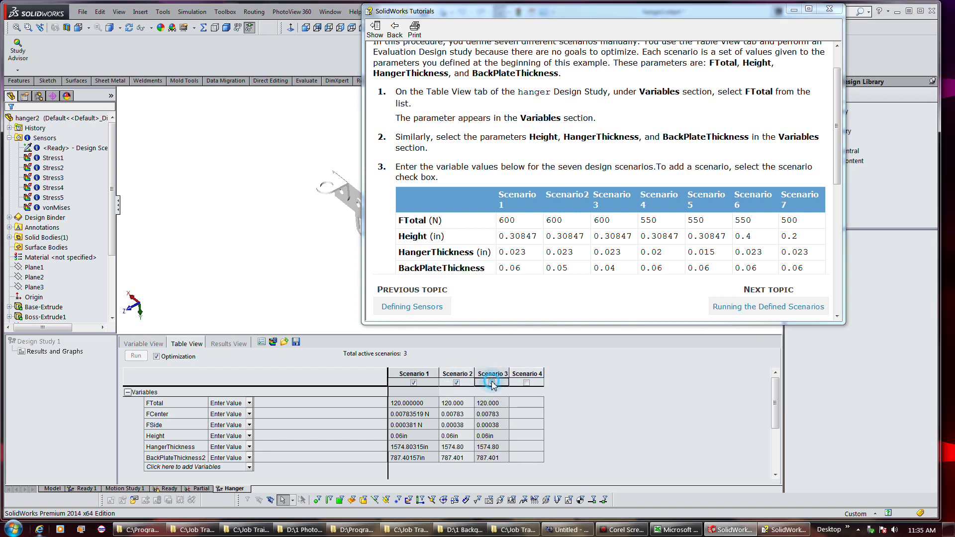
{"action": "left_click", "coordinate": [526, 383]}
{"action": "left_click", "coordinate": [561, 383]}
{"action": "left_click", "coordinate": [596, 383]}
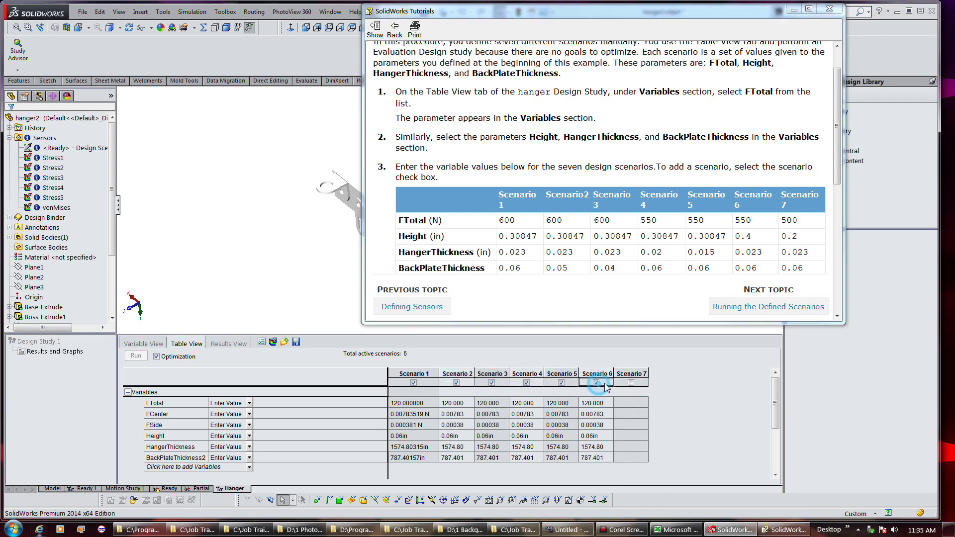
{"action": "left_click", "coordinate": [631, 384]}
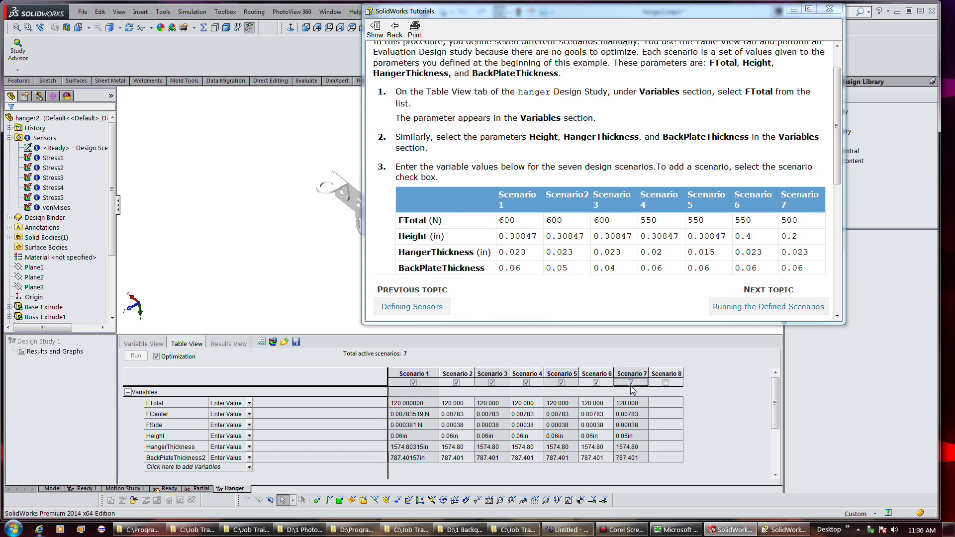
Step: Enter FTotal 600, 600, 600, 550, 550 for Scenarios 2–6
{"action": "left_click", "coordinate": [457, 404]}
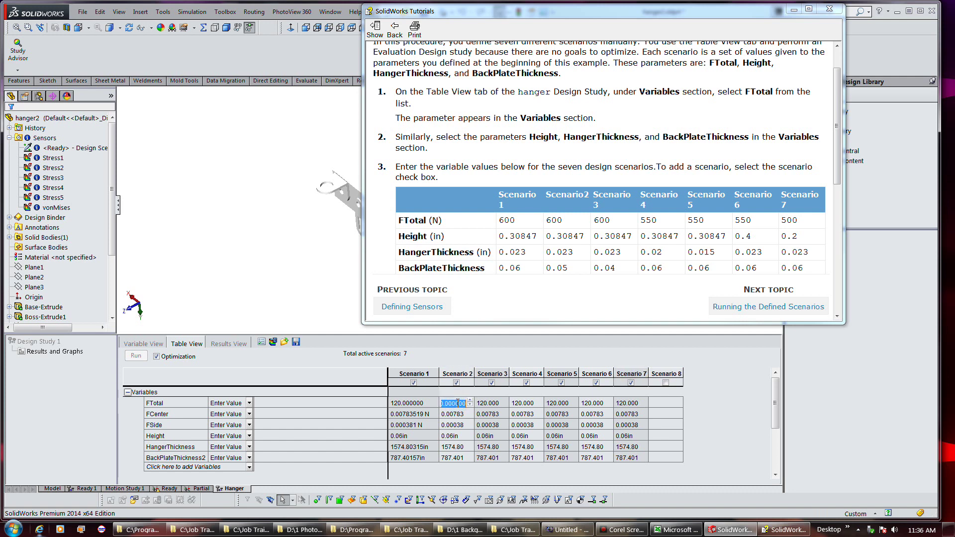
{"action": "type", "text": "600"}
{"action": "left_click", "coordinate": [491, 404]}
{"action": "type", "text": "600"}
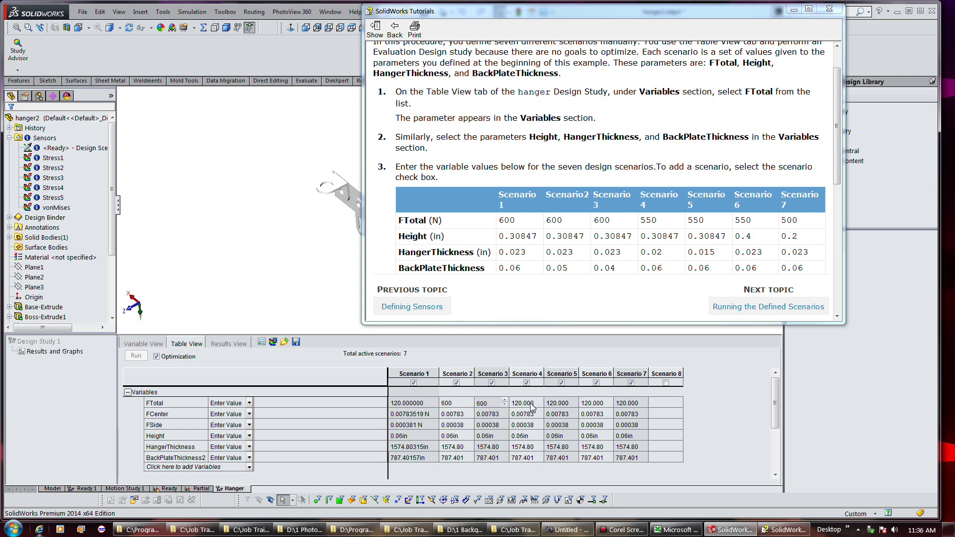
{"action": "left_click", "coordinate": [531, 406]}
{"action": "type", "text": "600"}
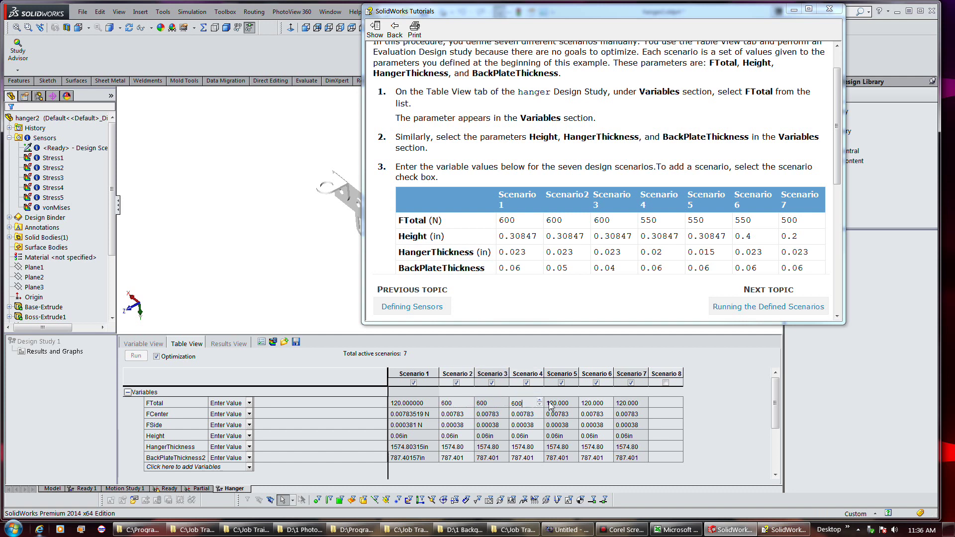
{"action": "left_click", "coordinate": [551, 406]}
{"action": "type", "text": "550"}
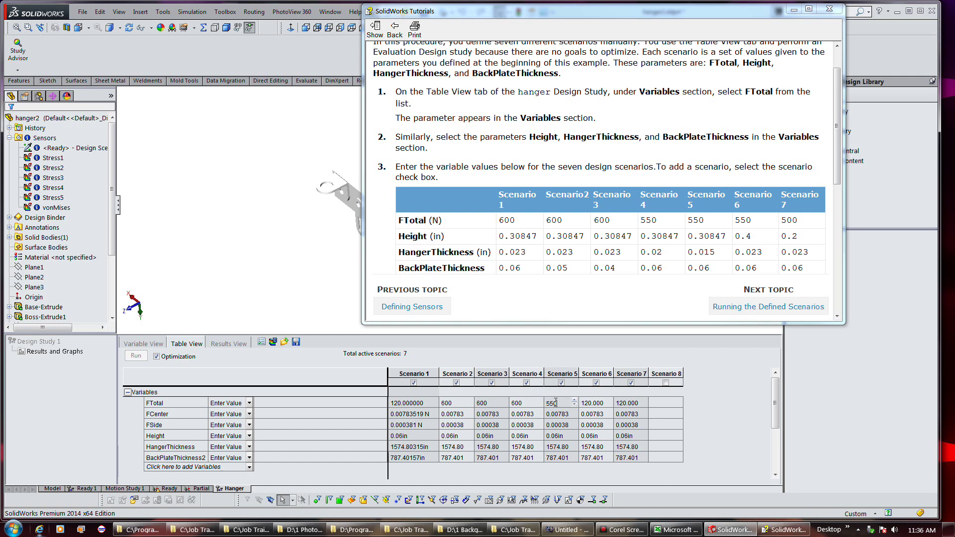
{"action": "left_click", "coordinate": [596, 402]}
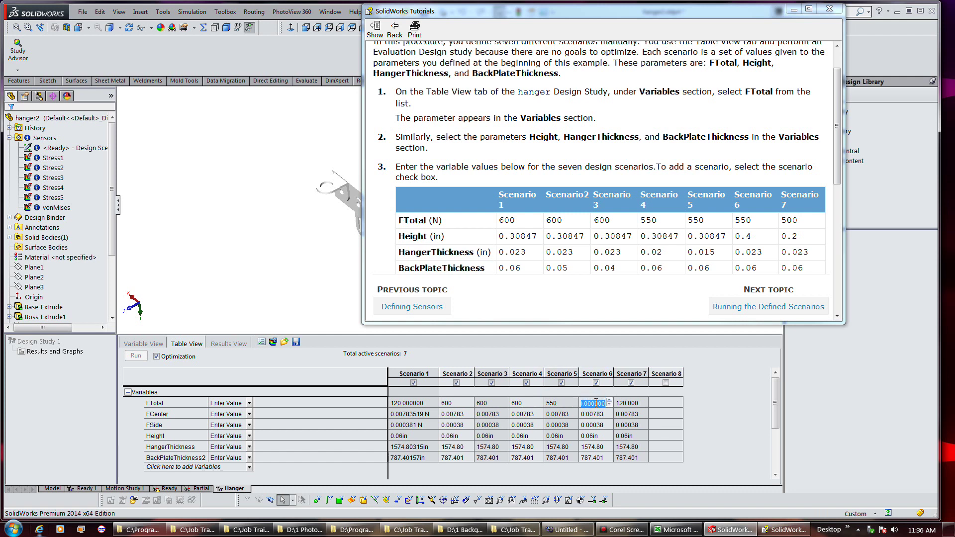
{"action": "type", "text": "550"}
Step: Set Scenario 1 FTotal to 600, correct Scenario 4 to 550, and enter 500 for Scenario 7
{"action": "left_click", "coordinate": [414, 404]}
{"action": "type", "text": "600"}
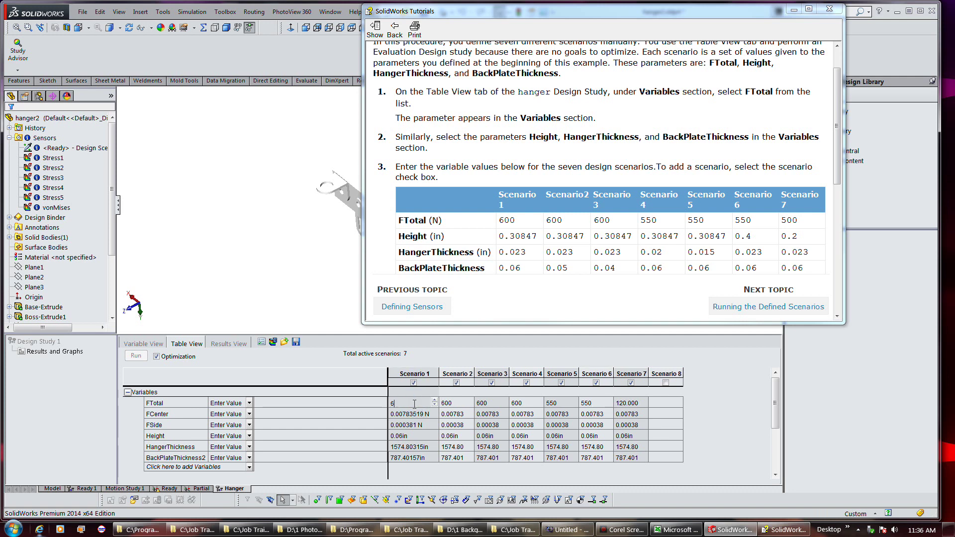
{"action": "left_click", "coordinate": [517, 403]}
{"action": "type", "text": "550"}
{"action": "left_click", "coordinate": [624, 403]}
{"action": "type", "text": "500"}
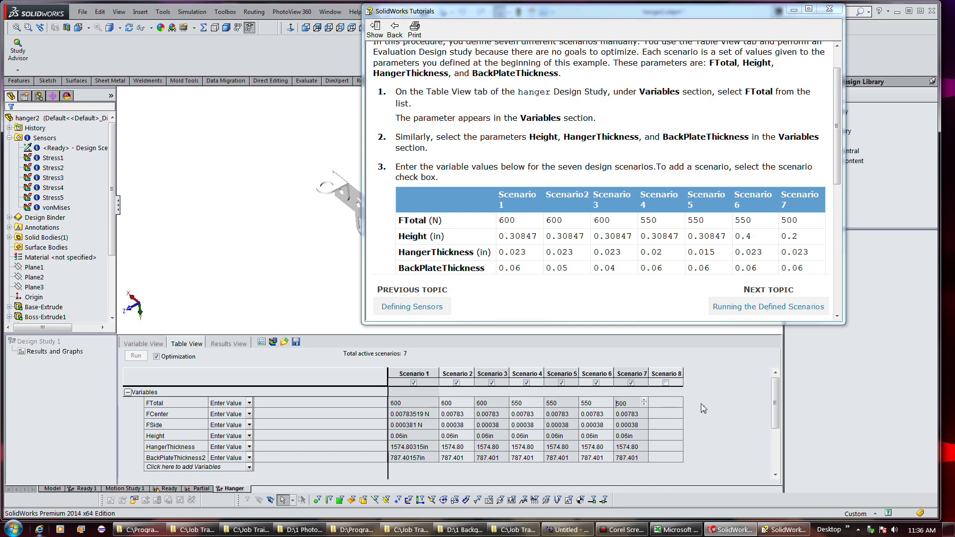
{"action": "left_click", "coordinate": [672, 403]}
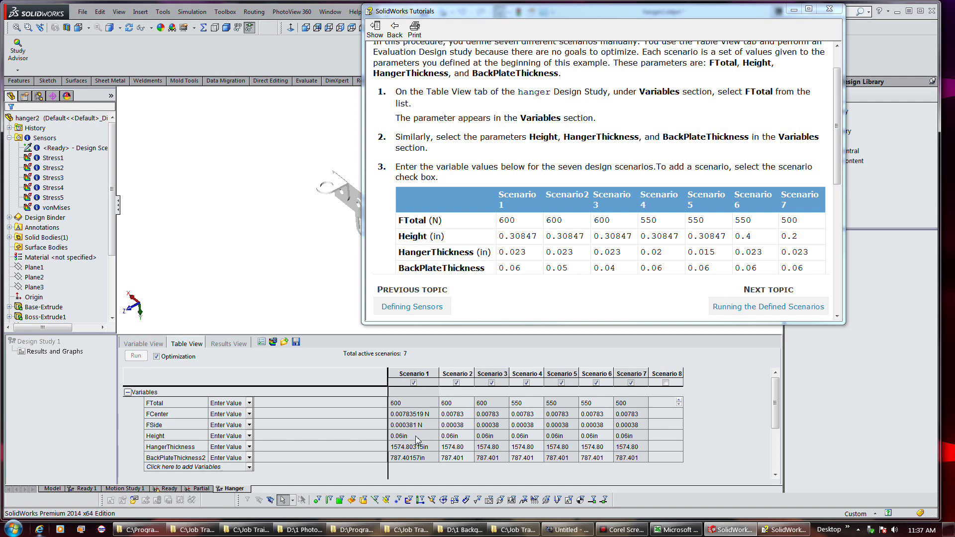
Step: Enter Height 0.30847 for Scenarios 1 and 2 and copy the value
{"action": "left_click", "coordinate": [416, 437]}
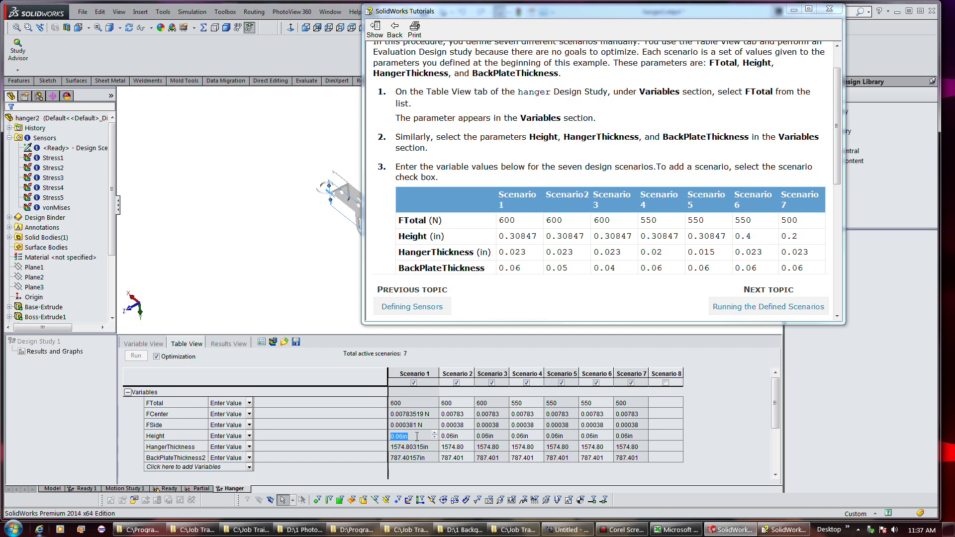
{"action": "key", "text": "BackSpace"}
{"action": "type", "text": ".30847"}
{"action": "left_click", "coordinate": [462, 435]}
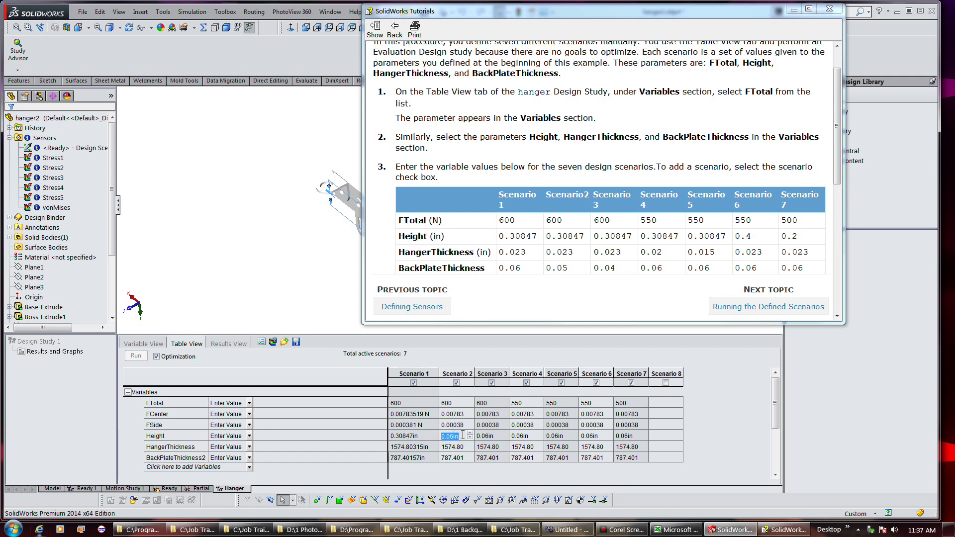
{"action": "type", "text": ".30847"}
{"action": "mouse_move", "coordinate": [461, 436]}
{"action": "left_mouse_down"}
{"action": "mouse_move", "coordinate": [441, 436]}
{"action": "mouse_move", "coordinate": [451, 436]}
{"action": "left_mouse_up"}
Step: Paste Height 0.30847 into Scenarios 3, 4 and 5
{"action": "left_click", "coordinate": [488, 438]}
{"action": "type", "text": "0.30847"}
{"action": "left_click", "coordinate": [530, 439]}
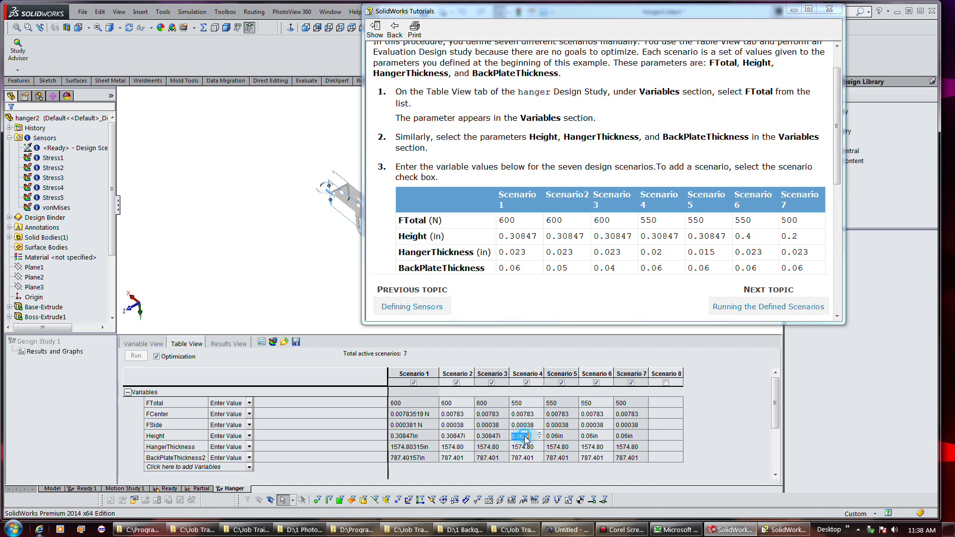
{"action": "type", "text": "0.30847"}
{"action": "left_click", "coordinate": [562, 440]}
{"action": "type", "text": "0.30847"}
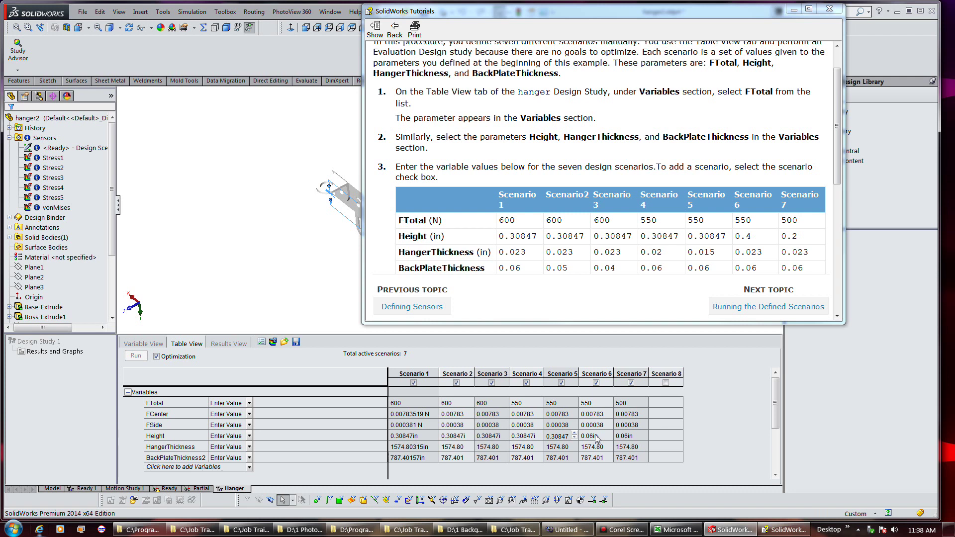
Step: Enter Height 0.4 for Scenario 6 and 0.2 for Scenario 7
{"action": "left_click", "coordinate": [597, 439]}
{"action": "type", "text": ".4"}
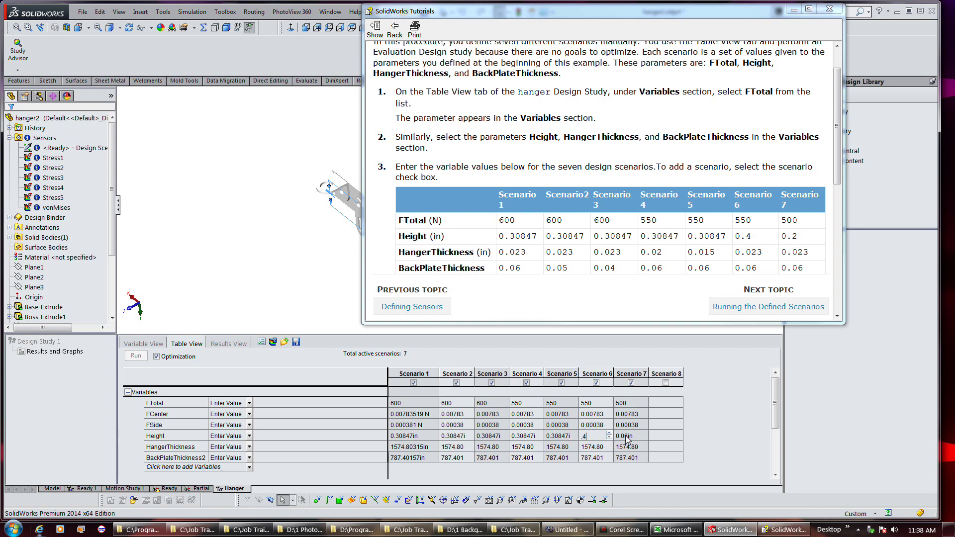
{"action": "left_click", "coordinate": [626, 438]}
{"action": "type", "text": ".2"}
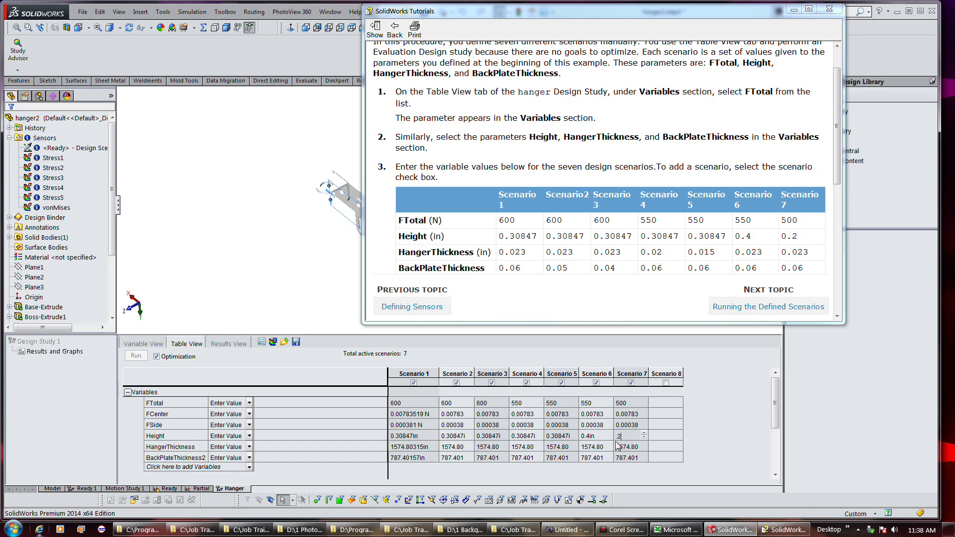
{"action": "left_click", "coordinate": [447, 446]}
{"action": "left_click", "coordinate": [423, 446]}
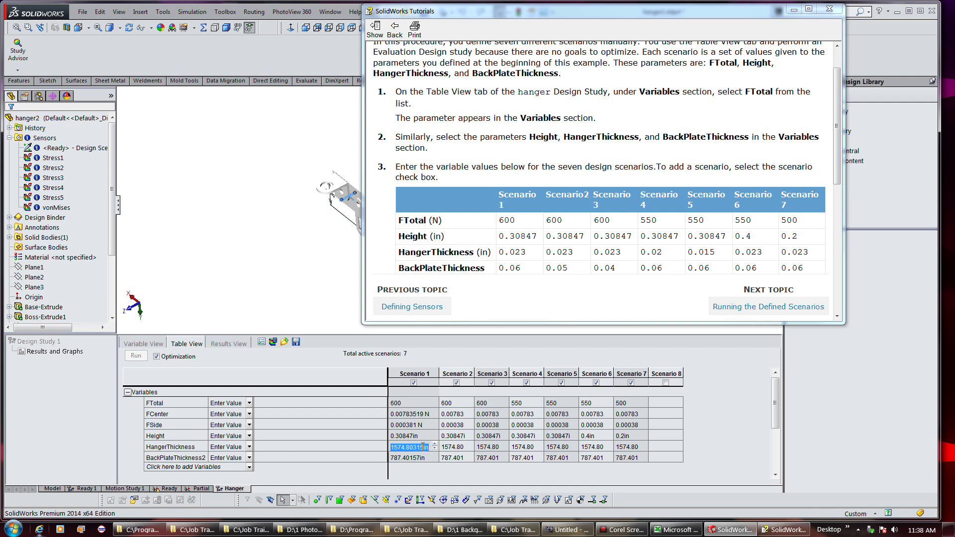
Step: Set HangerThickness to 0.023 for Scenario 1 and paste it into Scenarios 2 and 3
{"action": "type", "text": ".023"}
{"action": "key", "text": "shift+Left"}
{"action": "key", "text": "shift+Left"}
{"action": "key", "text": "shift+Left"}
{"action": "key", "text": "shift+Left"}
{"action": "key", "text": "ctrl+c"}
{"action": "left_click", "coordinate": [453, 447]}
{"action": "key", "text": "ctrl+v"}
{"action": "left_click", "coordinate": [485, 447]}
{"action": "key", "text": "ctrl+v"}
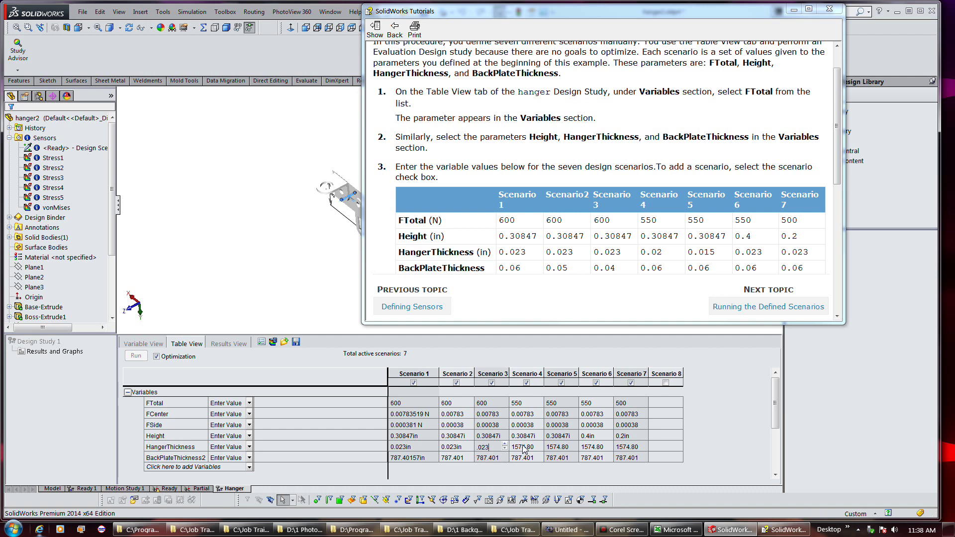
Step: Enter HangerThickness 0.02, 0.015, 0.023 and 0.023 for Scenarios 4–7
{"action": "left_click", "coordinate": [523, 448]}
{"action": "type", "text": ".02"}
{"action": "left_click", "coordinate": [565, 447]}
{"action": "type", "text": ".015"}
{"action": "left_click", "coordinate": [592, 448]}
{"action": "type", "text": ".023"}
{"action": "left_click", "coordinate": [627, 448]}
{"action": "type", "text": ".023"}
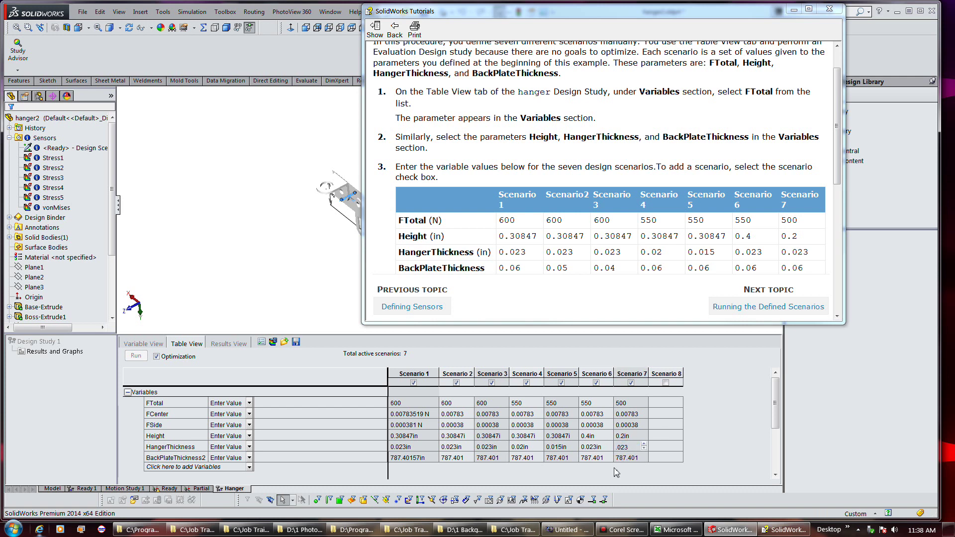
{"action": "left_click", "coordinate": [450, 458]}
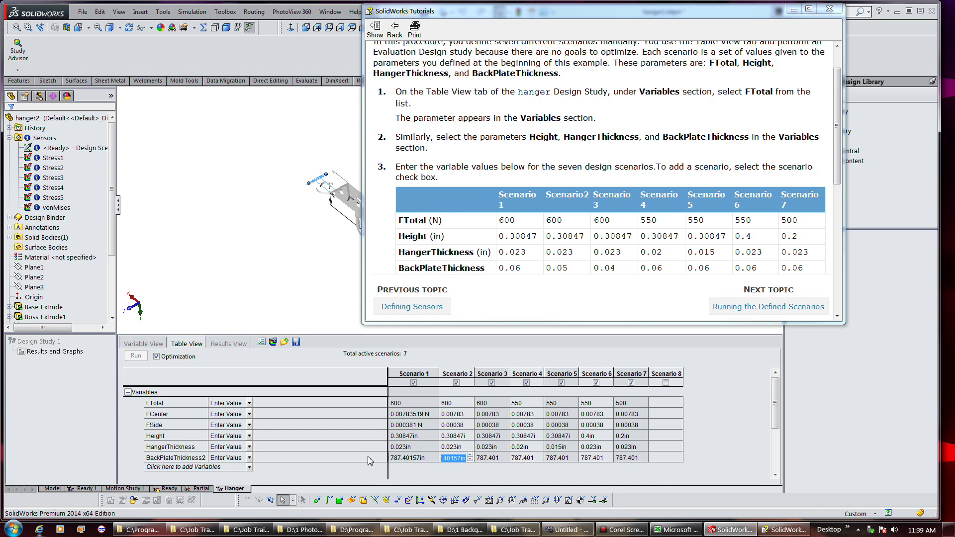
{"action": "mouse_move", "coordinate": [568, 15]}
{"action": "left_mouse_down"}
{"action": "mouse_move", "coordinate": [762, 16]}
{"action": "mouse_move", "coordinate": [706, 20]}
{"action": "left_mouse_up"}
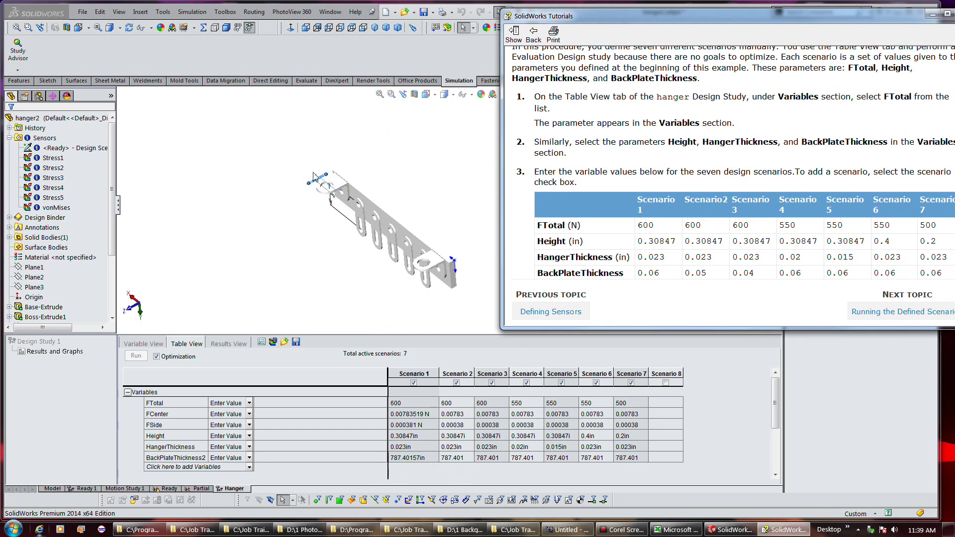
{"action": "left_click", "coordinate": [303, 197]}
{"action": "scroll", "coordinate": [304, 197], "scroll_direction": "down", "scroll_amount": 8}
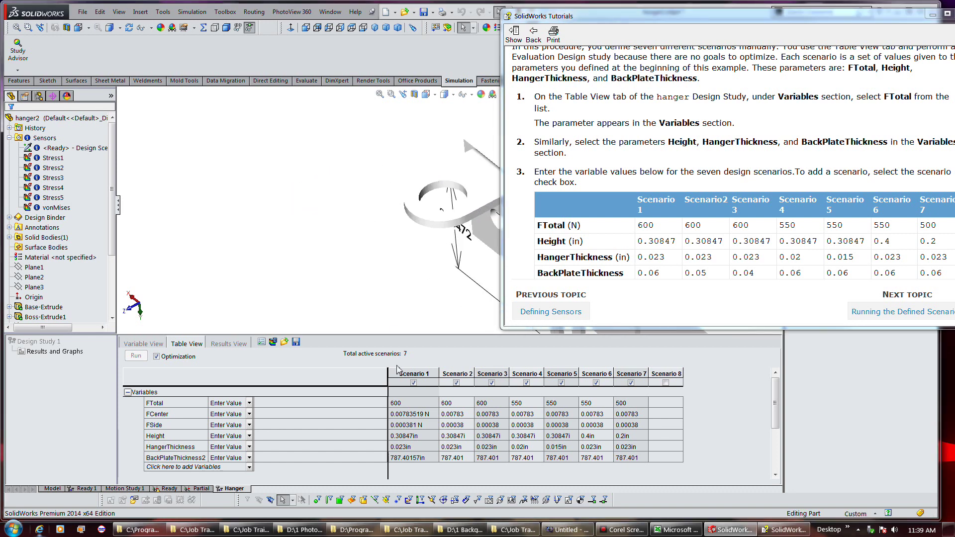
{"action": "left_click", "coordinate": [404, 457]}
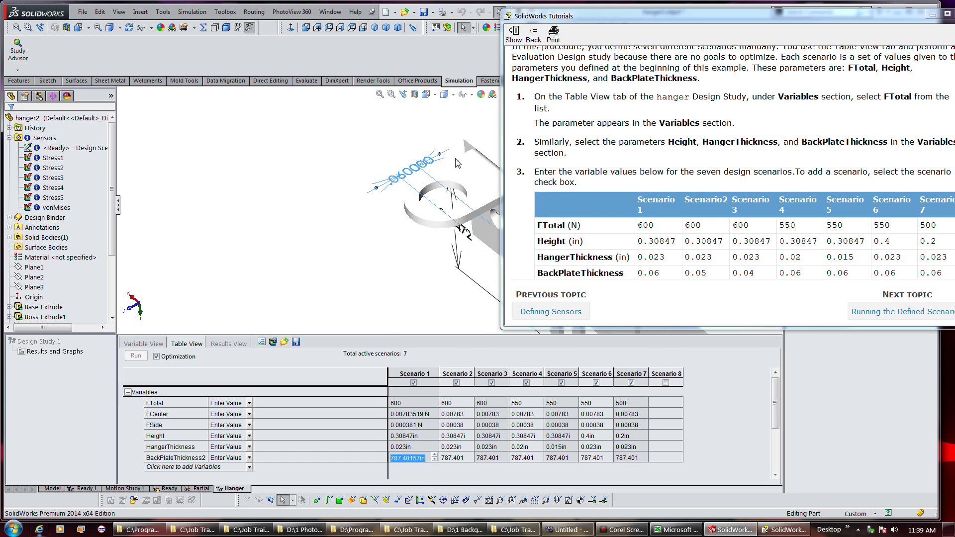
{"action": "left_click_drag", "start_coordinate": [629, 17], "coordinate": [479, 11]}
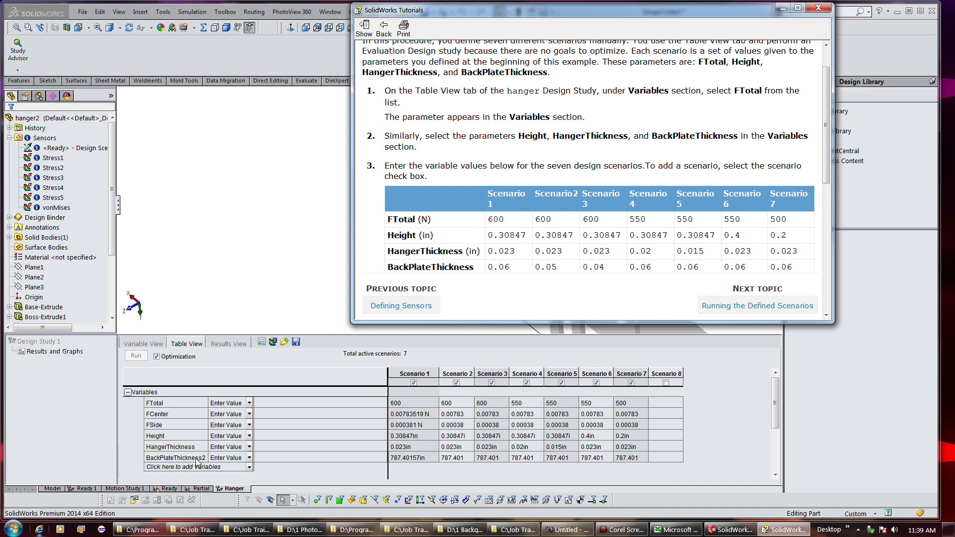
Step: In the parameters editor, drop the trailing 2 from BackPlateThickness2 and apply the change
{"action": "left_click", "coordinate": [198, 463]}
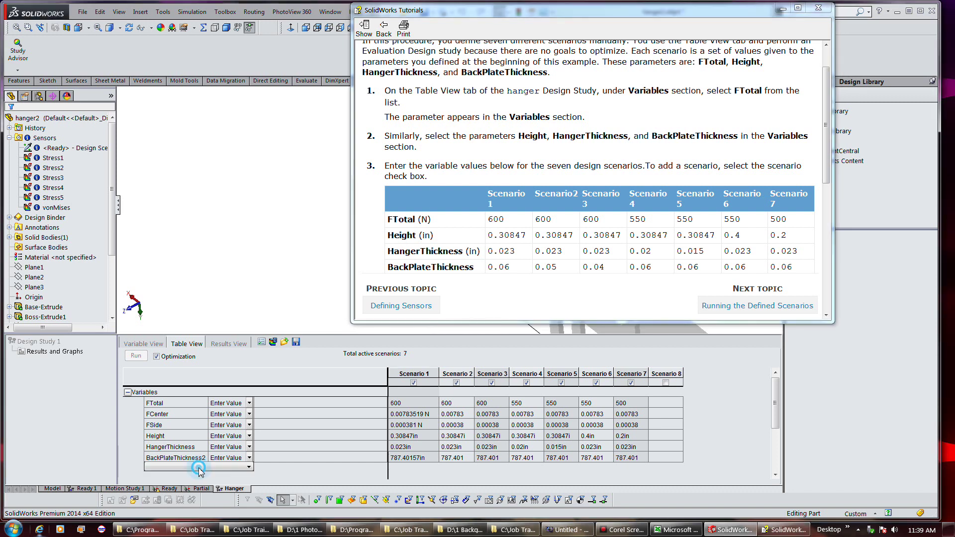
{"action": "left_click", "coordinate": [196, 482]}
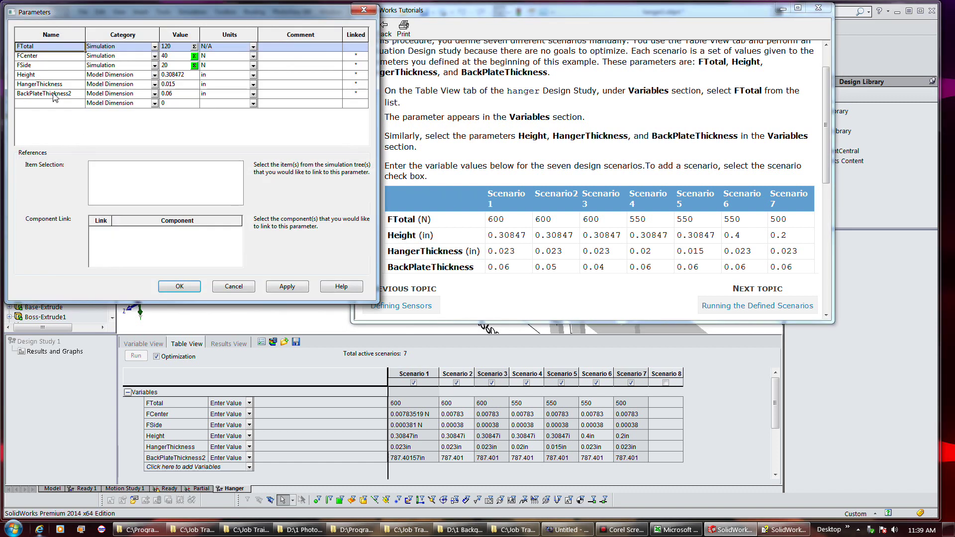
{"action": "left_click", "coordinate": [75, 94]}
{"action": "double_click", "coordinate": [77, 93]}
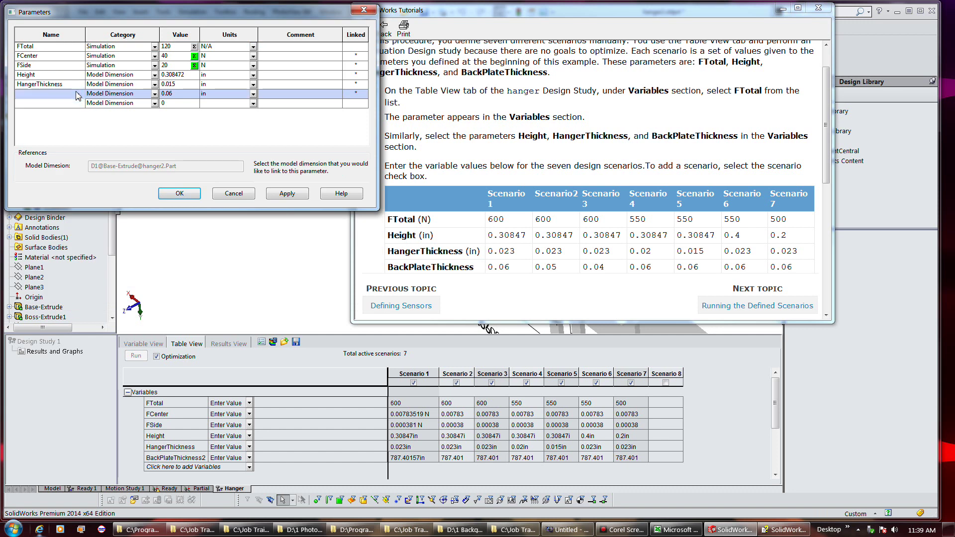
{"action": "key", "text": "End"}
{"action": "key", "text": "BackSpace"}
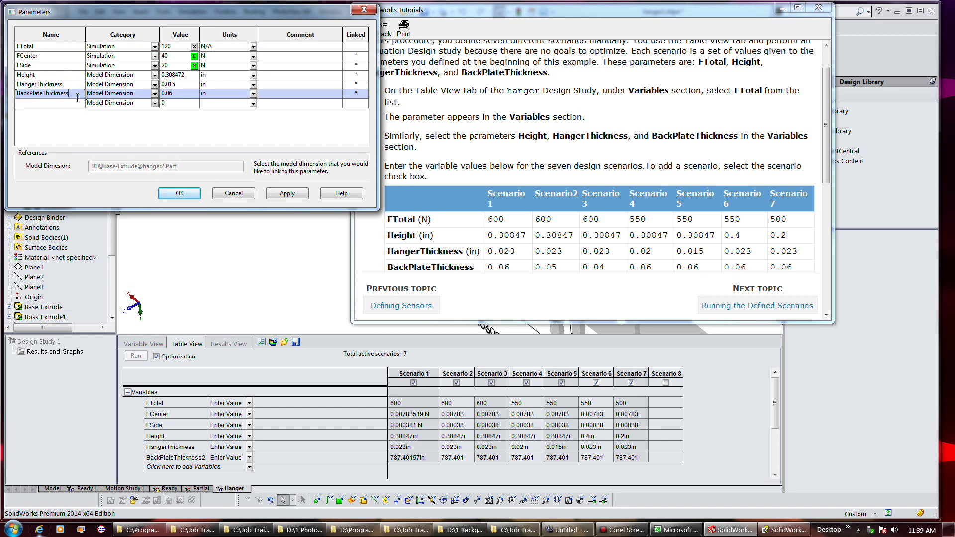
{"action": "left_click", "coordinate": [179, 194]}
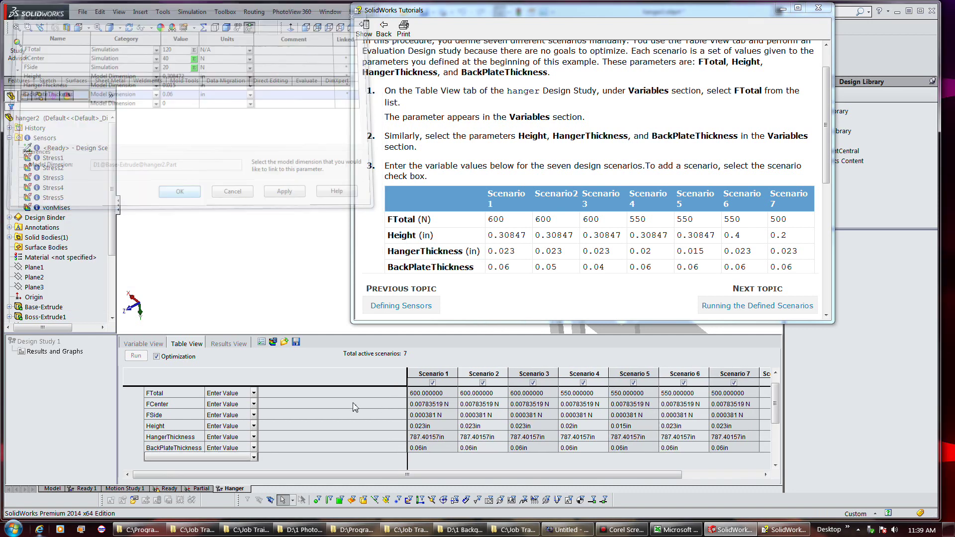
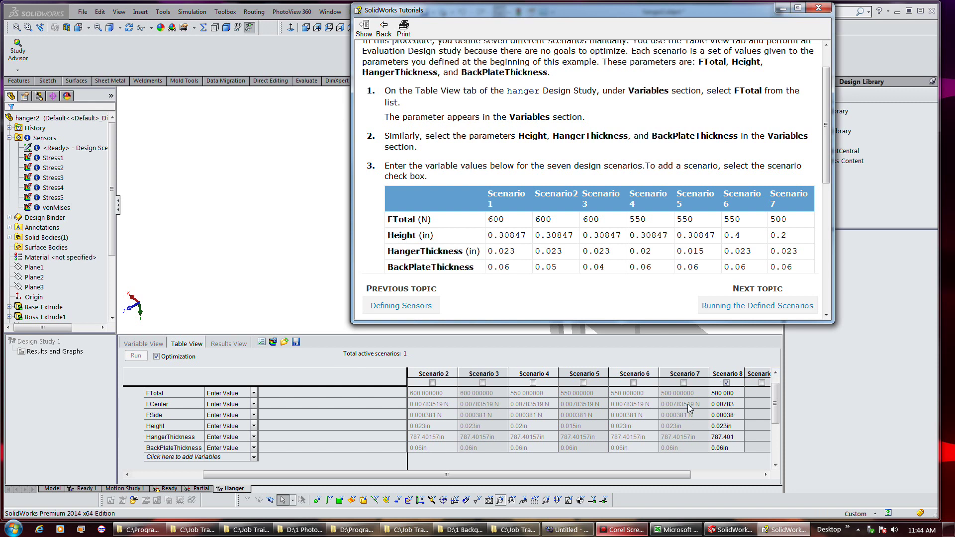
Step: Delete the FCenter variable from the design study table
{"action": "right_click", "coordinate": [719, 406]}
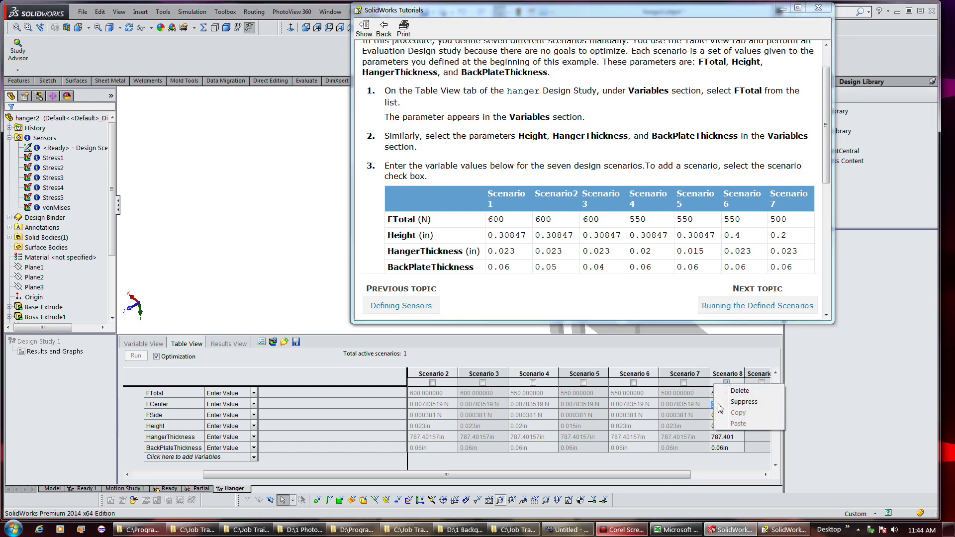
{"action": "left_click", "coordinate": [738, 391]}
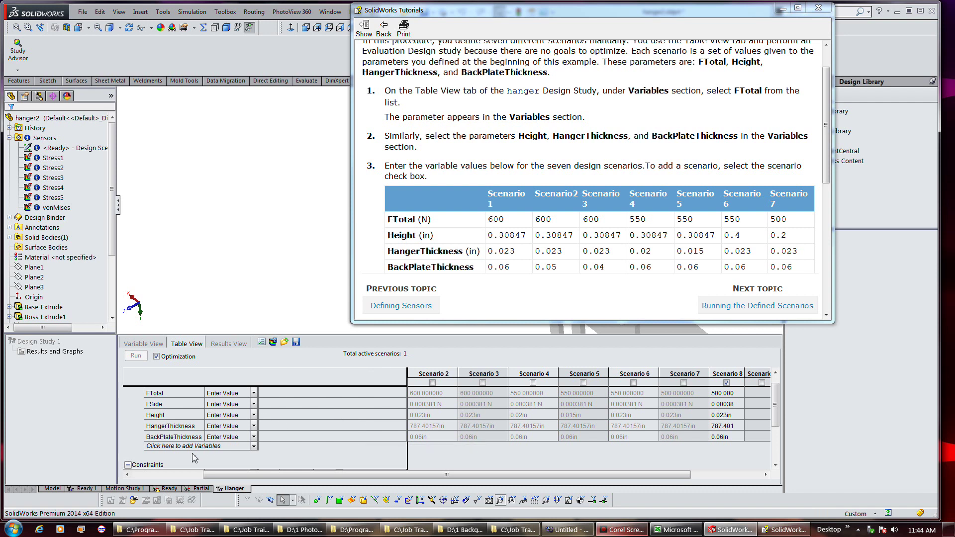
{"action": "left_click", "coordinate": [231, 447]}
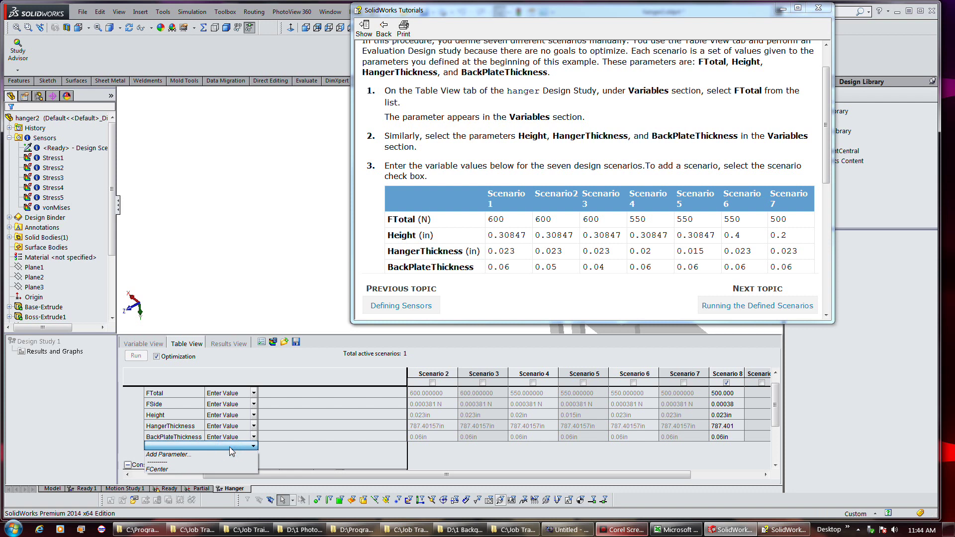
{"action": "left_click", "coordinate": [230, 447]}
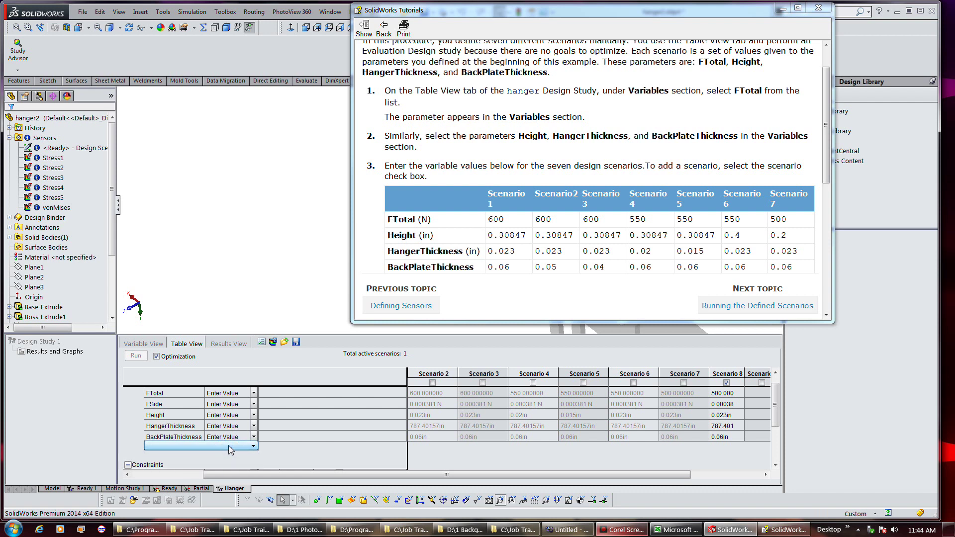
Step: Delete the BackPlateThickness, HangerThickness, Height, FSide and FTotal variables
{"action": "right_click", "coordinate": [188, 435]}
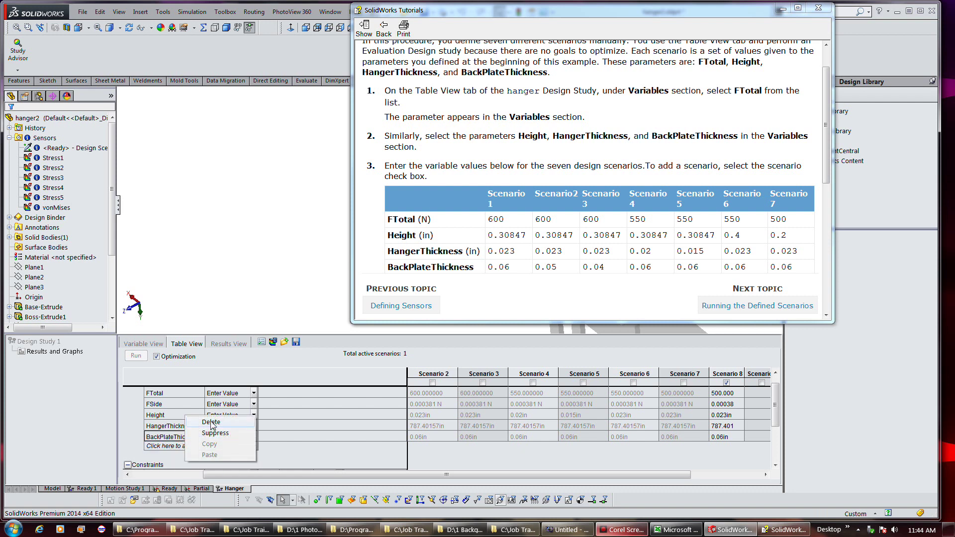
{"action": "left_click", "coordinate": [211, 422]}
{"action": "right_click", "coordinate": [184, 426]}
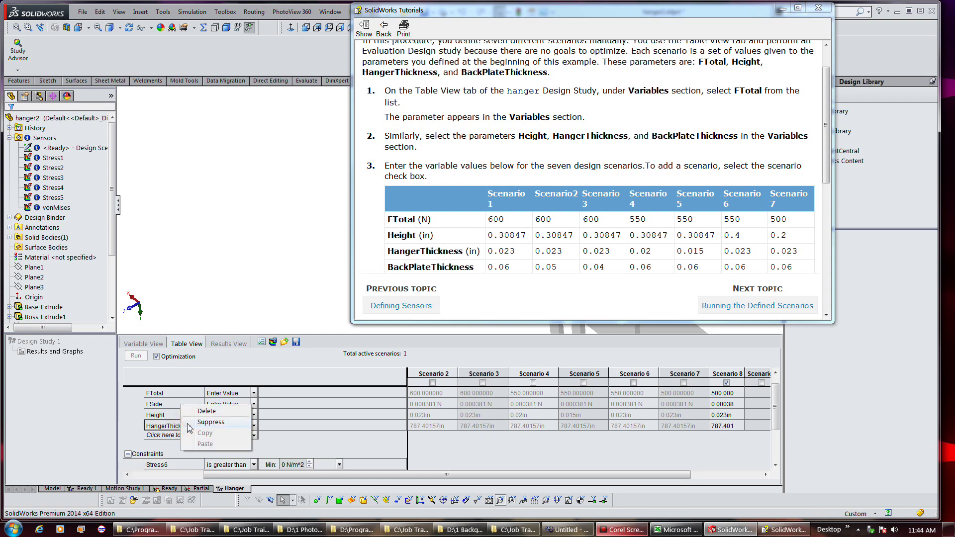
{"action": "left_click", "coordinate": [213, 412]}
{"action": "right_click", "coordinate": [184, 415]}
{"action": "left_click", "coordinate": [209, 400]}
{"action": "right_click", "coordinate": [183, 405]}
{"action": "left_click", "coordinate": [204, 393]}
{"action": "right_click", "coordinate": [182, 393]}
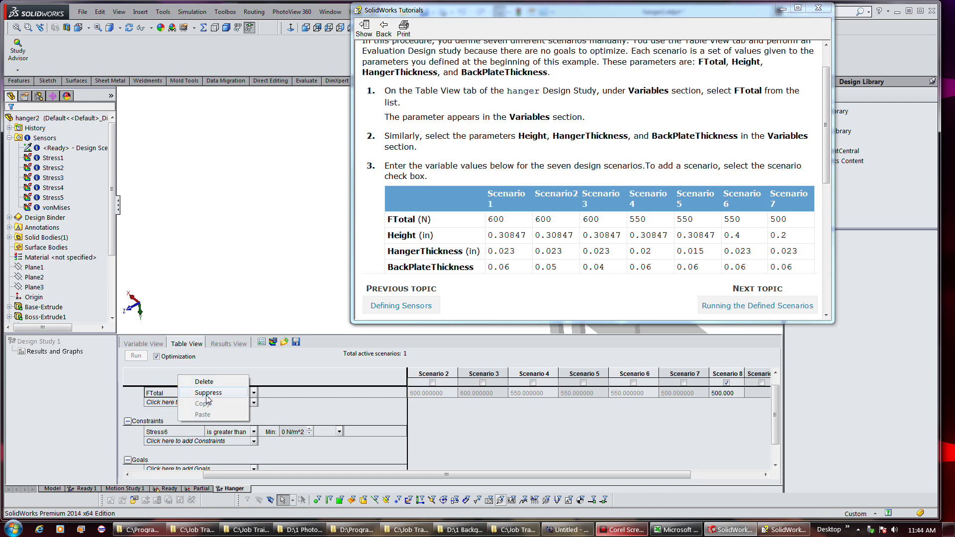
{"action": "left_click", "coordinate": [204, 382]}
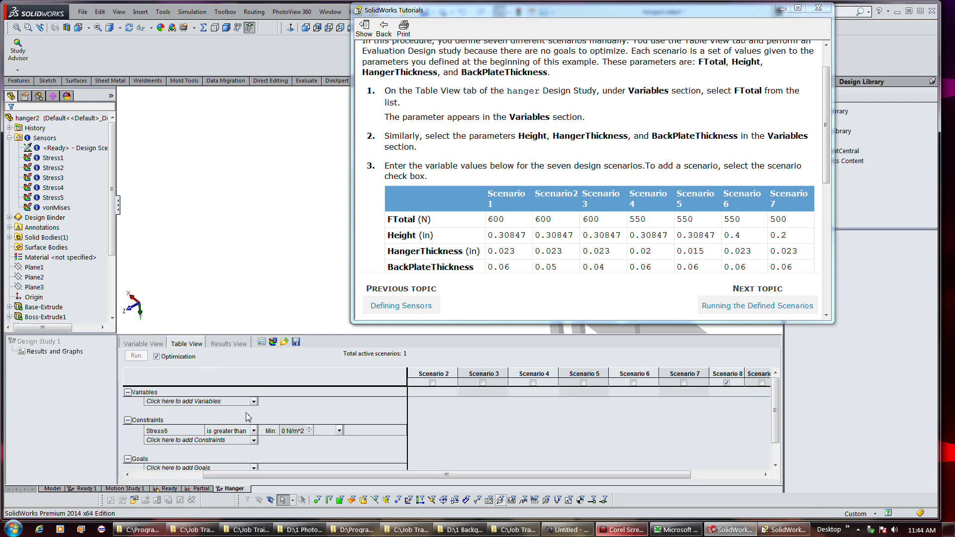
Step: Add FTotal, Height, HangerThickness and BackPlateThickness one by one from the Variables dropdown
{"action": "left_click", "coordinate": [253, 401]}
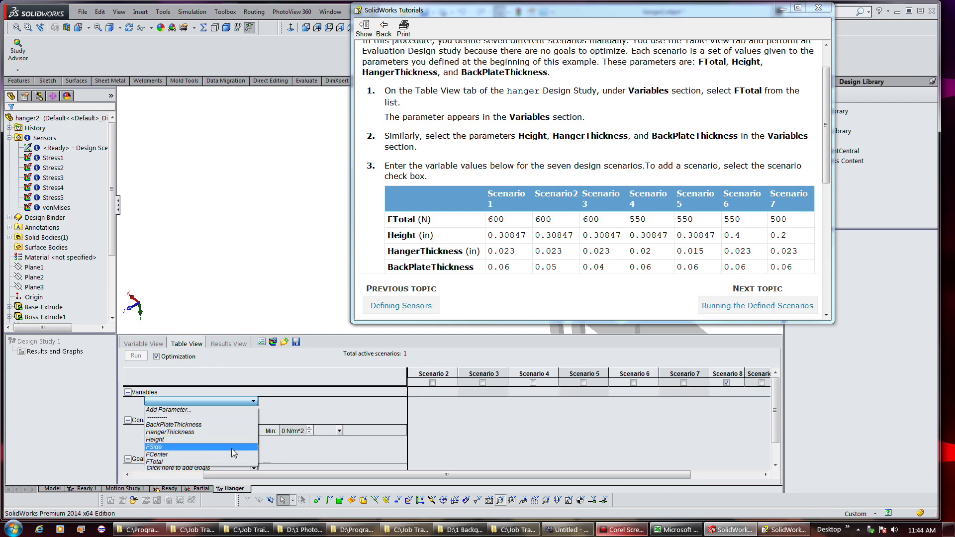
{"action": "left_click", "coordinate": [227, 462]}
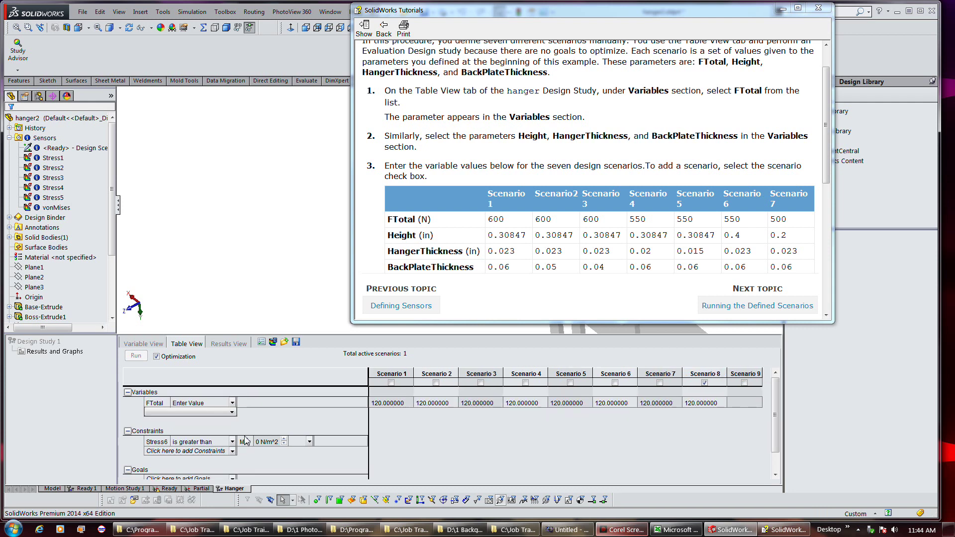
{"action": "left_click", "coordinate": [232, 412]}
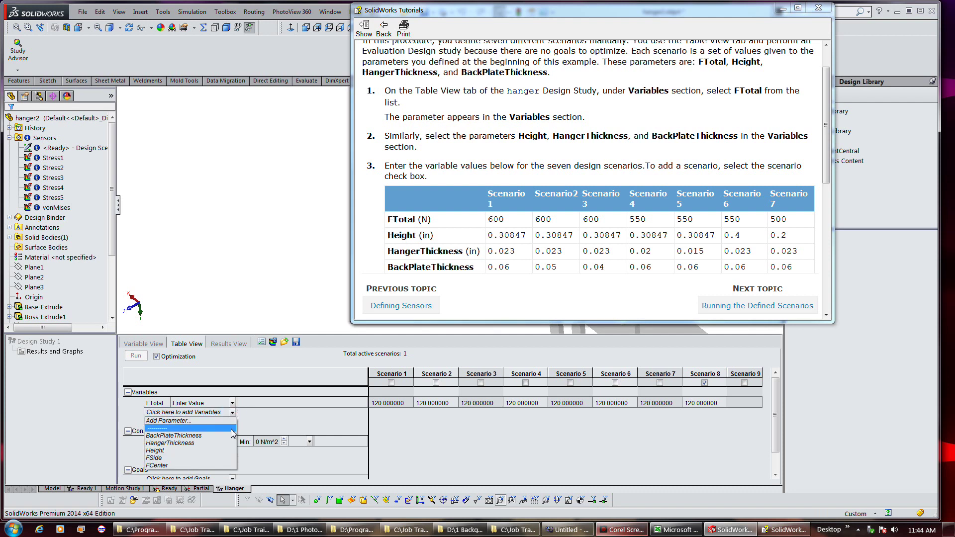
{"action": "left_click", "coordinate": [156, 450]}
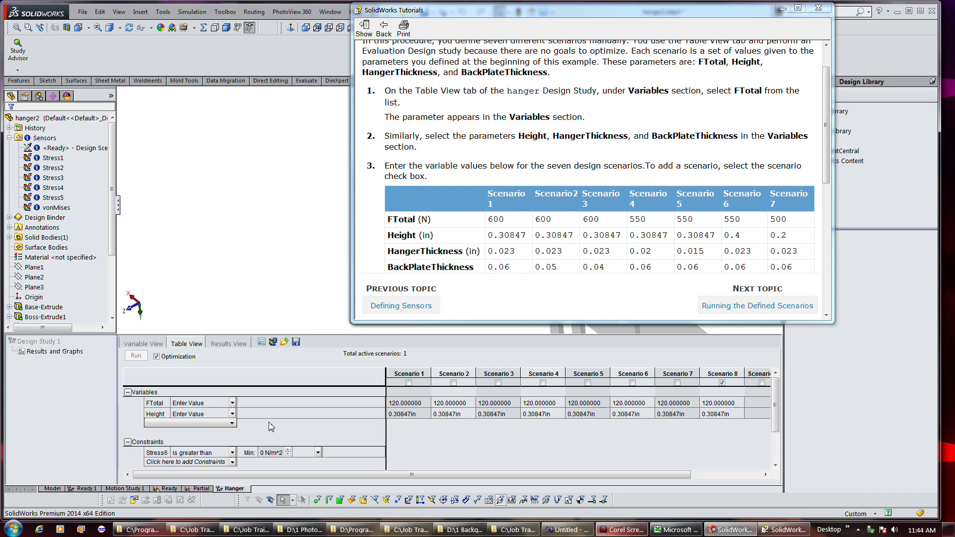
{"action": "left_click", "coordinate": [232, 423]}
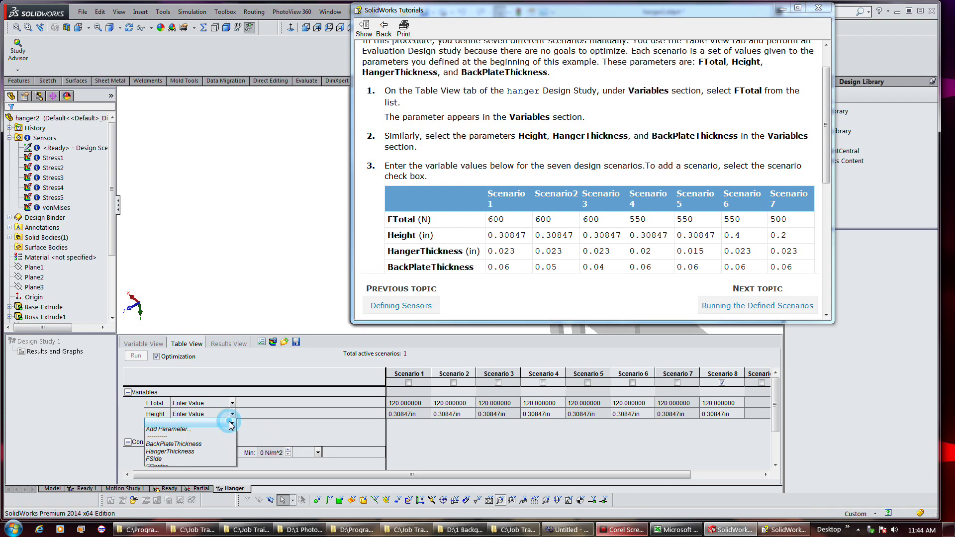
{"action": "left_click", "coordinate": [218, 453]}
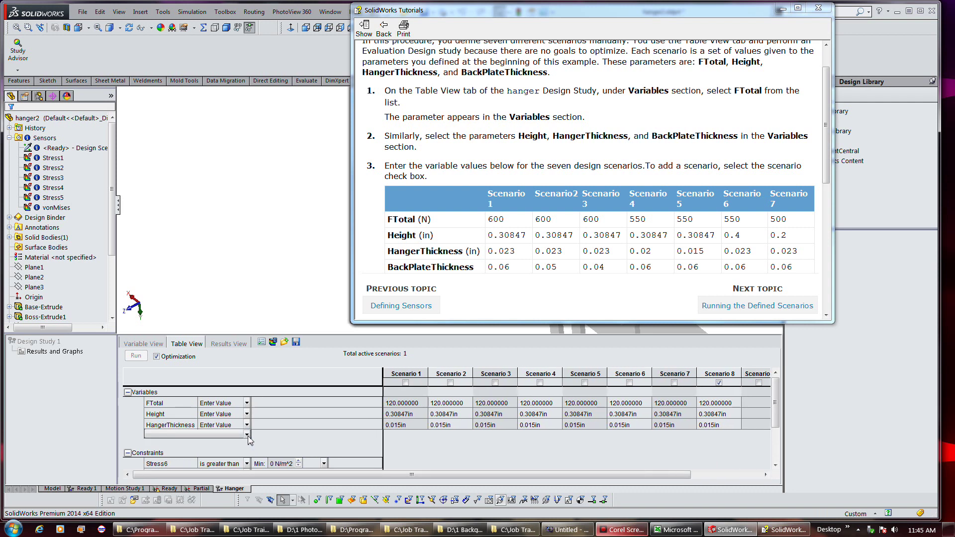
{"action": "left_click", "coordinate": [247, 436]}
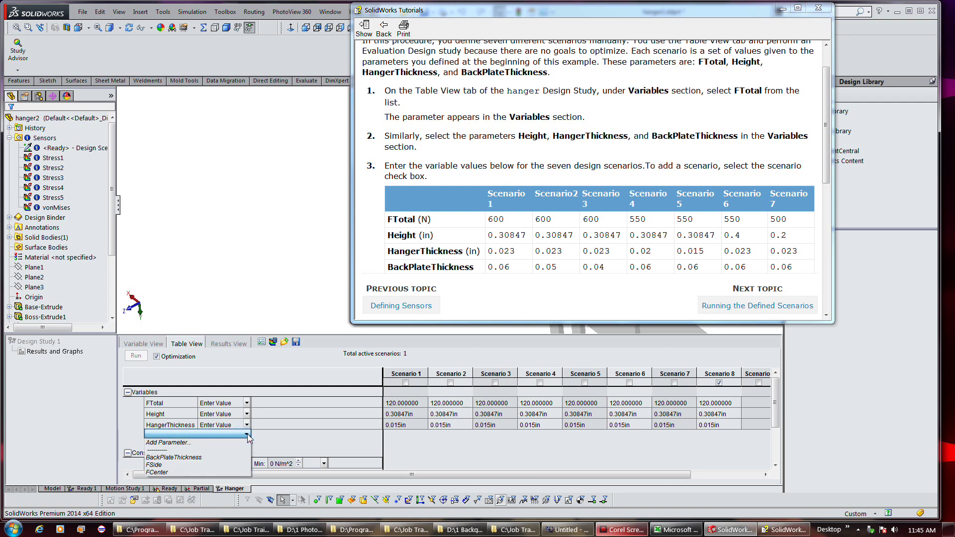
{"action": "left_click", "coordinate": [234, 457]}
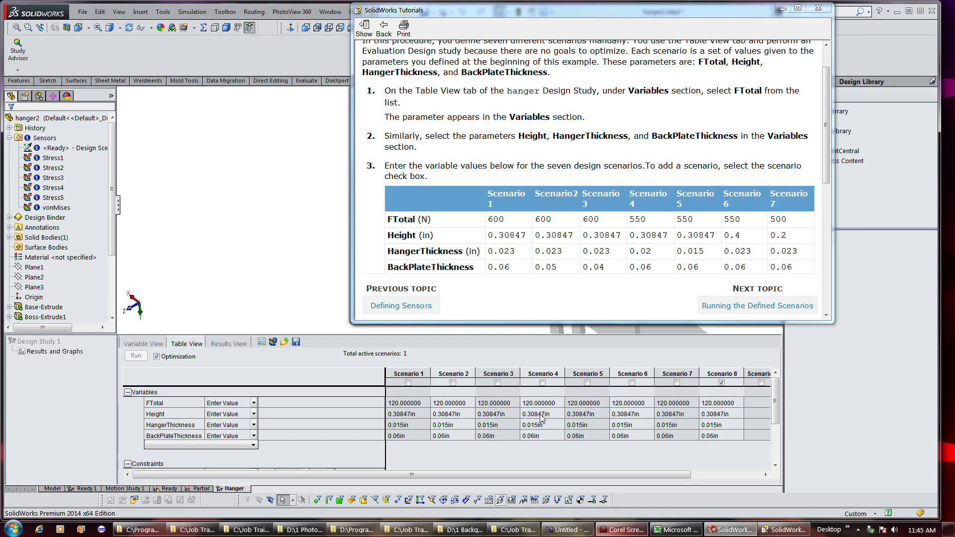
Step: Deactivate Scenario 8 and activate Scenarios 7 through 1 in the study table
{"action": "left_click", "coordinate": [721, 383]}
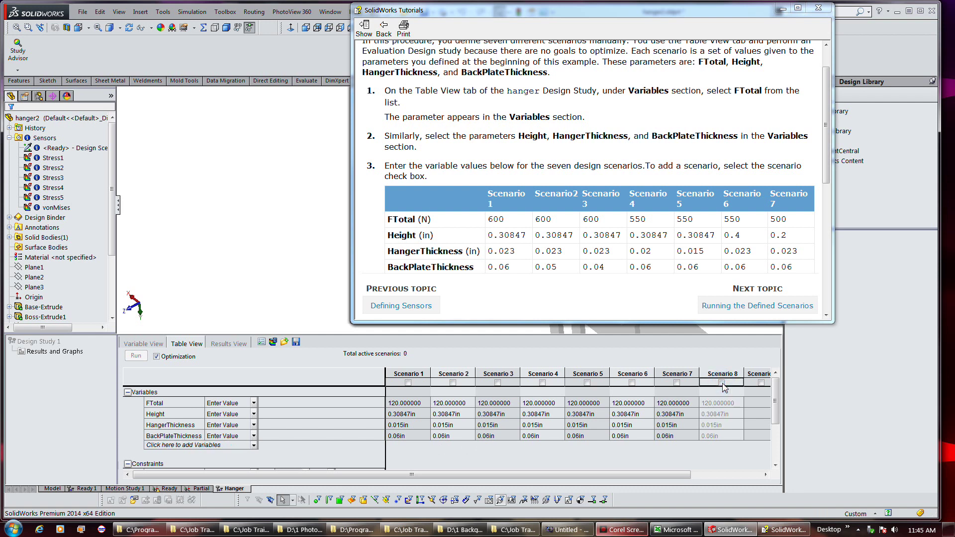
{"action": "left_click", "coordinate": [677, 382]}
{"action": "left_click", "coordinate": [632, 383]}
{"action": "left_click", "coordinate": [588, 383]}
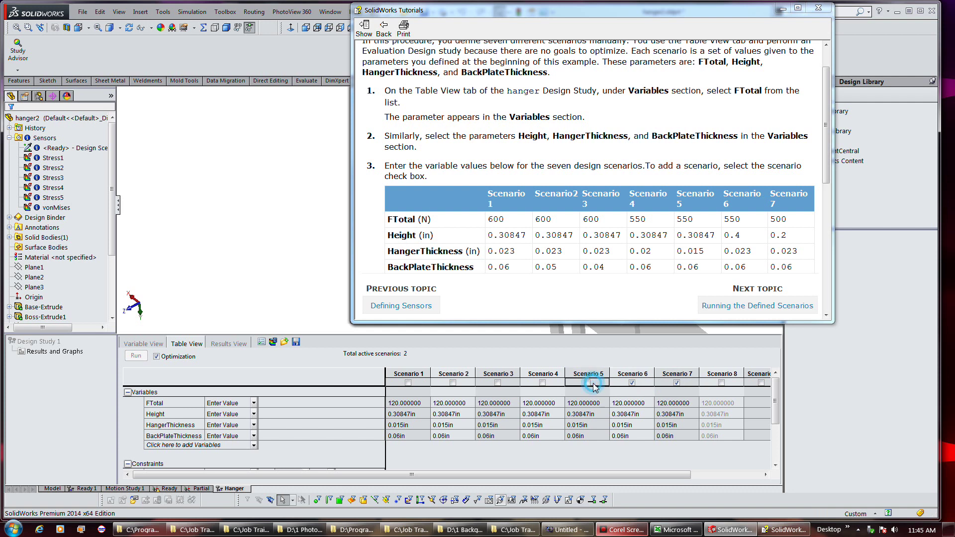
{"action": "left_click", "coordinate": [543, 383]}
{"action": "left_click", "coordinate": [498, 383]}
{"action": "left_click", "coordinate": [453, 383]}
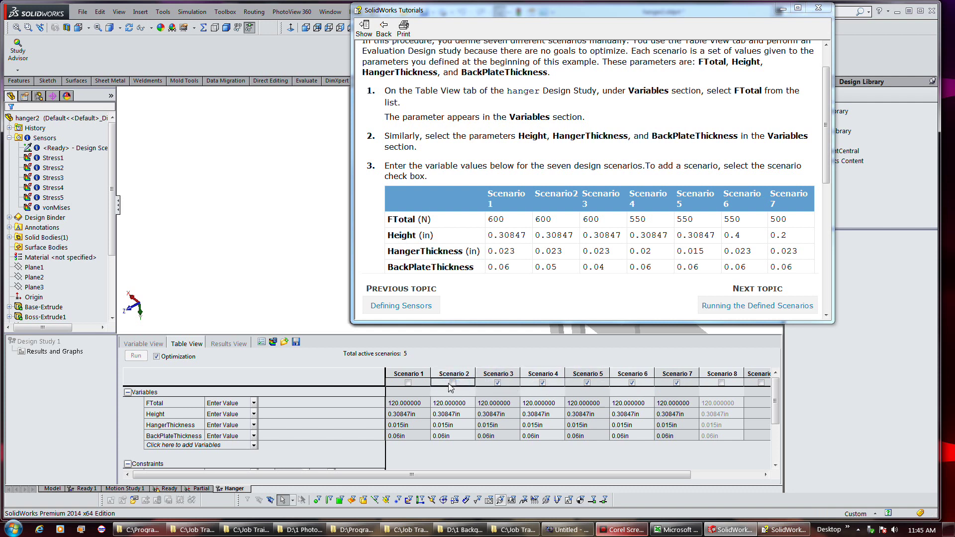
{"action": "left_click", "coordinate": [408, 383]}
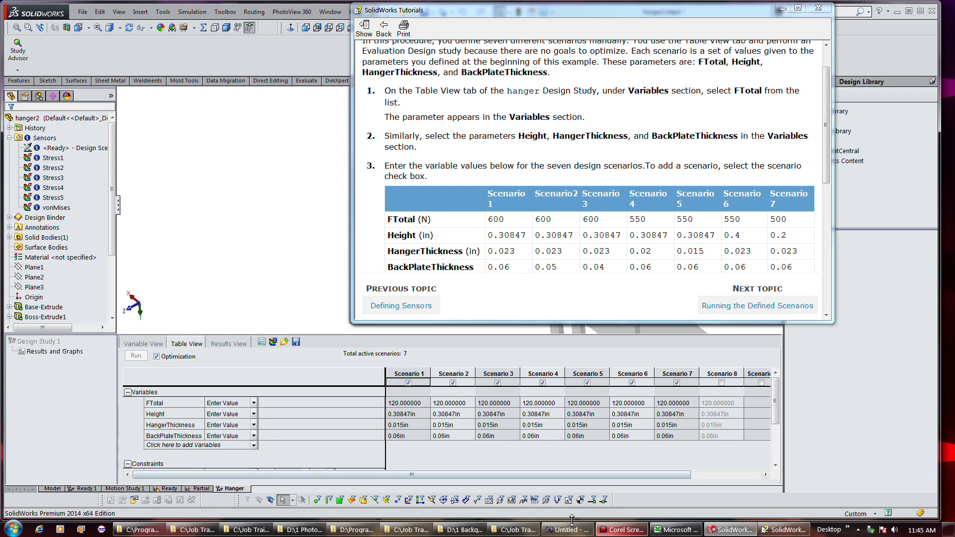
{"action": "left_click", "coordinate": [613, 531]}
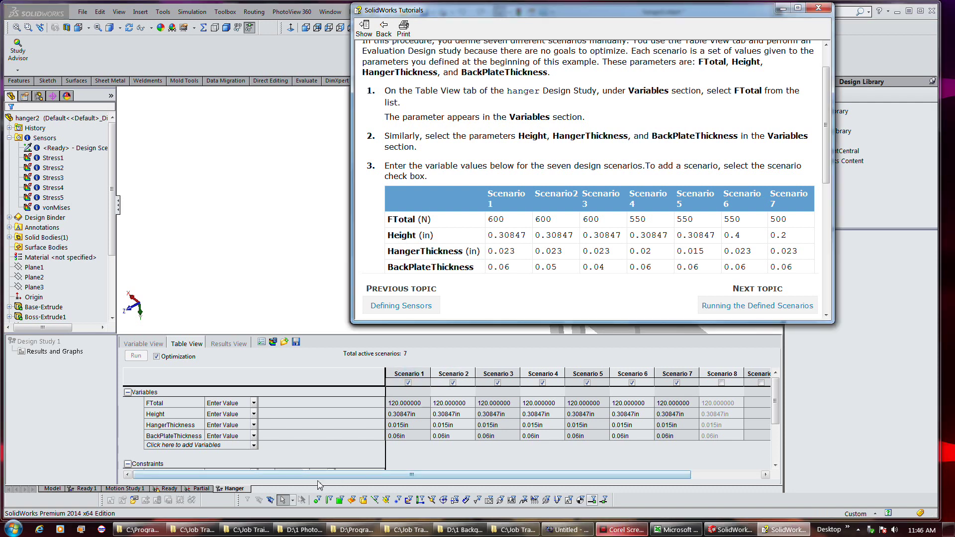
{"action": "left_click", "coordinate": [254, 445]}
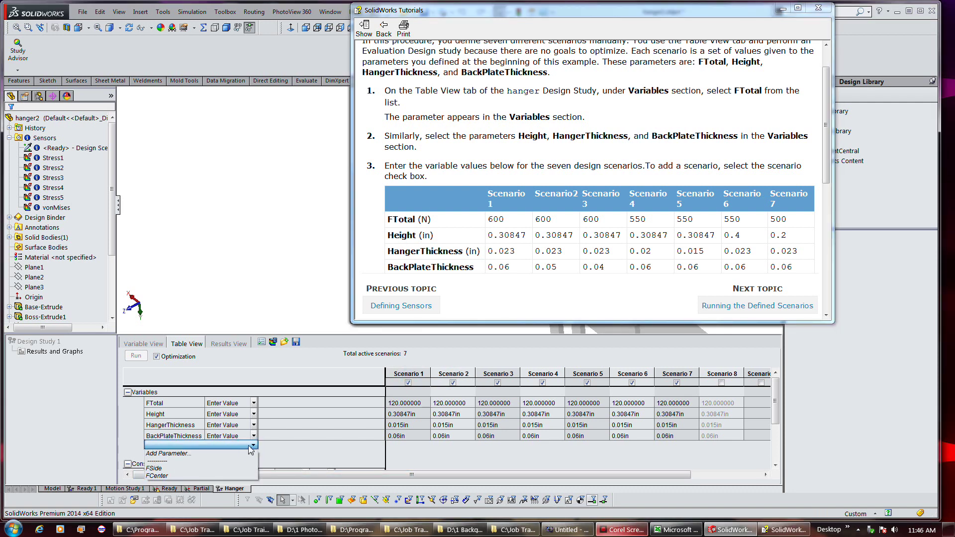
Step: Open the Parameters dialog from the Variables list and cancel it unchanged
{"action": "left_click", "coordinate": [234, 454]}
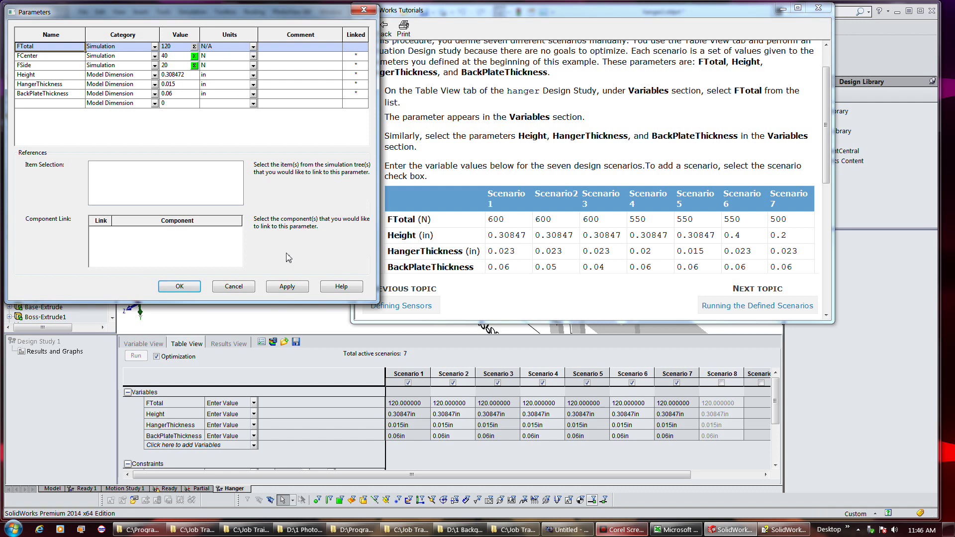
{"action": "left_click", "coordinate": [233, 287]}
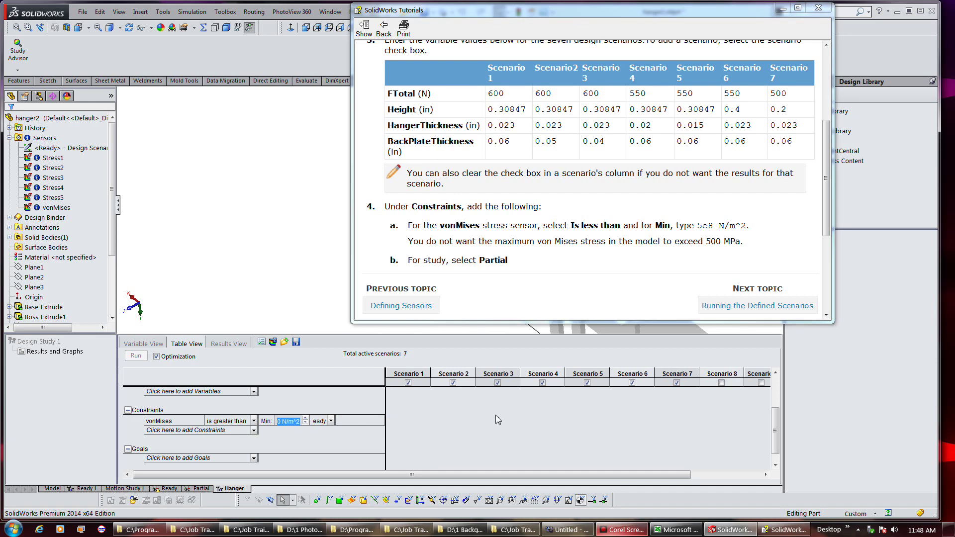
Step: Set the vonMises constraint to 'is less than' with maximum 5e+008
{"action": "mouse_move", "coordinate": [775, 432]}
{"action": "left_mouse_down"}
{"action": "mouse_move", "coordinate": [780, 423]}
{"action": "mouse_move", "coordinate": [780, 434]}
{"action": "left_mouse_up"}
{"action": "left_click", "coordinate": [253, 421]}
{"action": "left_click", "coordinate": [249, 445]}
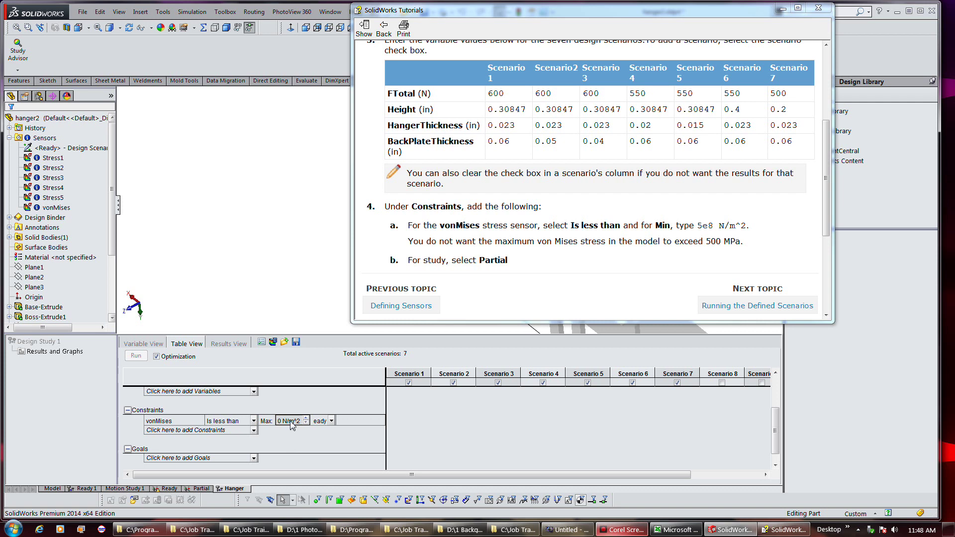
{"action": "left_click", "coordinate": [291, 422]}
{"action": "type", "text": "5e+008"}
{"action": "left_click", "coordinate": [305, 433]}
Step: Re-enter the vonMises maximum as 5e8 N/m^2
{"action": "left_click", "coordinate": [335, 422]}
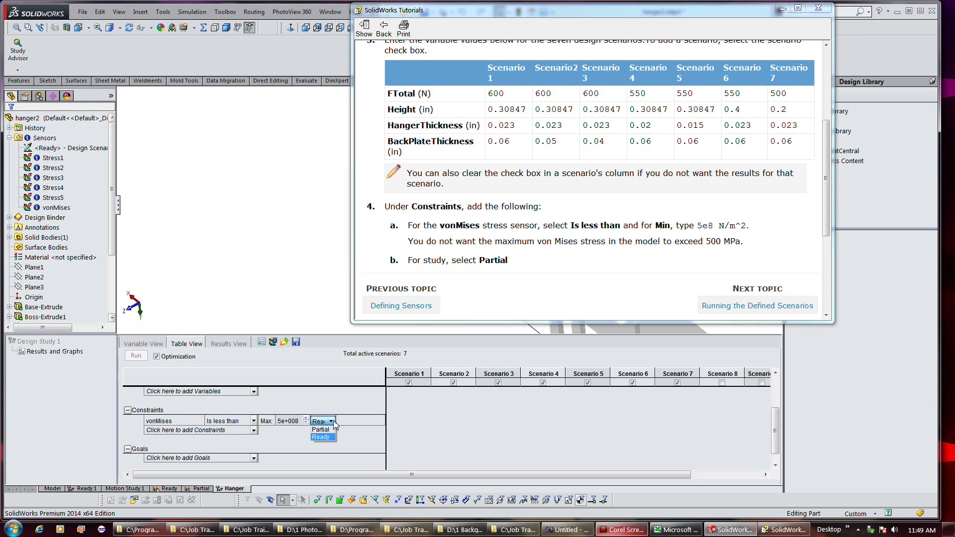
{"action": "left_click", "coordinate": [305, 419]}
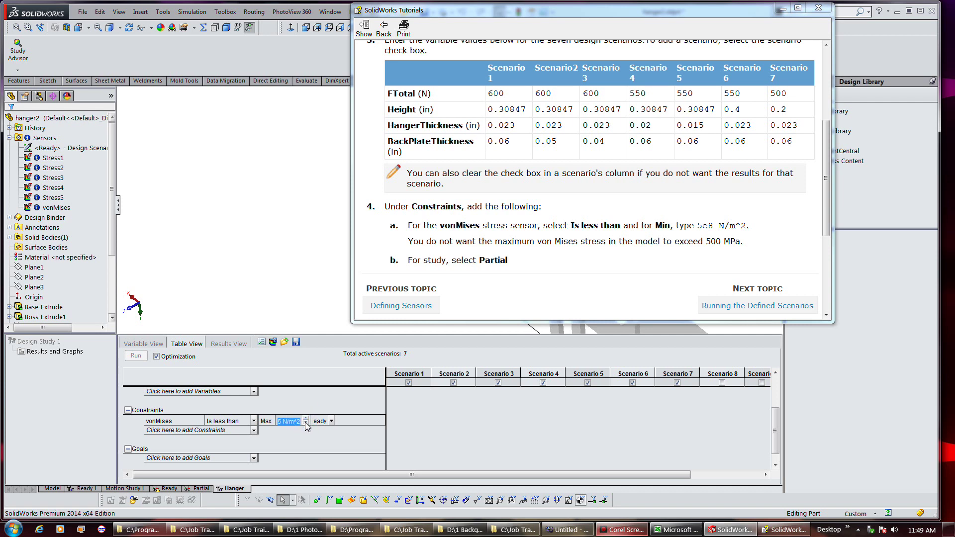
{"action": "left_click", "coordinate": [305, 423]}
{"action": "left_click", "coordinate": [305, 423]}
{"action": "left_click", "coordinate": [305, 423]}
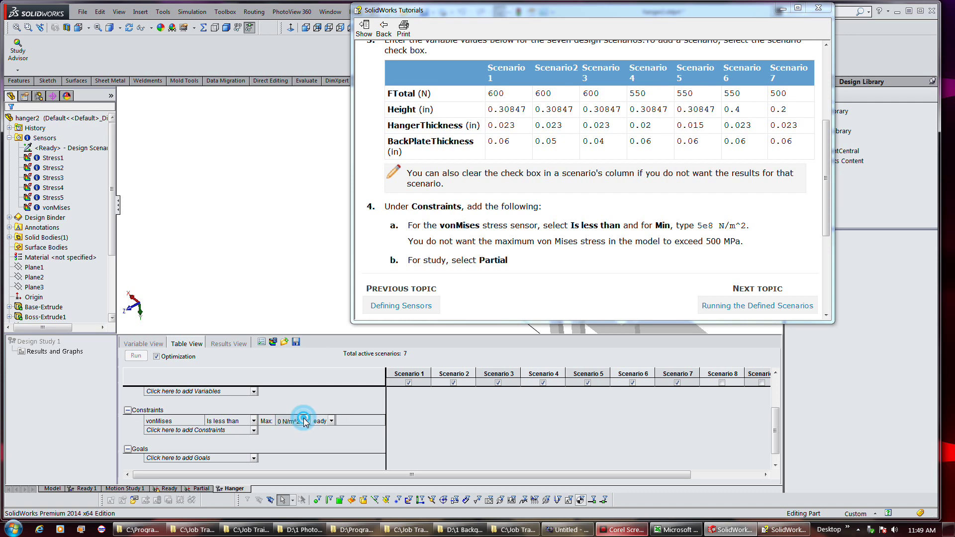
{"action": "left_click", "coordinate": [305, 424]}
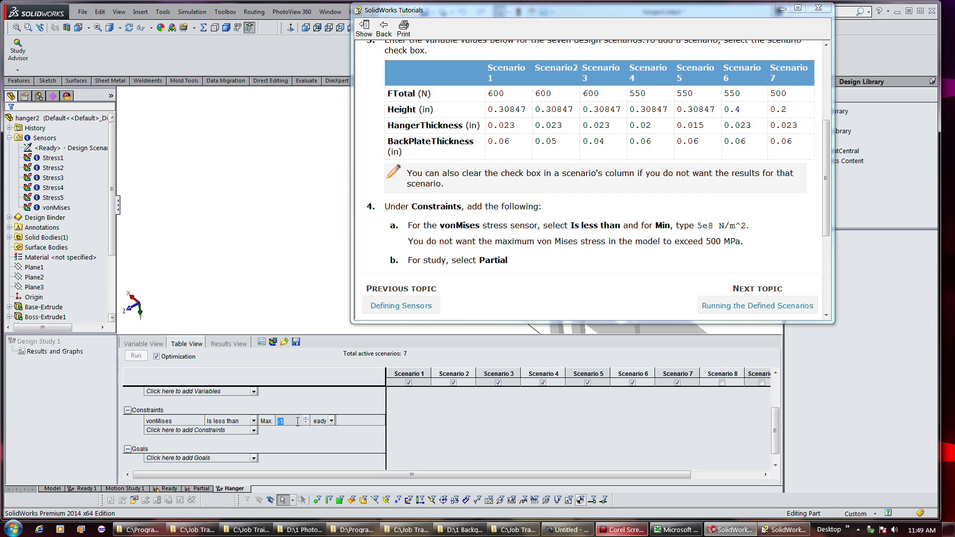
{"action": "type", "text": "5"}
{"action": "type", "text": "e8 N/"}
{"action": "type", "text": "m^2"}
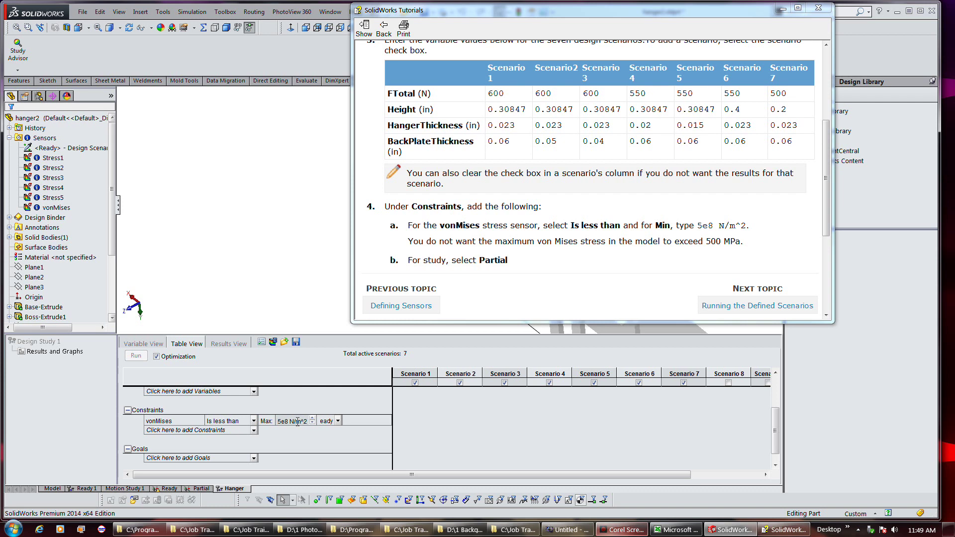
{"action": "left_click", "coordinate": [307, 444]}
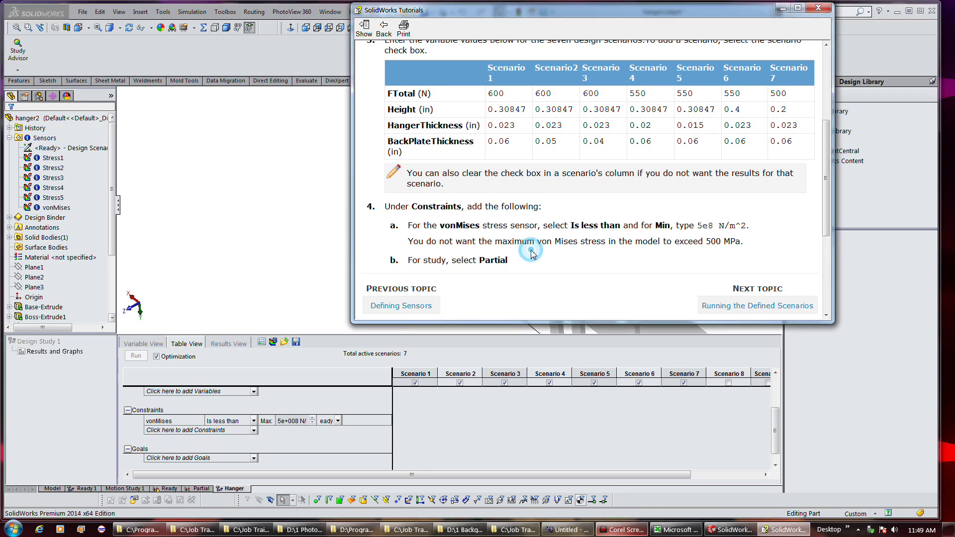
Step: Change the vonMises constraint's study from Ready to Partial
{"action": "scroll", "coordinate": [533, 255], "scroll_direction": "down", "scroll_amount": 2}
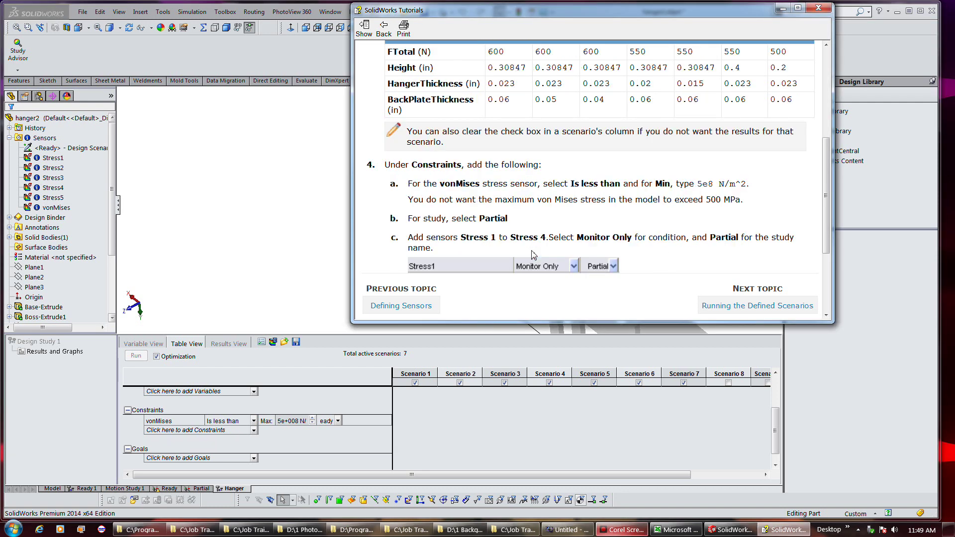
{"action": "left_click", "coordinate": [339, 421]}
{"action": "left_click", "coordinate": [330, 429]}
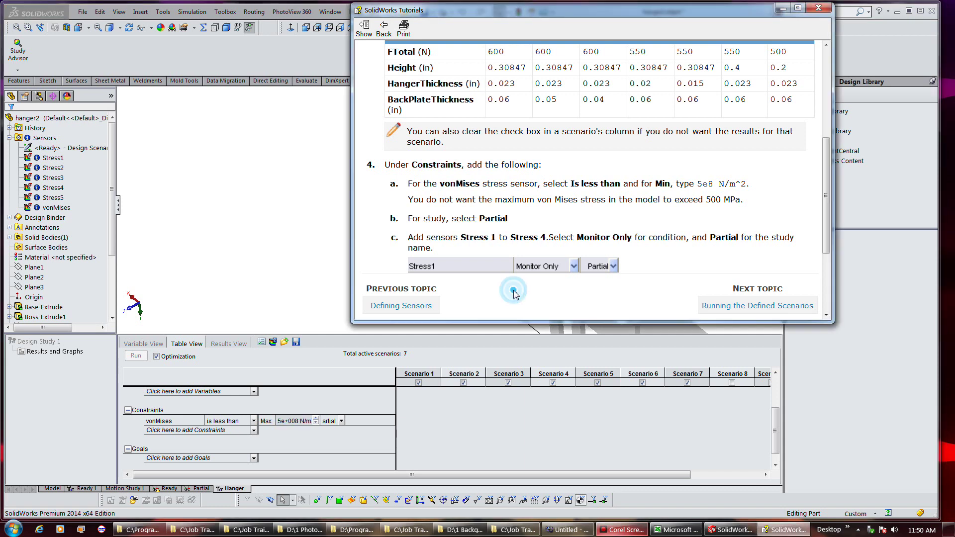
{"action": "scroll", "coordinate": [515, 294], "scroll_direction": "down", "scroll_amount": 1}
{"action": "scroll", "coordinate": [516, 295], "scroll_direction": "down", "scroll_amount": 1}
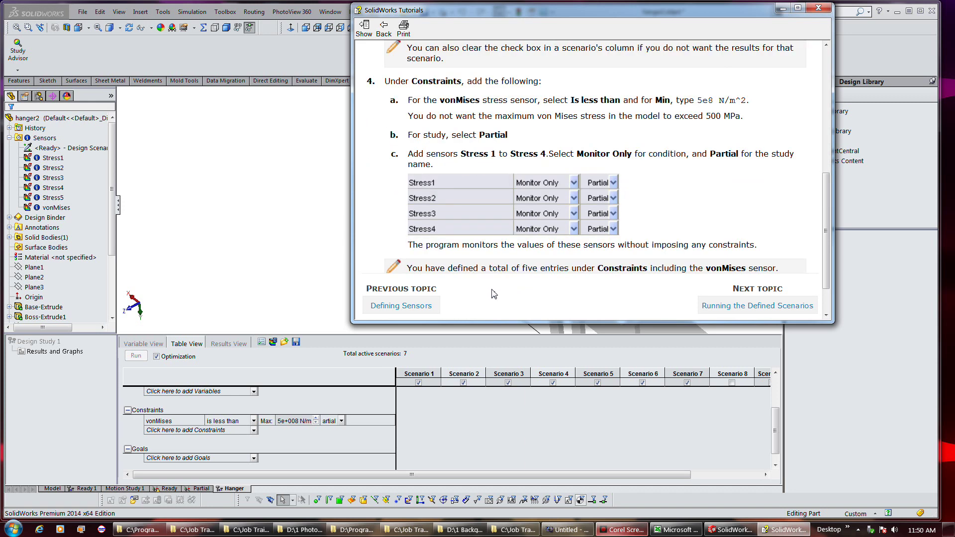
Step: Add Stress1, Stress2, Stress3 and Stress4 as design study constraints
{"action": "left_click", "coordinate": [253, 430]}
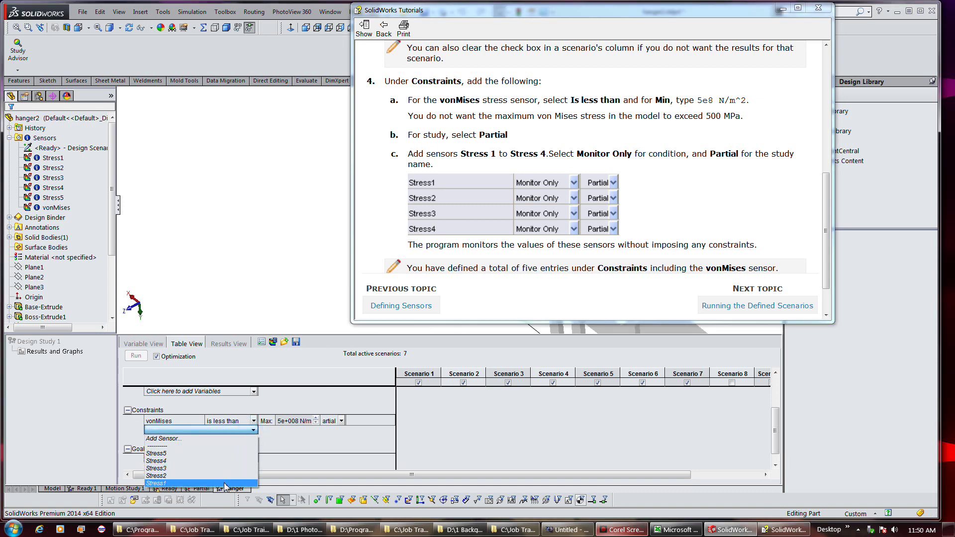
{"action": "left_click", "coordinate": [225, 483]}
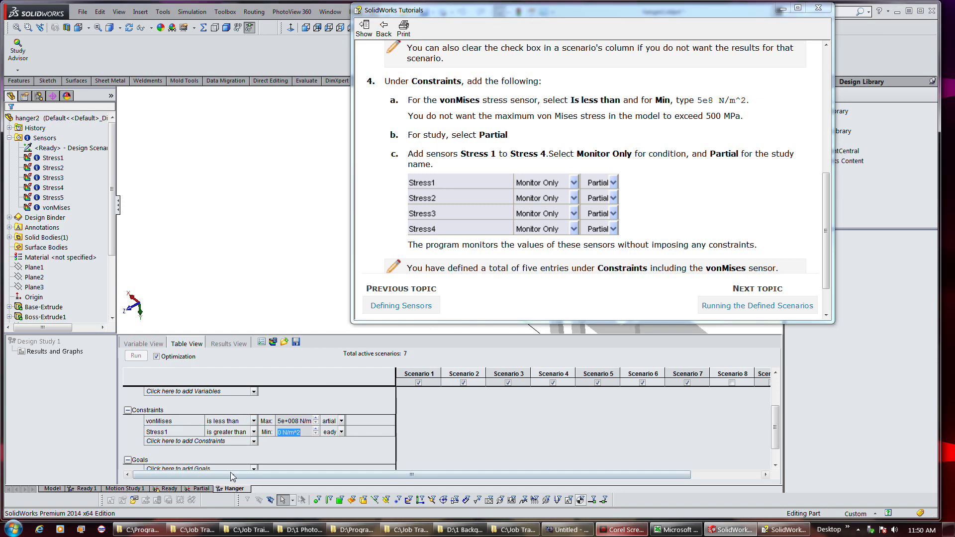
{"action": "left_click", "coordinate": [253, 441]}
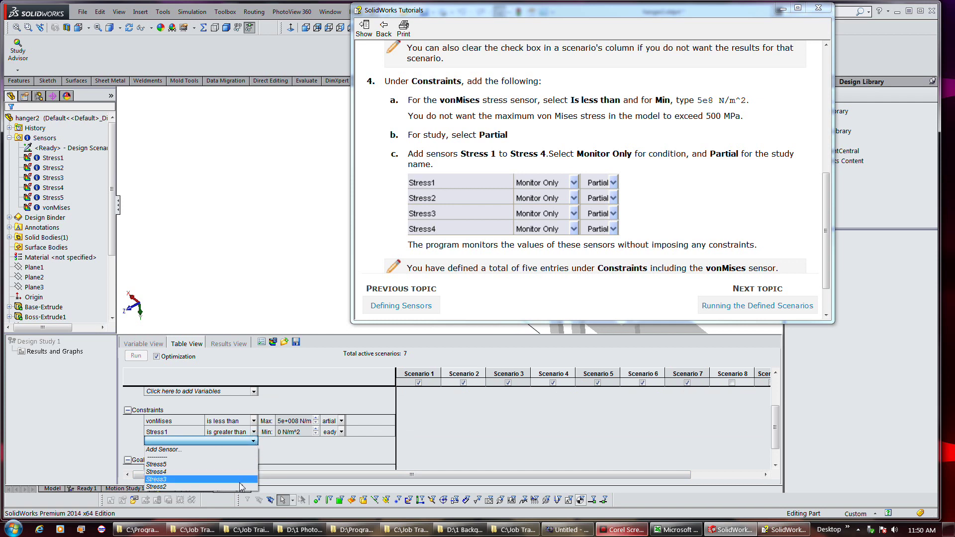
{"action": "left_click", "coordinate": [239, 487]}
{"action": "left_click", "coordinate": [253, 451]}
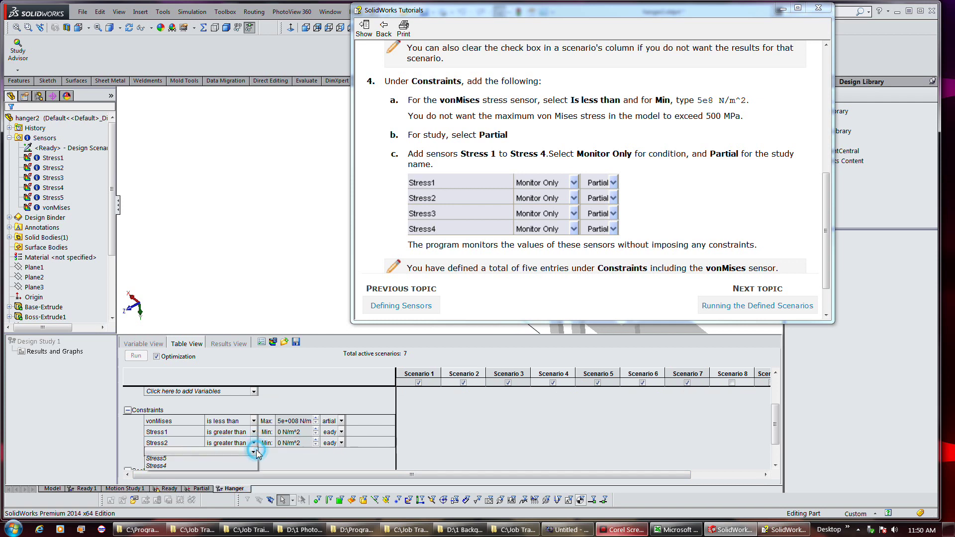
{"action": "left_click", "coordinate": [240, 490]}
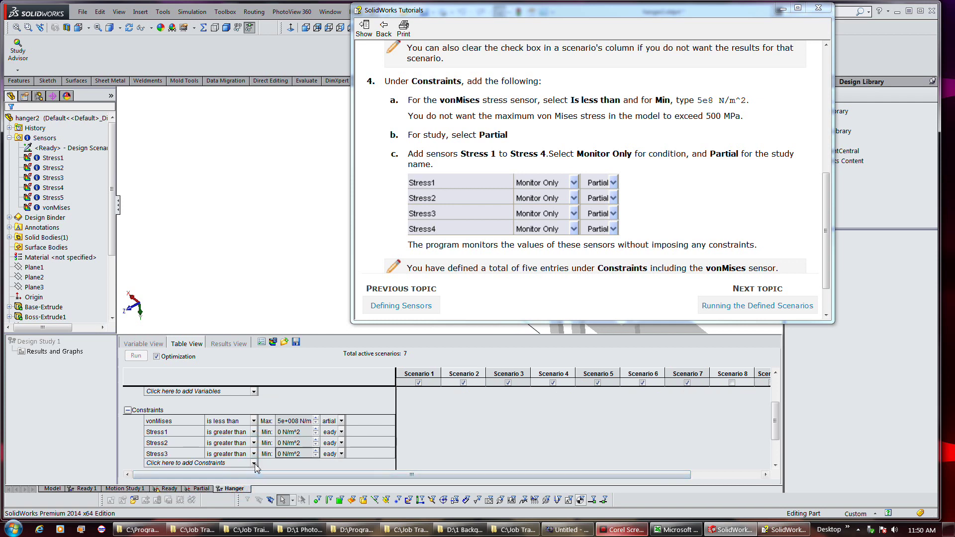
{"action": "left_click", "coordinate": [253, 463]}
{"action": "left_click", "coordinate": [240, 494]}
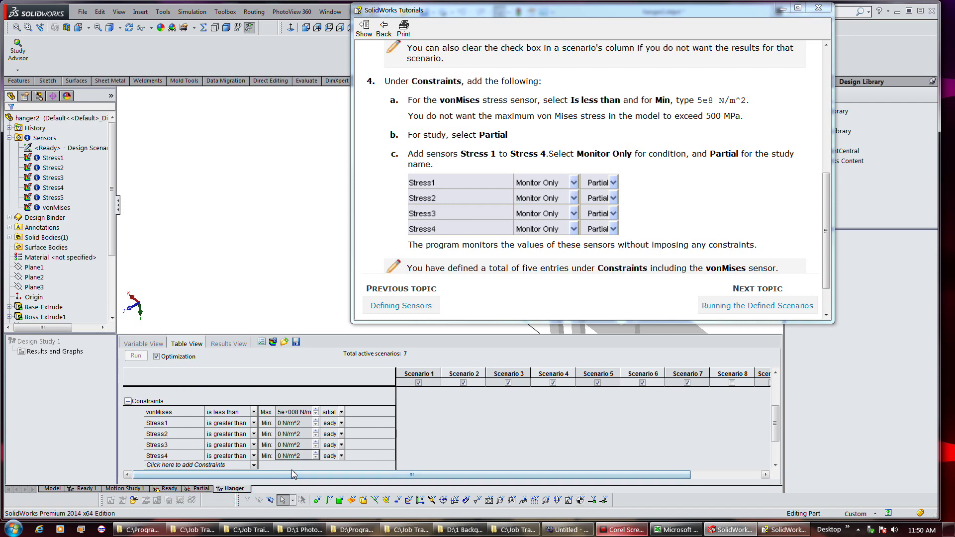
Step: Set the condition of Stress1 through Stress4 to Monitor Only
{"action": "left_click", "coordinate": [253, 423]}
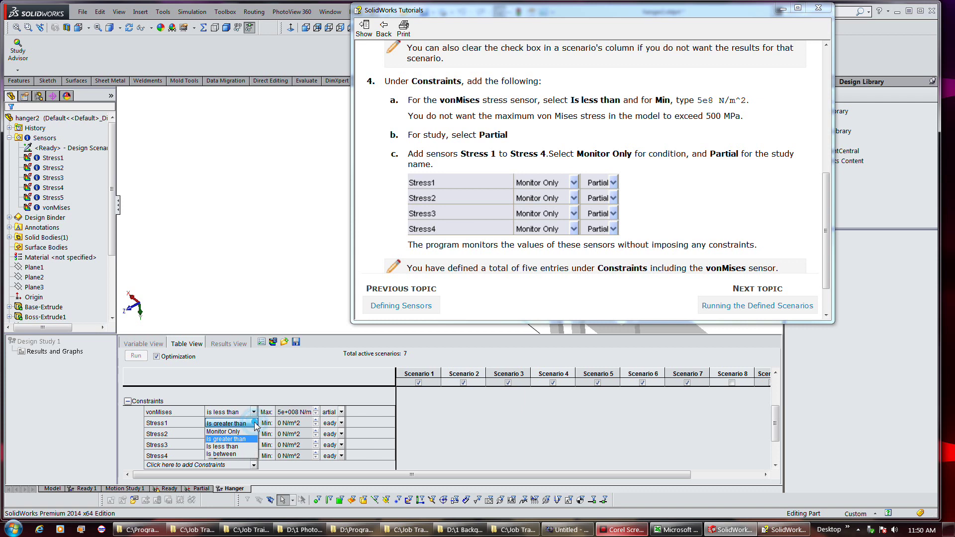
{"action": "left_click", "coordinate": [253, 431]}
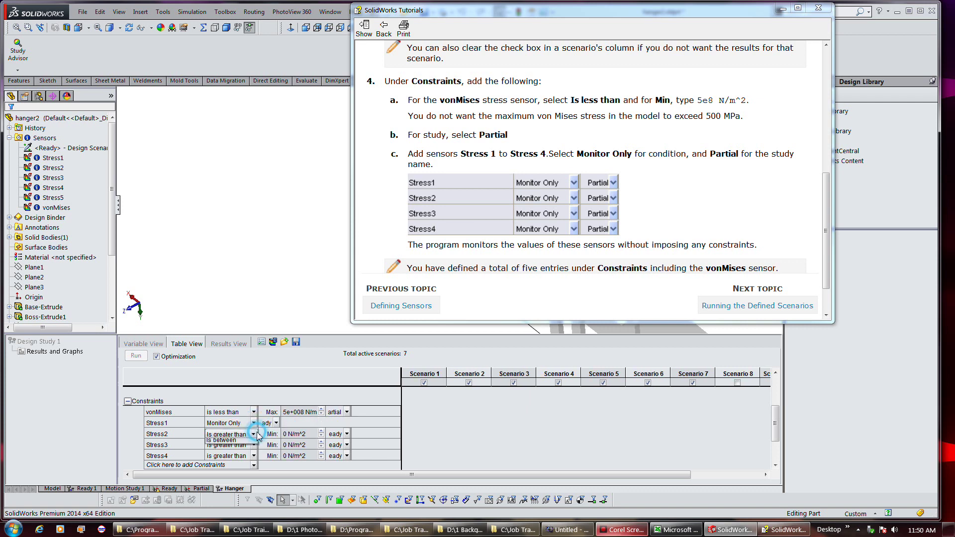
{"action": "left_click", "coordinate": [254, 443]}
{"action": "left_click", "coordinate": [251, 453]}
{"action": "left_click", "coordinate": [254, 456]}
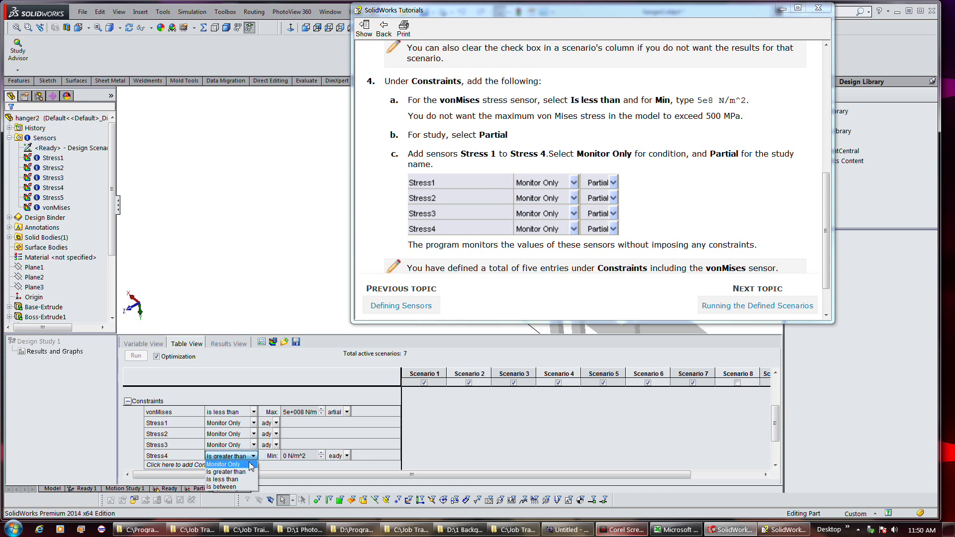
{"action": "left_click", "coordinate": [249, 466]}
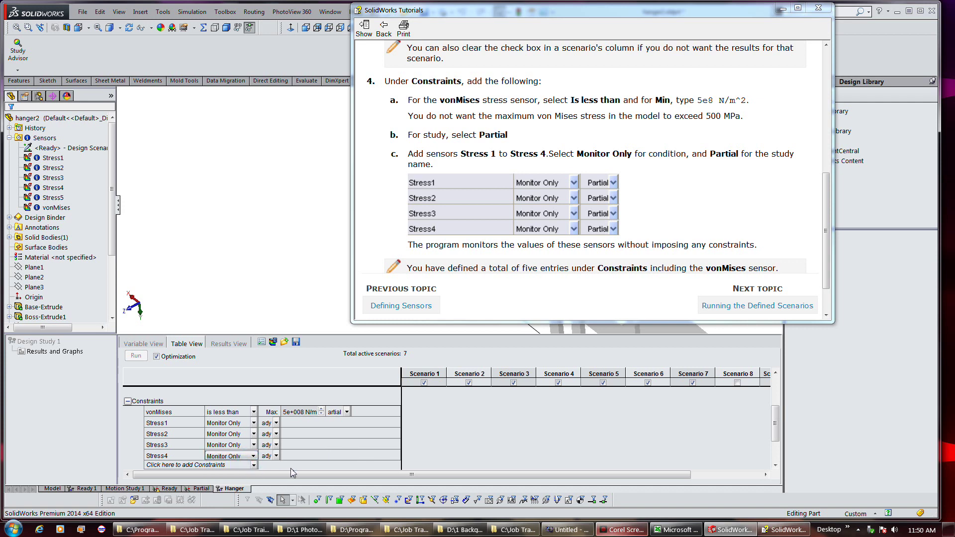
Step: Assign Stress1 through Stress4 to the Partial study
{"action": "left_click", "coordinate": [276, 423]}
{"action": "left_click", "coordinate": [268, 437]}
{"action": "left_click", "coordinate": [276, 433]}
{"action": "left_click", "coordinate": [276, 445]}
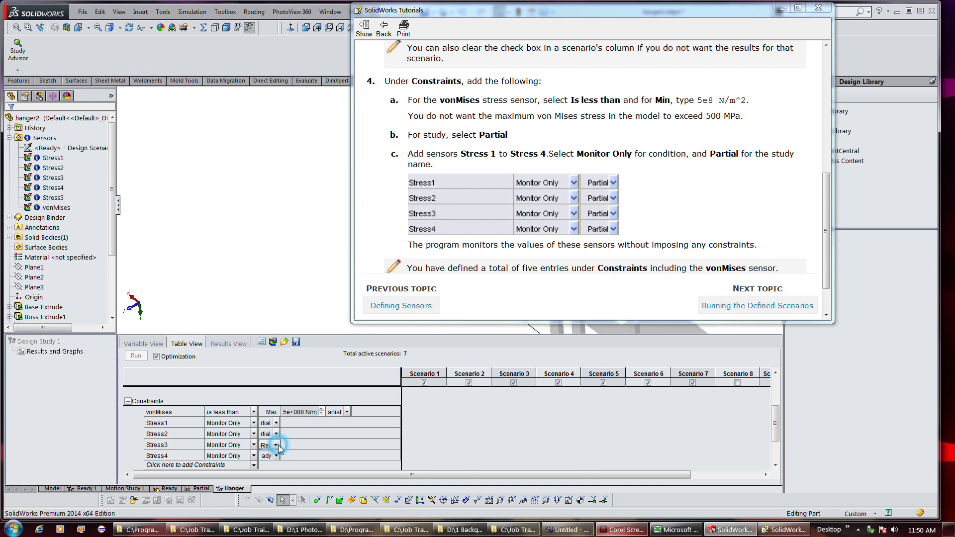
{"action": "left_click", "coordinate": [269, 452]}
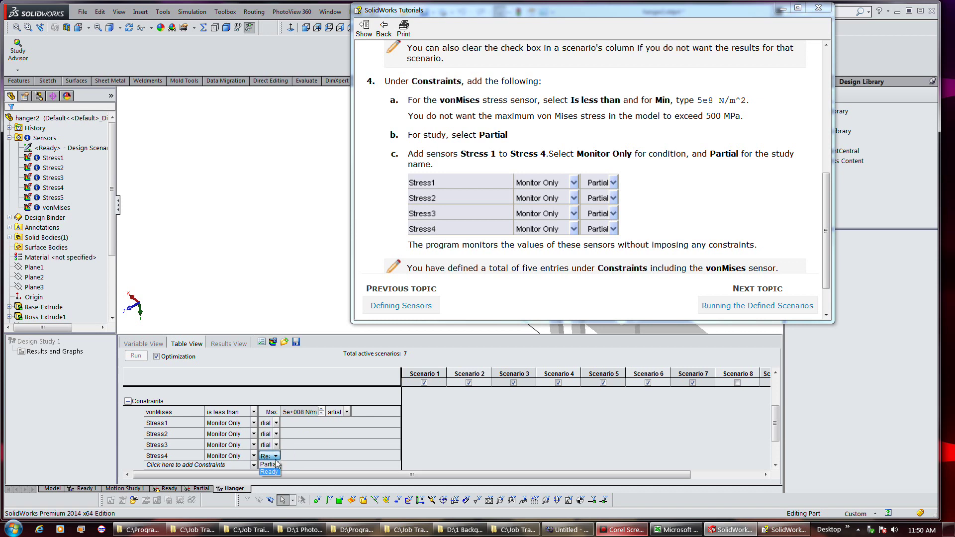
{"action": "left_click", "coordinate": [273, 464]}
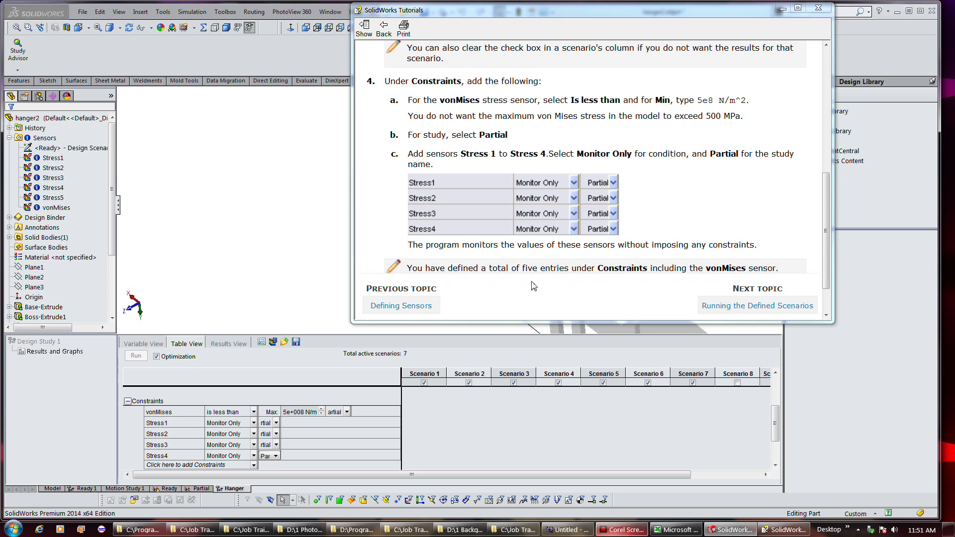
Step: Clear Optimization and run all defined scenarios of the hanger design study
{"action": "scroll", "coordinate": [534, 286], "scroll_direction": "down", "scroll_amount": 2}
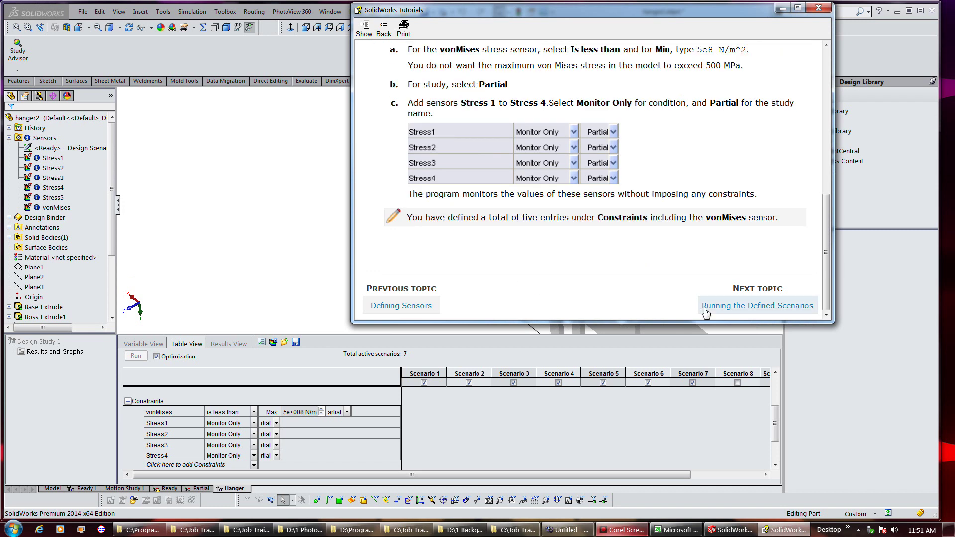
{"action": "left_click", "coordinate": [709, 305]}
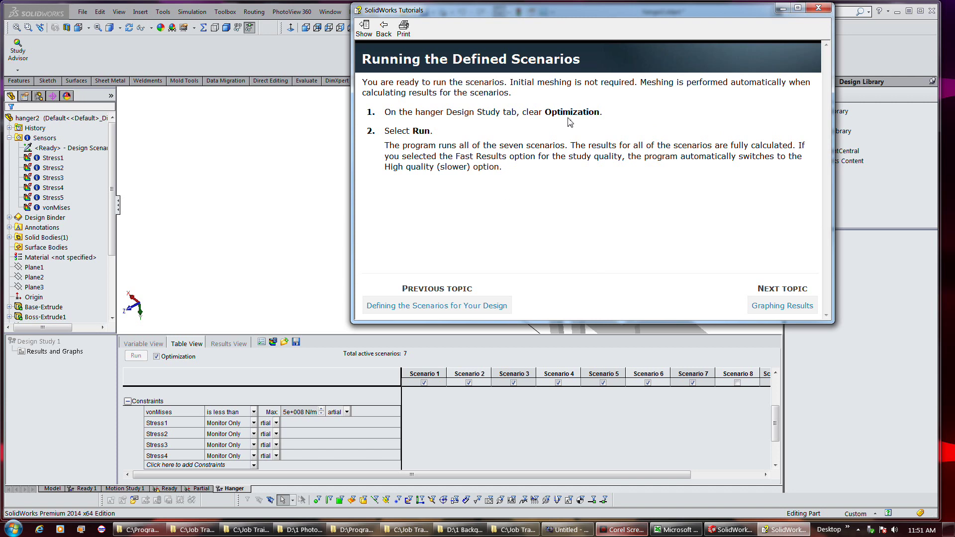
{"action": "left_click", "coordinate": [156, 356]}
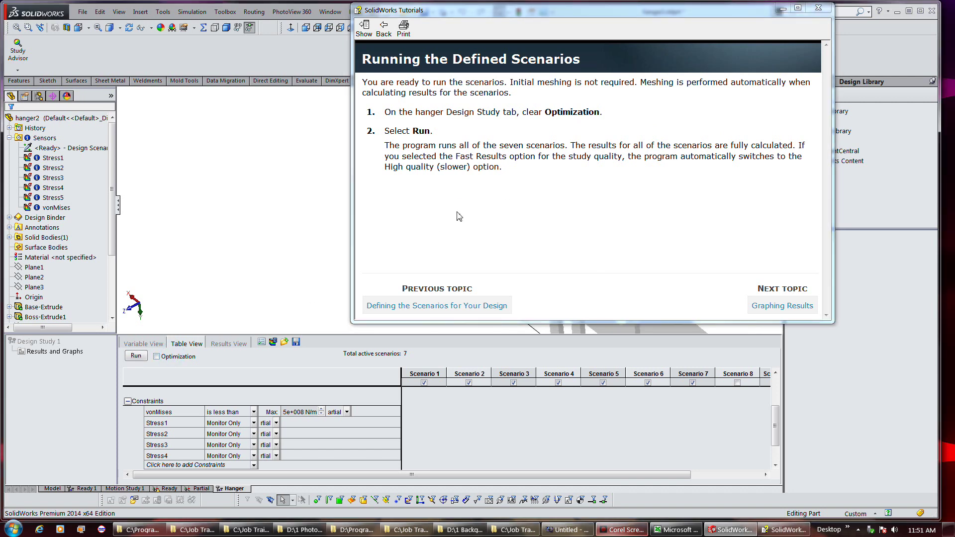
{"action": "left_click", "coordinate": [136, 356]}
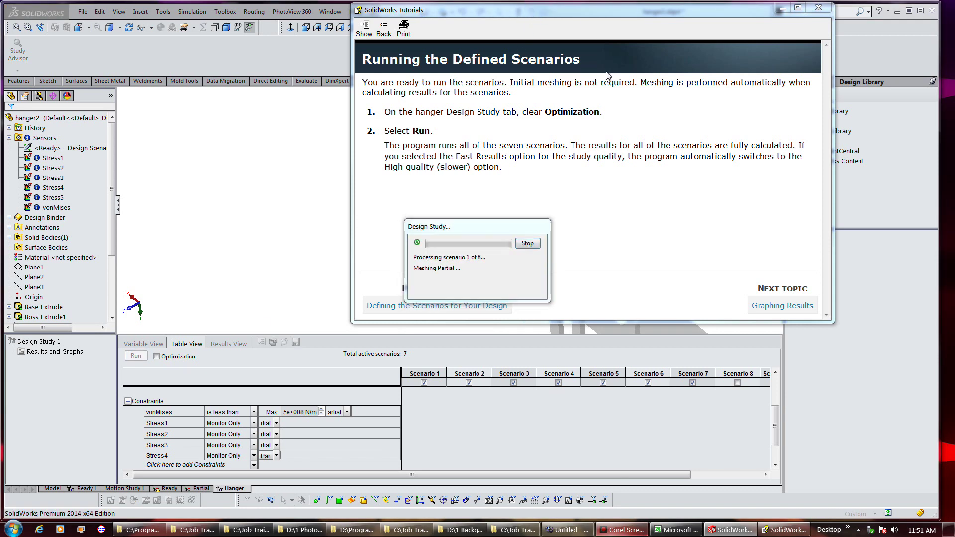
{"action": "left_click", "coordinate": [640, 22]}
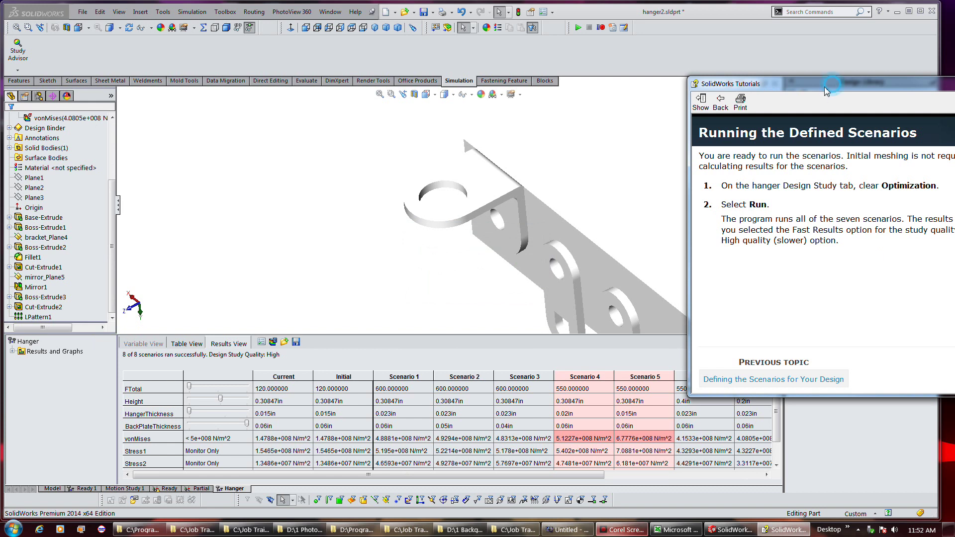
Step: Reposition and narrow the Tutorials window and zoom out to show the whole hanger
{"action": "left_click_drag", "start_coordinate": [834, 82], "coordinate": [595, 76]}
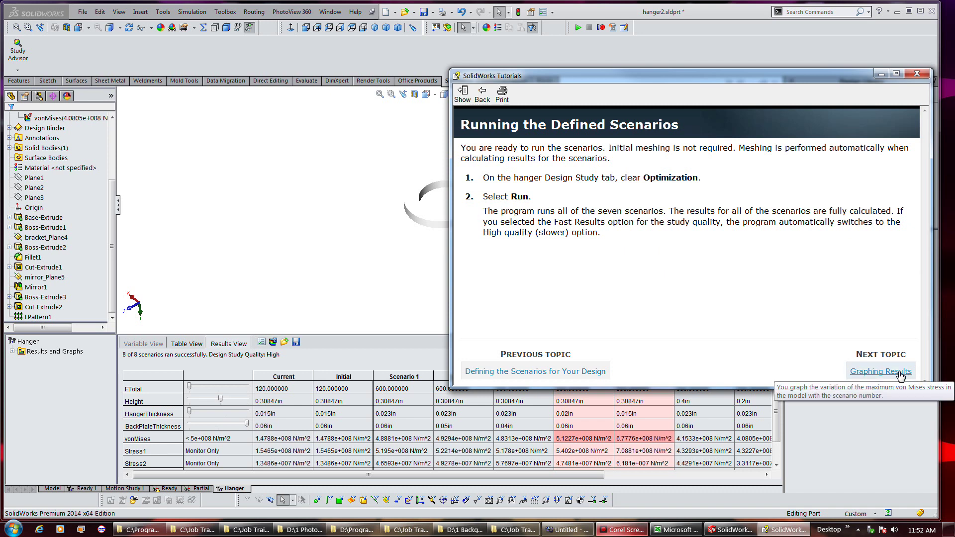
{"action": "mouse_move", "coordinate": [689, 82]}
{"action": "left_mouse_down"}
{"action": "mouse_move", "coordinate": [630, 32]}
{"action": "mouse_move", "coordinate": [926, 88]}
{"action": "left_mouse_up"}
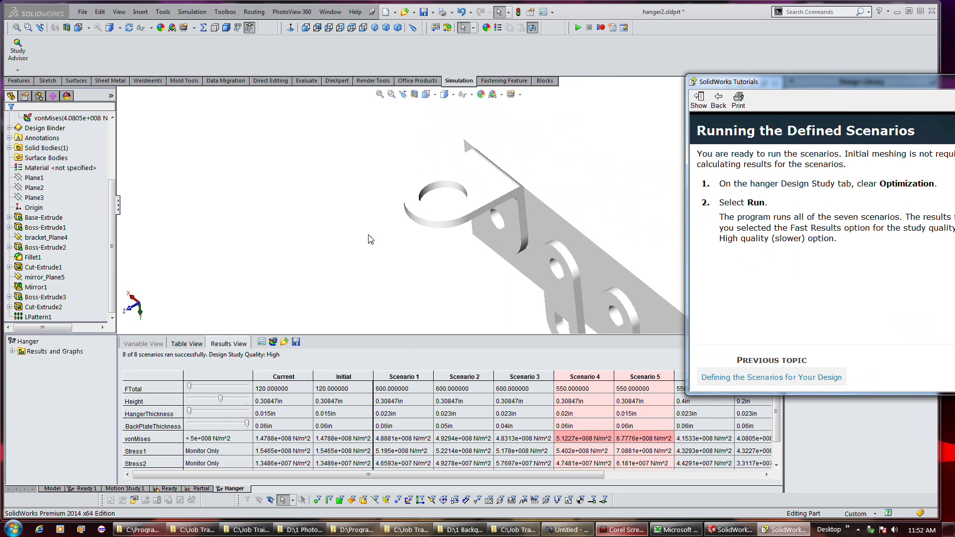
{"action": "scroll", "coordinate": [324, 232], "scroll_direction": "up", "scroll_amount": 2}
{"action": "scroll", "coordinate": [323, 185], "scroll_direction": "up", "scroll_amount": 2}
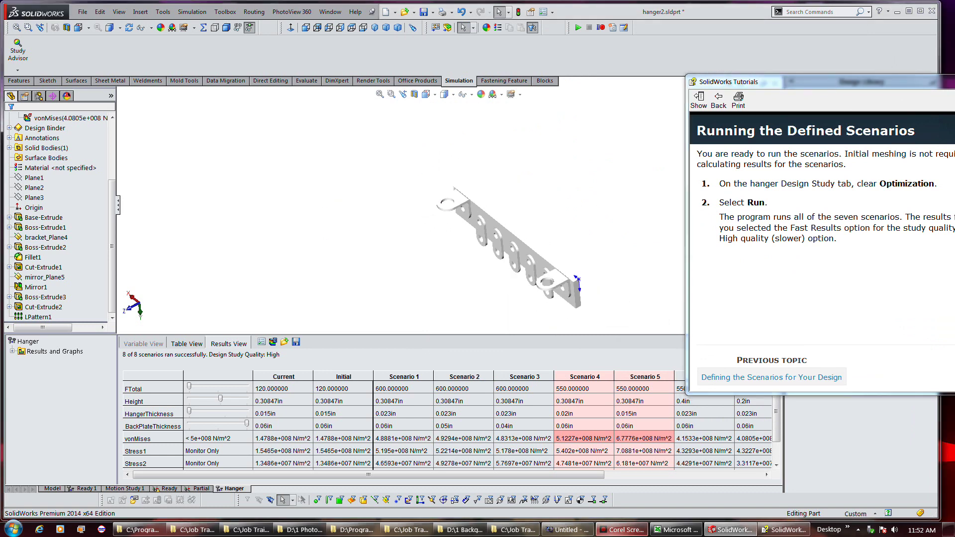
{"action": "left_click_drag", "start_coordinate": [954, 241], "coordinate": [934, 241]}
{"action": "left_click_drag", "start_coordinate": [781, 82], "coordinate": [758, 46]}
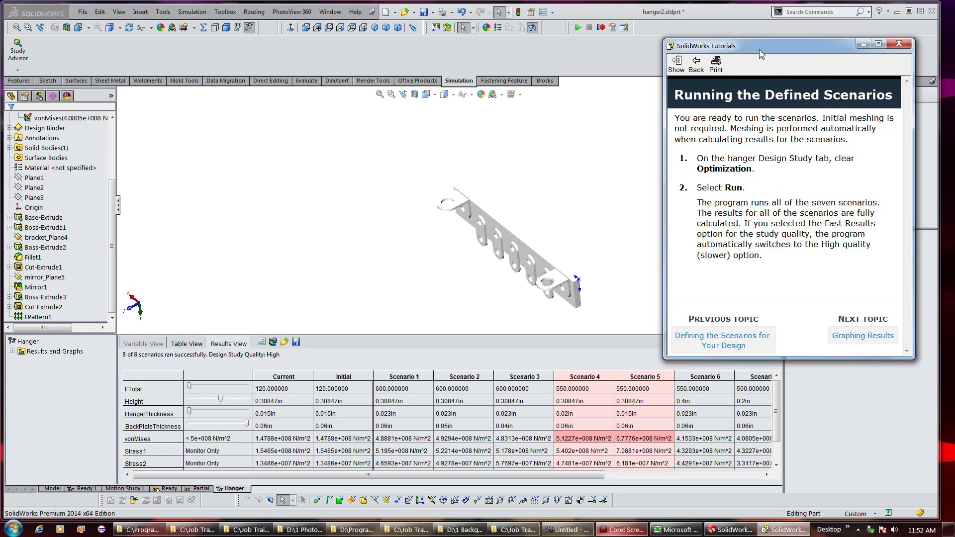
Step: Go to the Graphing Results tutorial page and begin a Design History Graph from Results and Graphs
{"action": "left_click", "coordinate": [866, 337]}
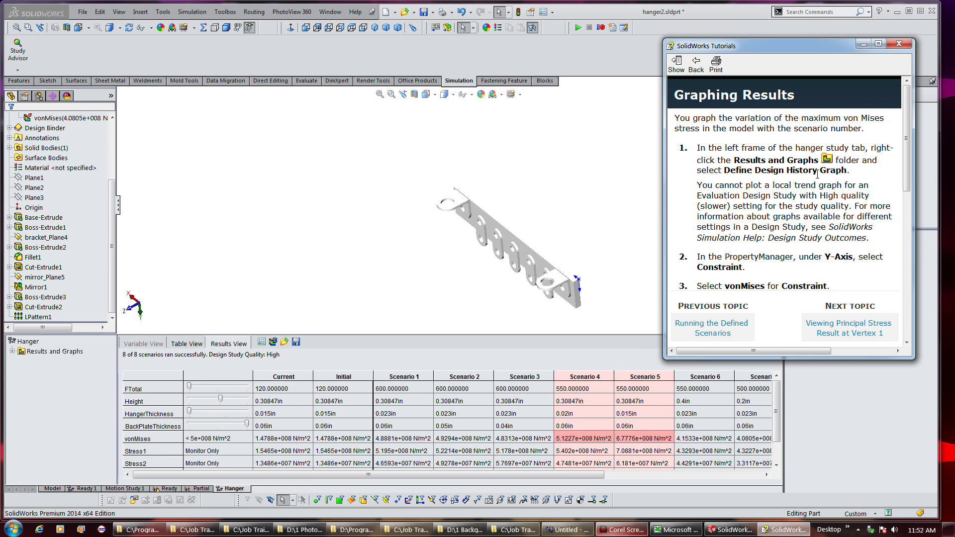
{"action": "right_click", "coordinate": [64, 355]}
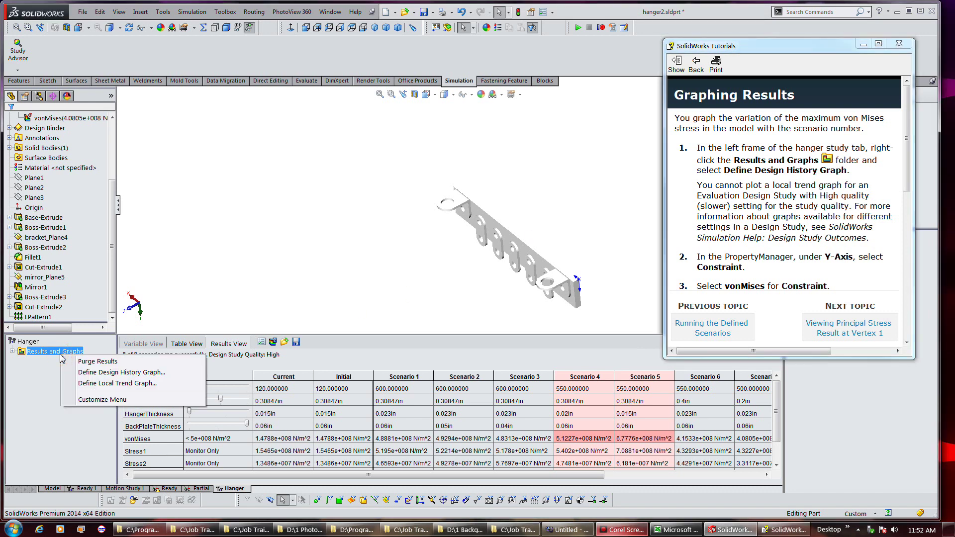
{"action": "left_click", "coordinate": [79, 372]}
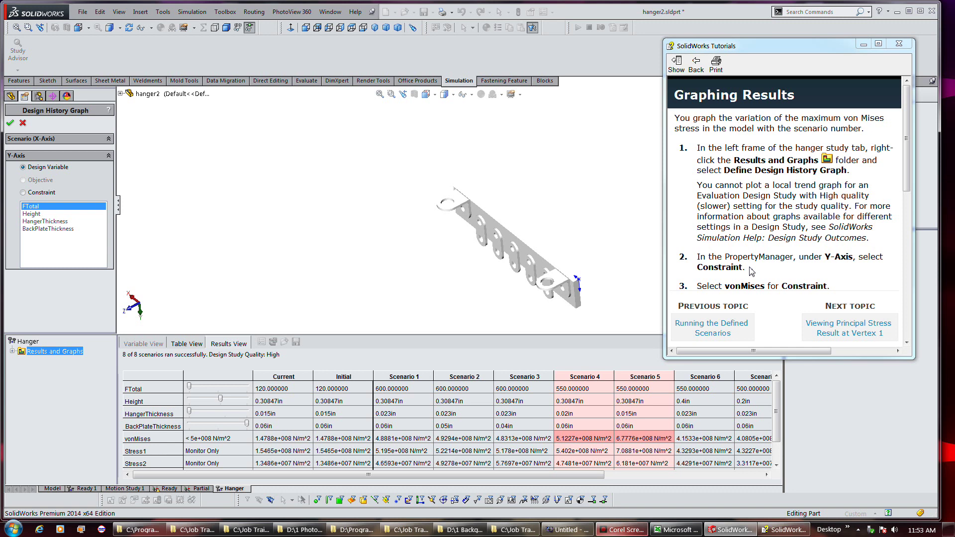
Step: Create a history graph of the vonMises constraint with all four hanger vertices as Design Scenario extra locations
{"action": "left_click", "coordinate": [46, 192]}
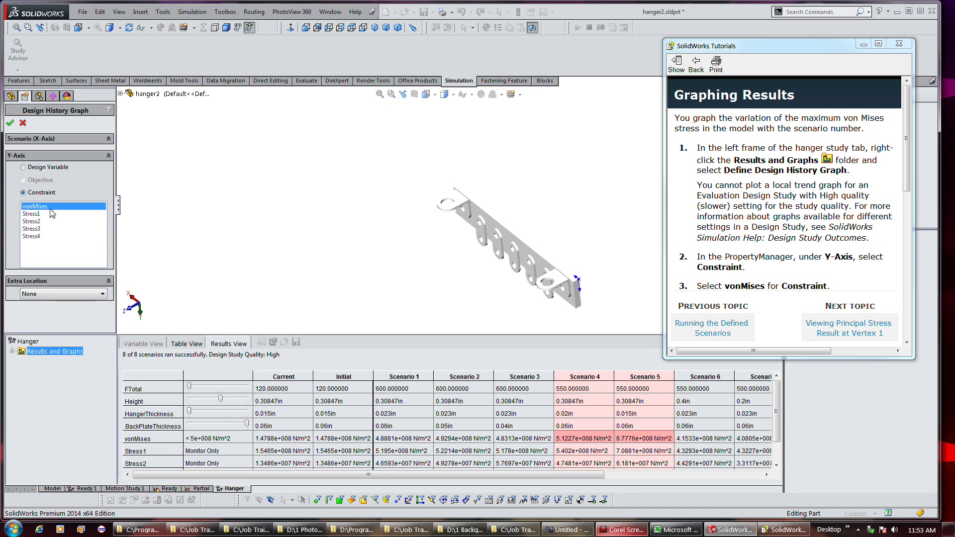
{"action": "left_click", "coordinate": [723, 263]}
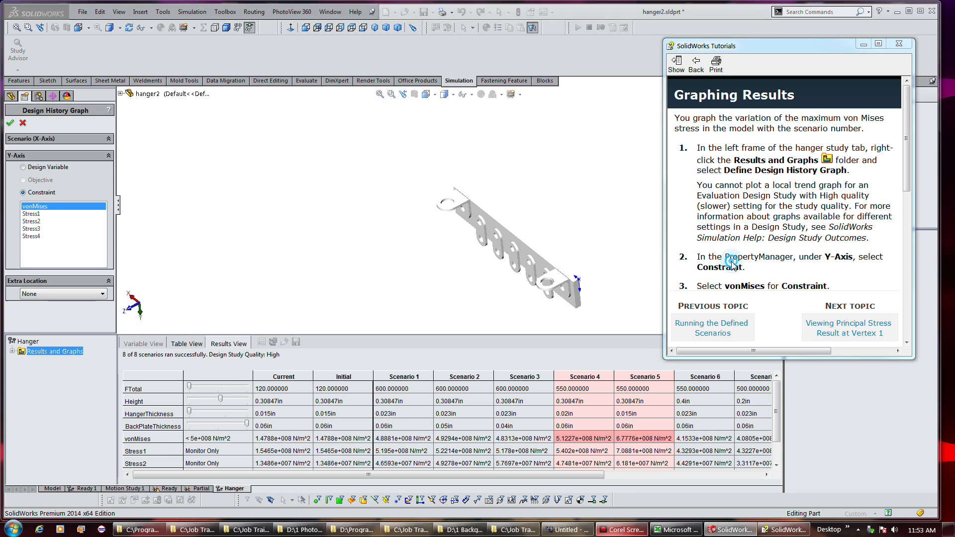
{"action": "scroll", "coordinate": [731, 263], "scroll_direction": "down", "scroll_amount": 1}
{"action": "scroll", "coordinate": [739, 270], "scroll_direction": "down", "scroll_amount": 1}
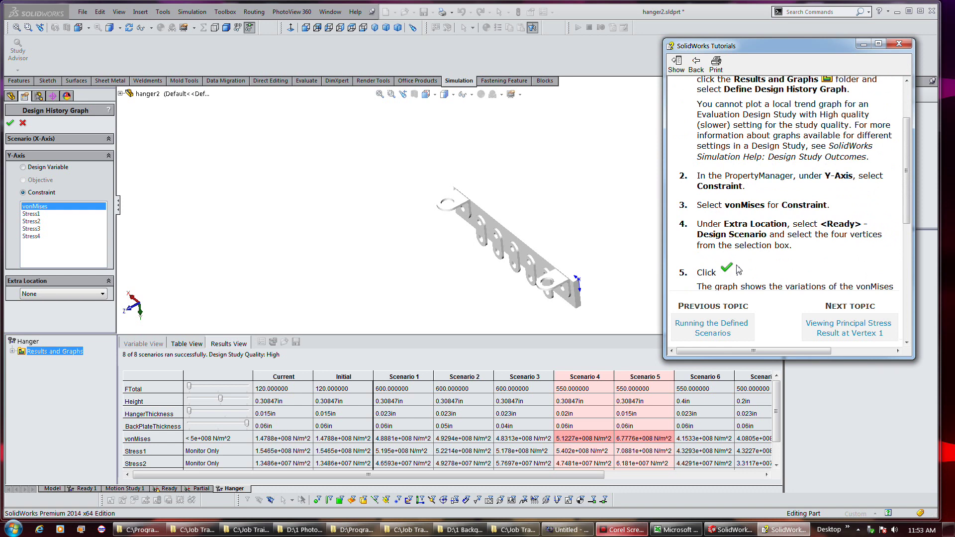
{"action": "scroll", "coordinate": [738, 269], "scroll_direction": "down", "scroll_amount": 1}
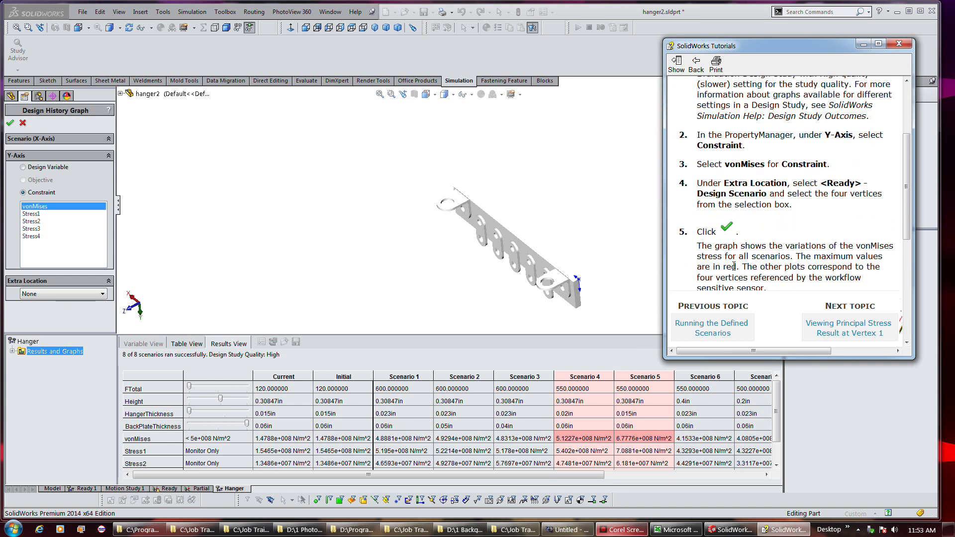
{"action": "left_click", "coordinate": [79, 295]}
{"action": "left_click", "coordinate": [77, 311]}
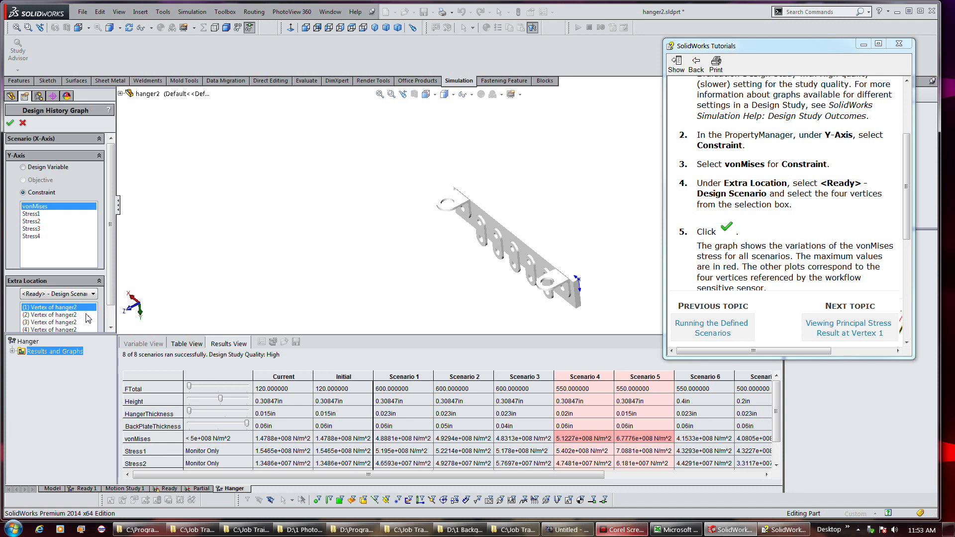
{"action": "scroll", "coordinate": [74, 314], "scroll_direction": "down", "scroll_amount": 1}
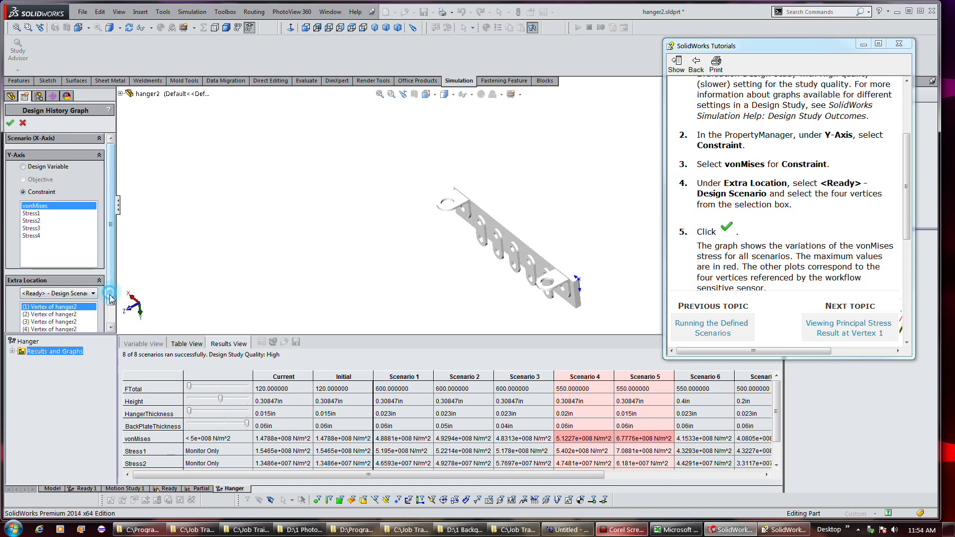
{"action": "left_click", "coordinate": [74, 311], "text": "shift"}
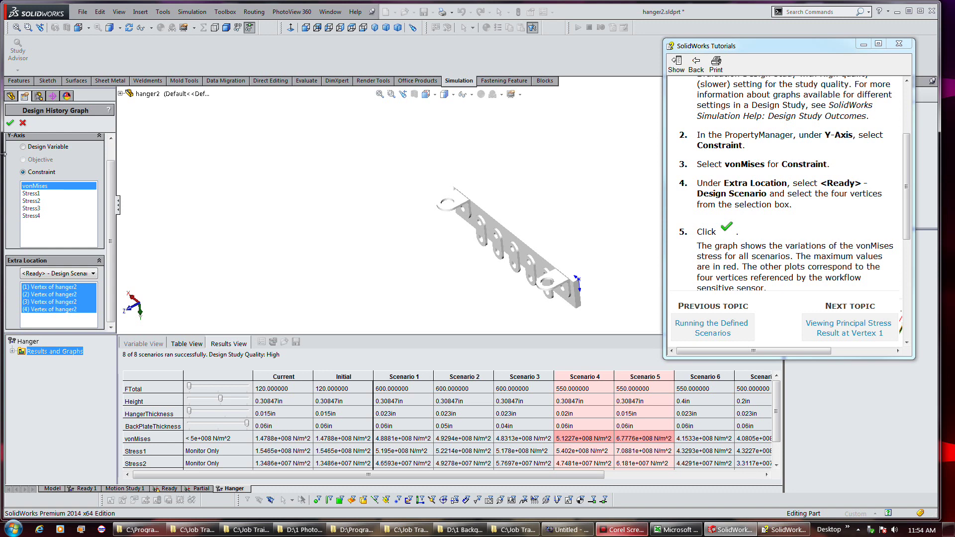
{"action": "left_click", "coordinate": [10, 122]}
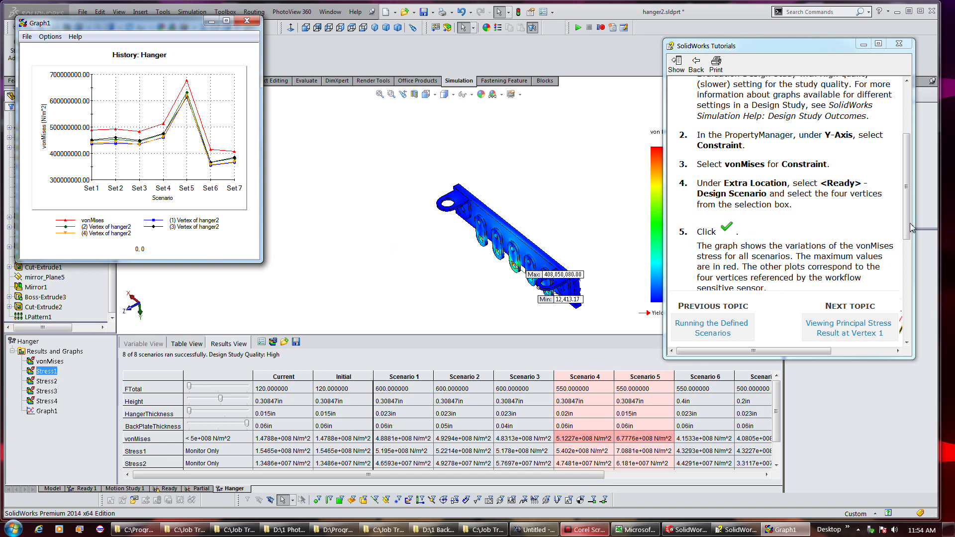
Step: Compare Graph1 with the tutorial, then advance to the Vertex 1 principal stress topic
{"action": "left_click_drag", "start_coordinate": [908, 227], "coordinate": [926, 307]}
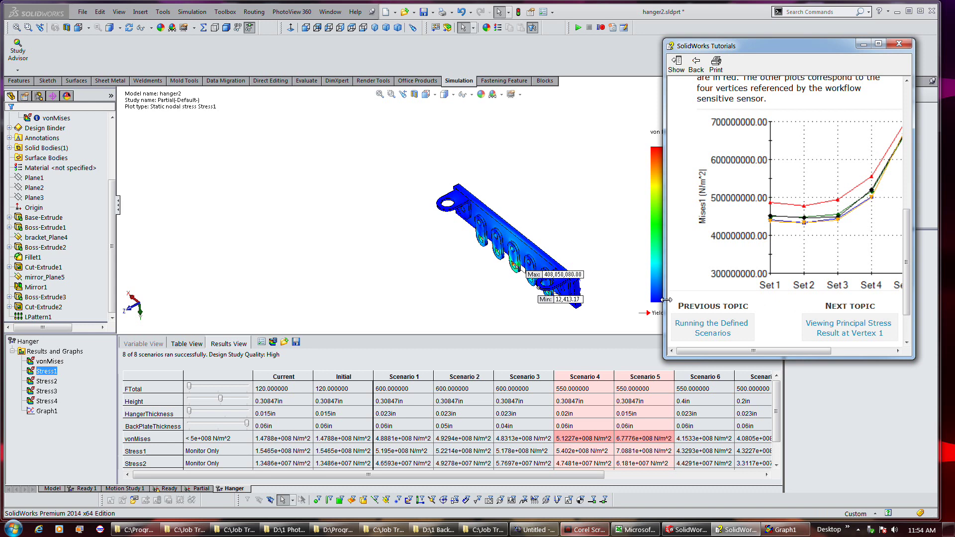
{"action": "left_click_drag", "start_coordinate": [667, 300], "coordinate": [586, 306]}
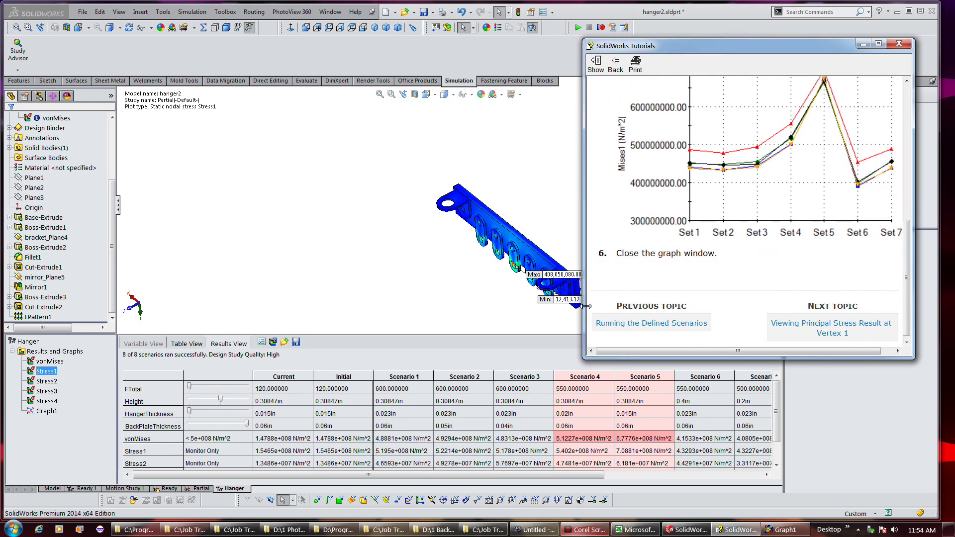
{"action": "left_click_drag", "start_coordinate": [586, 306], "coordinate": [652, 312]}
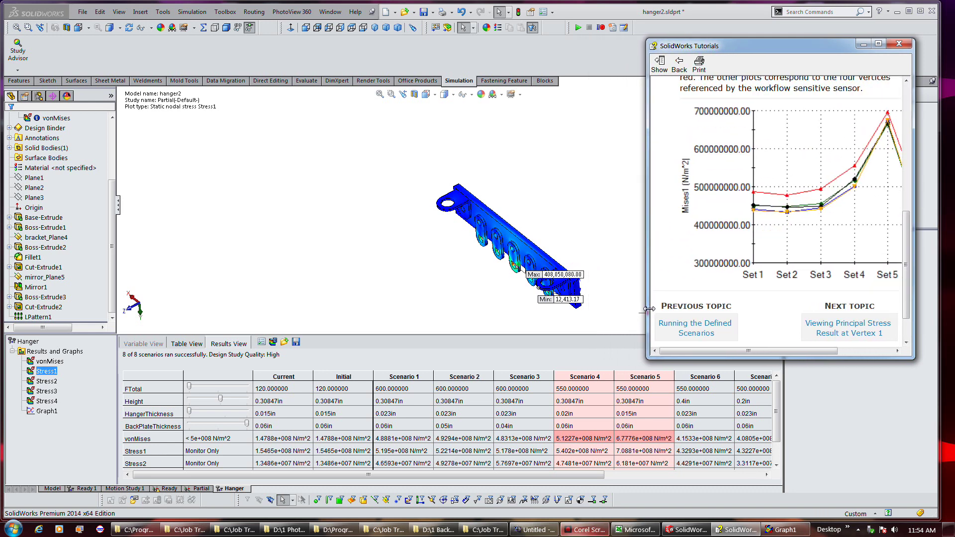
{"action": "scroll", "coordinate": [791, 238], "scroll_direction": "up", "scroll_amount": 1}
{"action": "scroll", "coordinate": [791, 239], "scroll_direction": "up", "scroll_amount": 1}
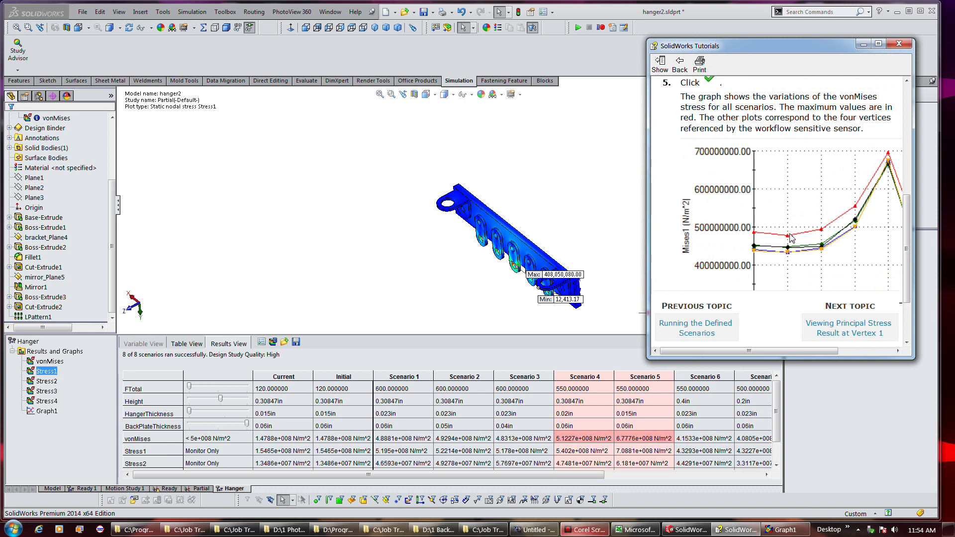
{"action": "left_click", "coordinate": [786, 529]}
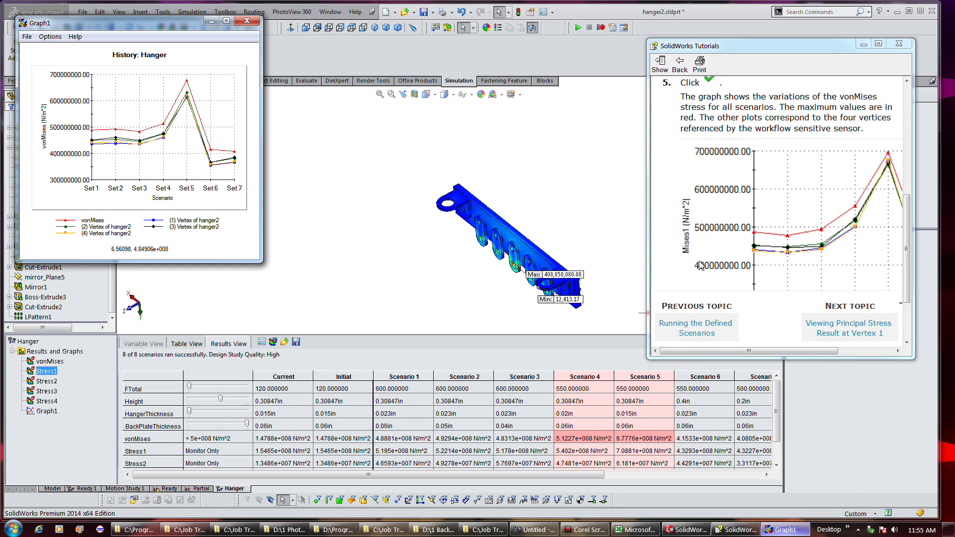
{"action": "left_click", "coordinate": [816, 331]}
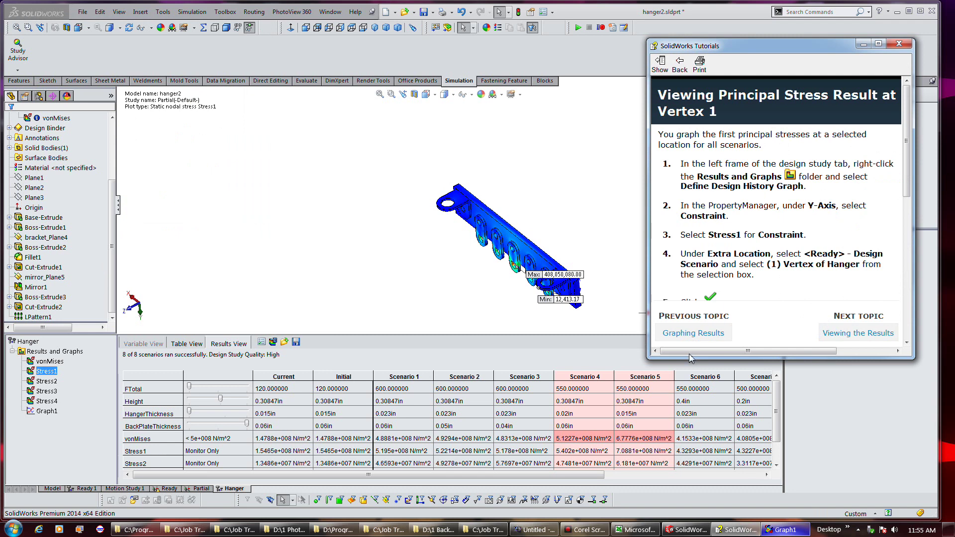
Step: Close the Graph1 history window and start a new design history graph from Results and Graphs
{"action": "left_click", "coordinate": [779, 531]}
{"action": "left_click", "coordinate": [249, 23]}
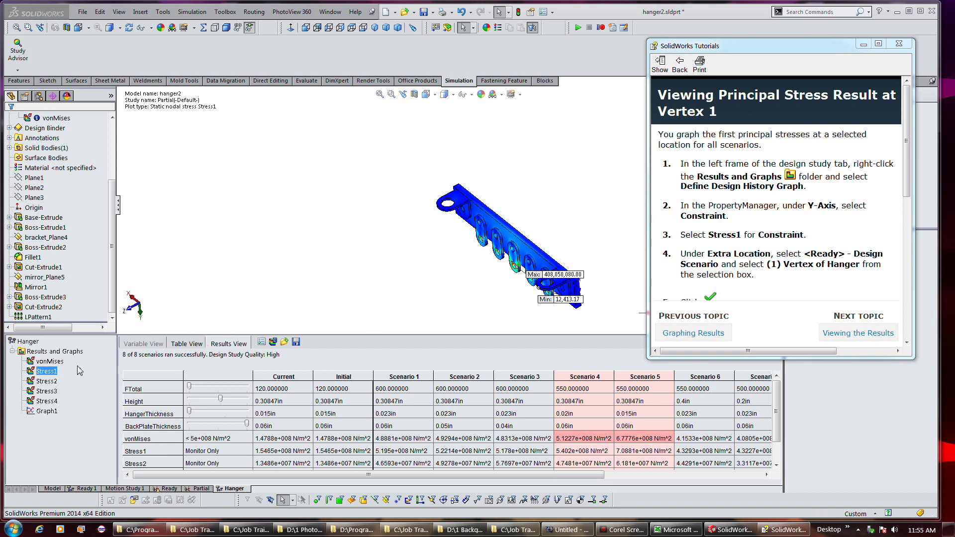
{"action": "right_click", "coordinate": [61, 353]}
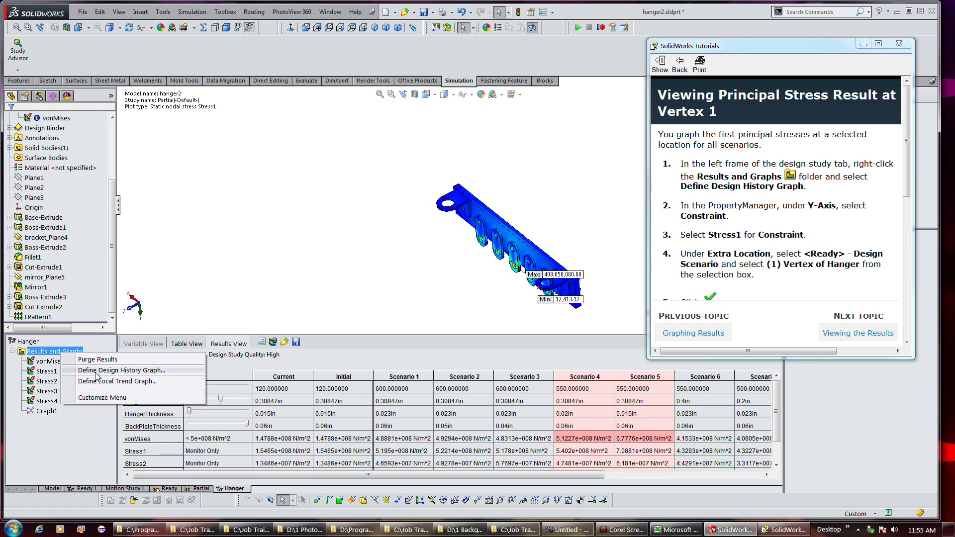
{"action": "left_click", "coordinate": [97, 371]}
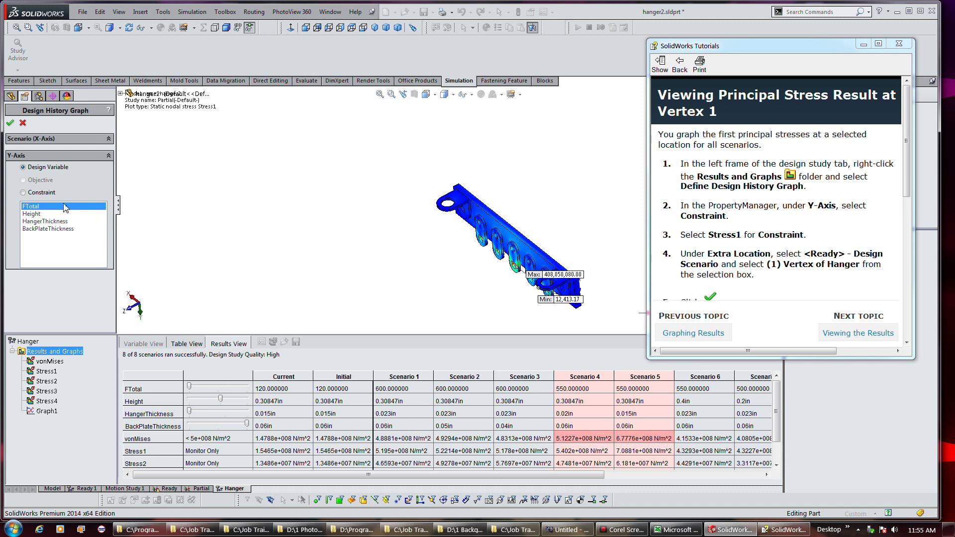
Step: Plot the vonMises constraint with only Vertex 1 of hanger2 as the Design Scenario extra location
{"action": "left_click", "coordinate": [45, 193]}
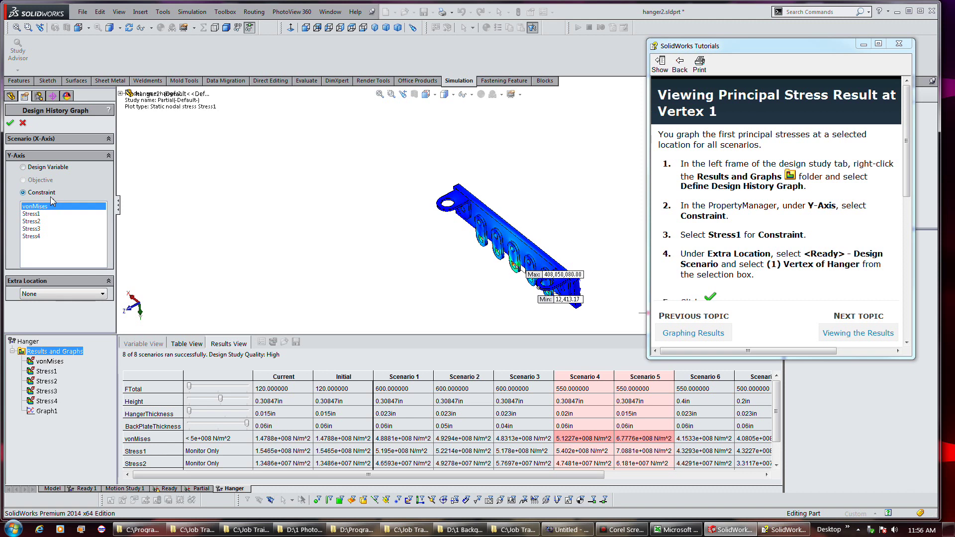
{"action": "left_click", "coordinate": [82, 299]}
{"action": "left_click", "coordinate": [77, 310]}
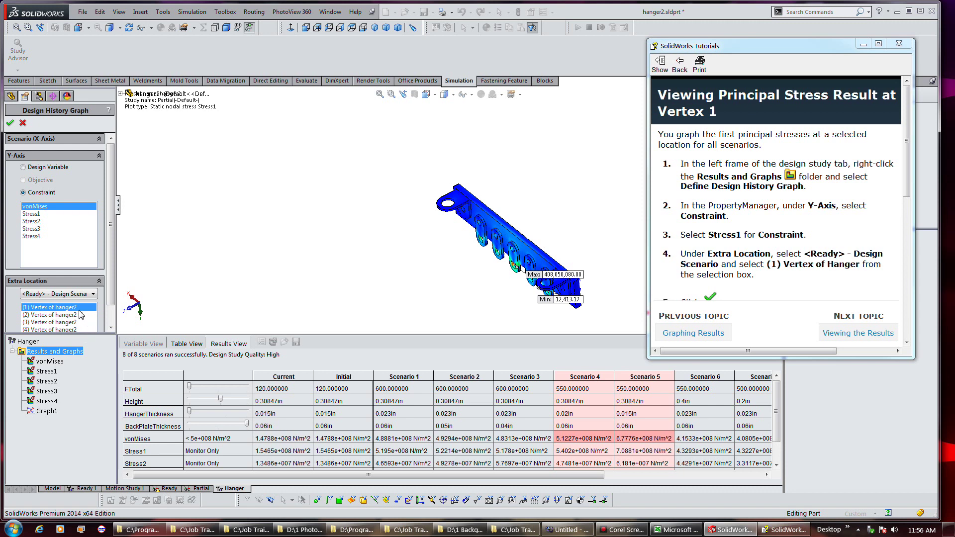
{"action": "left_click", "coordinate": [66, 308]}
{"action": "left_click", "coordinate": [725, 278]}
{"action": "scroll", "coordinate": [726, 278], "scroll_direction": "down", "scroll_amount": 3}
{"action": "scroll", "coordinate": [725, 278], "scroll_direction": "down", "scroll_amount": 3}
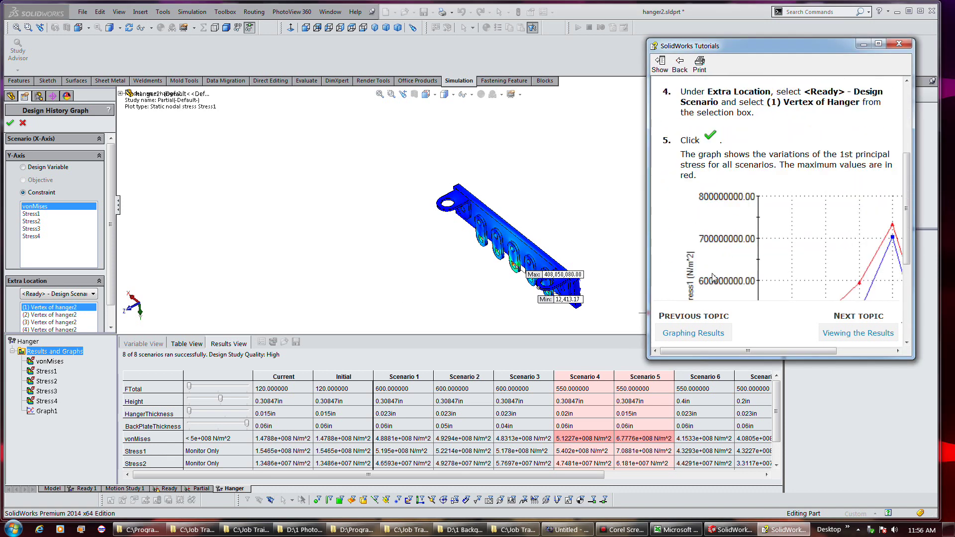
{"action": "scroll", "coordinate": [725, 278], "scroll_direction": "down", "scroll_amount": 3}
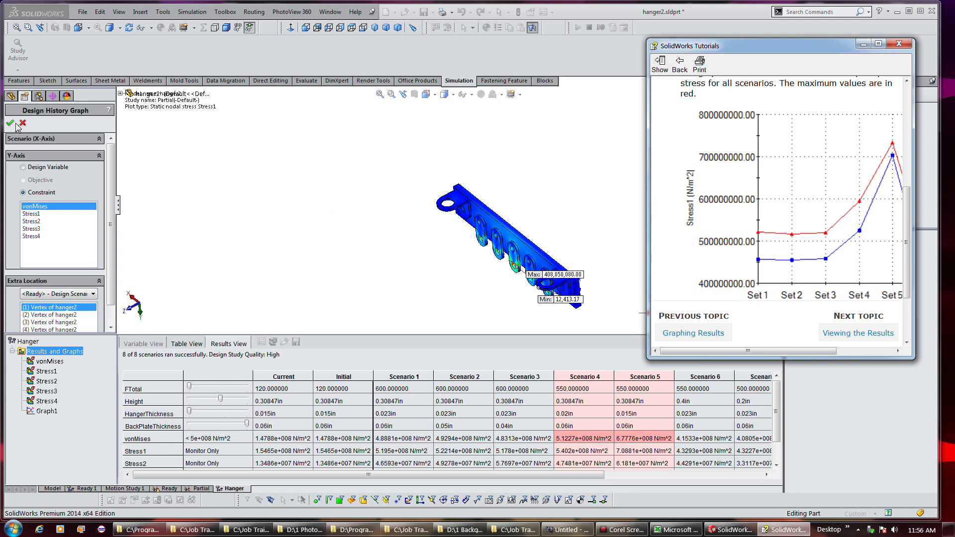
{"action": "left_click", "coordinate": [10, 123]}
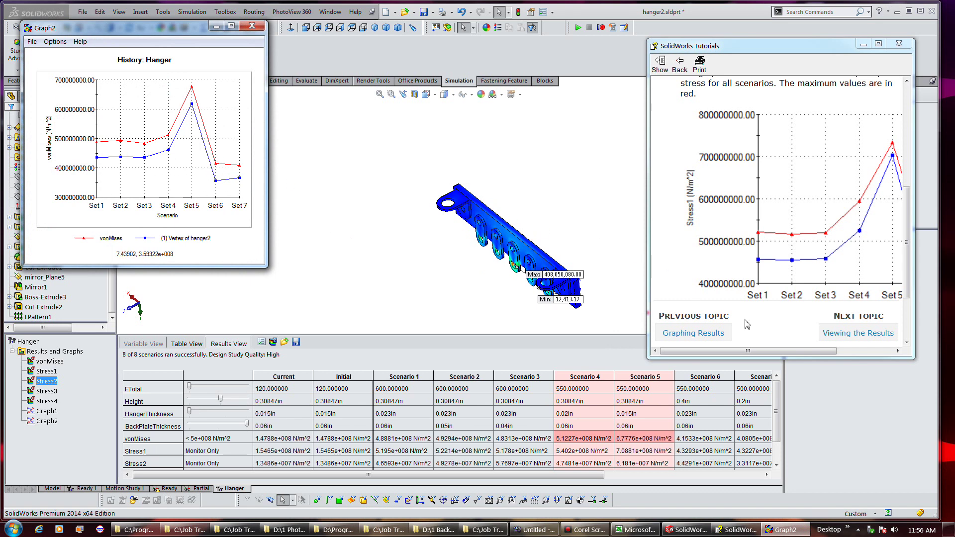
Step: Advance the tutorial to 'Viewing the Results' and close the Graph2 history chart
{"action": "left_click", "coordinate": [910, 286]}
{"action": "left_click_drag", "start_coordinate": [909, 286], "coordinate": [925, 327]}
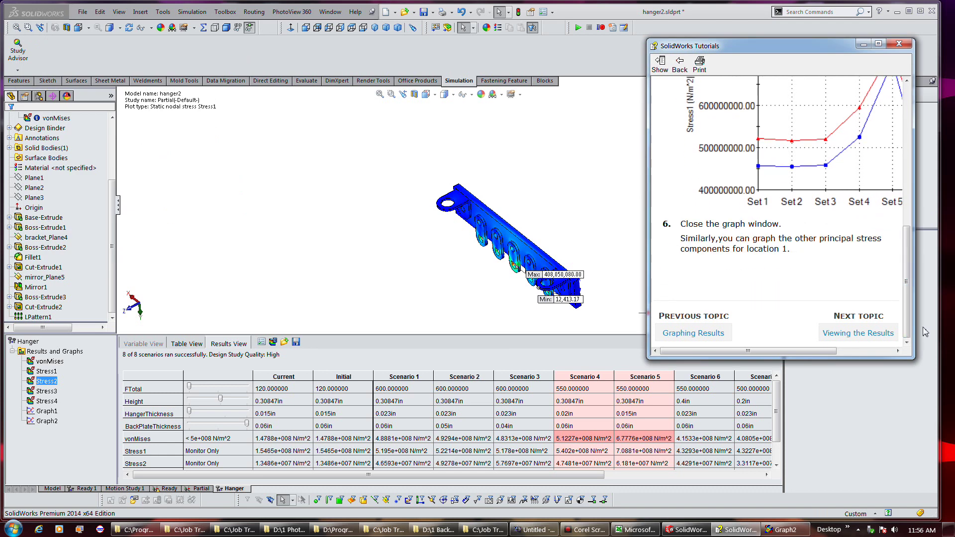
{"action": "left_click", "coordinate": [879, 334]}
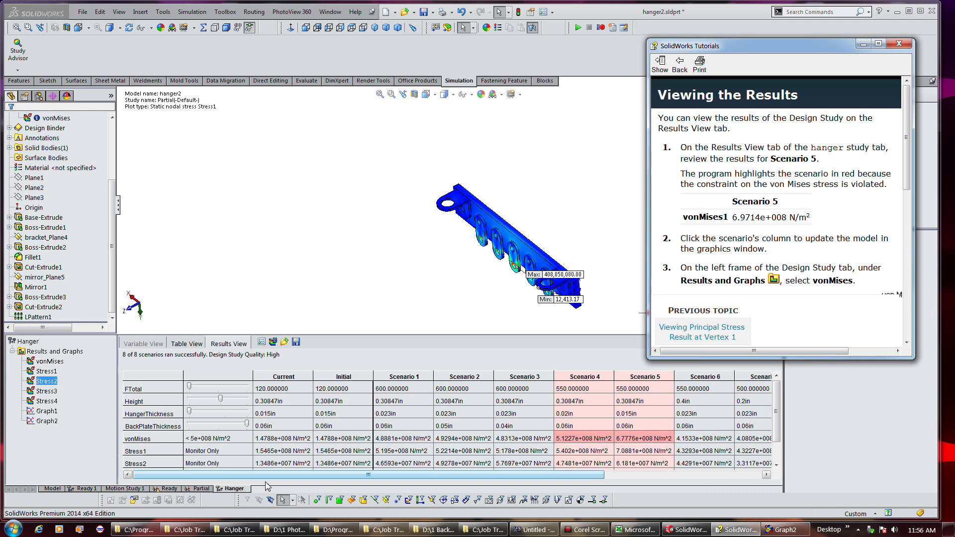
{"action": "left_click", "coordinate": [781, 530]}
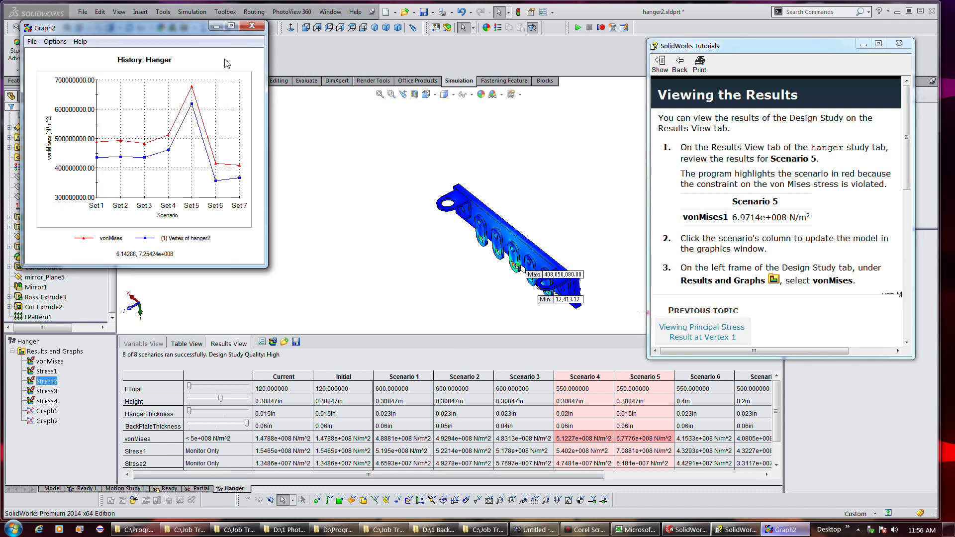
{"action": "left_click", "coordinate": [252, 28]}
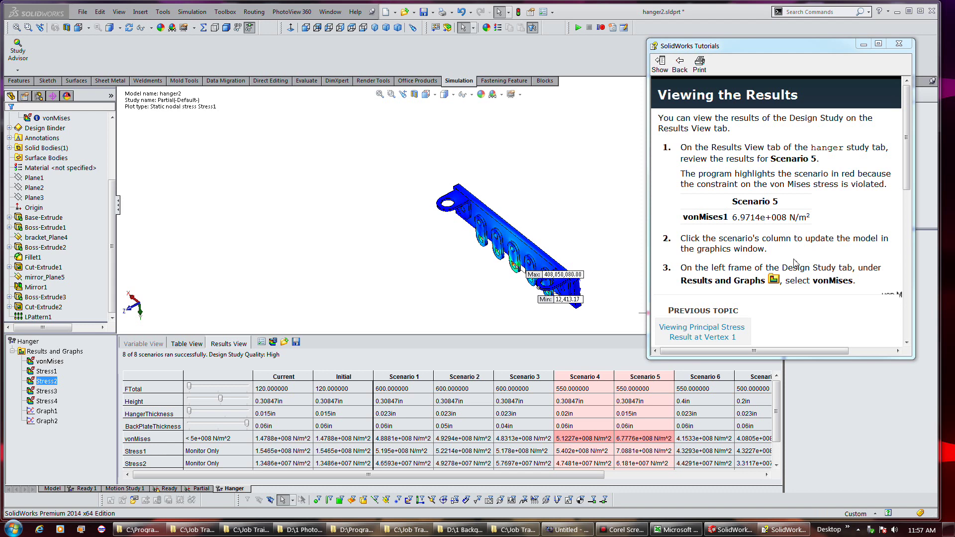
Step: Apply Scenario 5 values to the hanger model and orbit the bracket to inspect it
{"action": "left_click", "coordinate": [638, 373]}
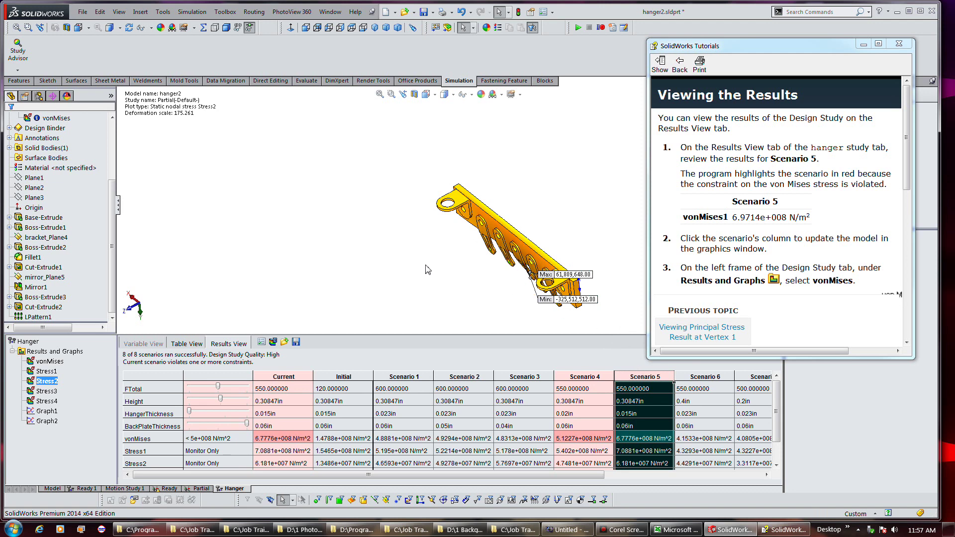
{"action": "left_click_drag", "start_coordinate": [770, 50], "coordinate": [210, 22]}
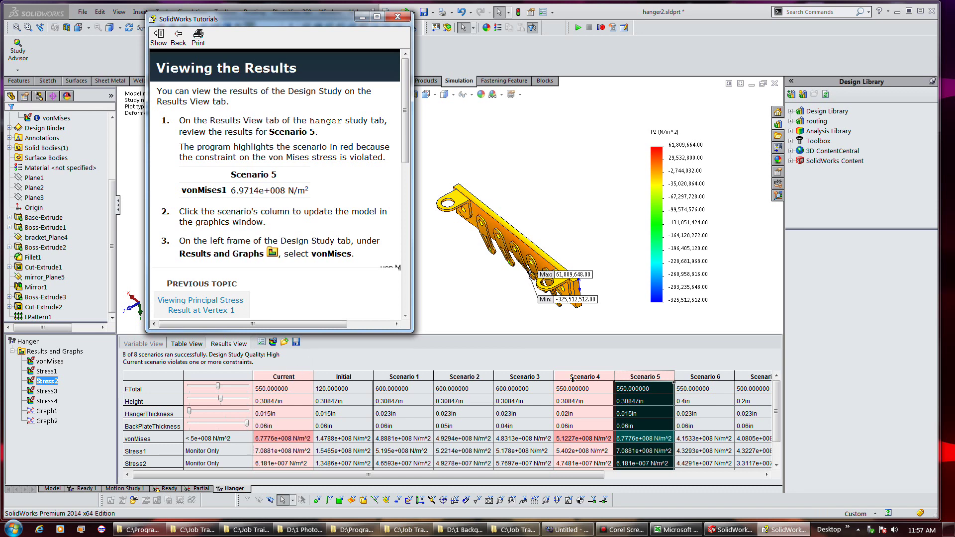
{"action": "mouse_move", "coordinate": [475, 266]}
{"action": "middle_mouse_down"}
{"action": "mouse_move", "coordinate": [481, 217]}
{"action": "mouse_move", "coordinate": [513, 178]}
{"action": "mouse_move", "coordinate": [497, 194]}
{"action": "mouse_move", "coordinate": [490, 237]}
{"action": "middle_mouse_up"}
{"action": "key", "text": "Escape"}
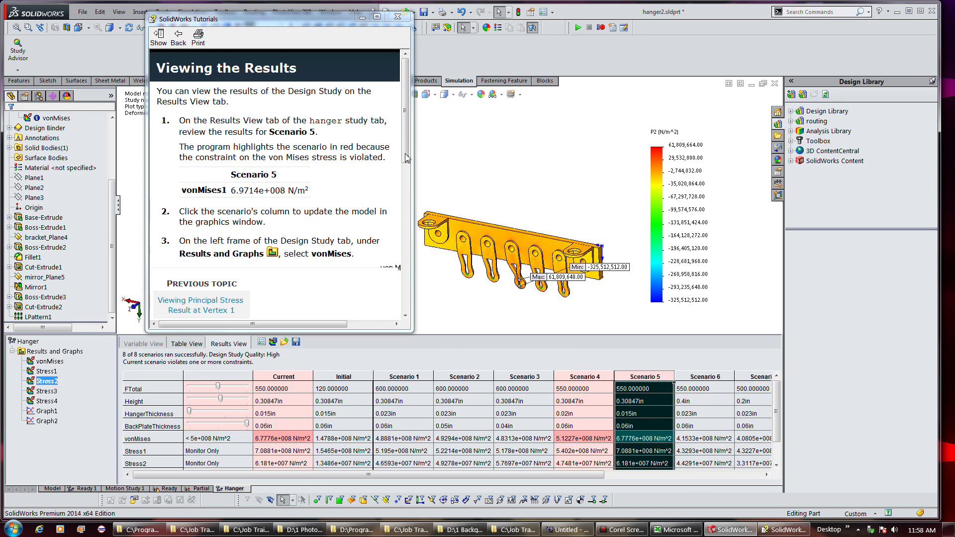
{"action": "left_click_drag", "start_coordinate": [406, 156], "coordinate": [398, 216]}
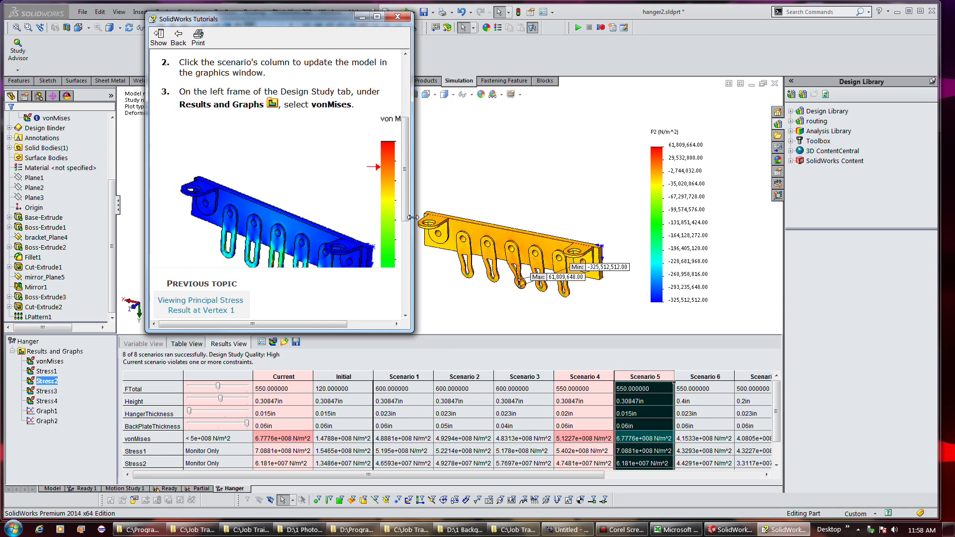
Step: Widen the tutorial window and move it to the right of the model
{"action": "left_click_drag", "start_coordinate": [147, 201], "coordinate": [93, 203]}
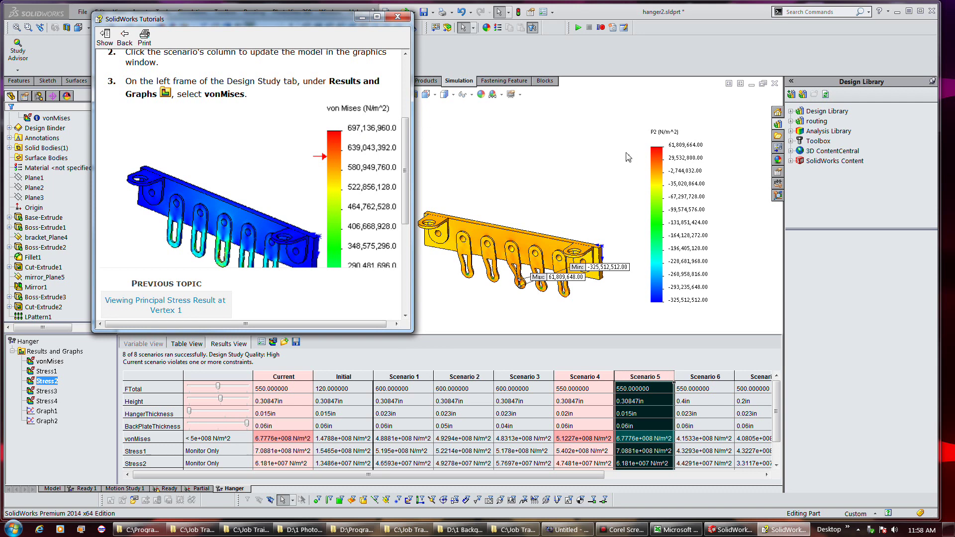
{"action": "left_click_drag", "start_coordinate": [409, 202], "coordinate": [428, 160]}
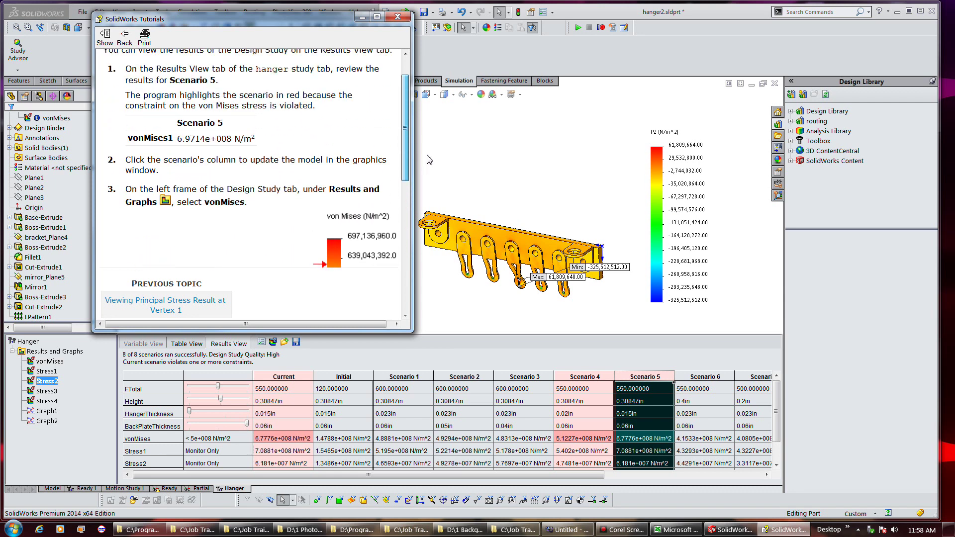
{"action": "left_click_drag", "start_coordinate": [429, 159], "coordinate": [410, 173]}
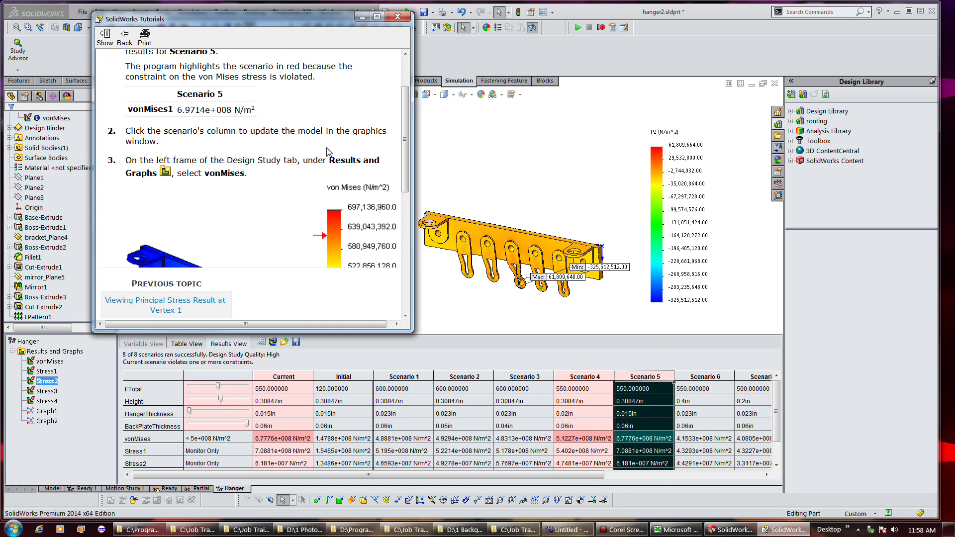
{"action": "left_click", "coordinate": [321, 29]}
{"action": "left_click_drag", "start_coordinate": [326, 32], "coordinate": [500, 35]}
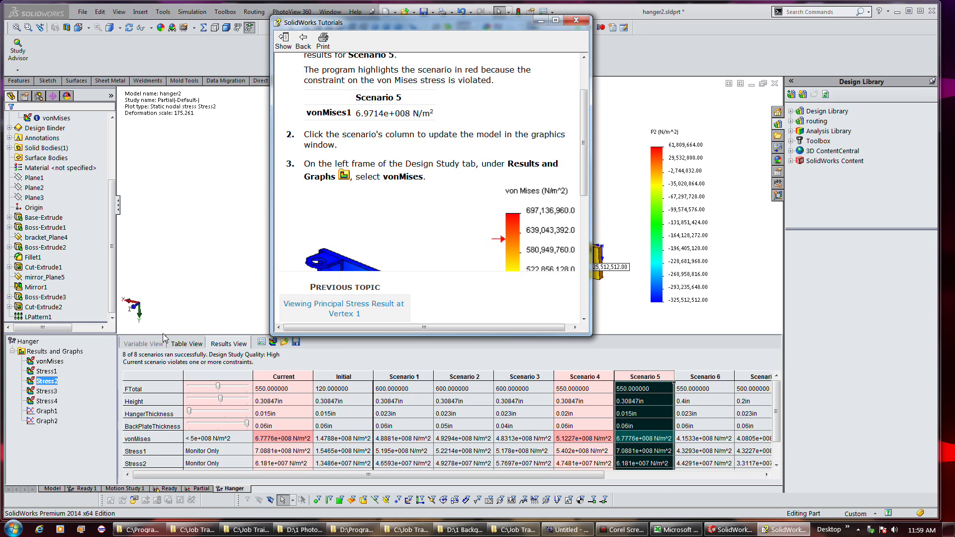
Step: Display the Scenario 5 vonMises stress plot, then return the tutorial to the Design Studies overview
{"action": "left_click", "coordinate": [52, 362]}
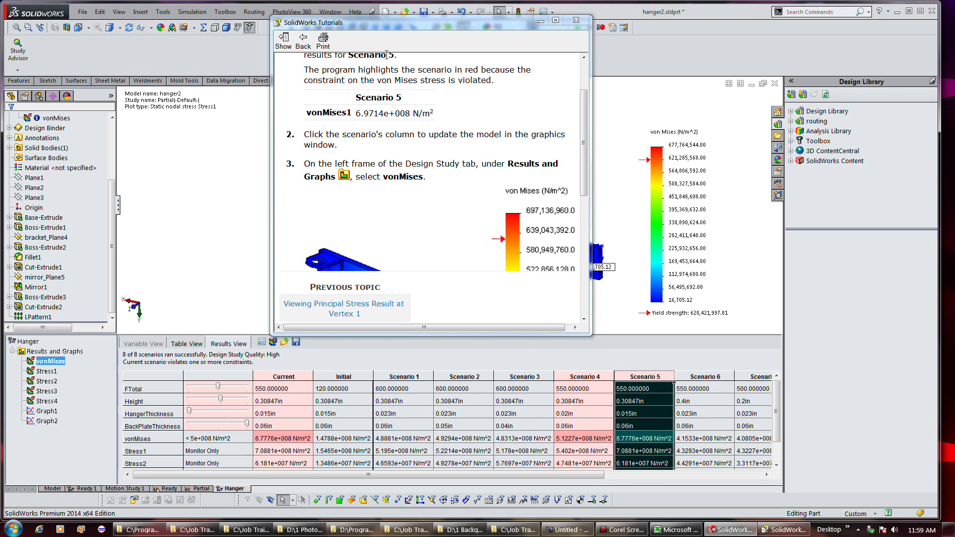
{"action": "left_click", "coordinate": [396, 35]}
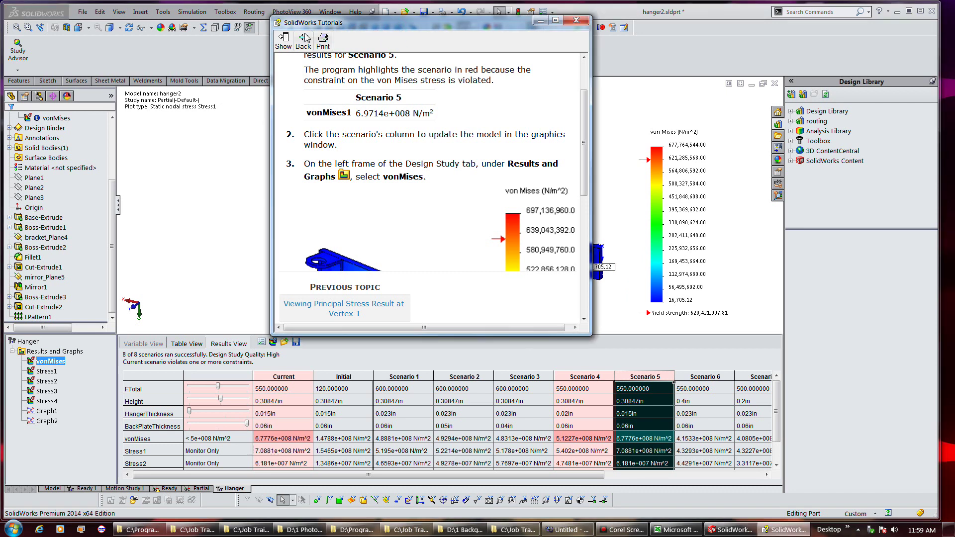
{"action": "left_click_drag", "start_coordinate": [356, 25], "coordinate": [167, 10]}
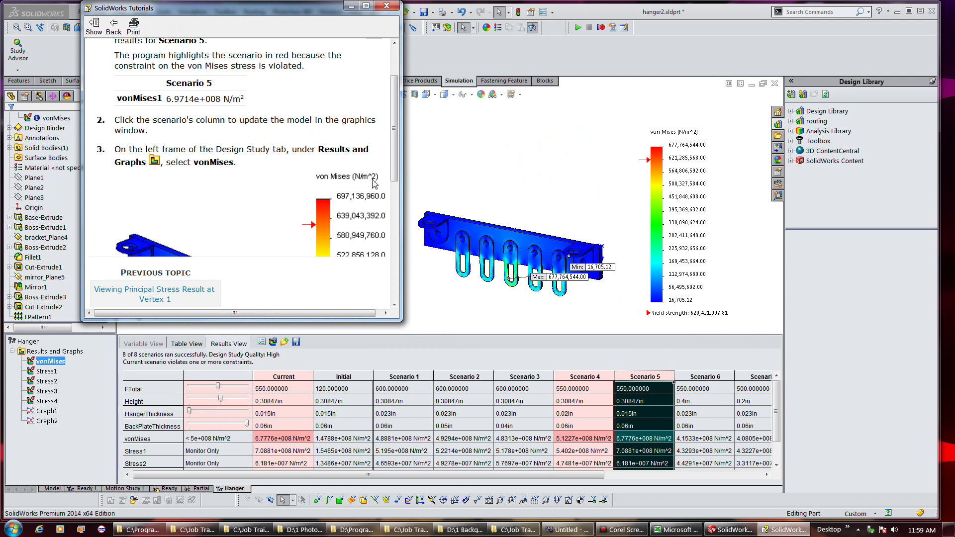
{"action": "left_click_drag", "start_coordinate": [394, 169], "coordinate": [396, 213]}
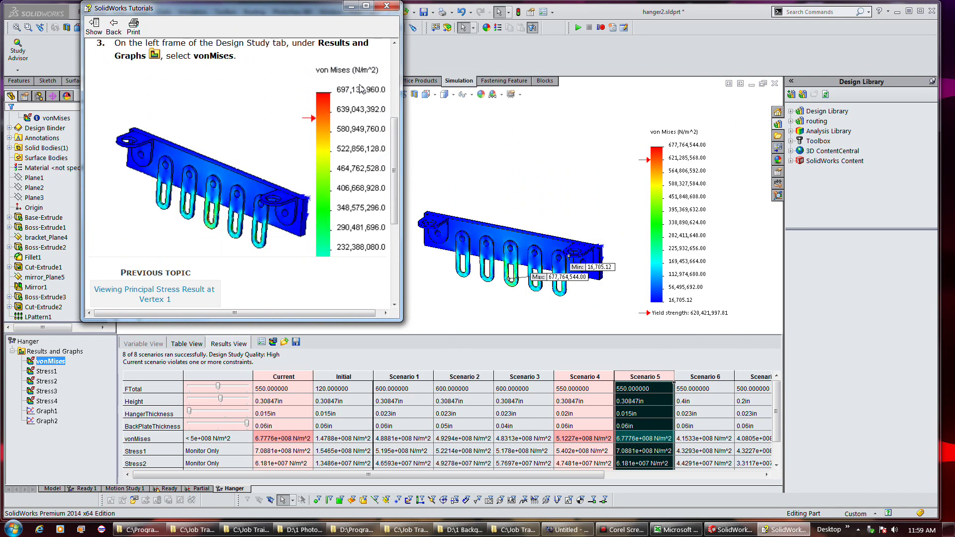
{"action": "left_click_drag", "start_coordinate": [397, 164], "coordinate": [398, 226]}
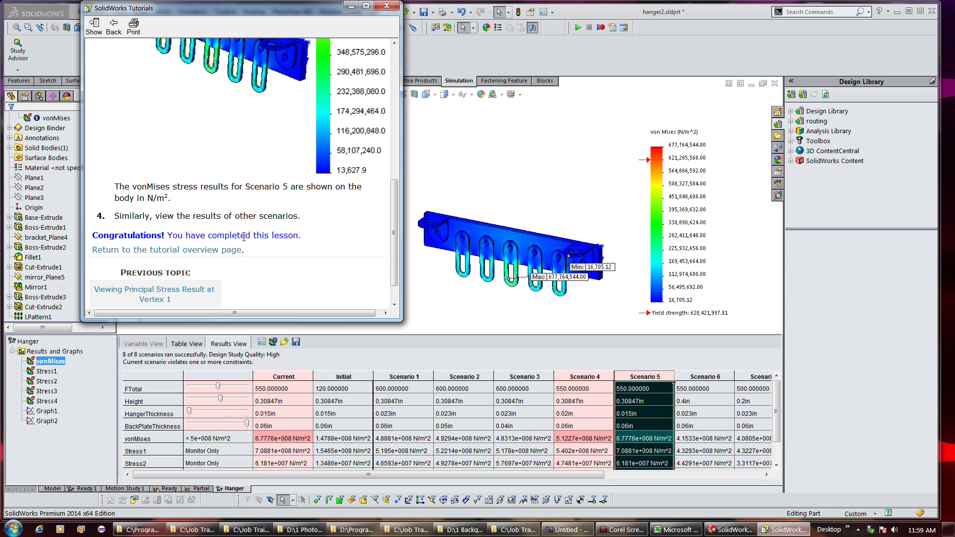
{"action": "left_click", "coordinate": [211, 254]}
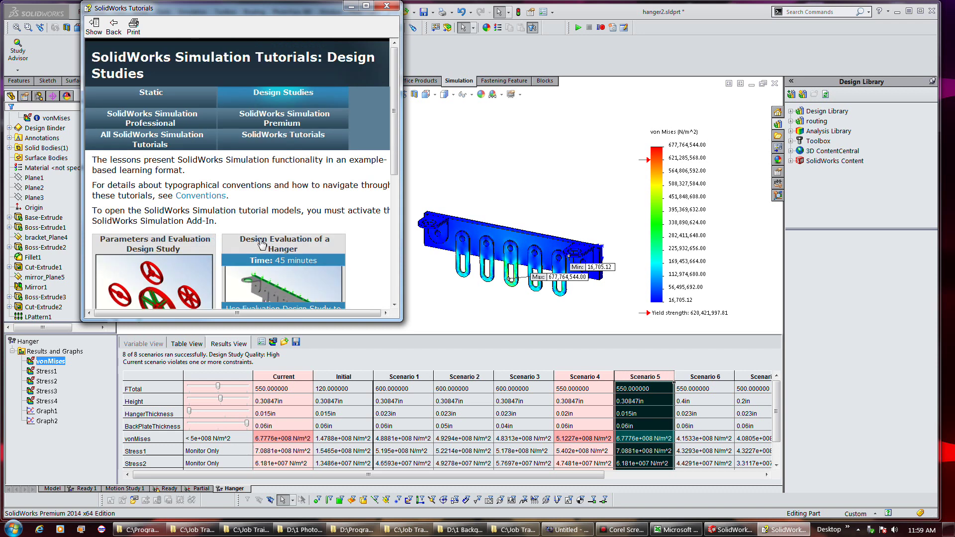